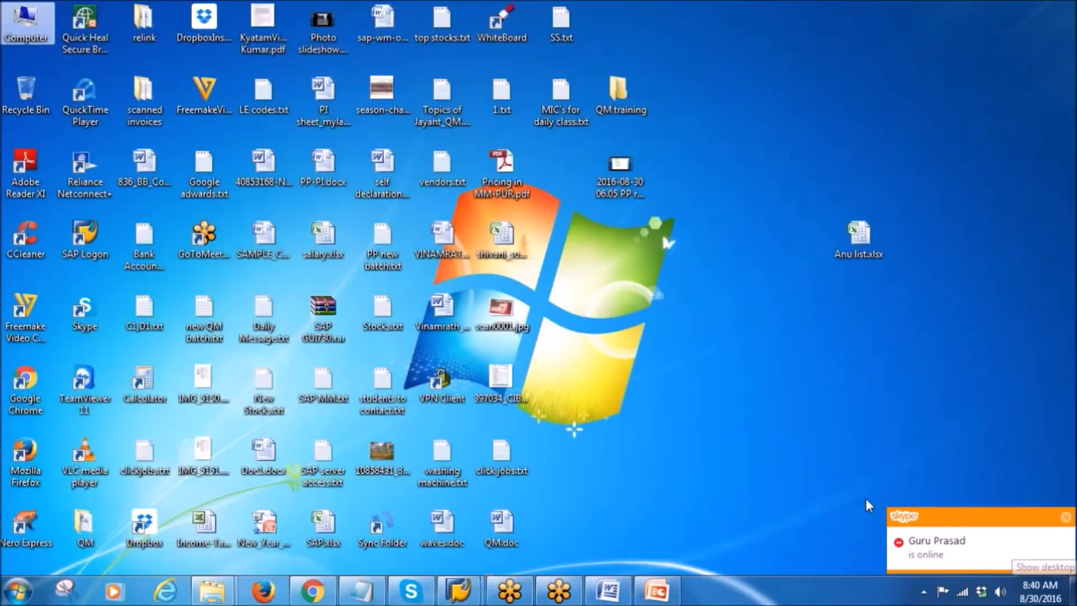
- Open the text file "MIC's for daily class.txt" from the desktop and copy the characteristic name COLOR_55
double_click(560, 106)
drag(308, 128, 507, 127)
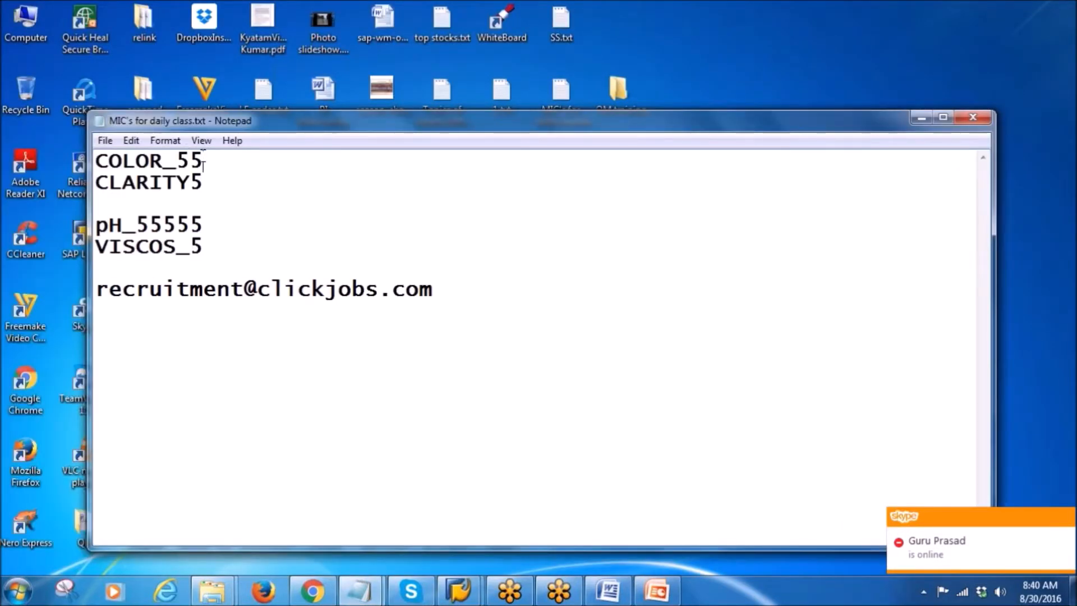
drag(203, 161, 53, 157)
key(ctrl+c)
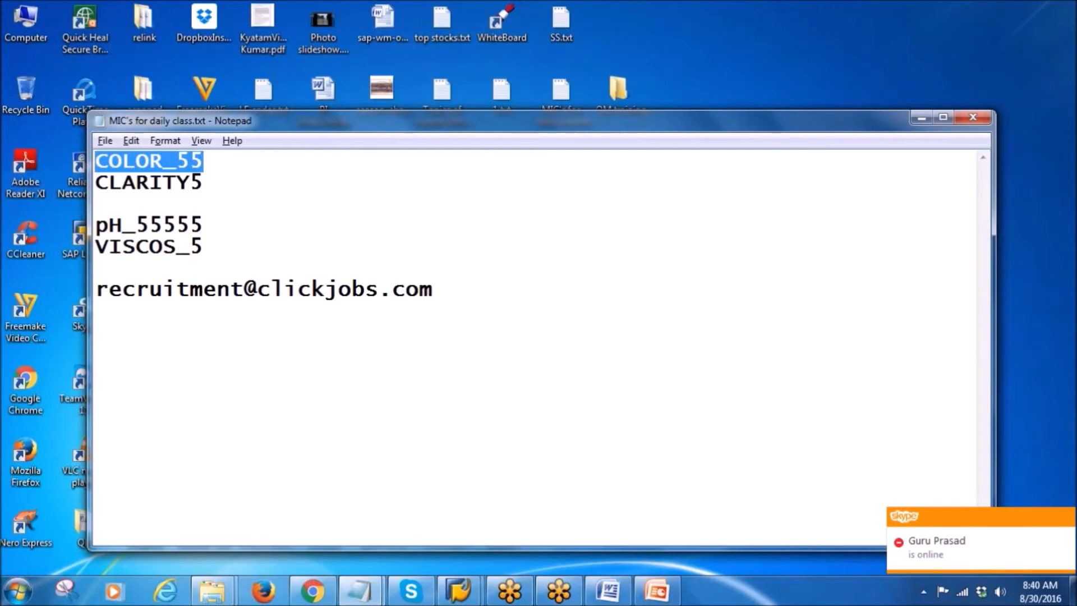
- Switch to the SAP Easy Access EH6 session and try to display master inspection characteristic COLOR_55 for plant 1000 with transaction QS24
key(alt+Tab)
mouse_move(458, 590)
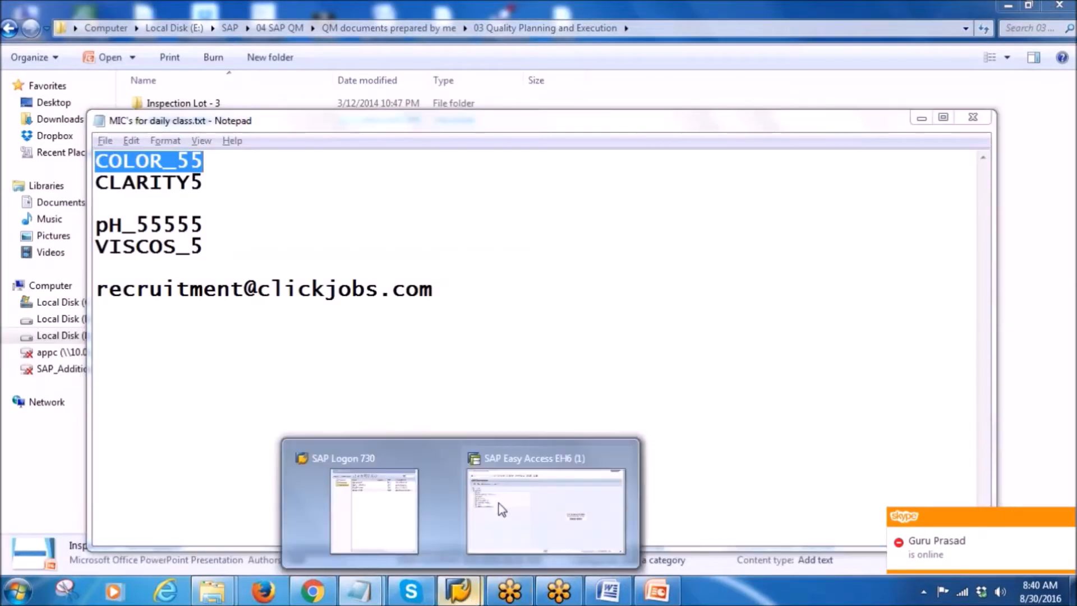
click(500, 503)
text(qs24)
key(Return)
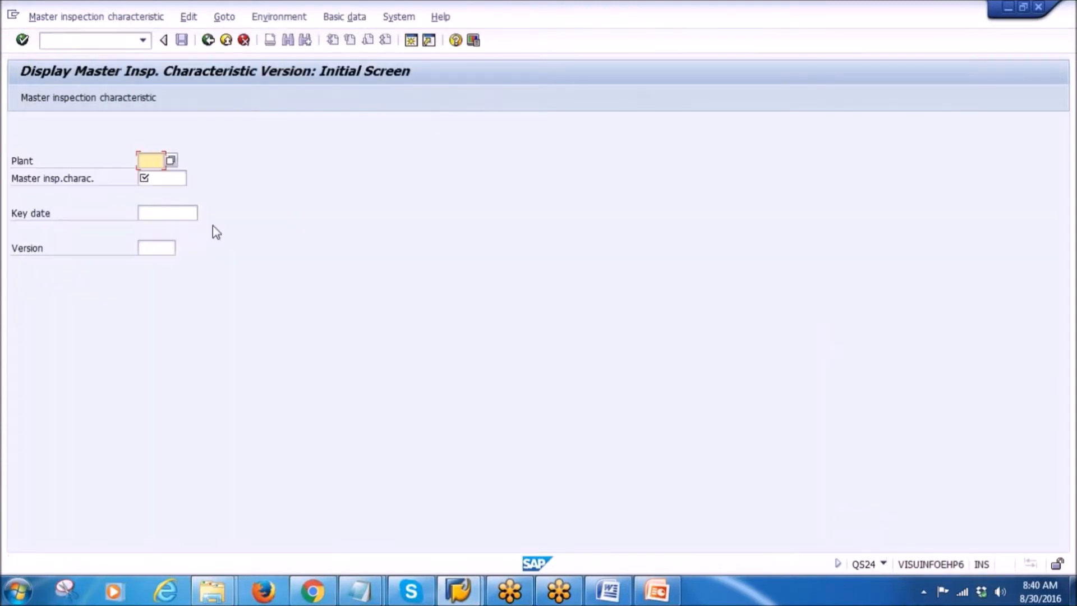
text(1000)
key(Tab)
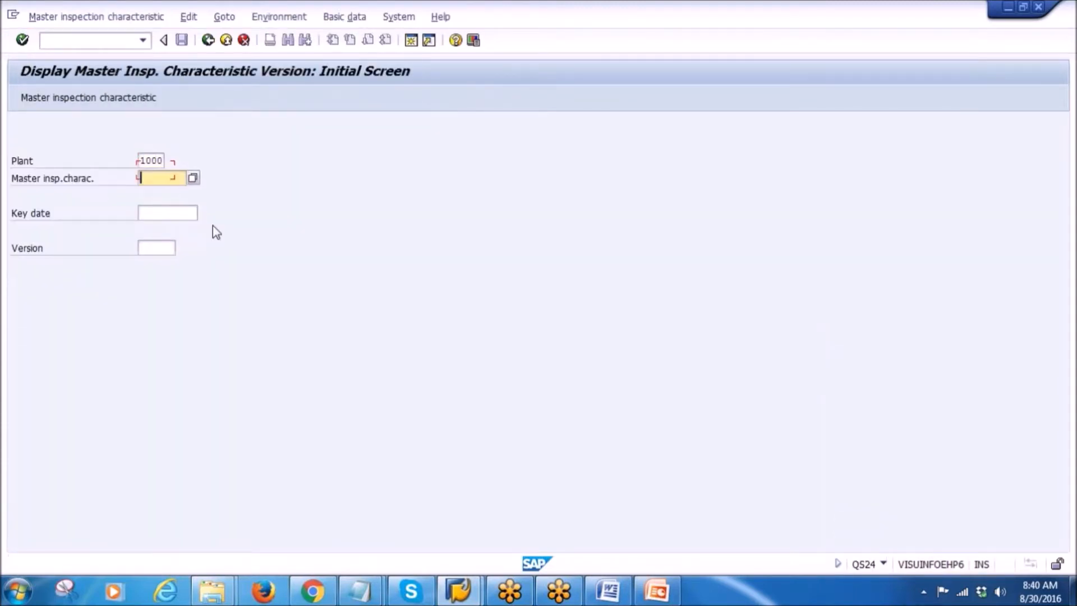
key(ctrl+v)
key(Return)
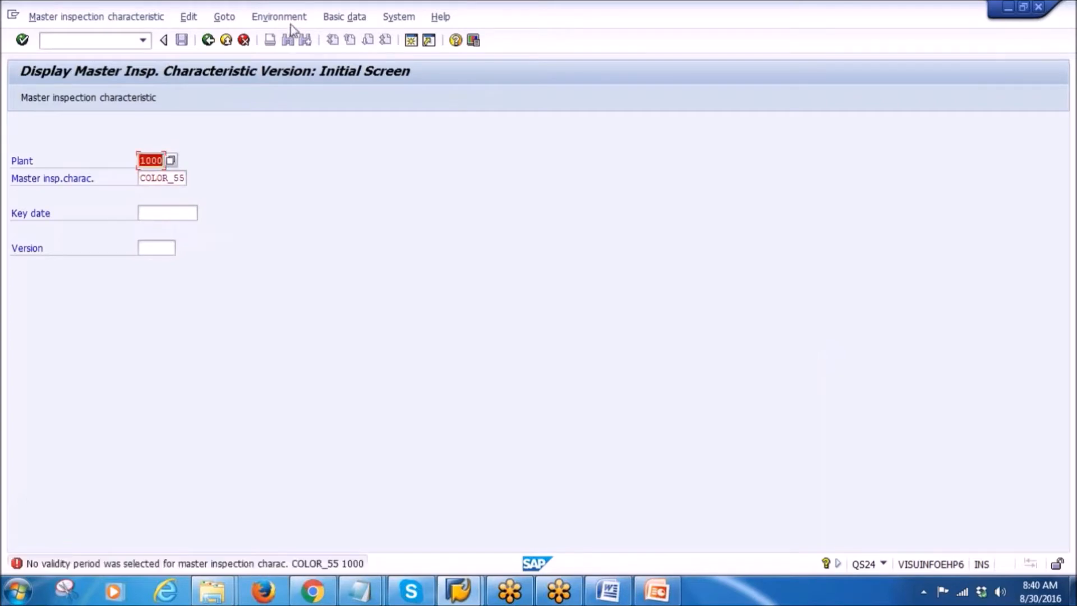
- Log off from the current SAP session, discarding unsaved data
click(399, 16)
click(428, 246)
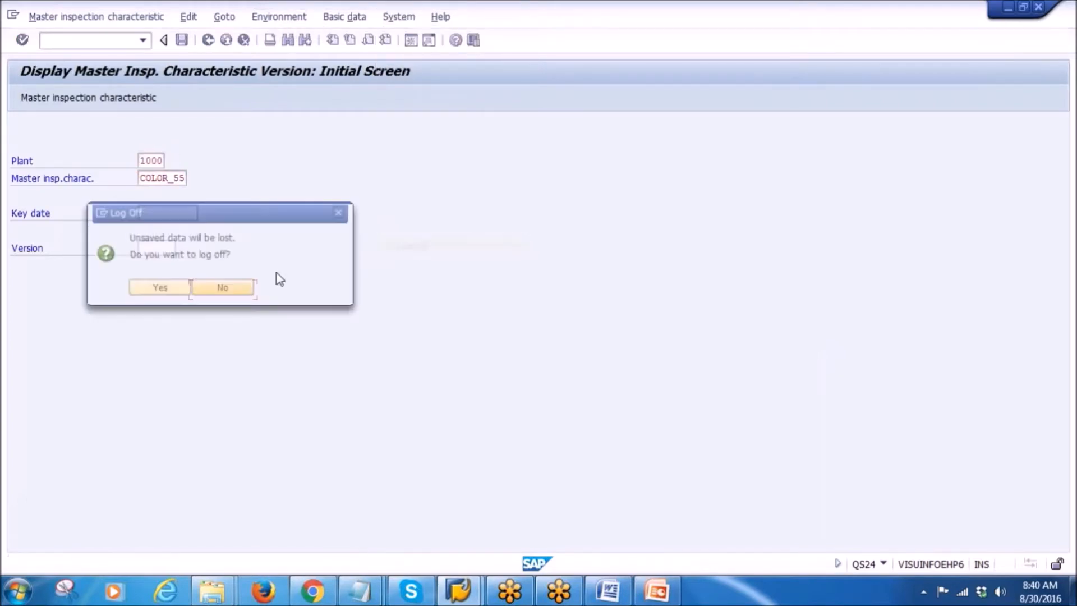
click(164, 289)
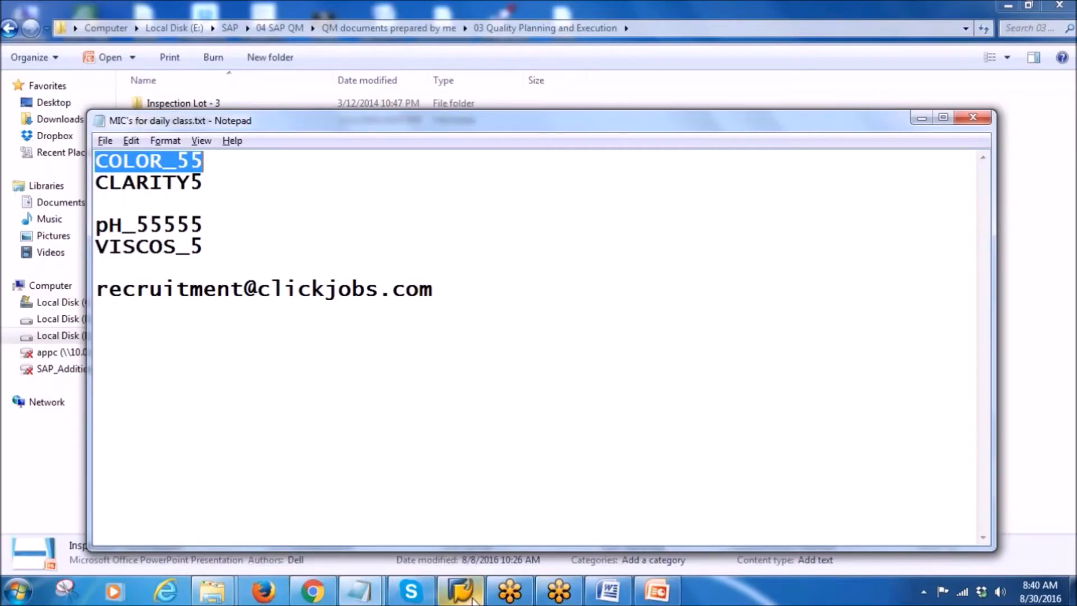
- Open the other SAP system's logon screen and log on to client 800 as user mm23 with the account password
click(470, 595)
double_click(486, 140)
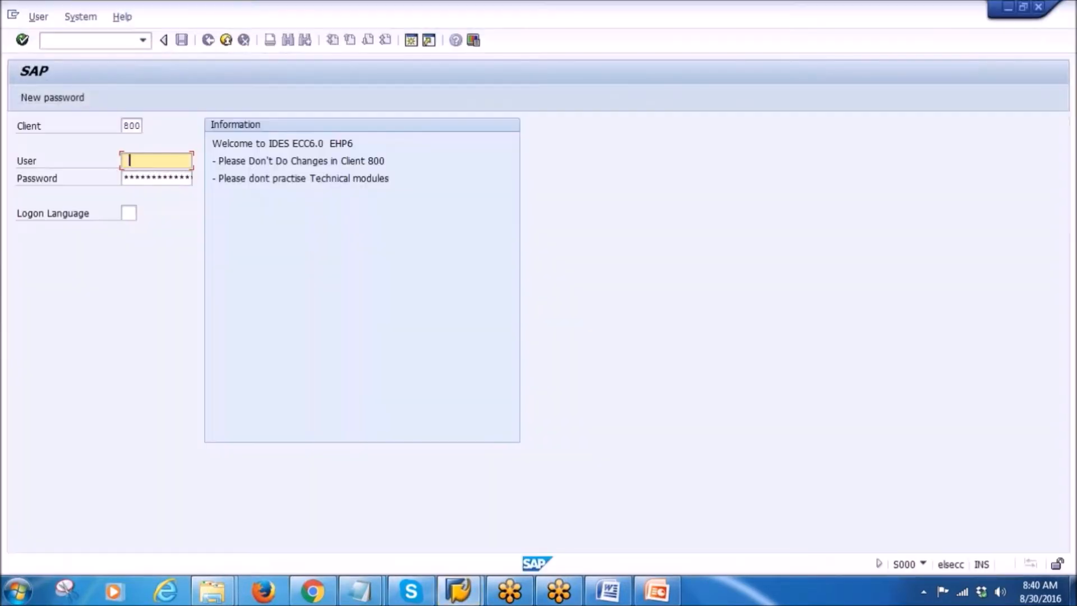
click(129, 160)
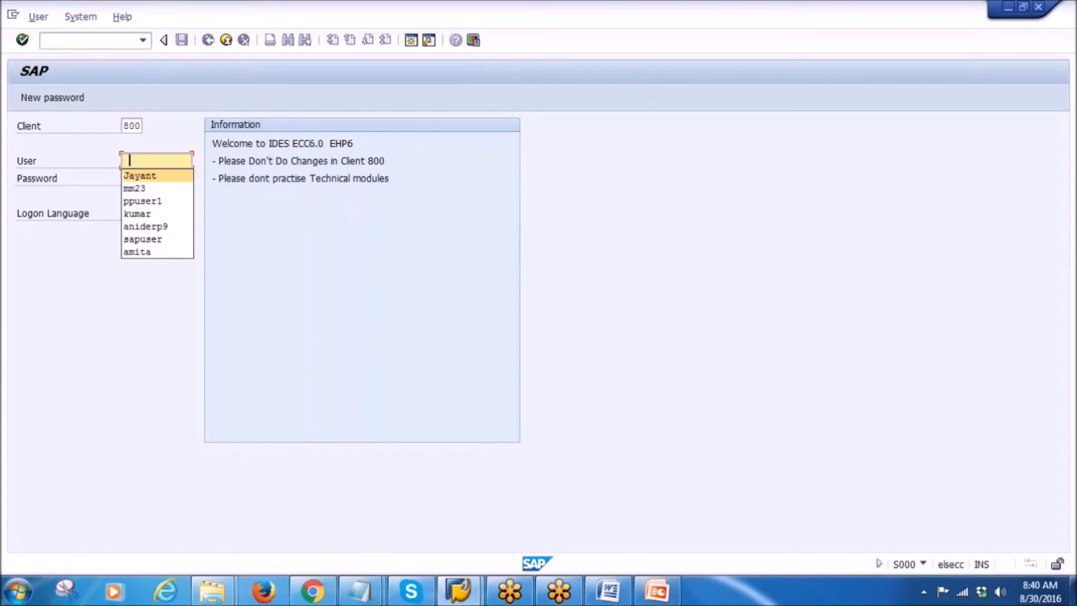
click(138, 188)
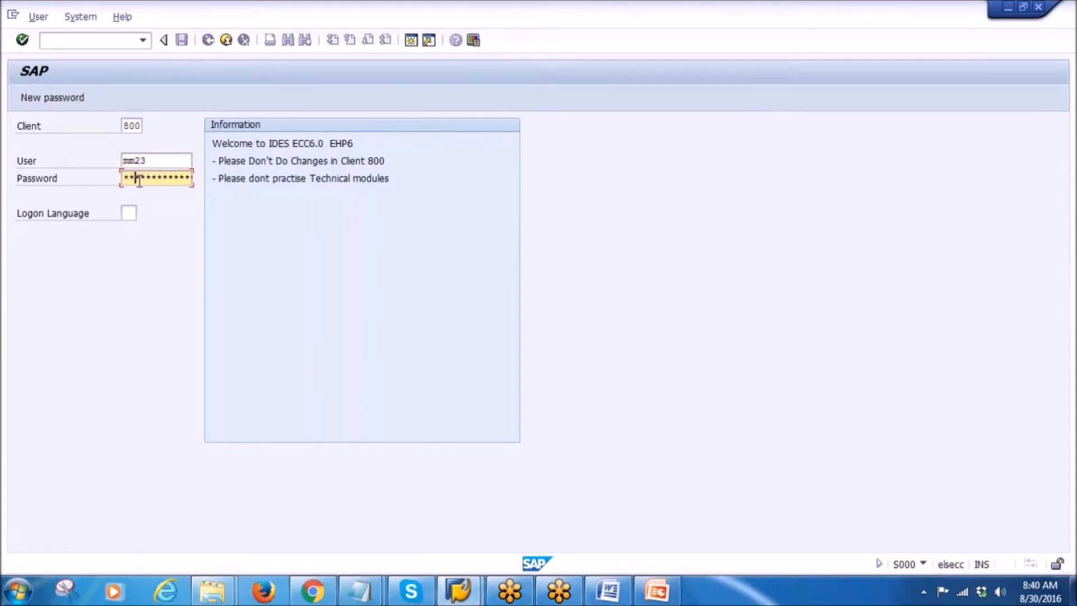
key(Return)
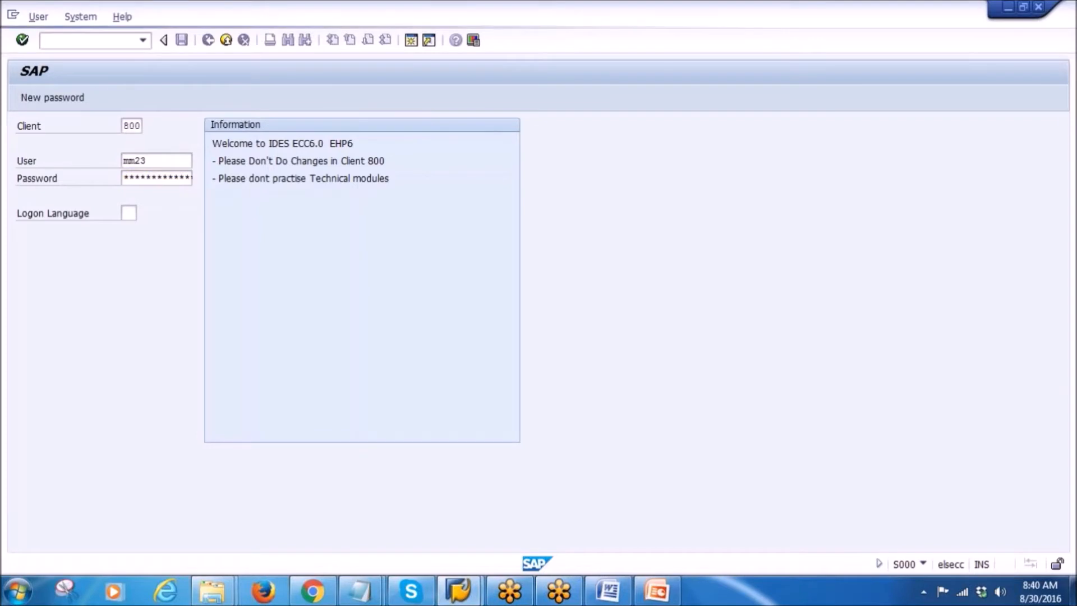
- Display the general data of master inspection characteristic COLOR_55 in plant 1000 with QS24, then return to SAP Easy Access
click(144, 40)
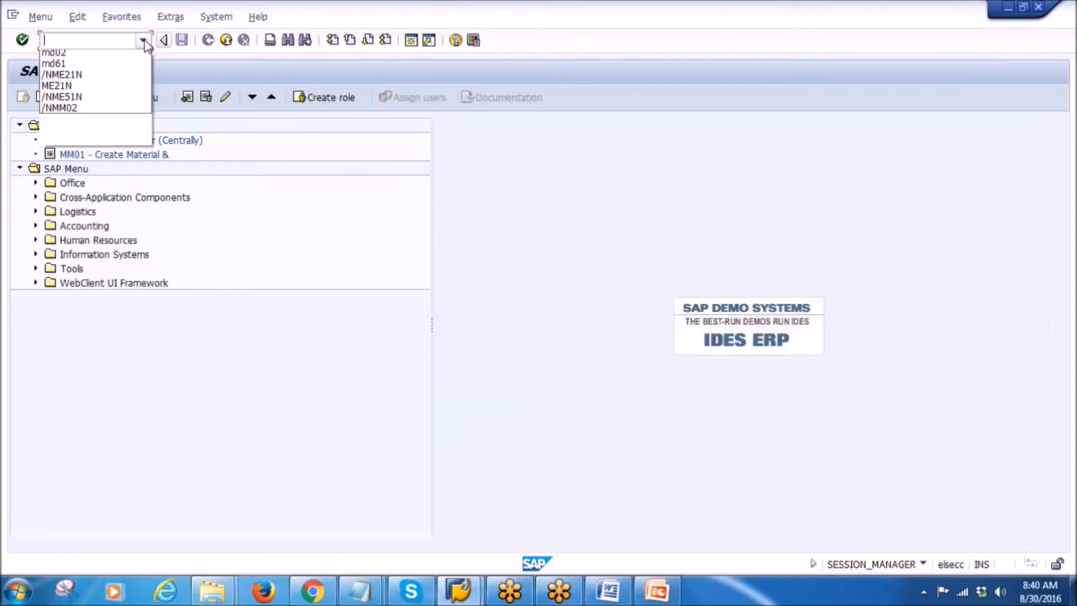
click(57, 60)
key(Return)
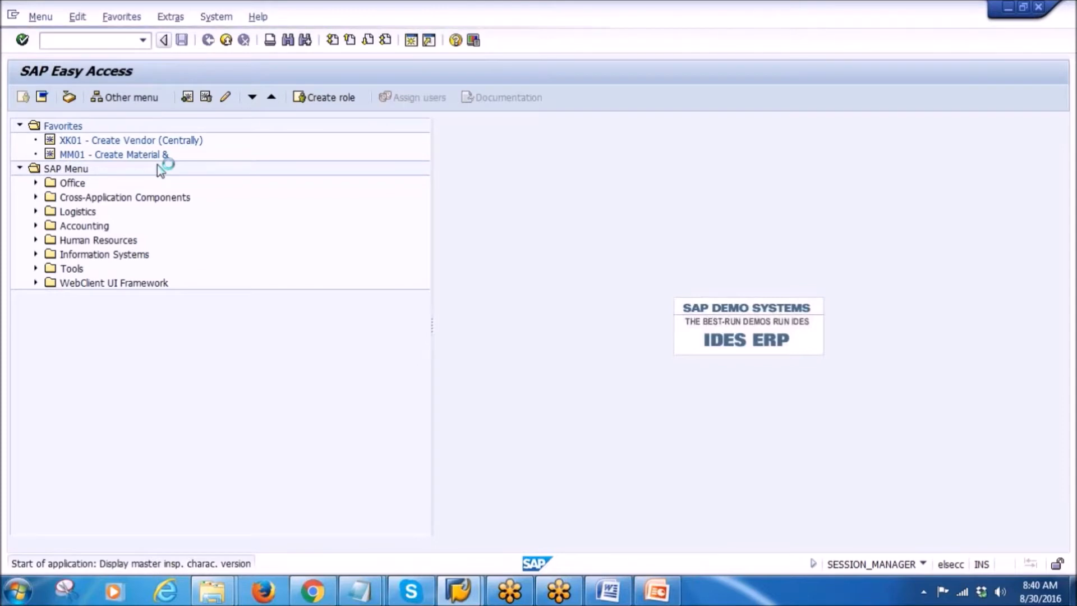
text(1000)
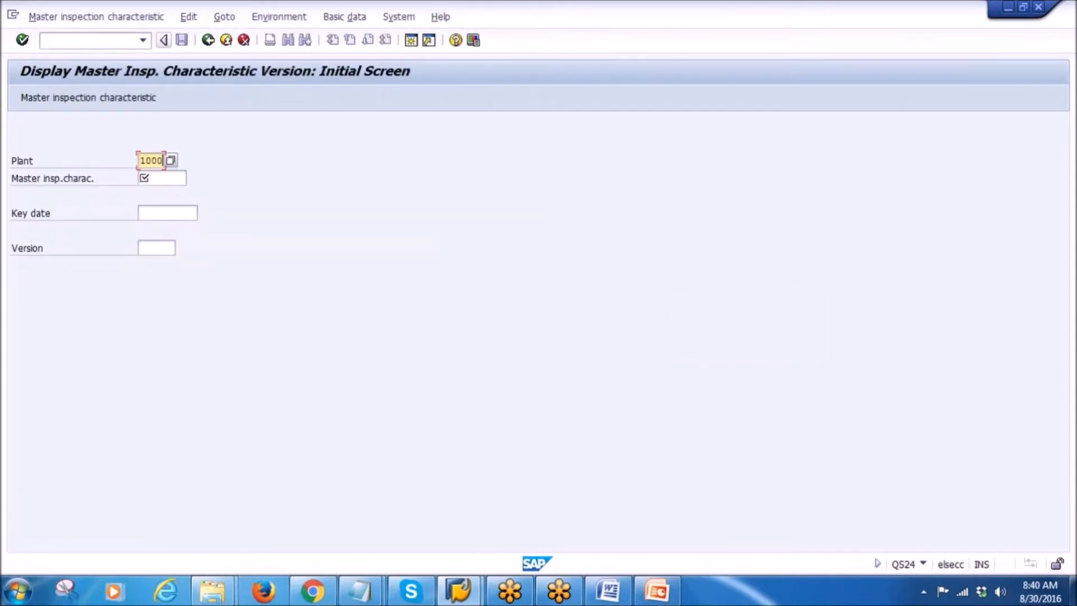
key(Tab)
key(Down)
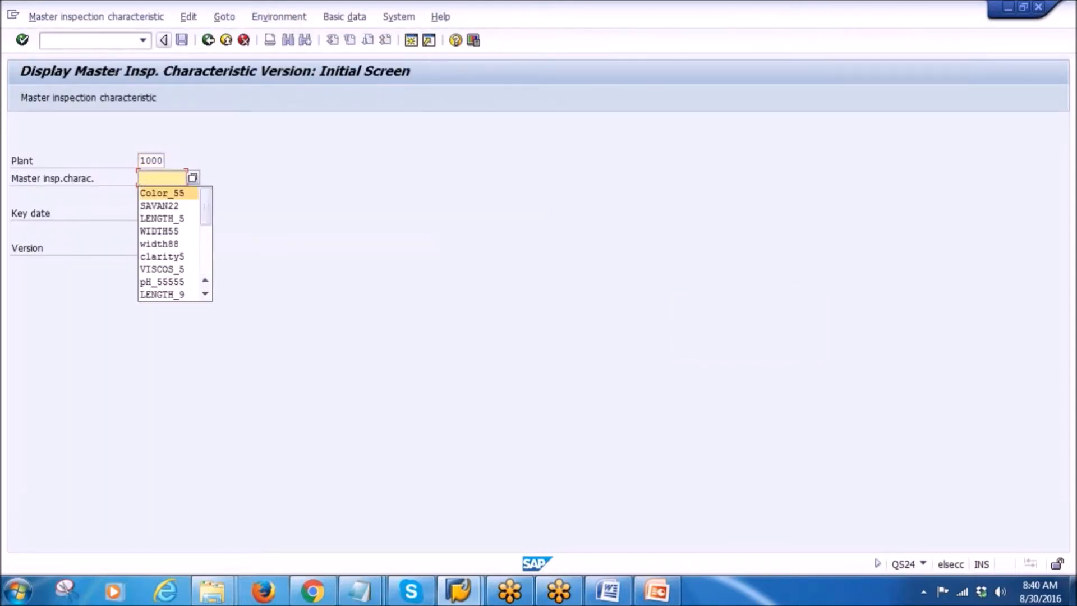
click(153, 194)
key(Return)
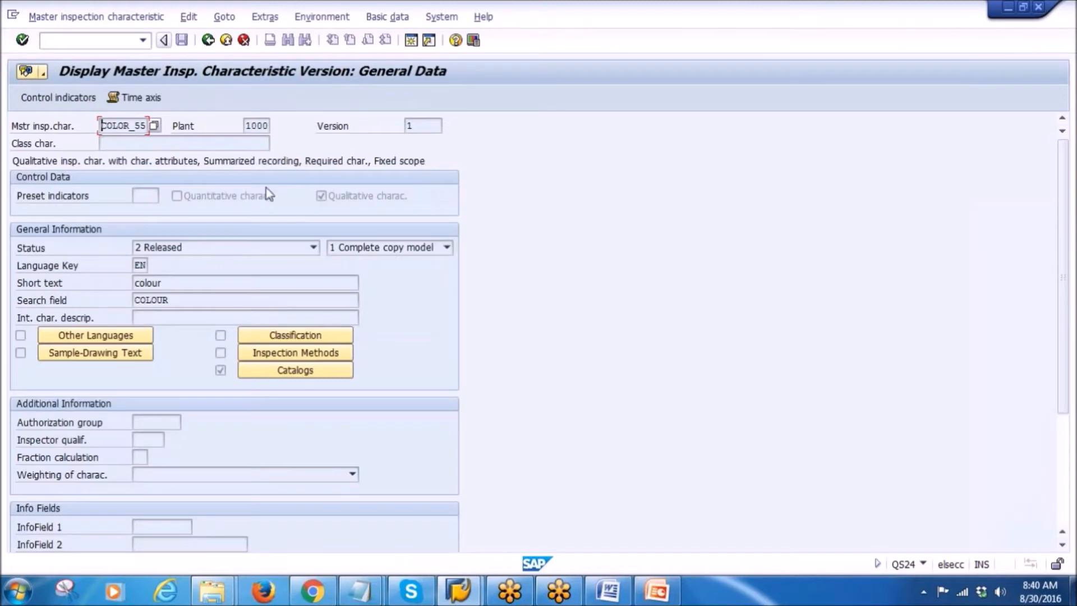
click(208, 40)
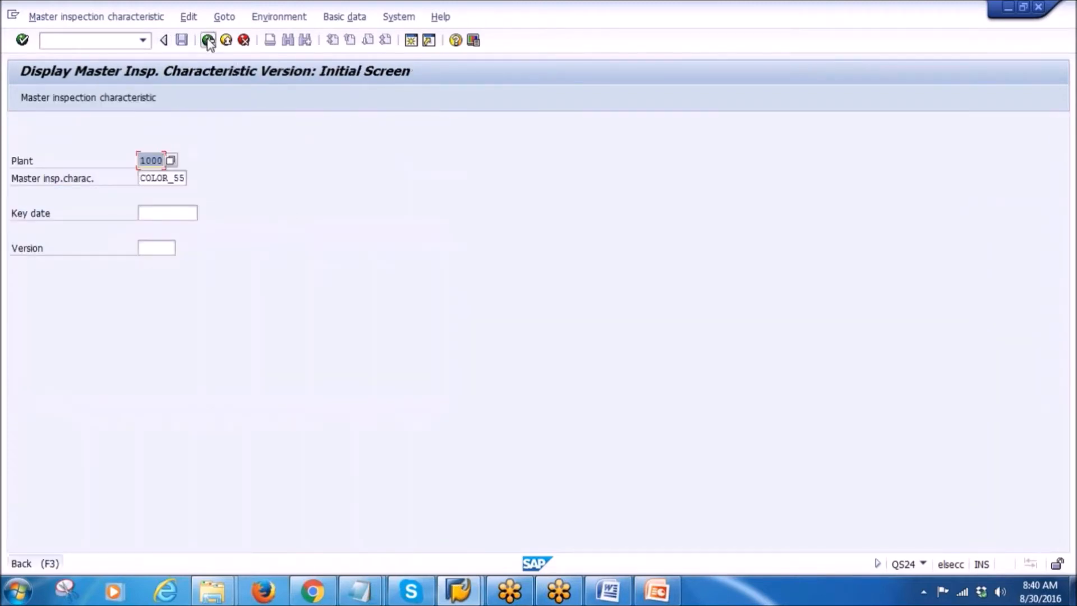
click(208, 40)
- Switch to the untitled Notepad note and add the line "Create/change/display" above "Liquid - HCL"
mouse_move(359, 590)
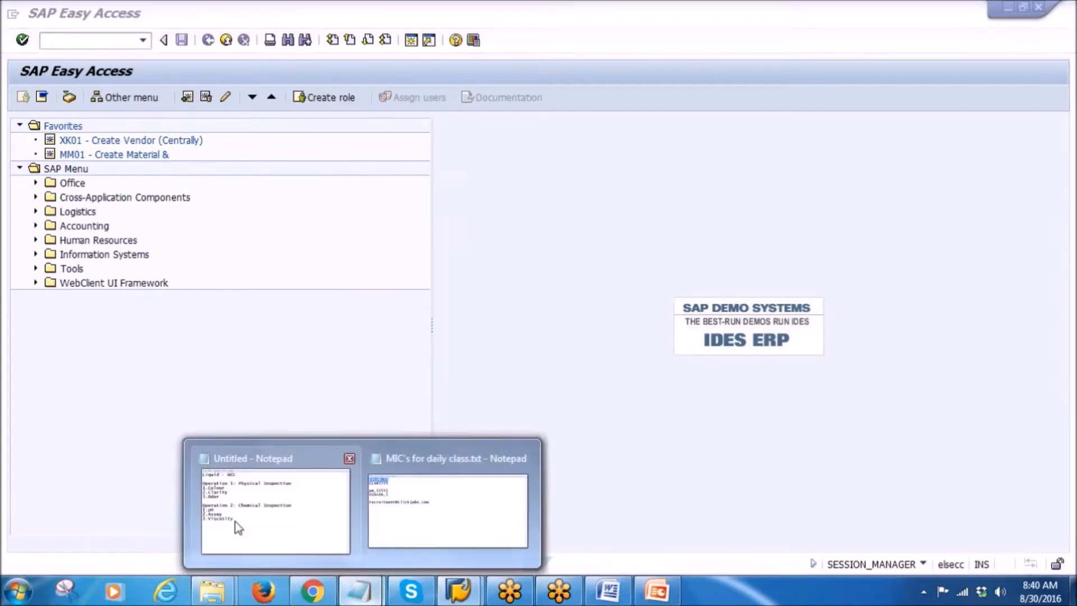
click(247, 490)
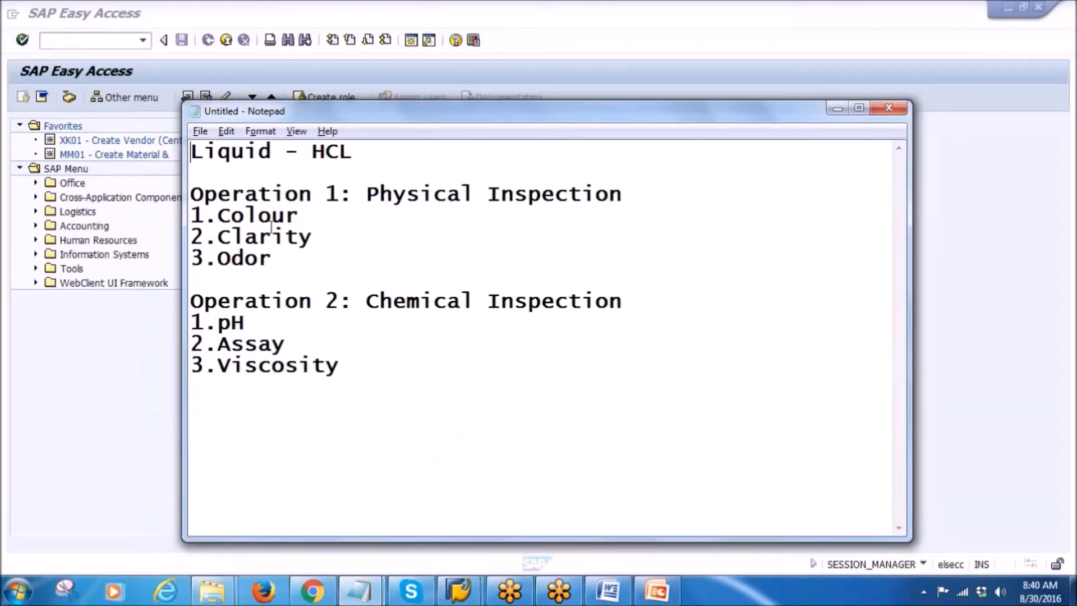
key(Return)
key(Return)
key(Return)
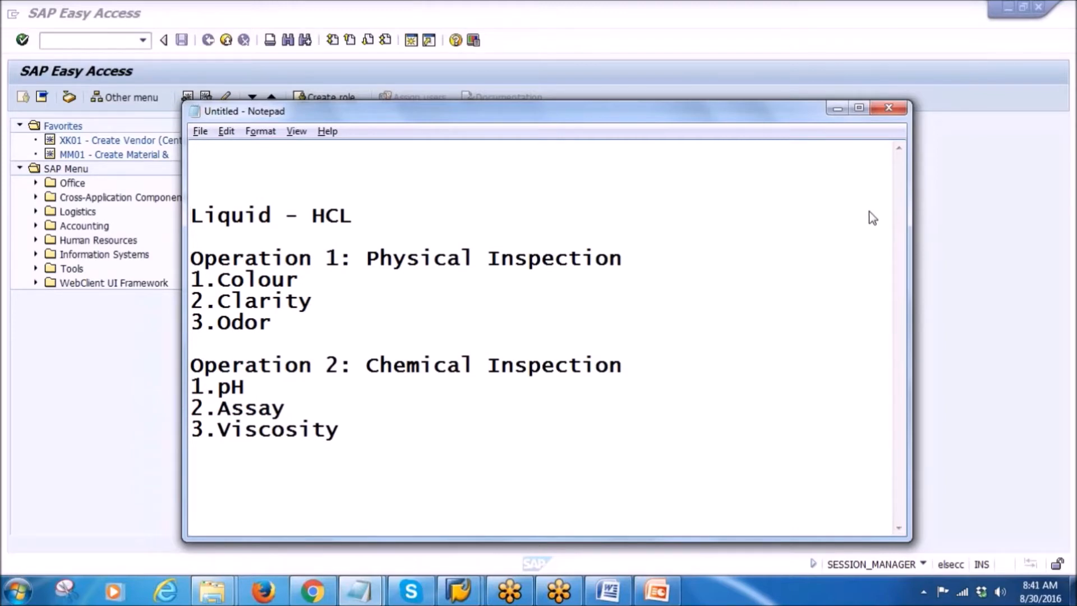
click(237, 165)
text(Create)
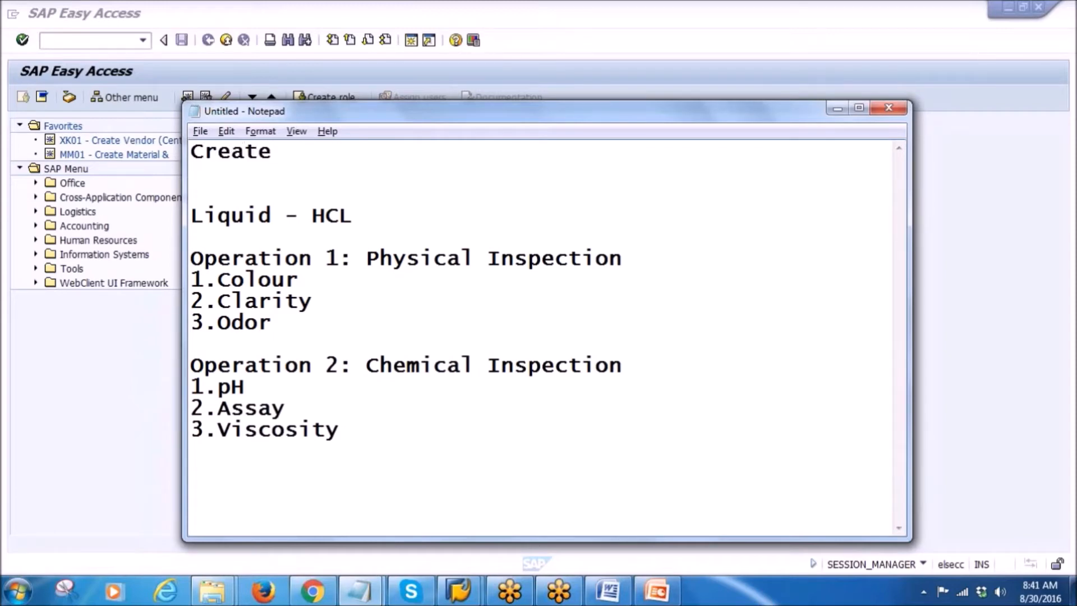
text(/change)
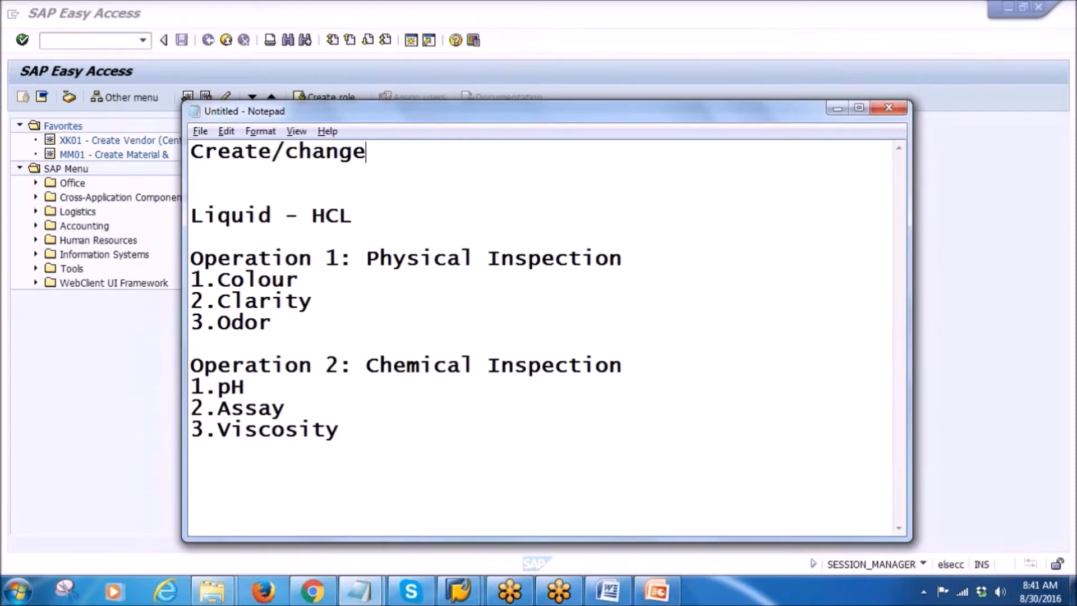
text(/disp)
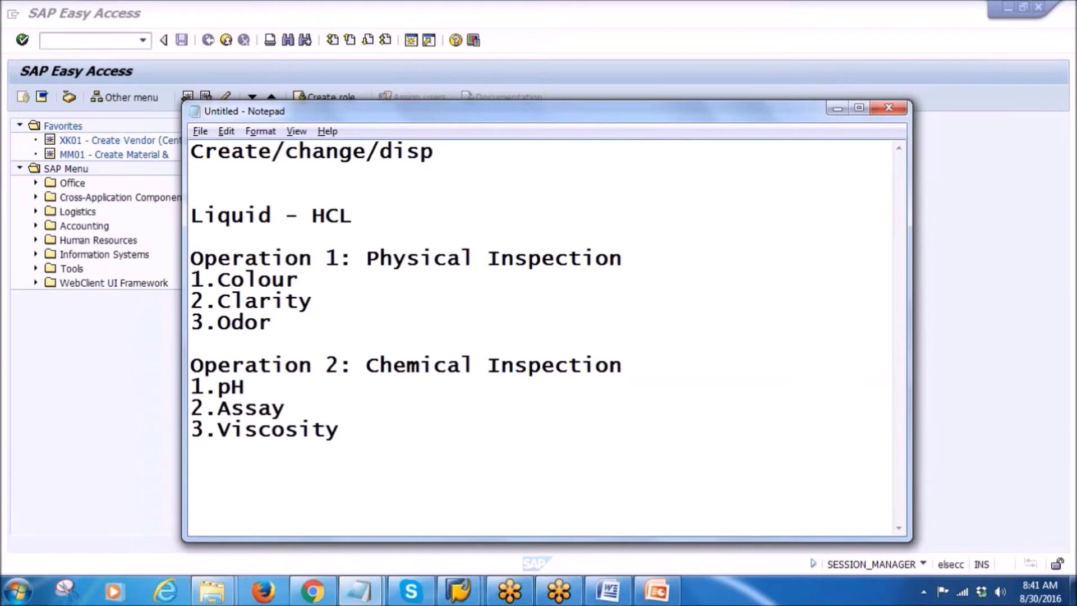
text(lay)
key(Return)
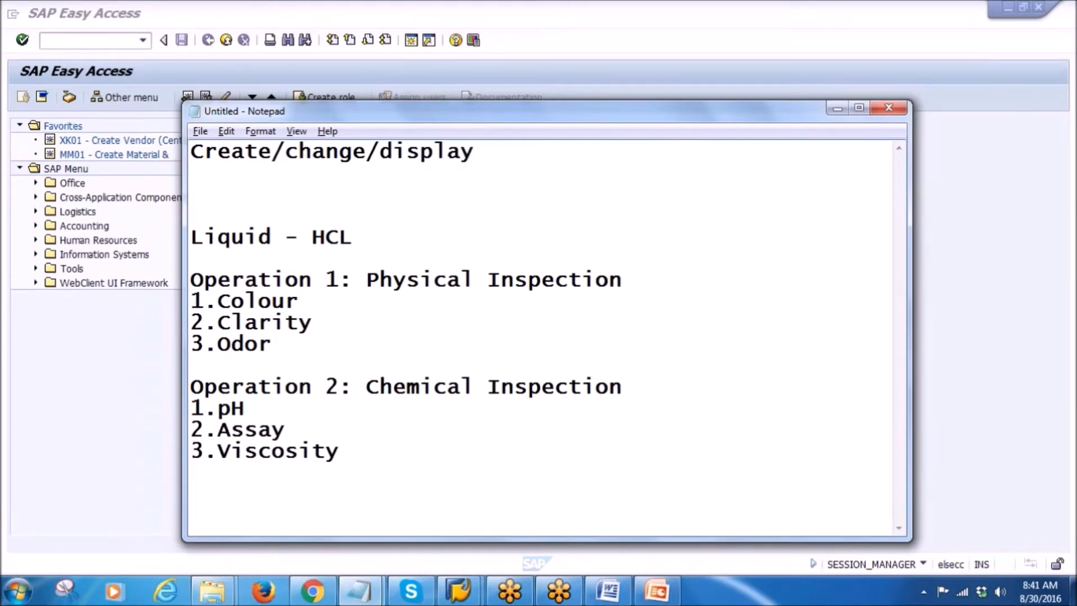
- Add the transaction codes "QP01/QP02/QP03" on the line below "Create/change/display"
text(QP01/)
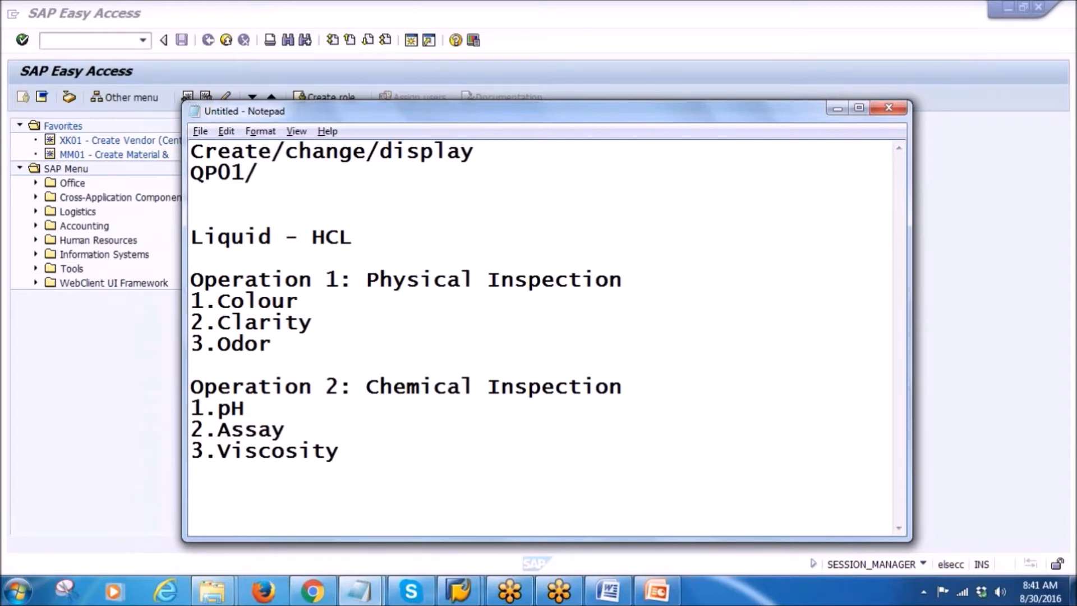
text(QP02/QP03)
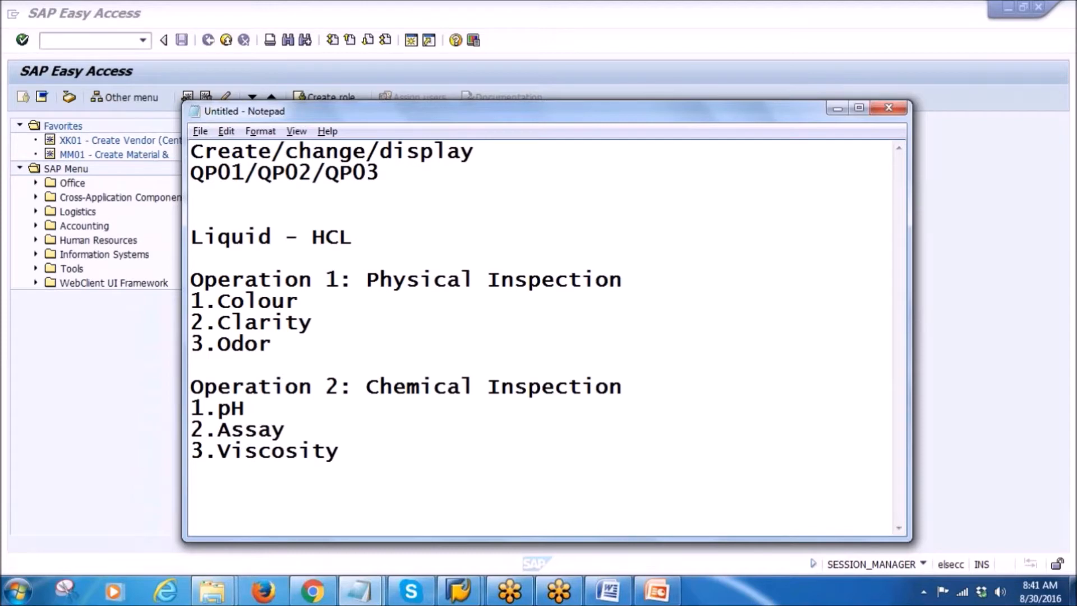
drag(192, 171, 237, 168)
- Switch back to SAP and run the MM60 materials list for plant 1000, material type roh, created by mm23
click(94, 47)
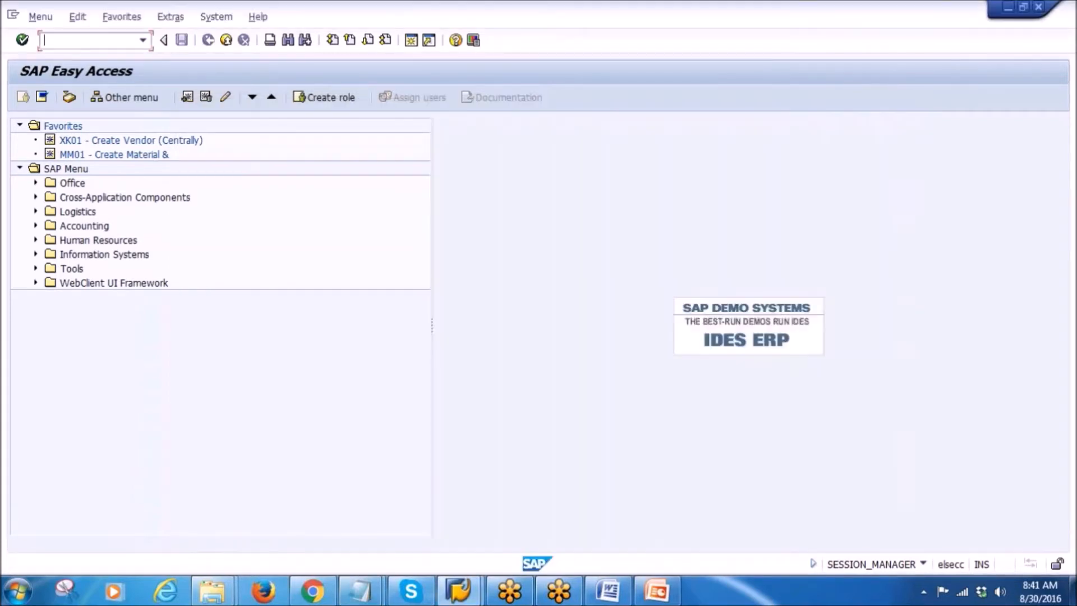
text(/NMM60)
key(Return)
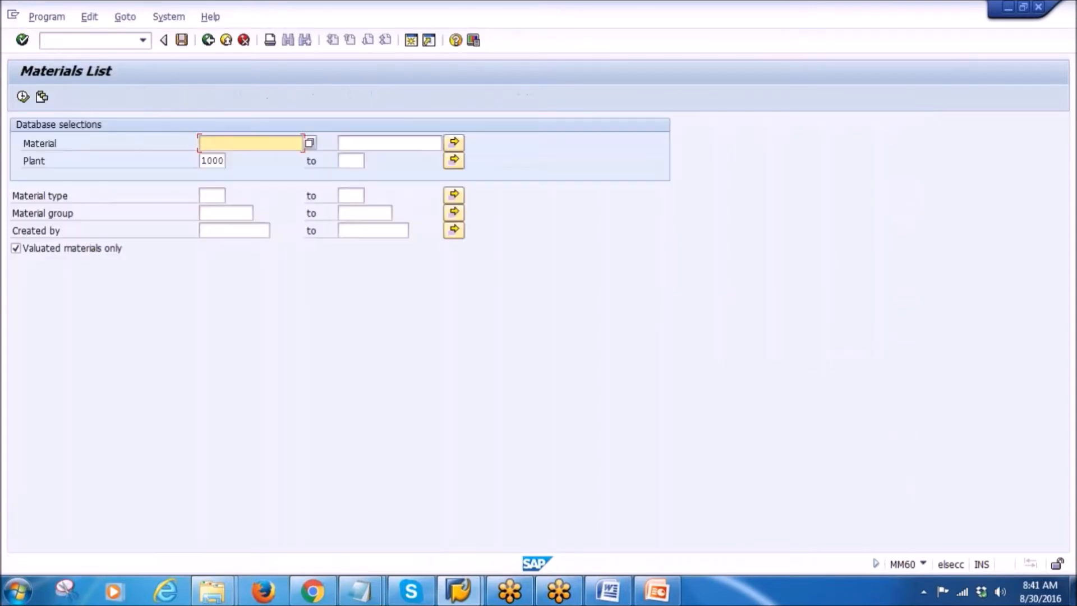
click(218, 194)
text(roh)
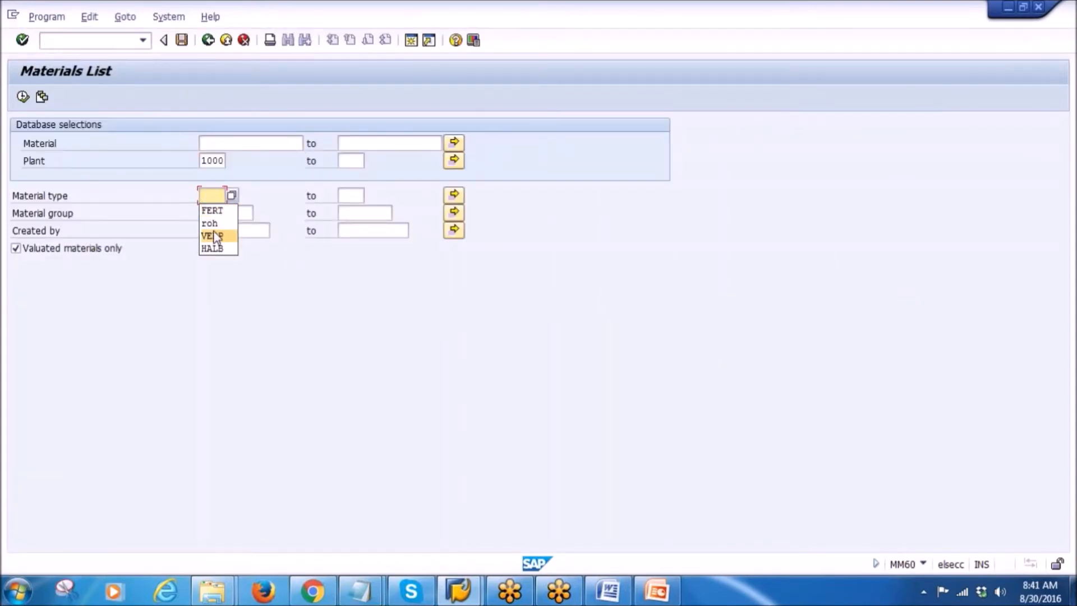
click(214, 235)
key(BackSpace)
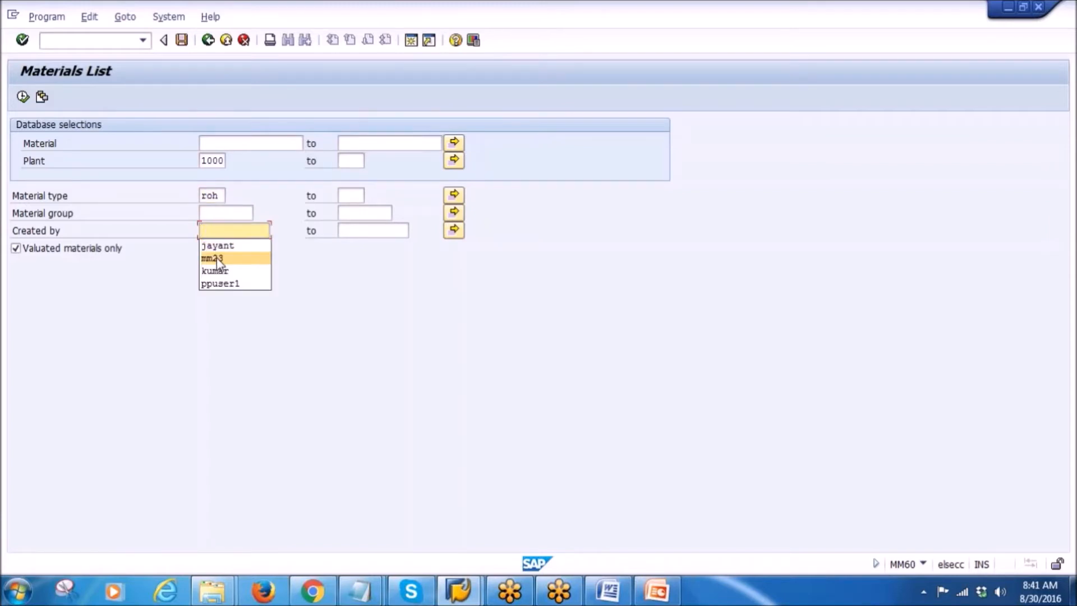
click(217, 258)
click(22, 97)
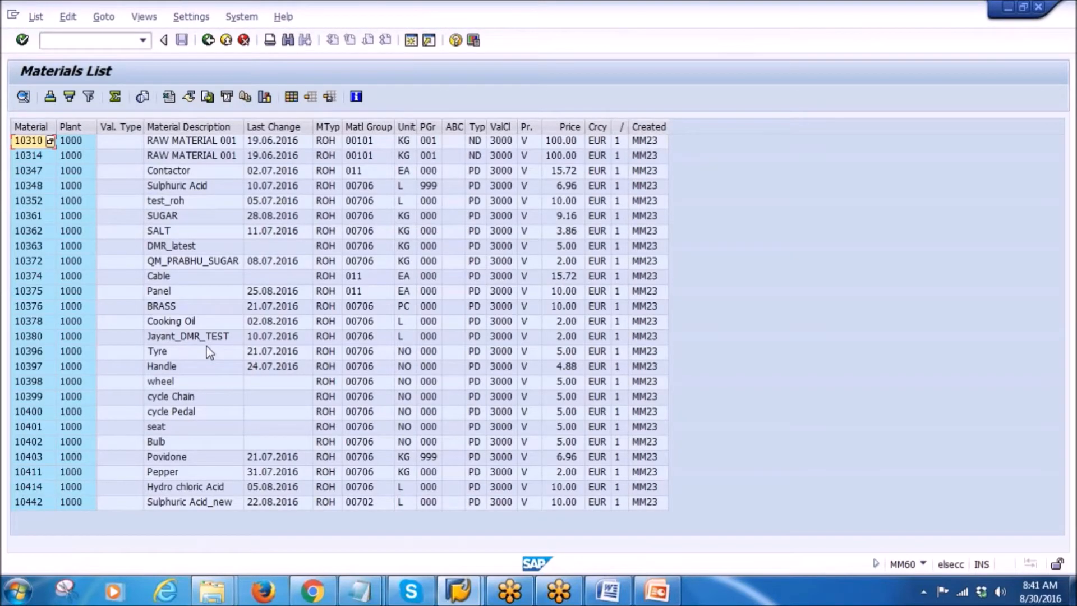
- Select material number 10414 of Hydro chloric Acid in the list and show the desktop
click(29, 484)
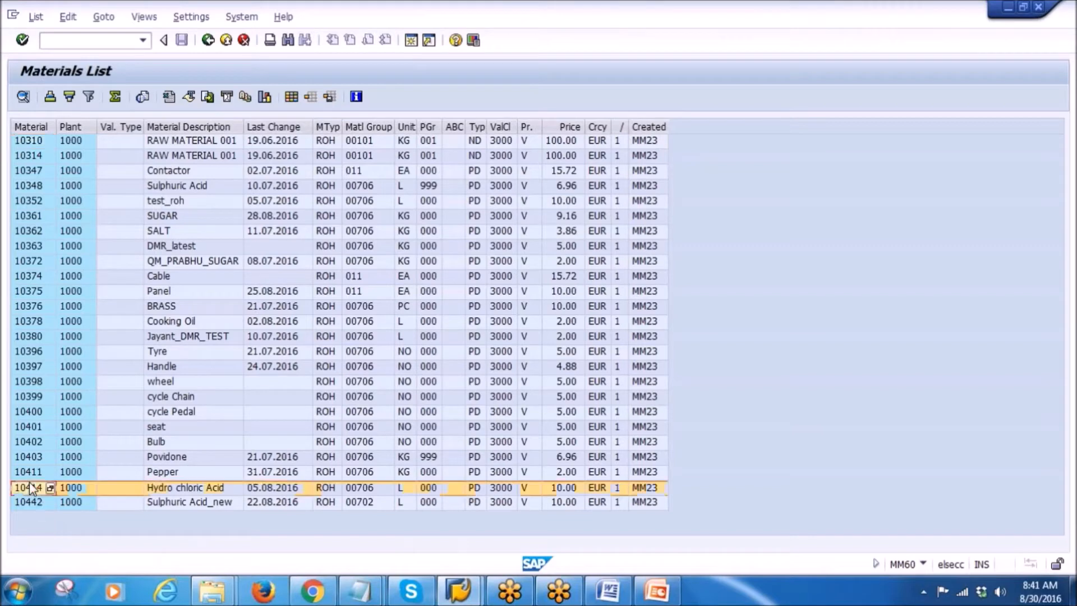
click(29, 490)
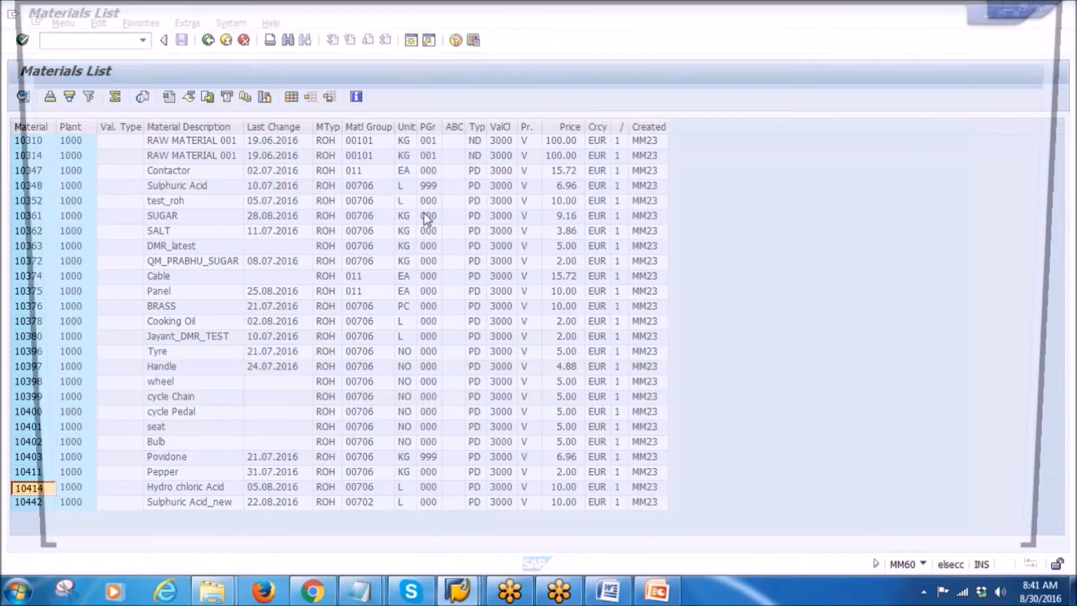
key(alt+Tab)
key(super+d)
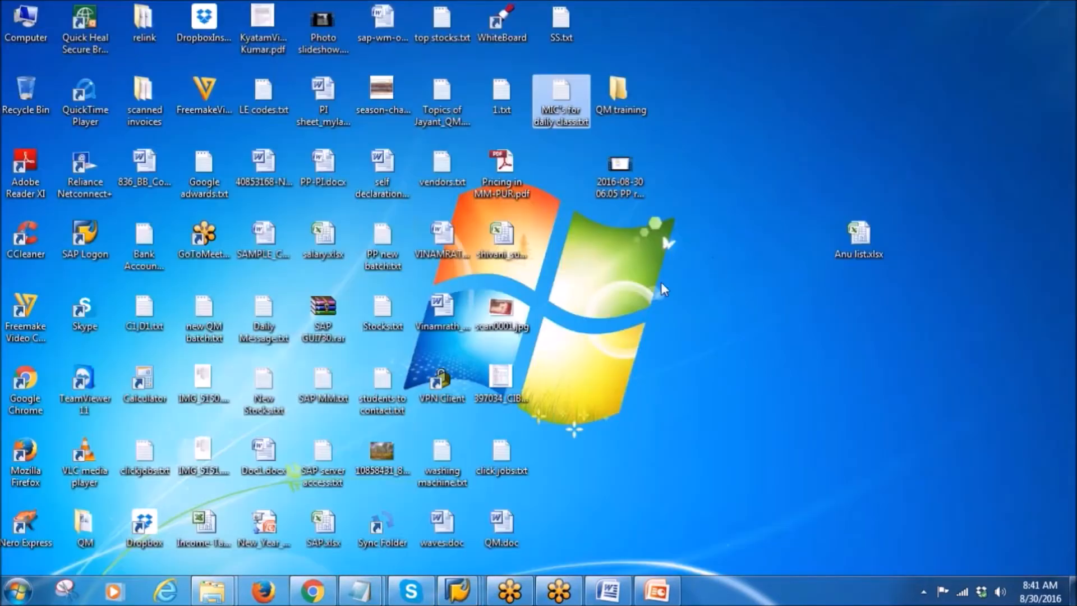
right_click(590, 271)
click(601, 317)
right_click(588, 277)
click(590, 314)
right_click(582, 290)
click(623, 333)
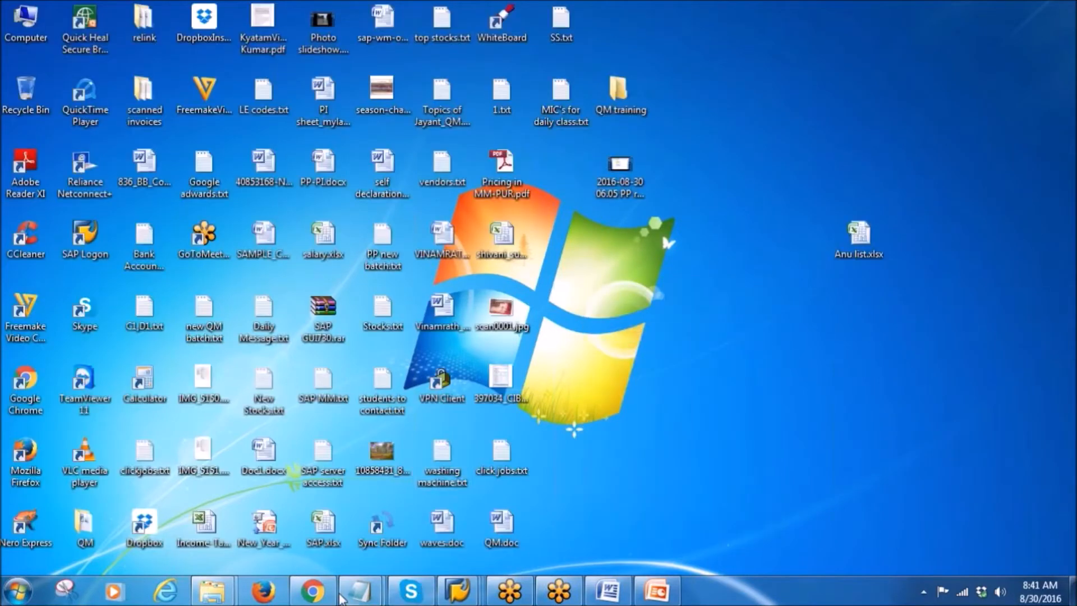
- Switch back to SAP and display the inspection plan of material 10414 in plant 1000 with transaction QP03
mouse_move(458, 590)
click(573, 536)
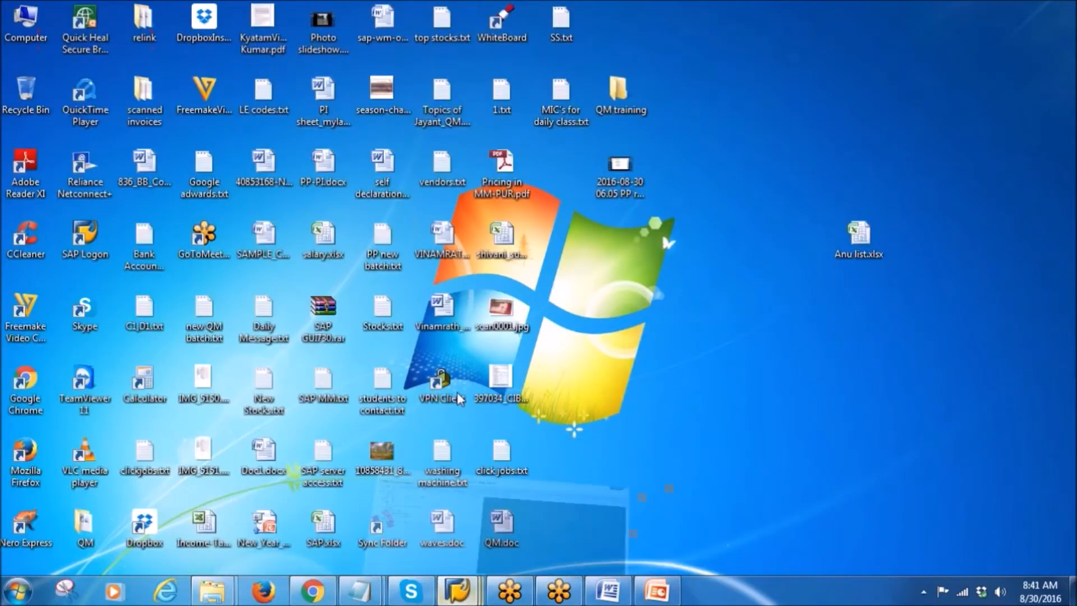
text(QP0)
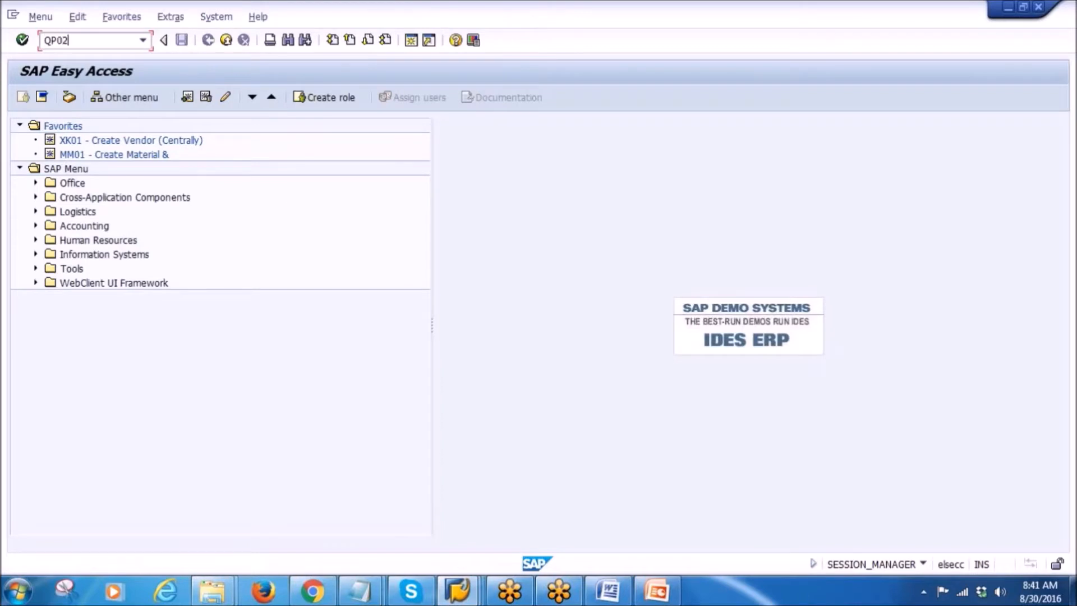
text(3)
key(Return)
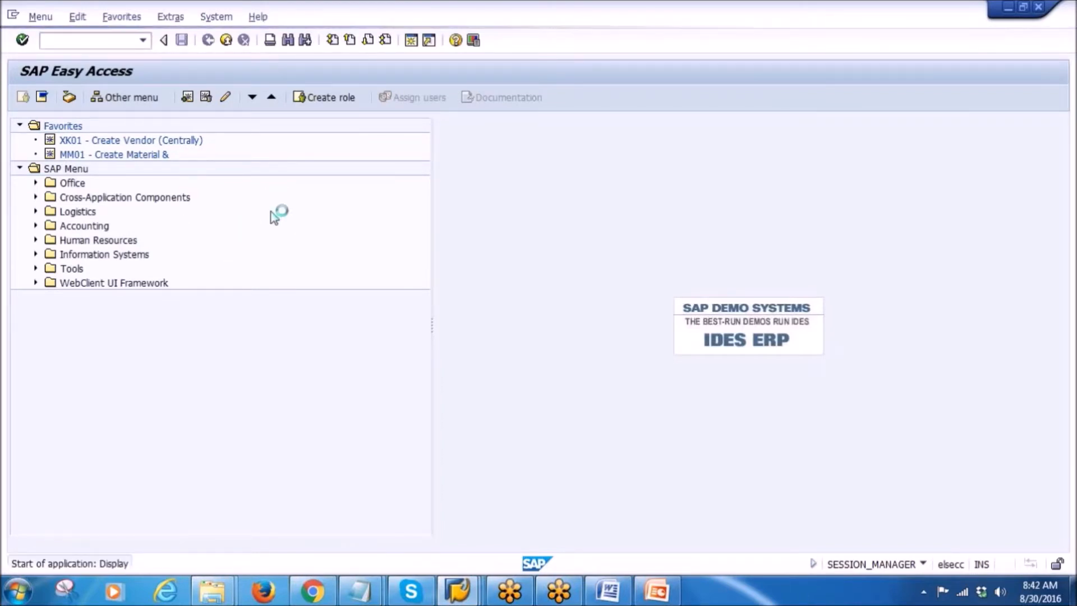
text(10414)
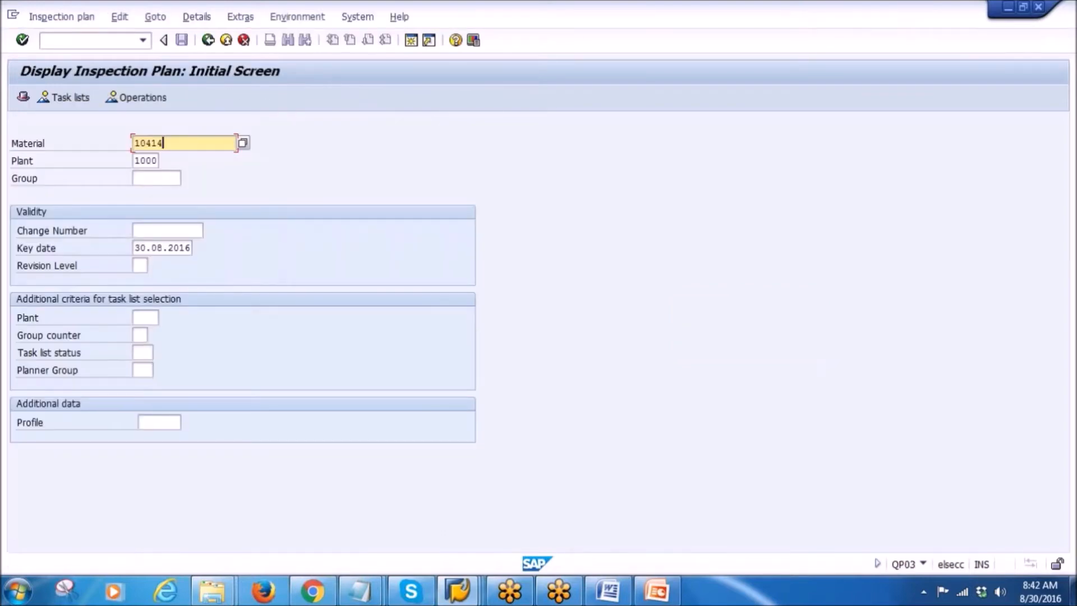
key(Return)
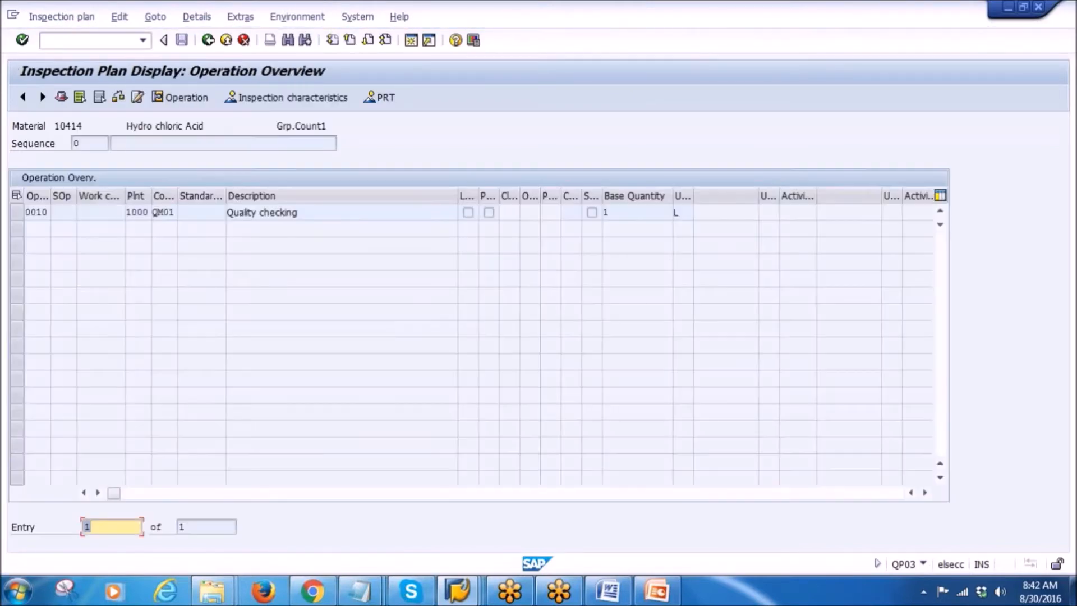
- Check the header details of the Hydro chloric Acid inspection plan and return to SAP Easy Access
click(61, 97)
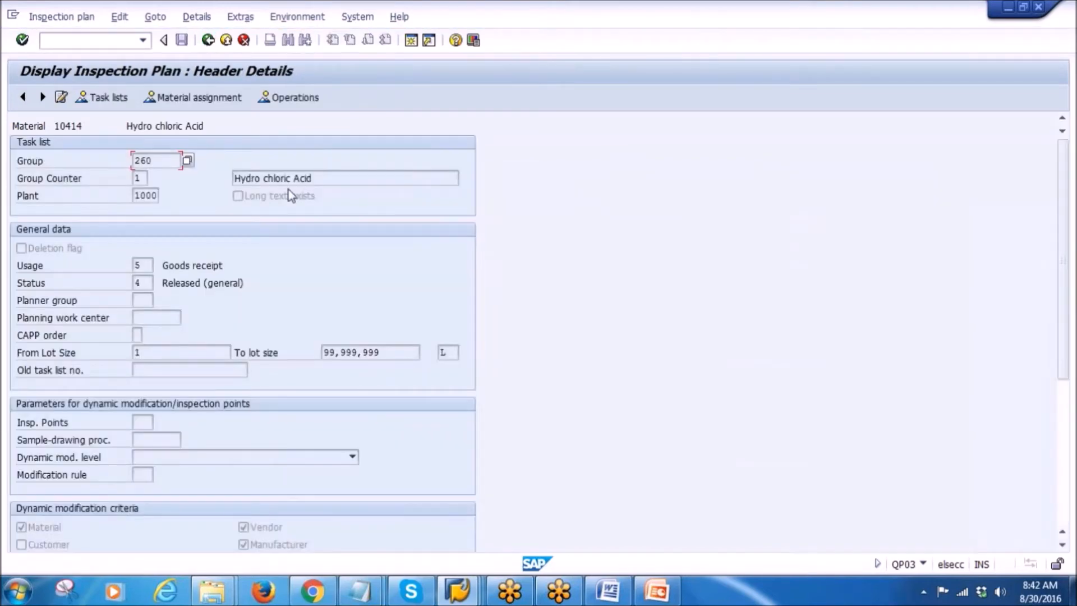
click(208, 40)
click(208, 40)
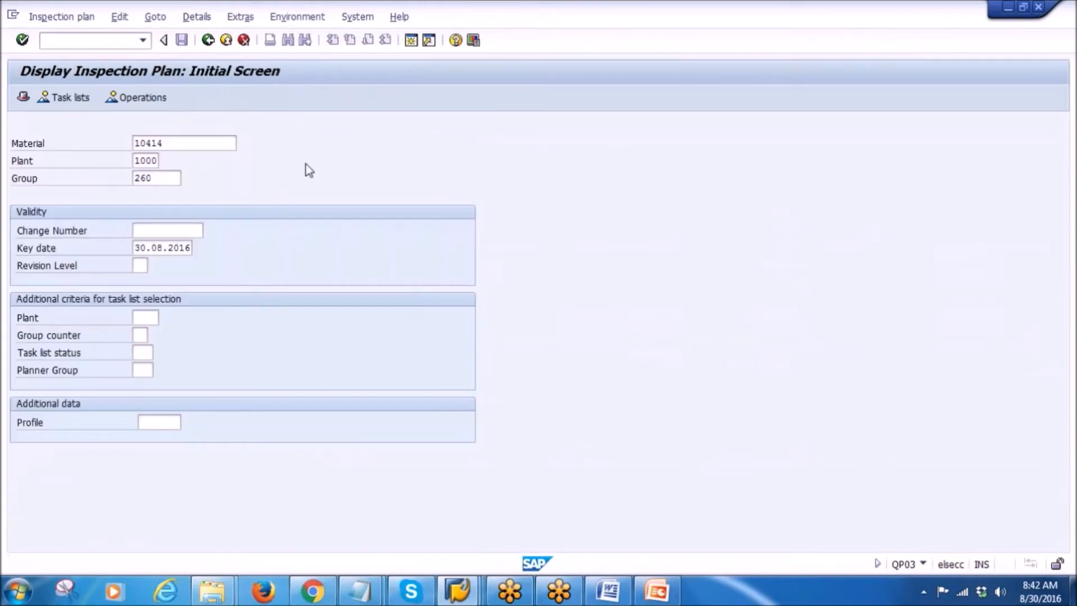
click(208, 40)
- Start creating a material with MM01, setting industry sector P Pharmaceuticals and material type ROH Raw material
text(MM01)
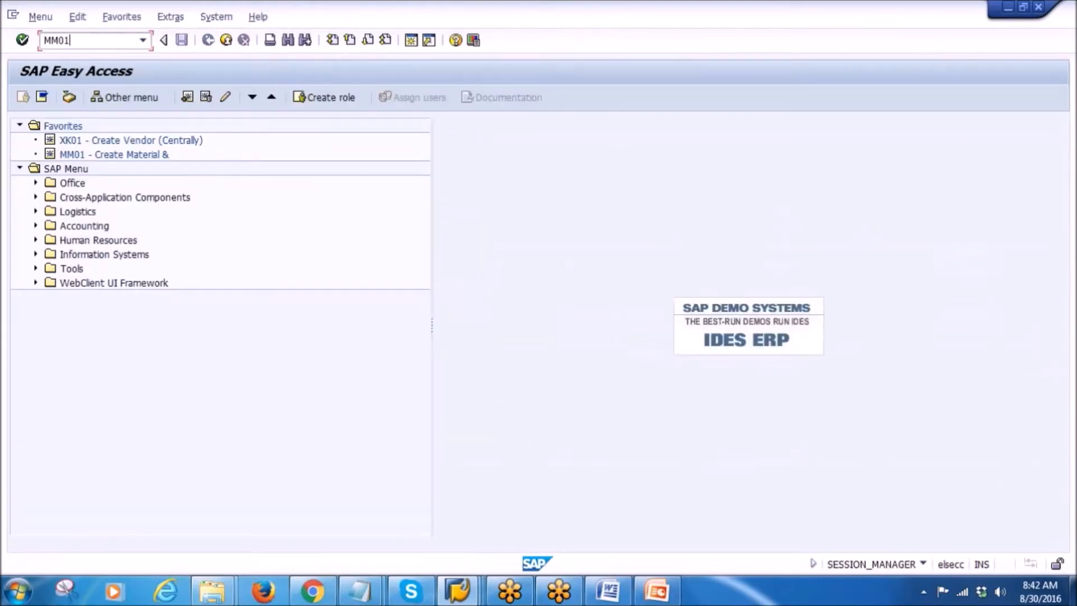
key(Return)
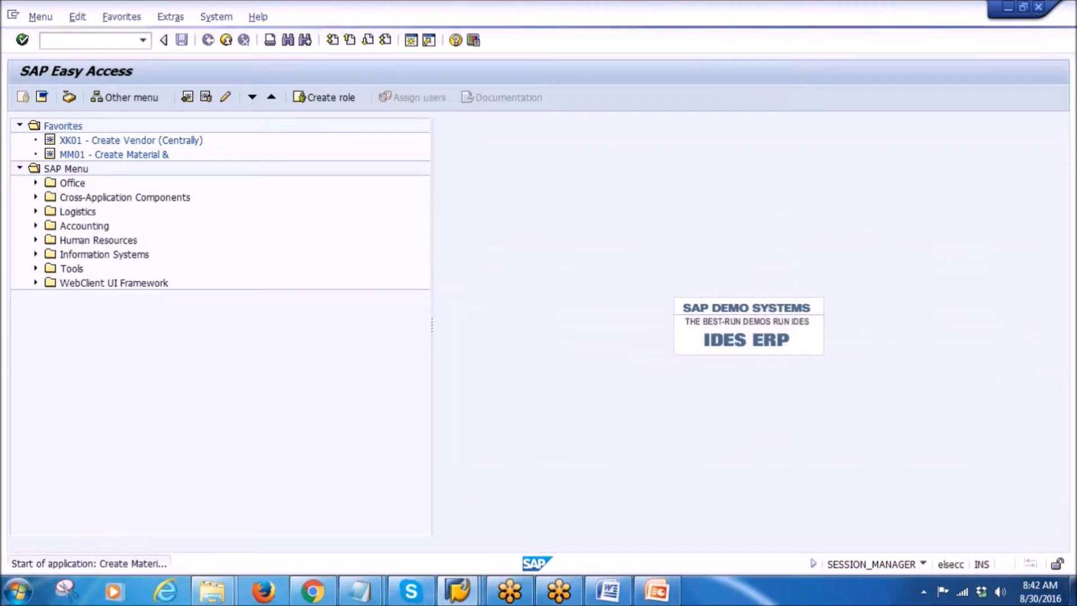
click(202, 161)
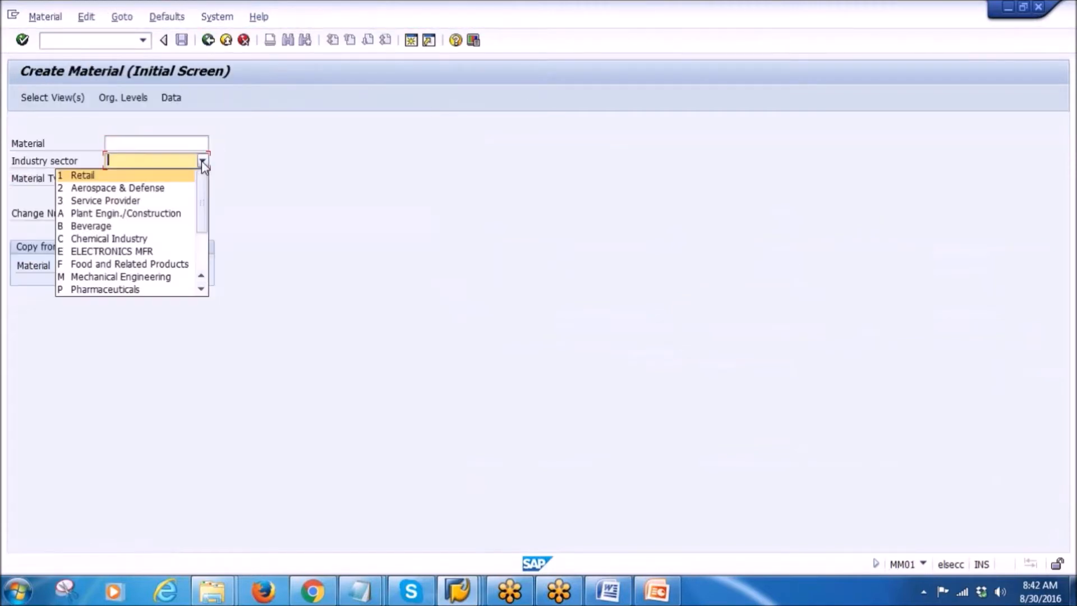
click(134, 290)
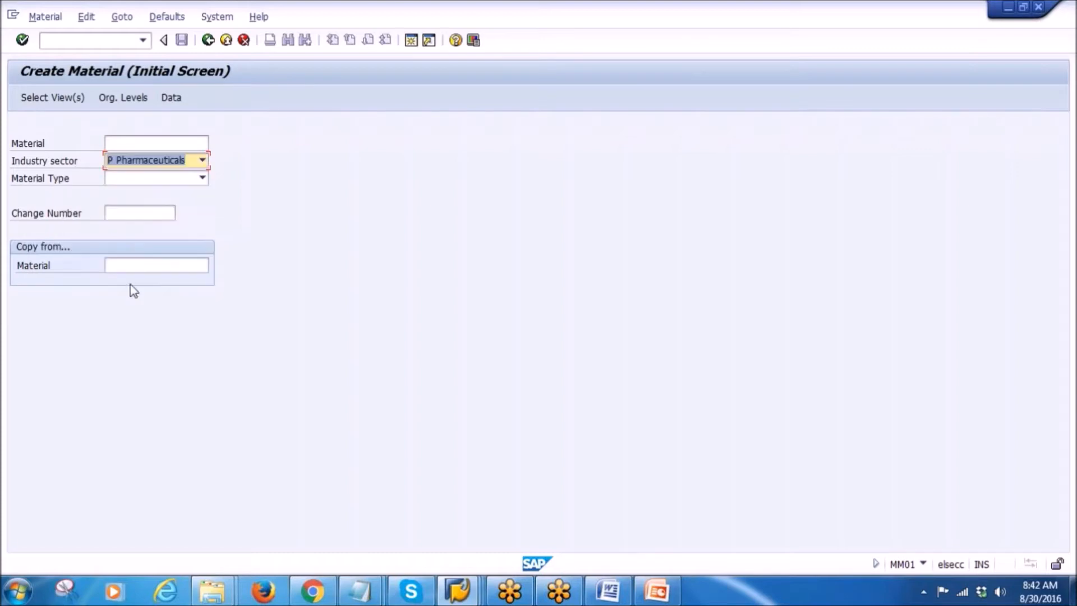
click(202, 178)
scroll(115, 292, down, 5)
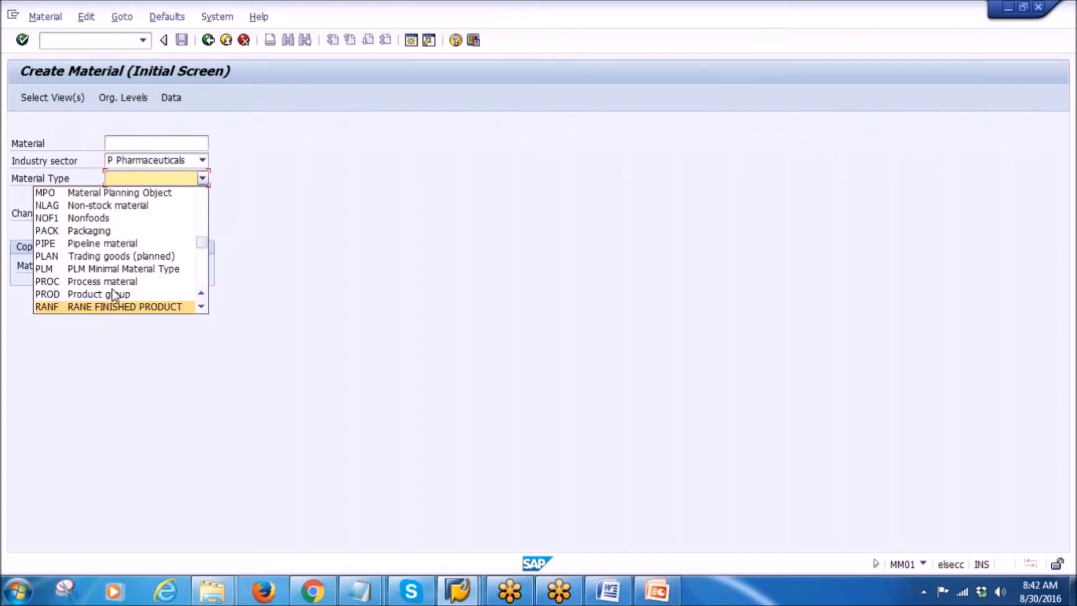
scroll(168, 303, down, 2)
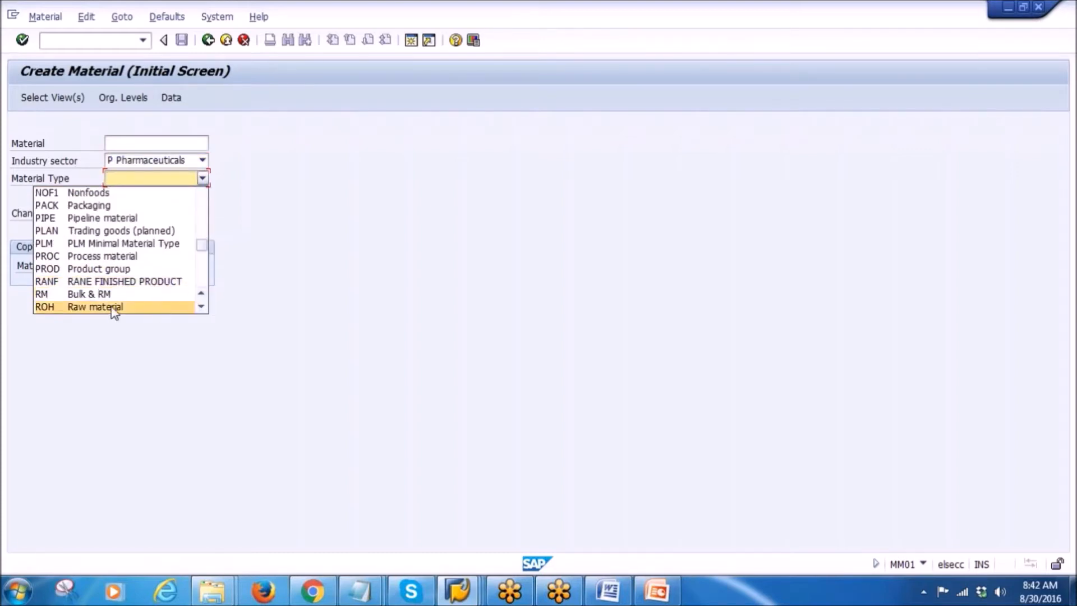
click(113, 306)
click(161, 266)
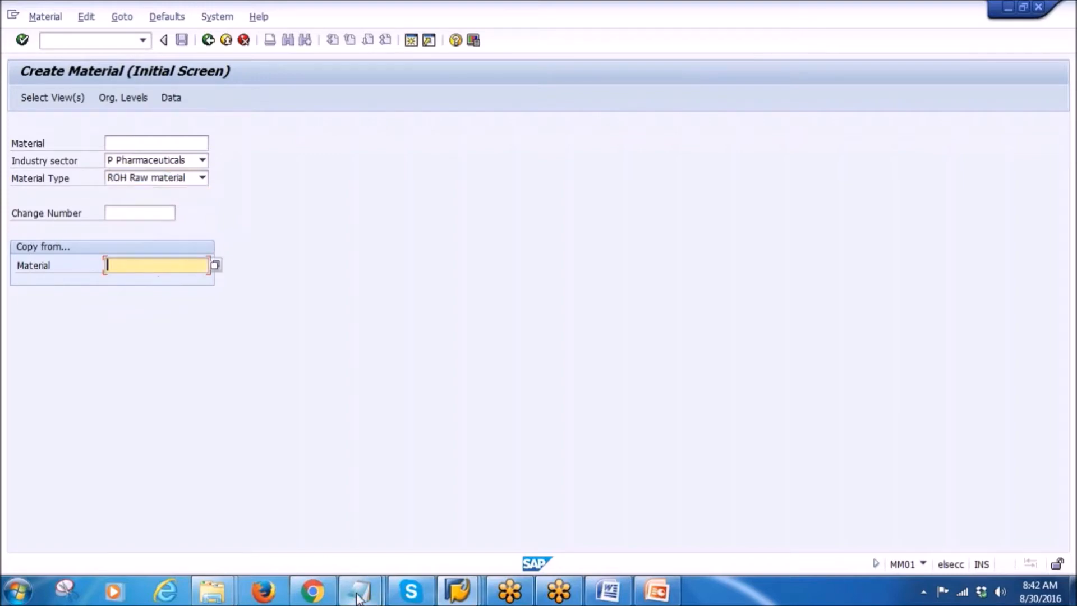
- Look through the MM60 materials list for another raw material and return to the Create Material session
mouse_move(348, 590)
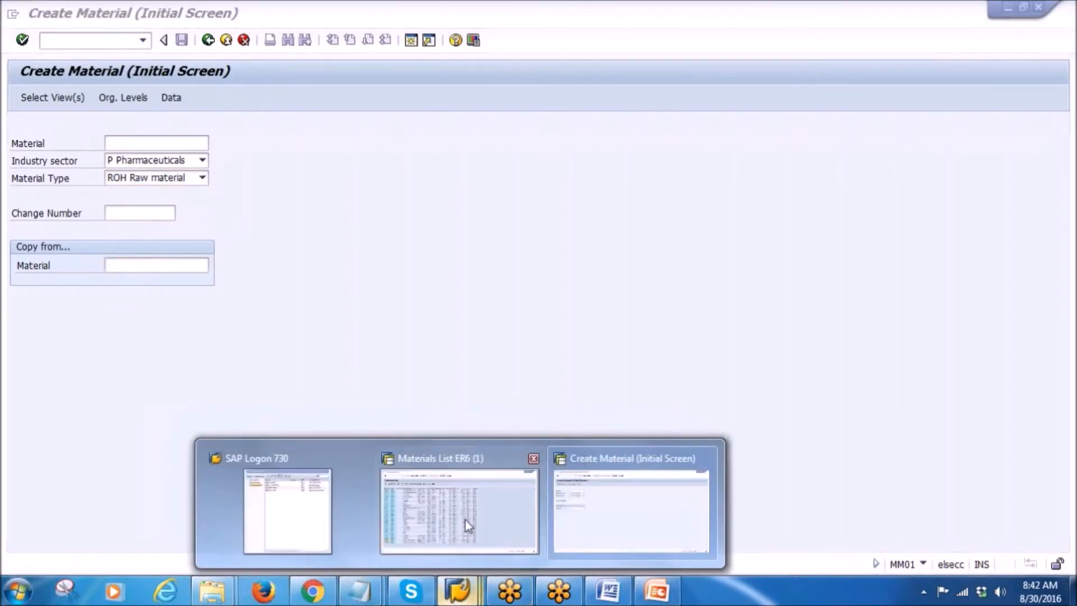
click(464, 522)
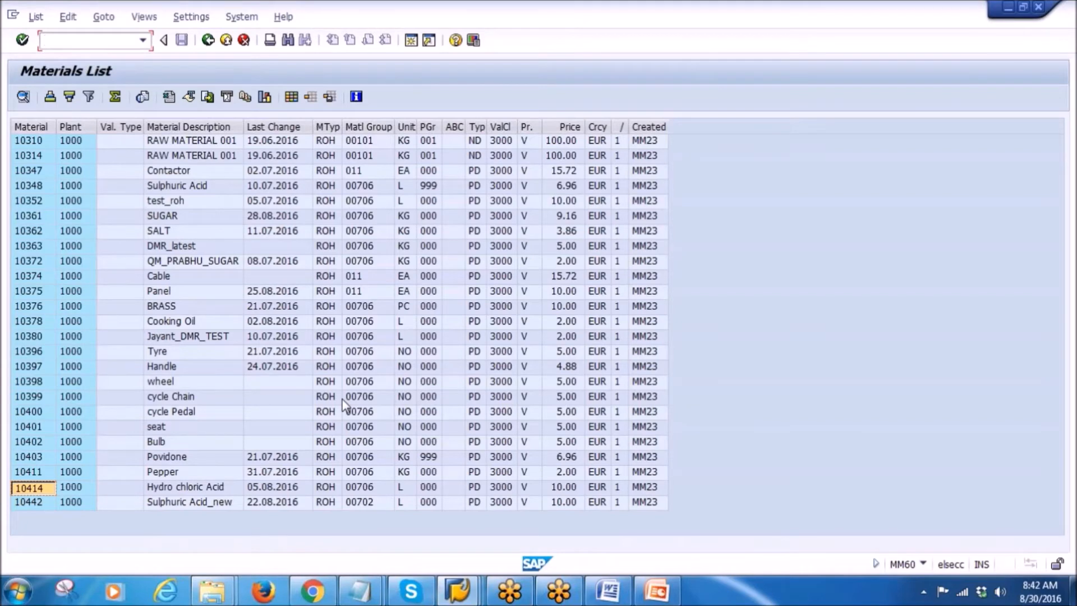
key(alt+Tab)
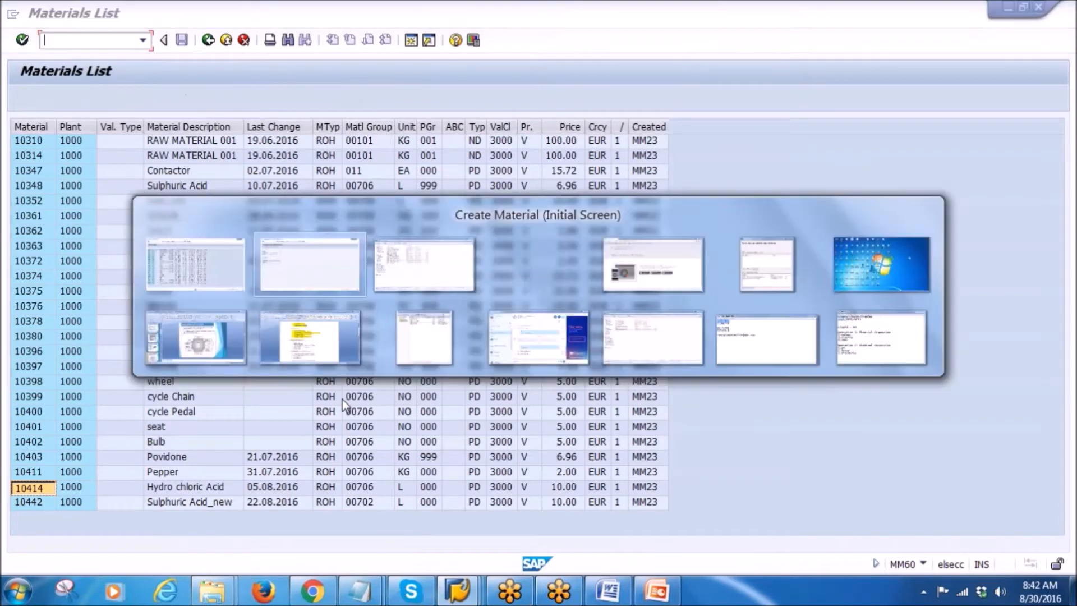
mouse_move(458, 596)
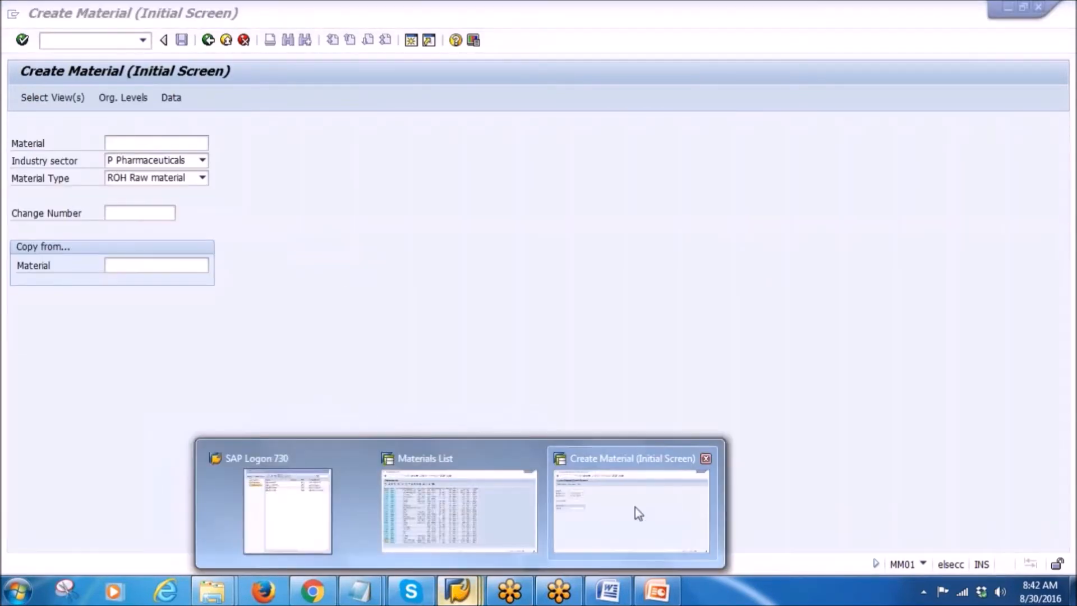
click(635, 507)
- Open a new SAP session and start the inspection plan display transaction QP03
click(411, 42)
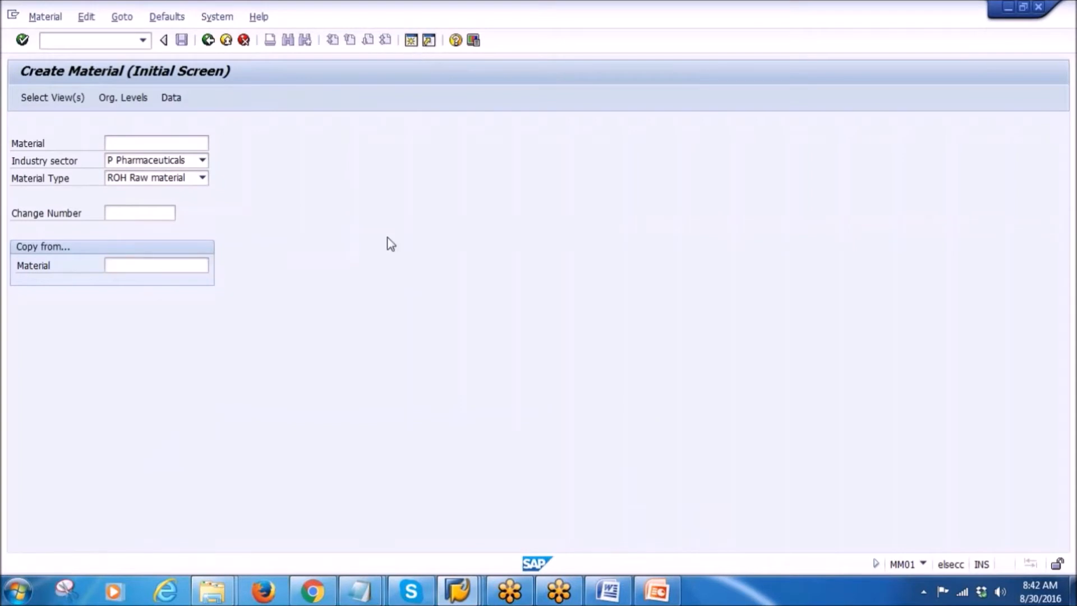
text(M)
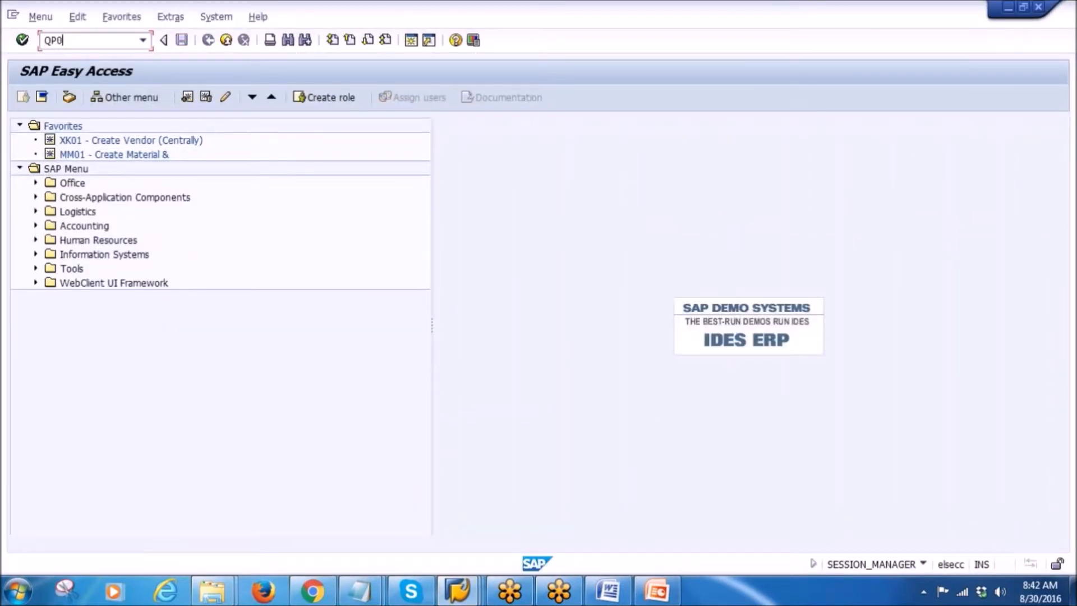
text(P03)
key(Return)
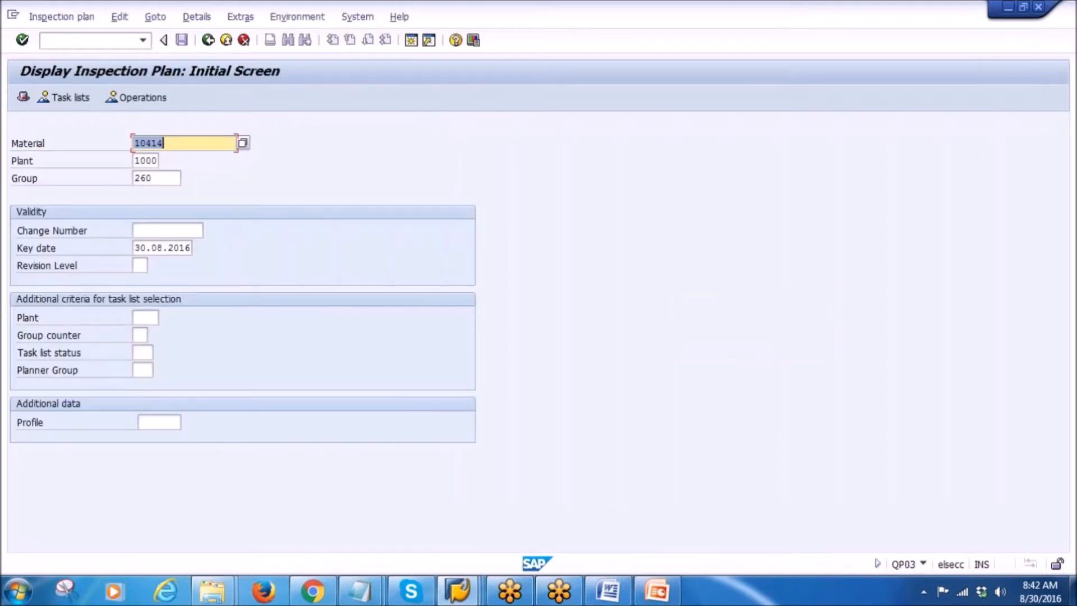
- Check for an existing inspection plan of material 10442 in plant 1000 with Group cleared, and cancel the offer to create a task list
text(104)
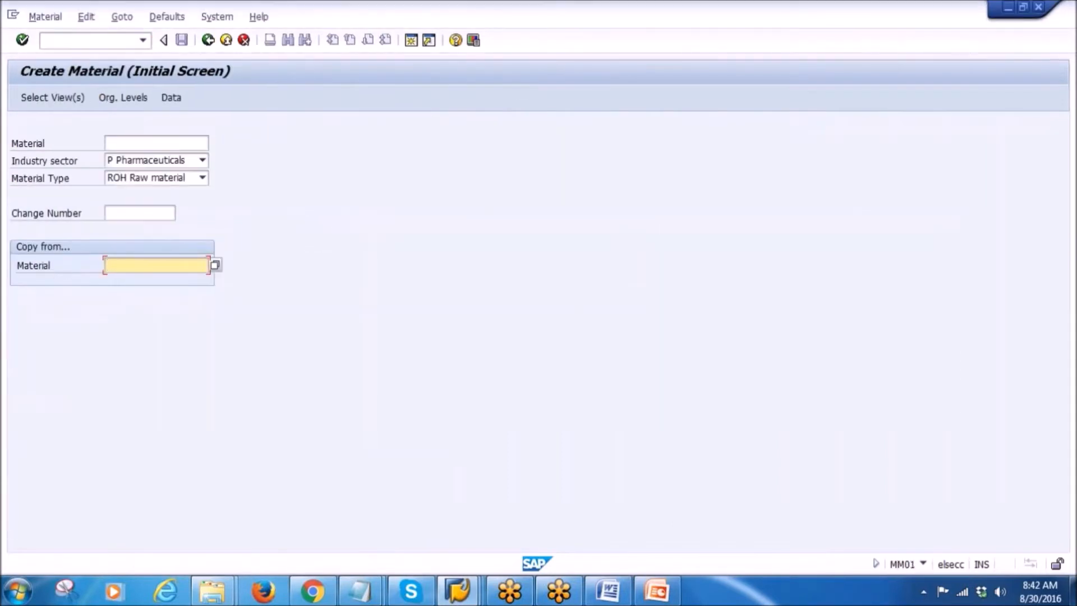
mouse_move(457, 590)
click(392, 509)
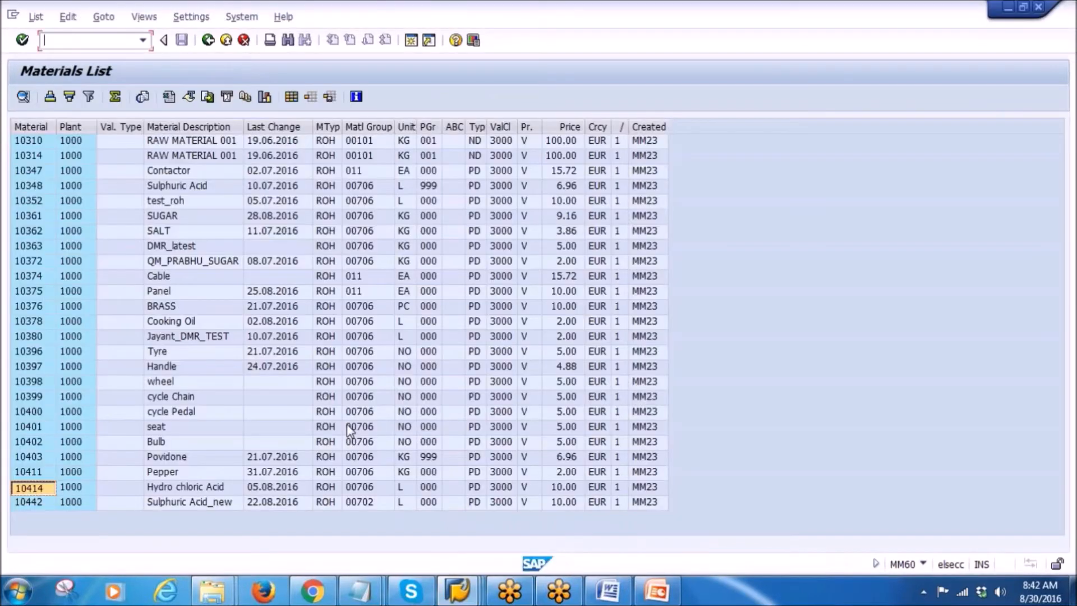
key(alt+Tab)
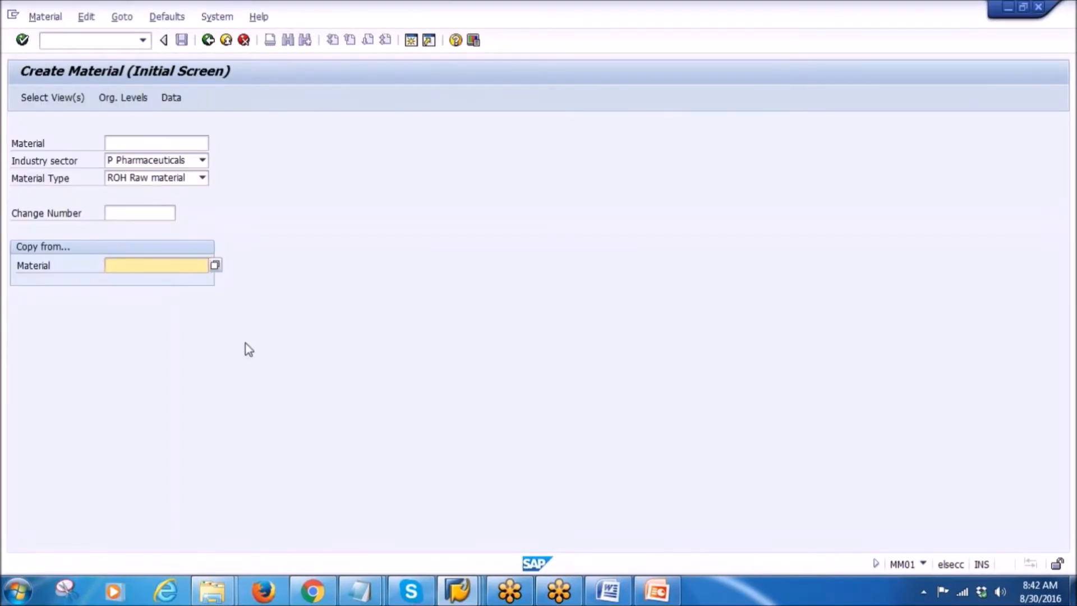
key(alt+Tab)
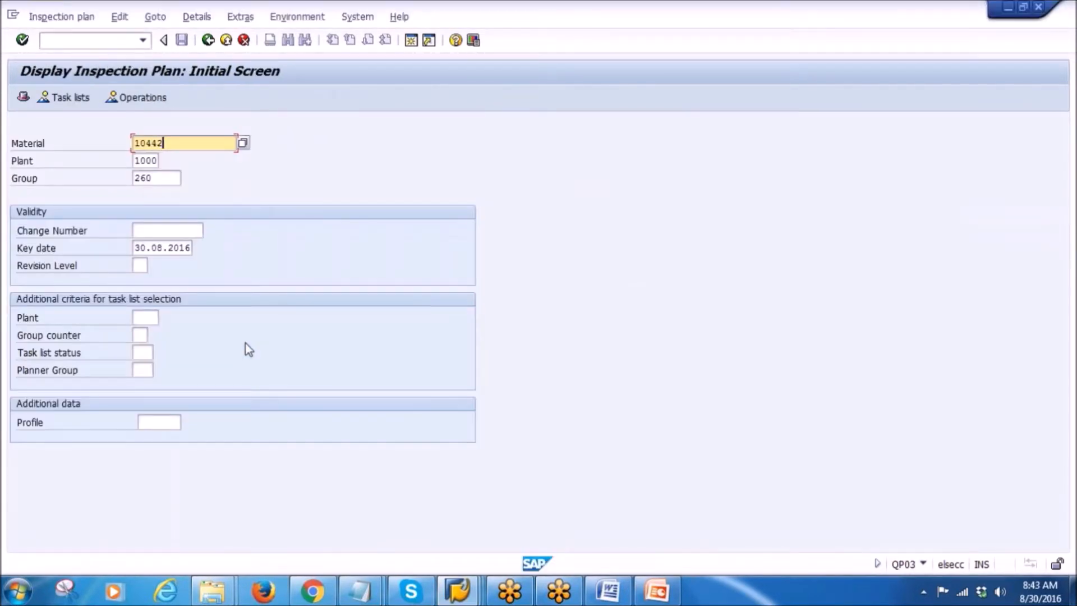
key(Tab)
key(Tab)
key(Delete)
key(Return)
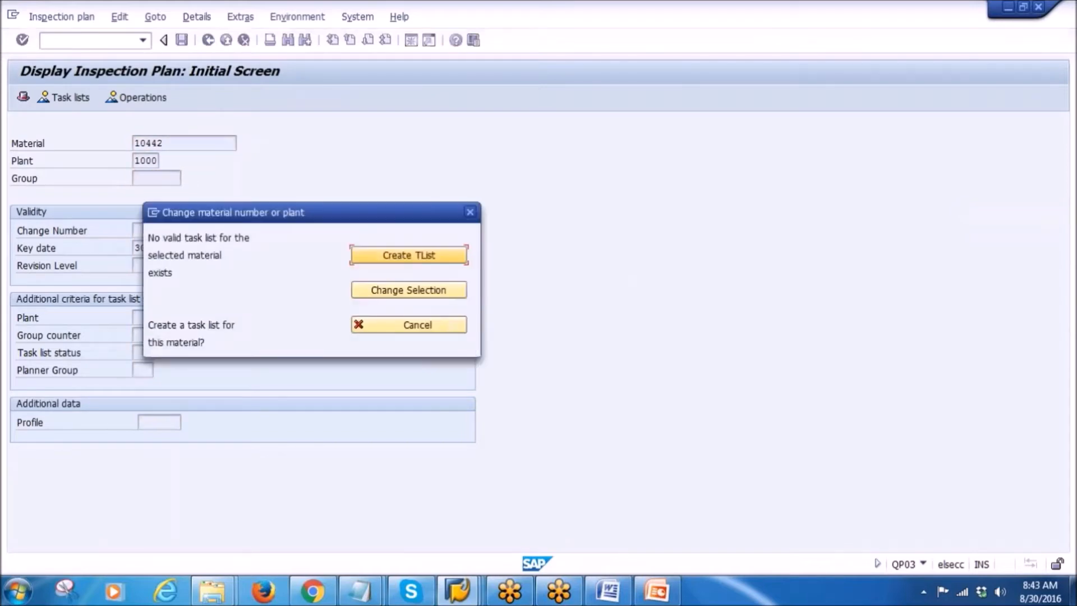
click(423, 331)
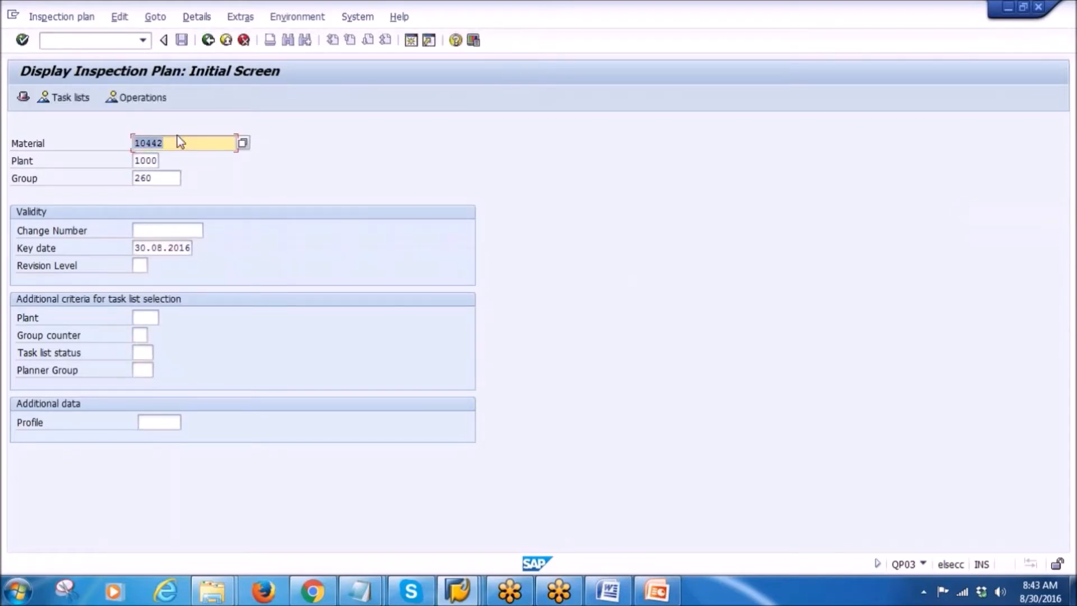
- Select the Sulphuric Acid_new row, material 10442, in the materials list and return to the inspection plan session
mouse_move(457, 592)
click(368, 541)
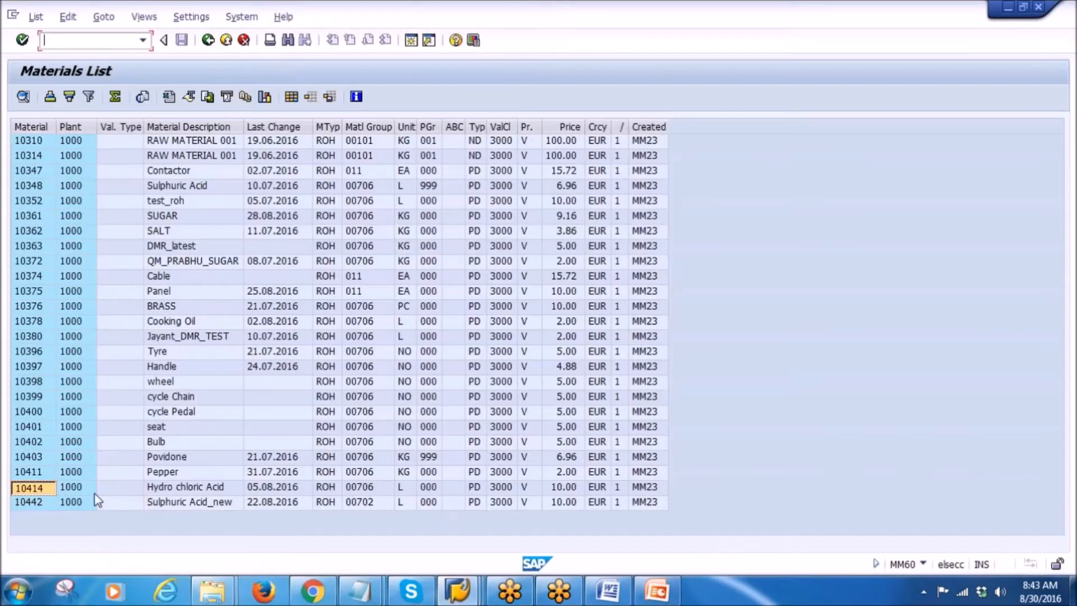
click(128, 503)
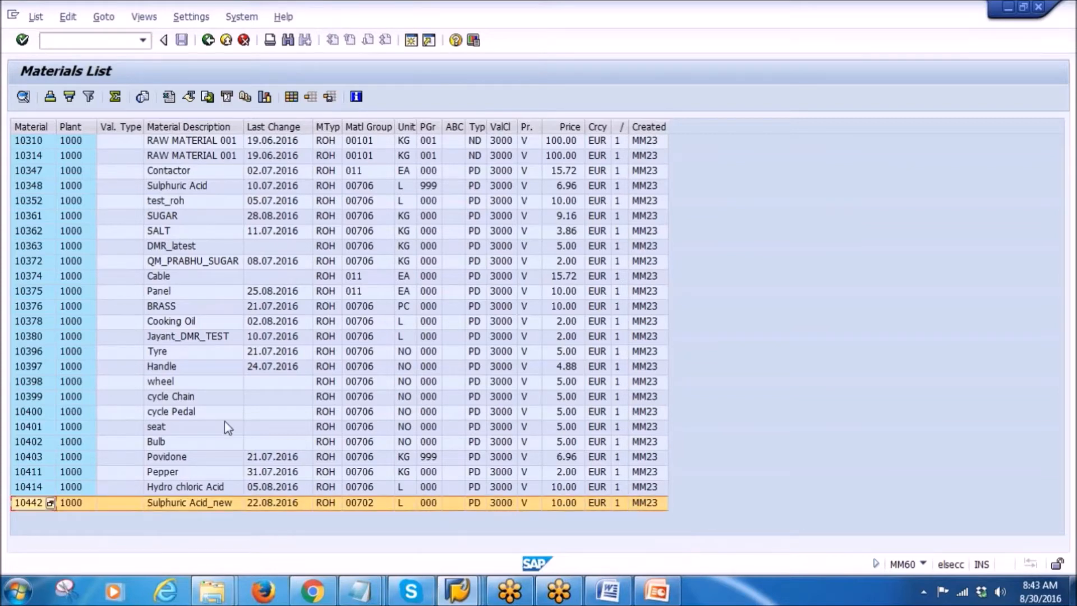
key(alt+Tab)
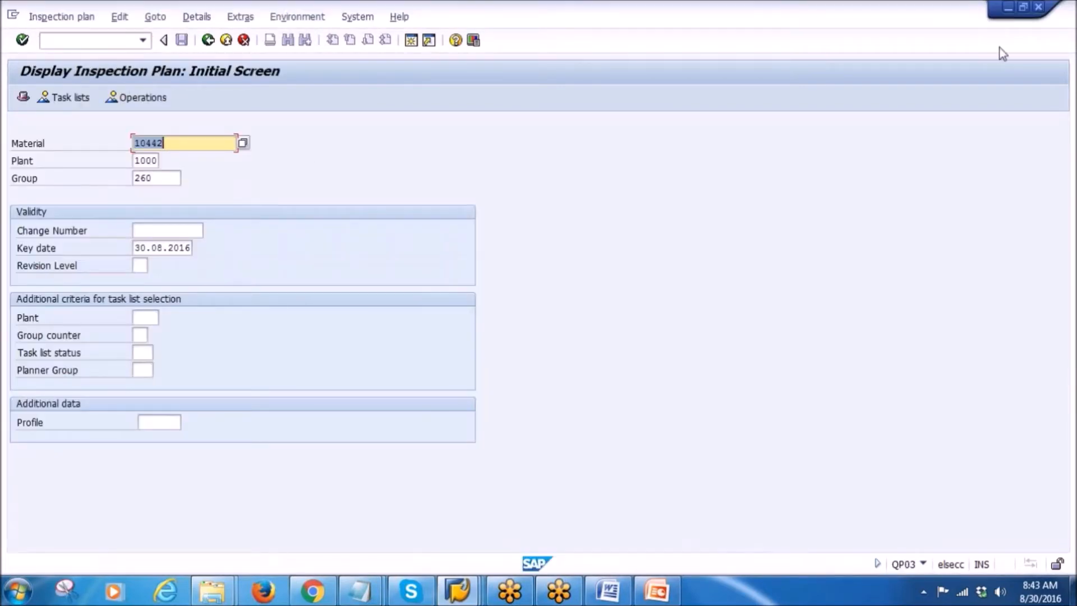
- Switch from displaying to creating an inspection plan for material 10442 in plant 1000 and clear the Group field
click(50, 17)
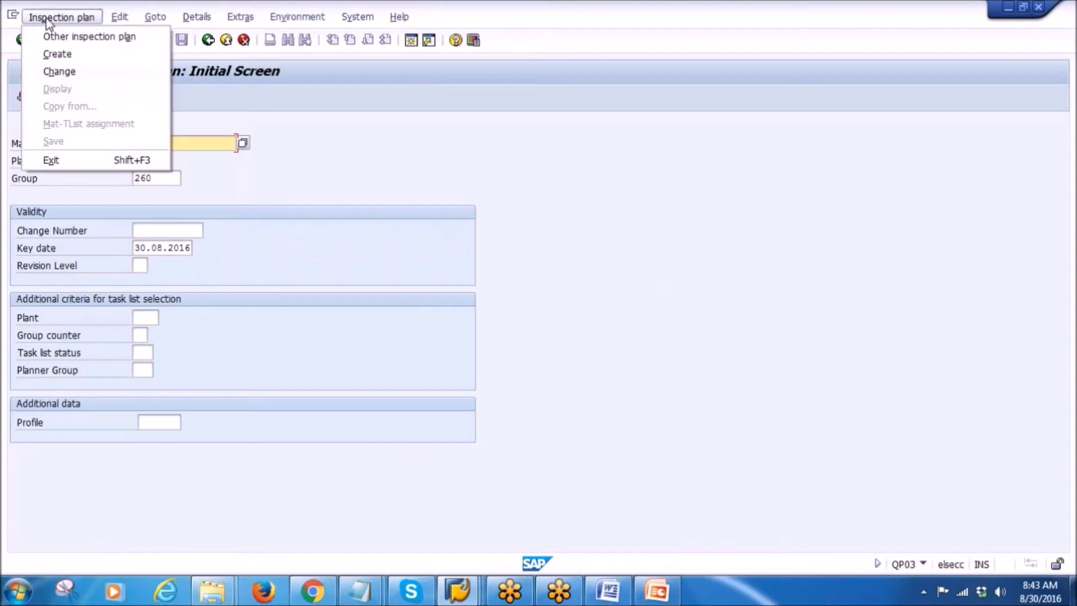
click(59, 53)
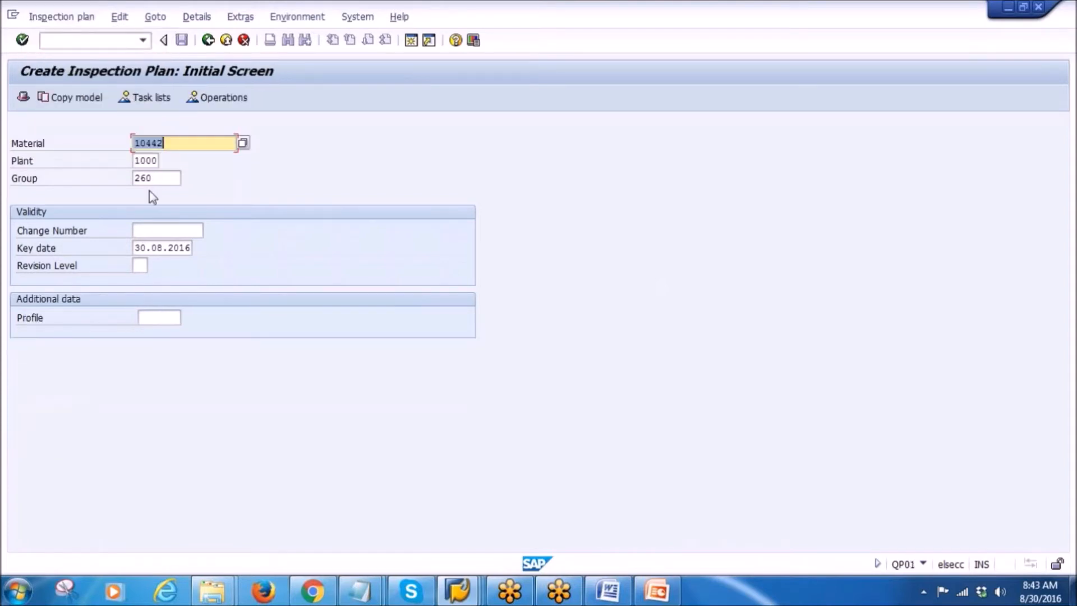
drag(164, 177, 74, 175)
key(BackSpace)
key(Tab)
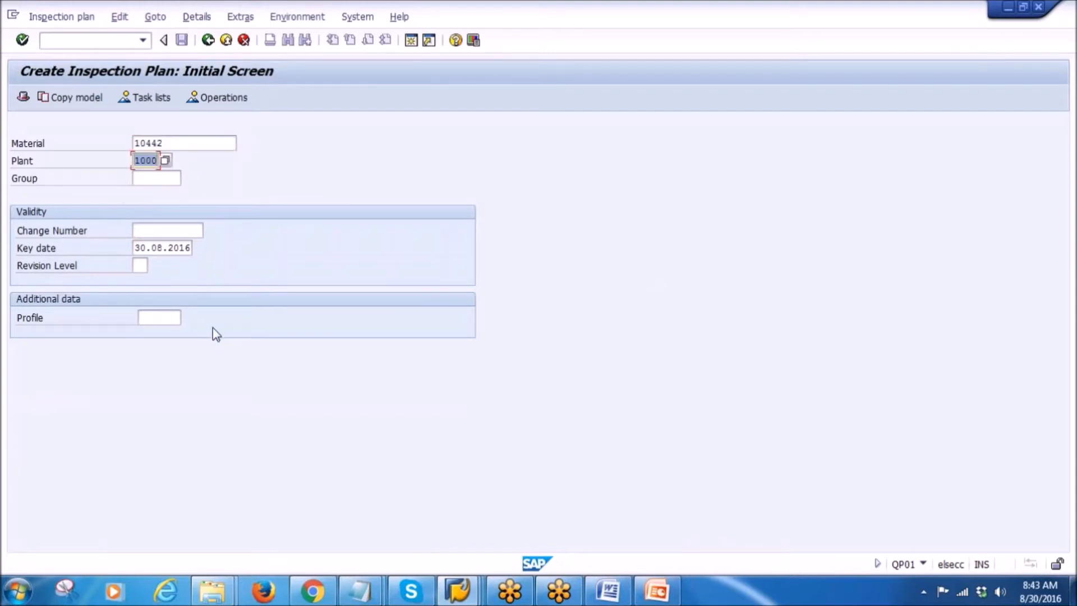
click(154, 180)
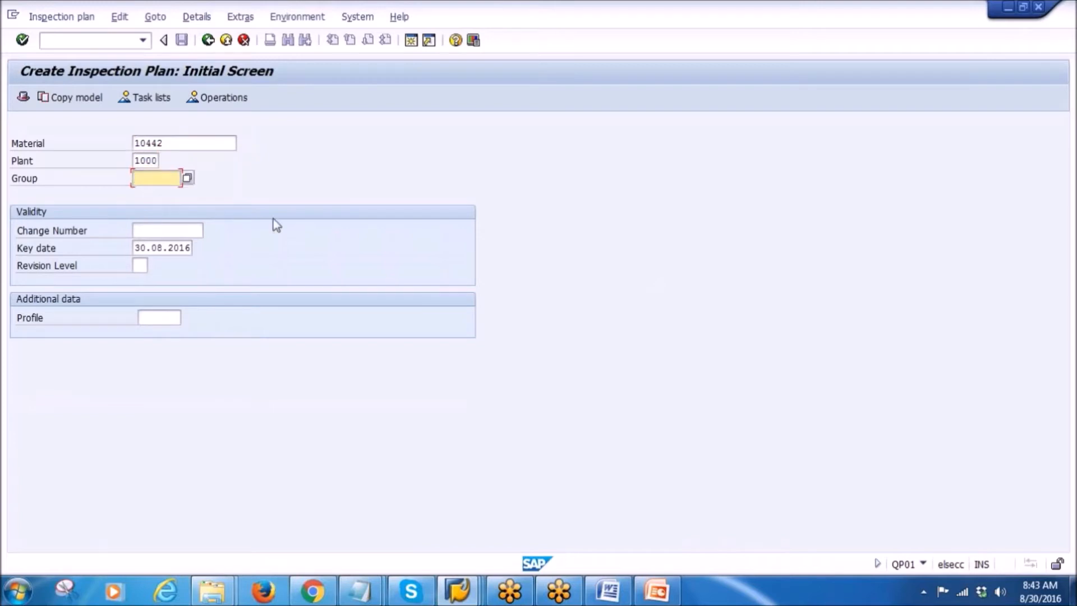
- Open the header details of the new inspection plan and consult the Inspection plan header slide in PowerPoint before returning to SAP
key(Return)
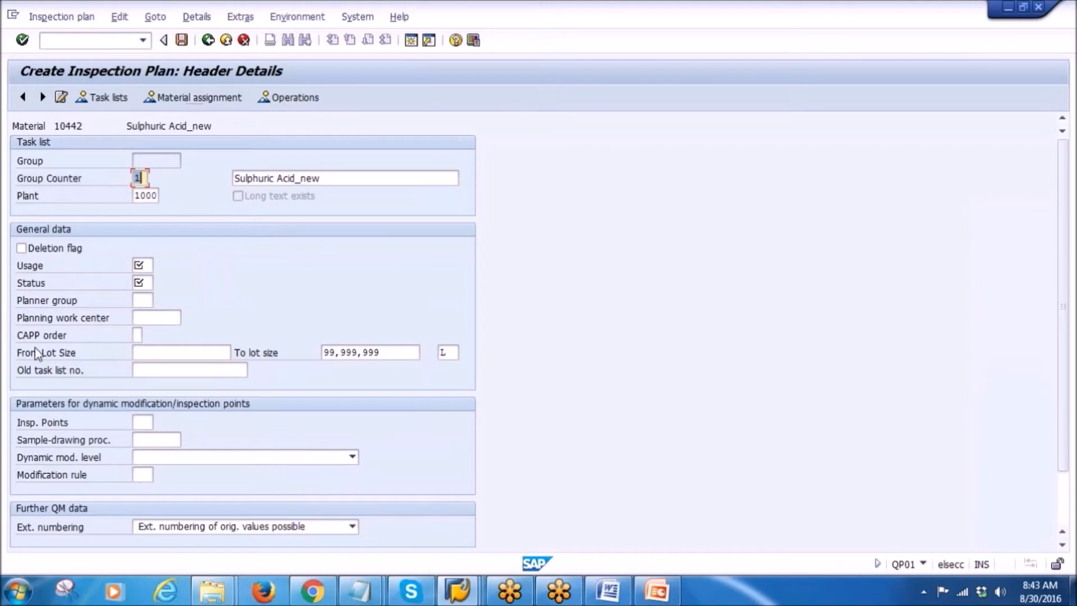
click(656, 590)
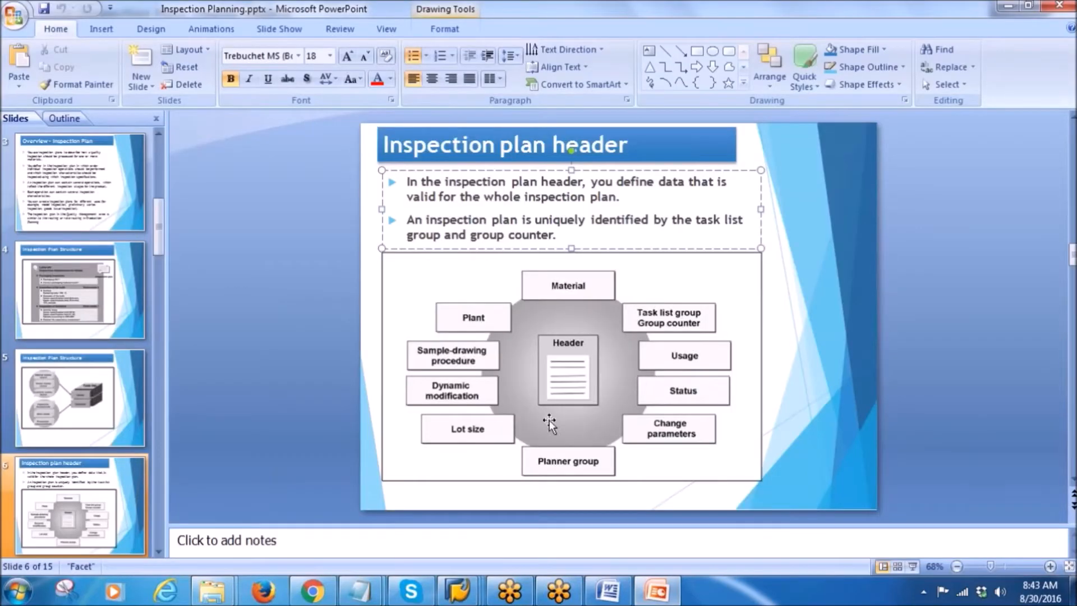
key(alt+Tab)
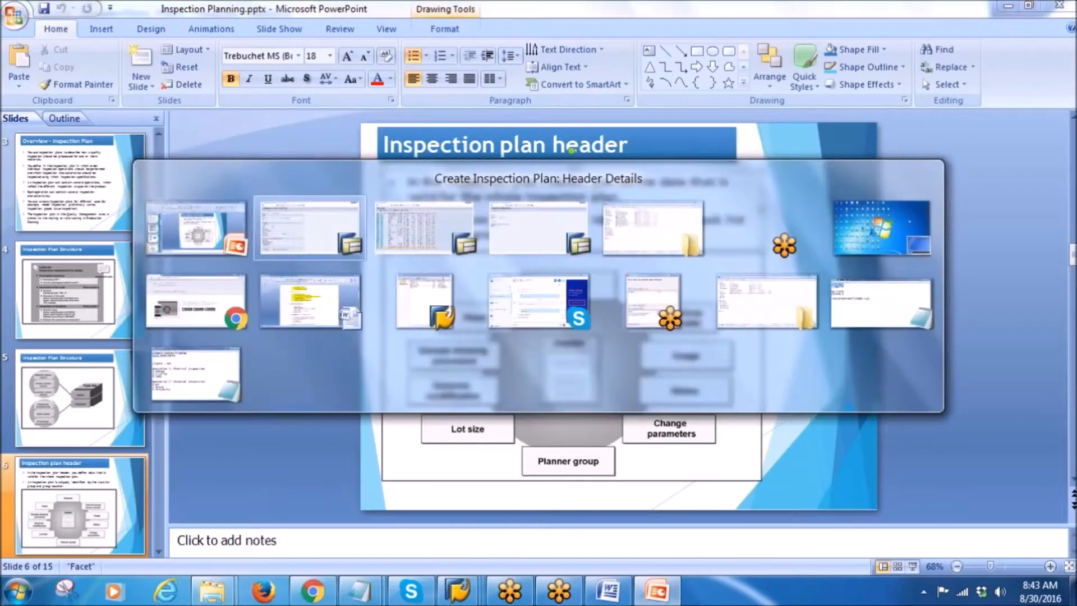
click(157, 161)
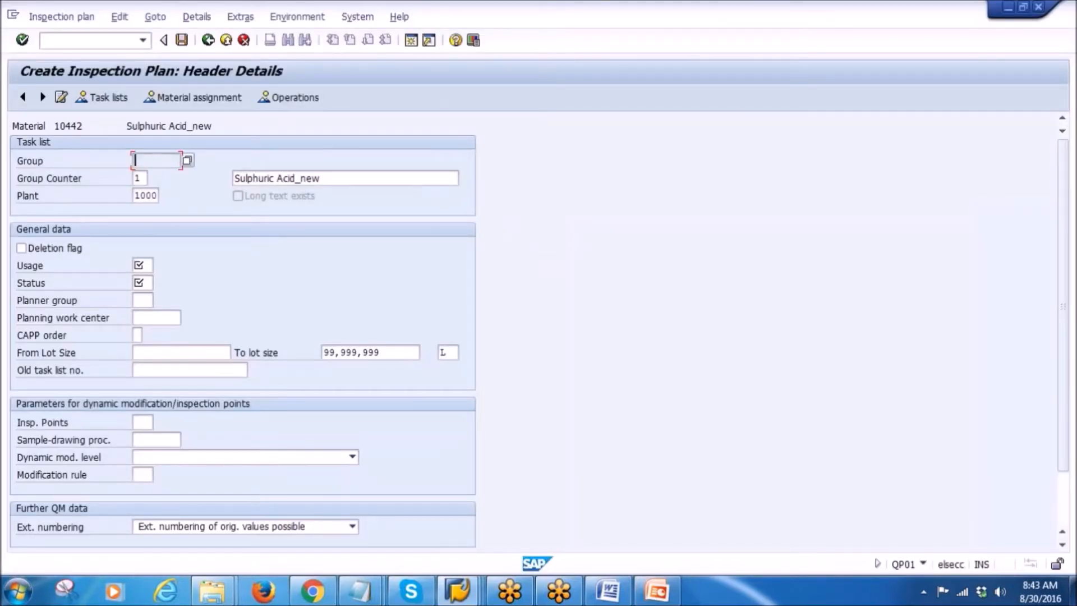
click(140, 179)
- Set the inspection plan's task list usage to 5, Goods receipt, from the list of possible usages
click(146, 265)
click(148, 282)
click(147, 267)
click(161, 266)
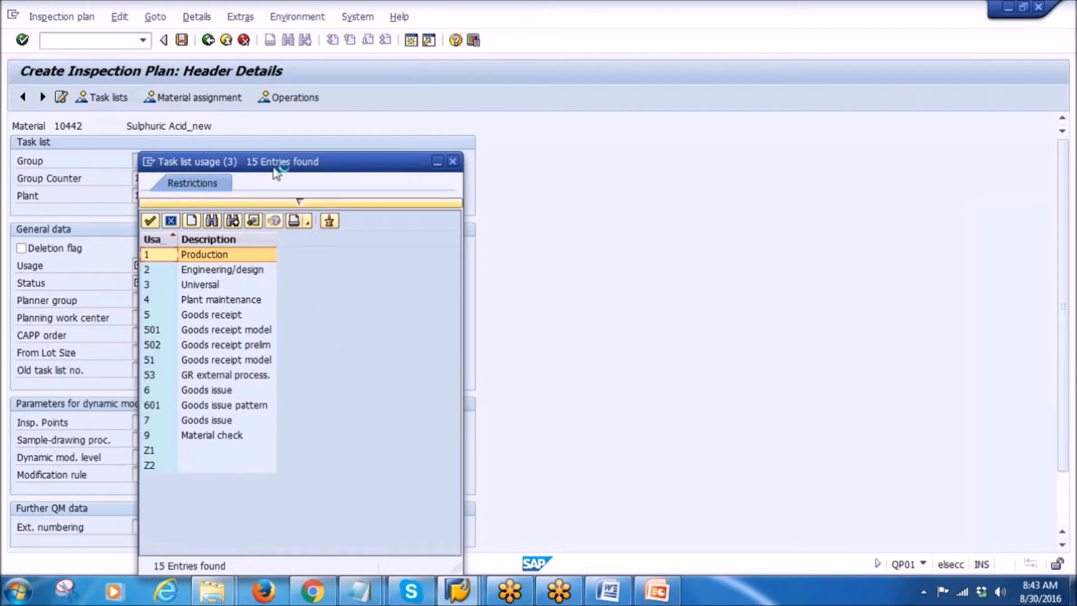
drag(269, 162, 367, 155)
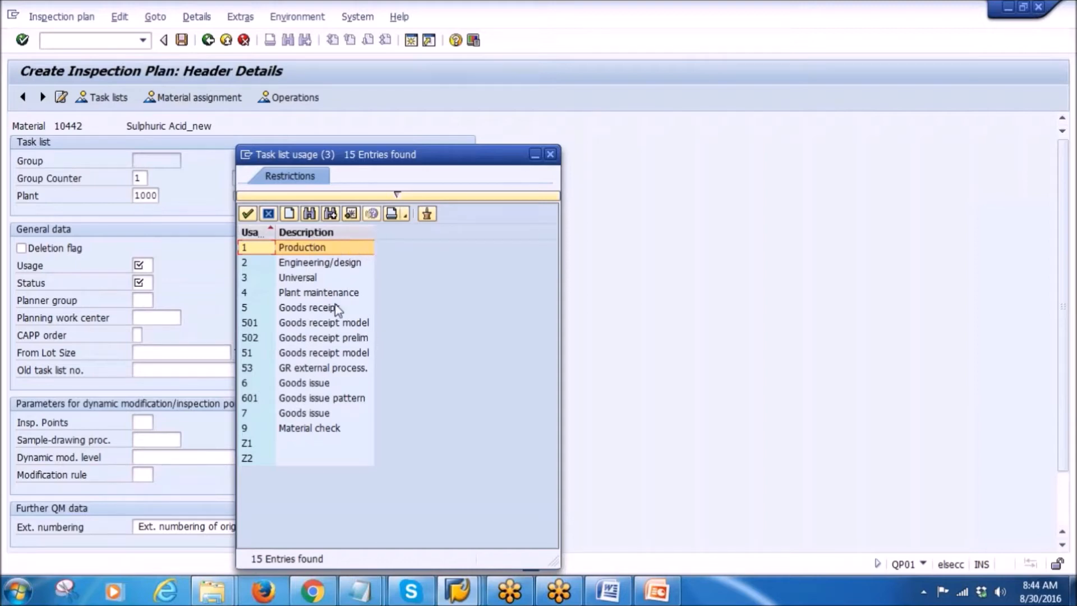
double_click(299, 313)
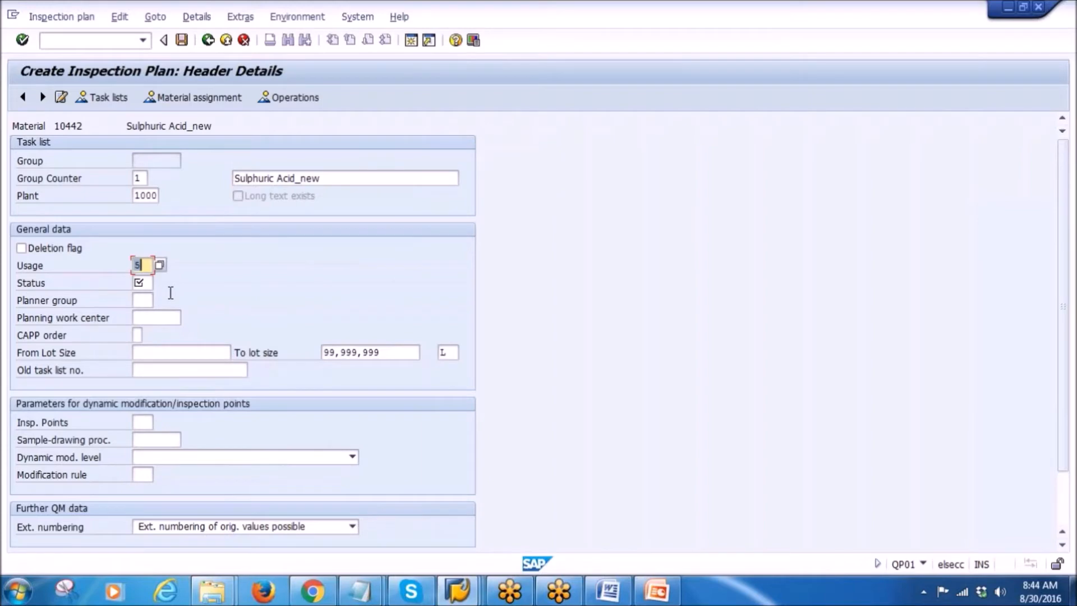
- Set the plan status to 4, Released (general), and go to the operation overview
key(Tab)
click(160, 283)
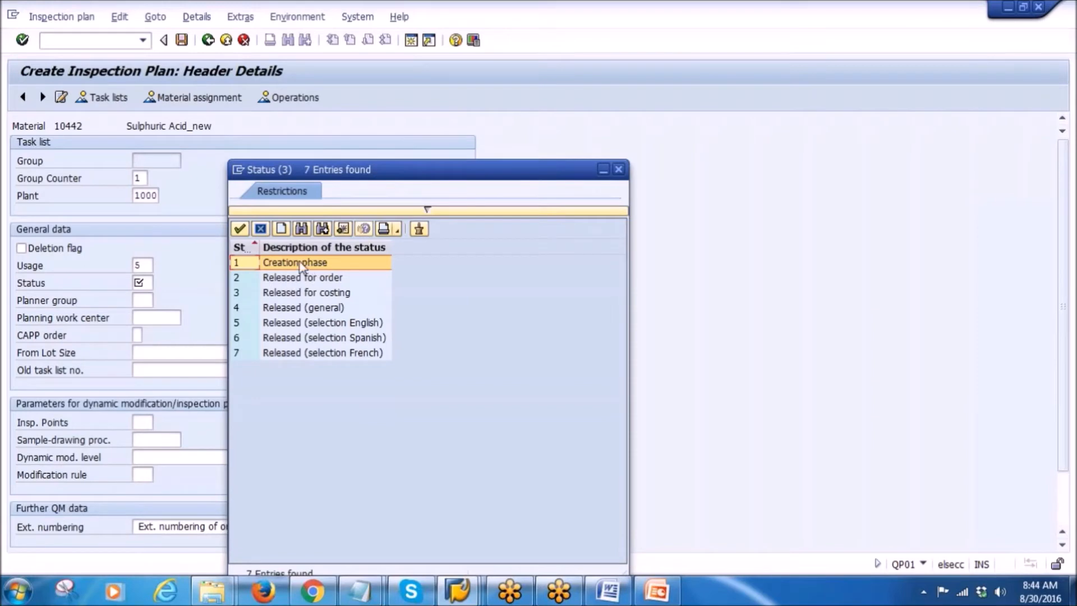
click(295, 312)
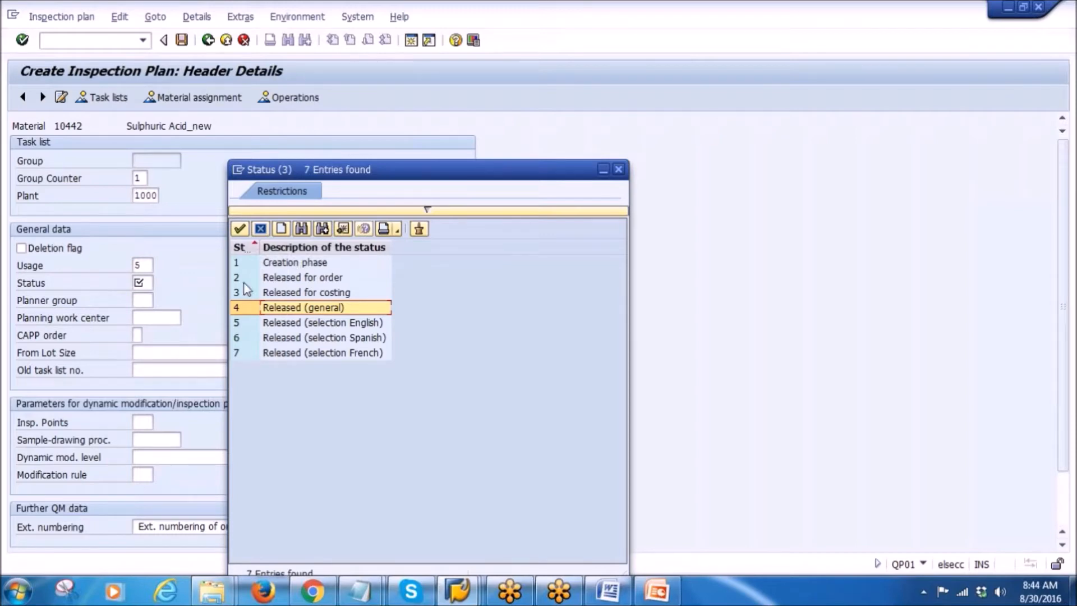
double_click(287, 313)
key(Return)
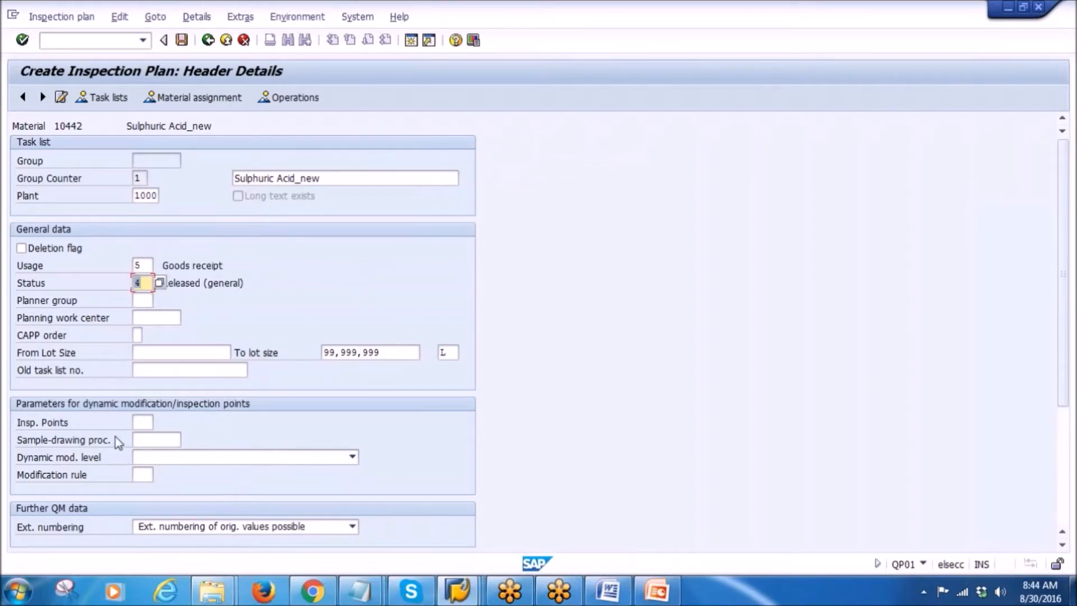
click(146, 353)
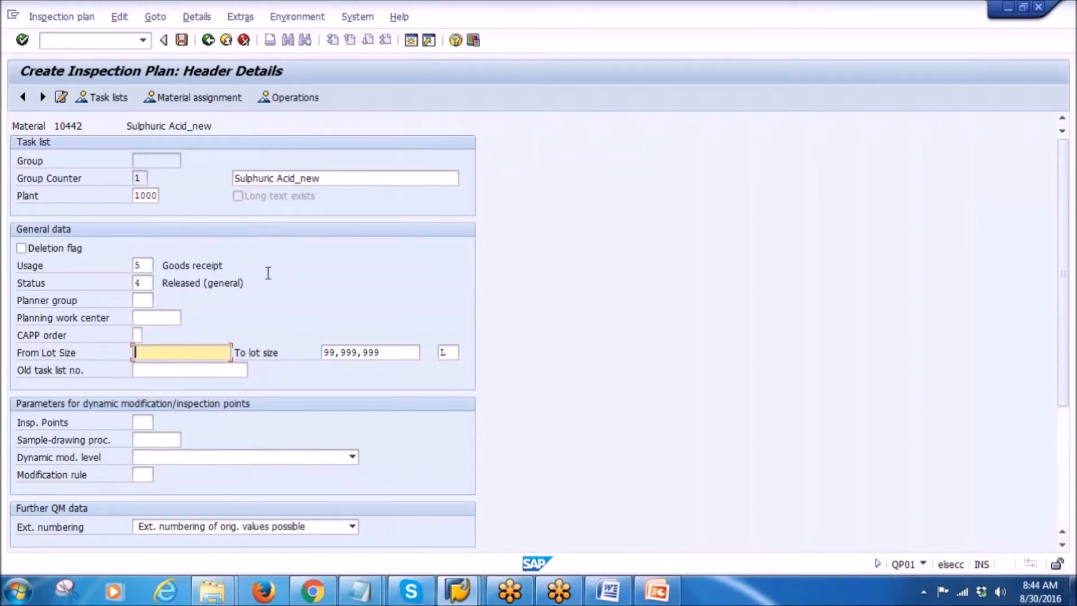
click(291, 100)
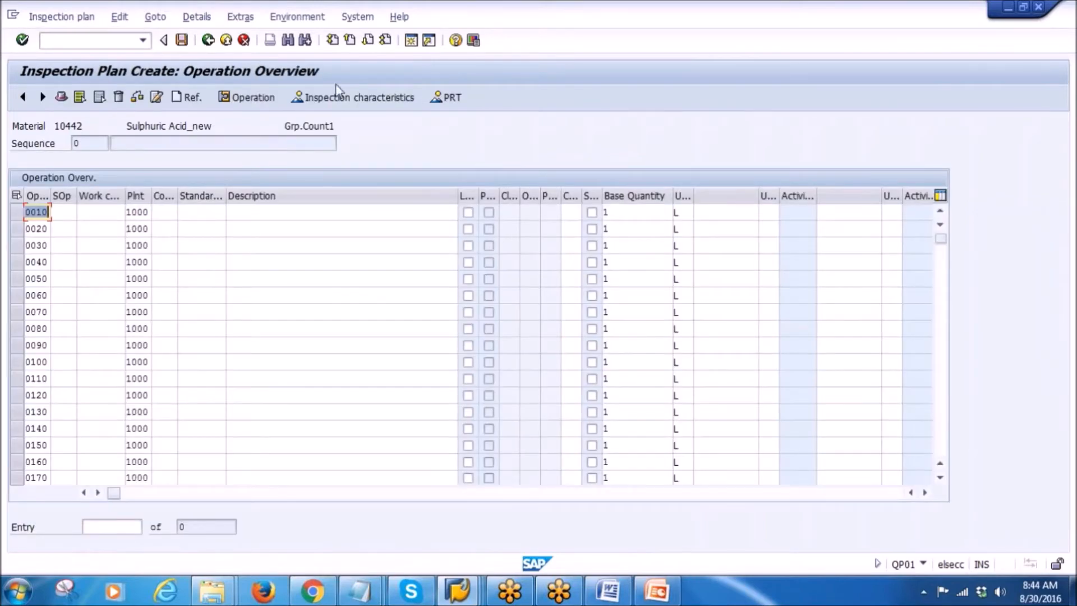
- Switch to PowerPoint, read the Inspection Plan Operation slide on assigning characteristics to operations, and return to the SAP session
click(656, 590)
scroll(65, 505, down, 2)
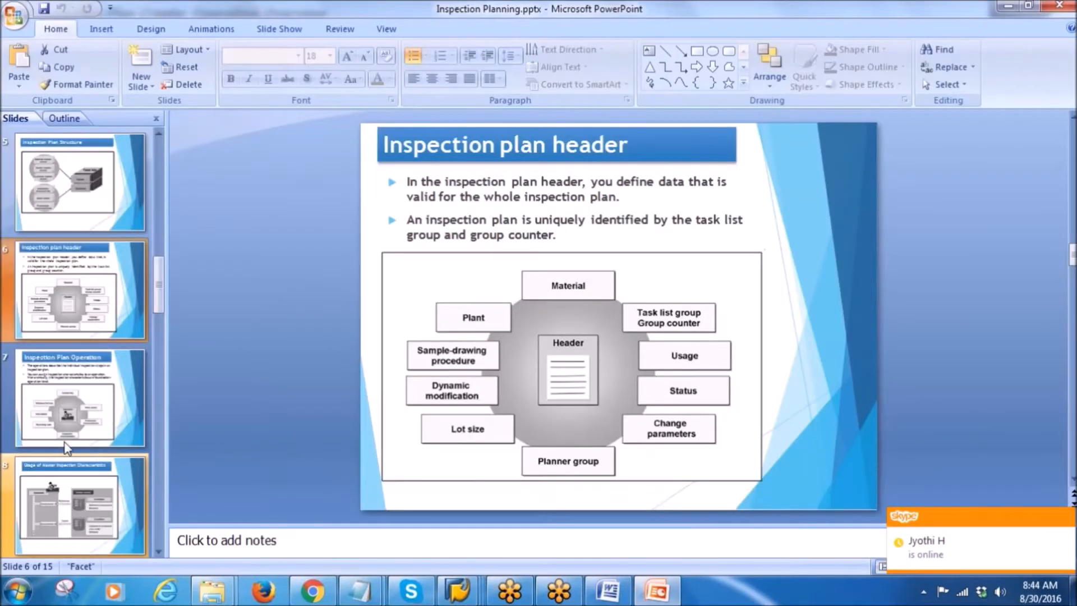
click(64, 499)
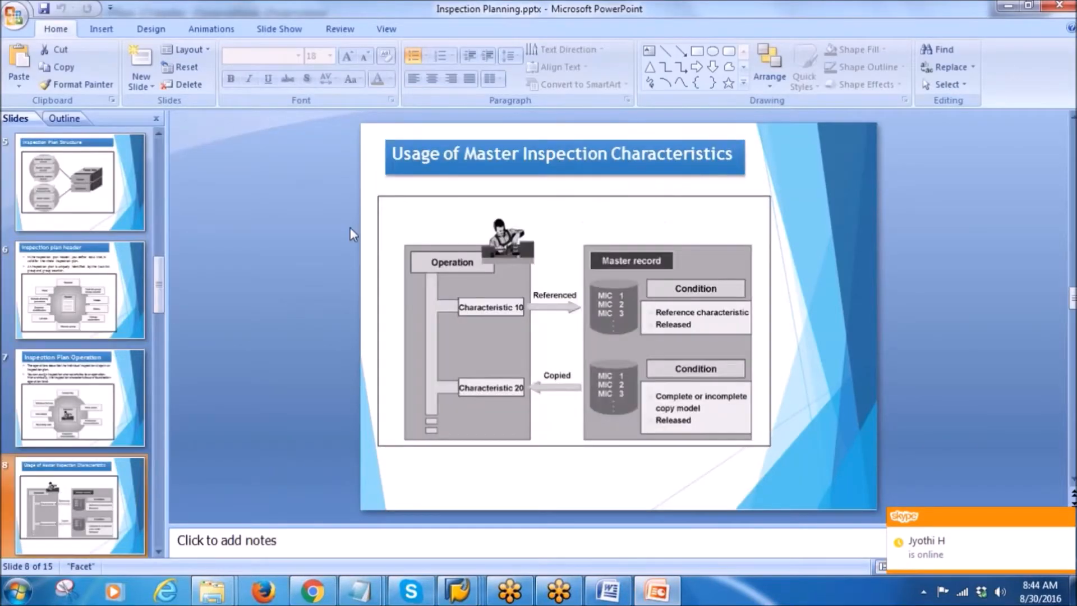
click(63, 384)
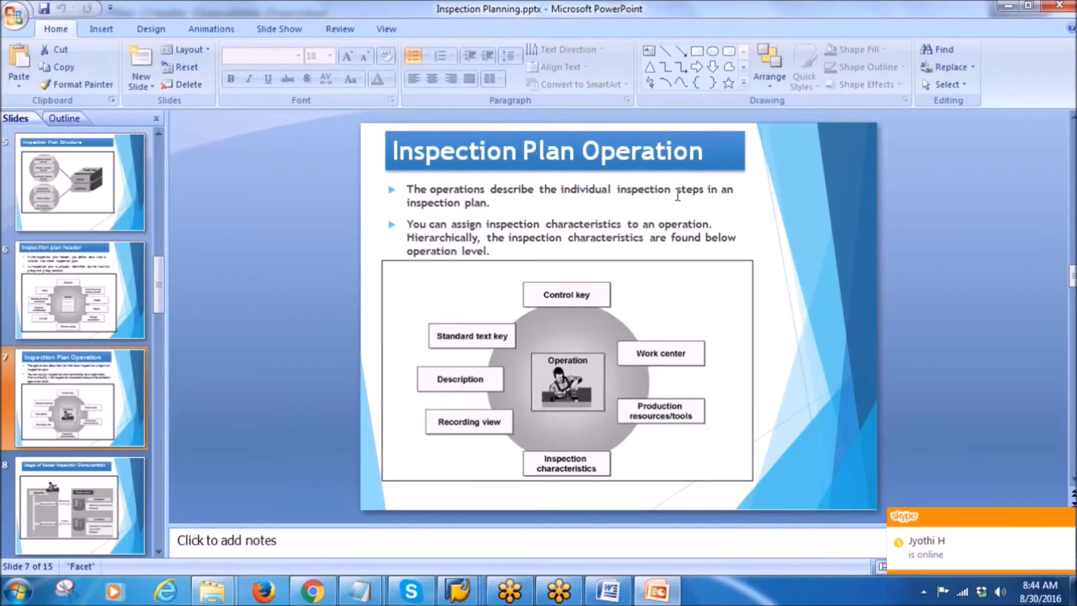
click(626, 191)
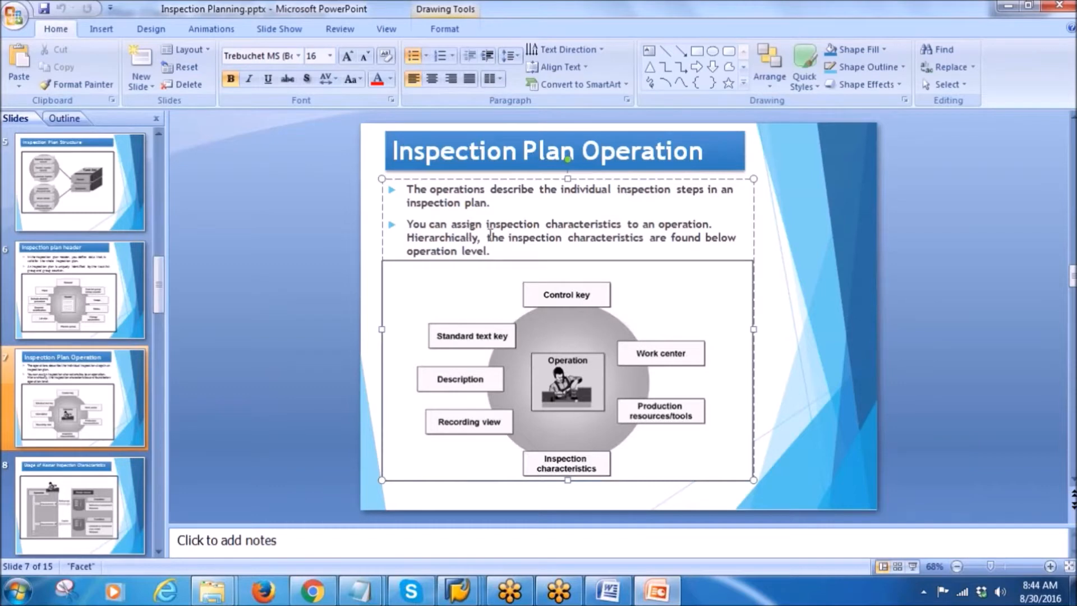
drag(487, 224, 598, 224)
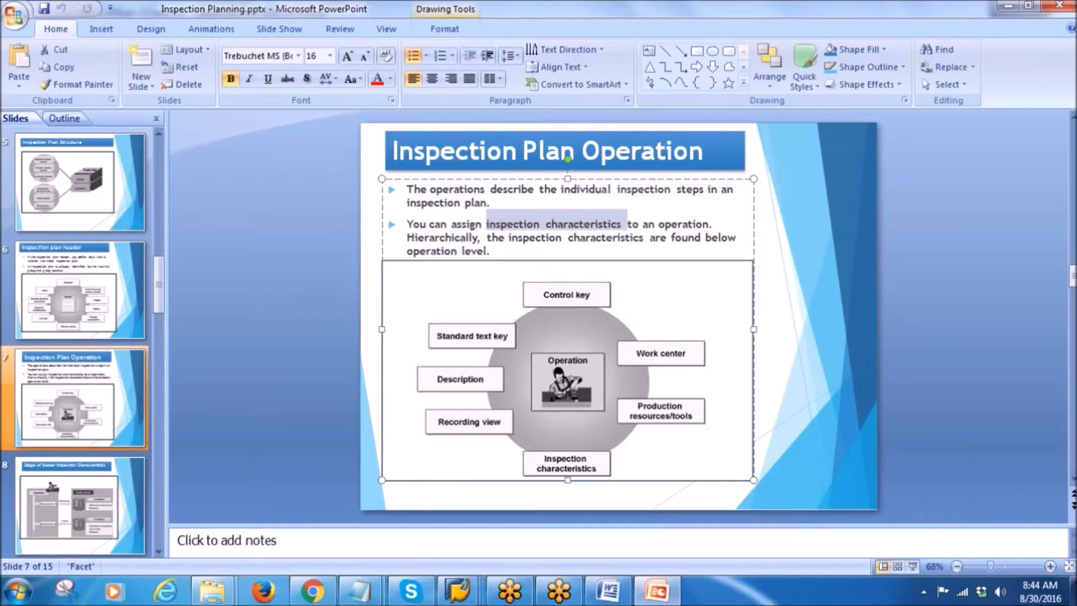
click(540, 237)
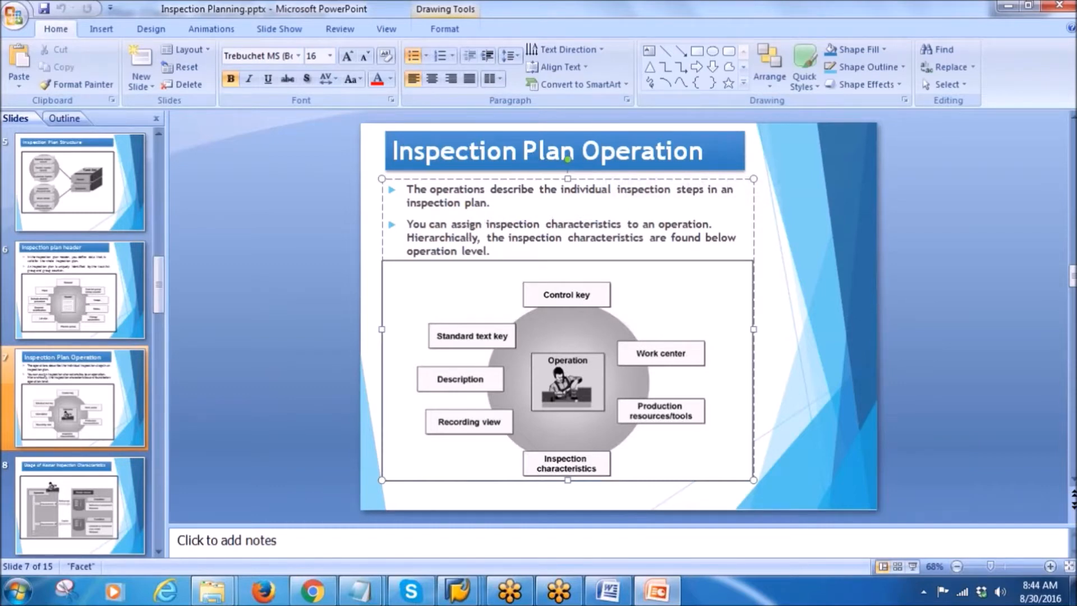
key(alt+Tab)
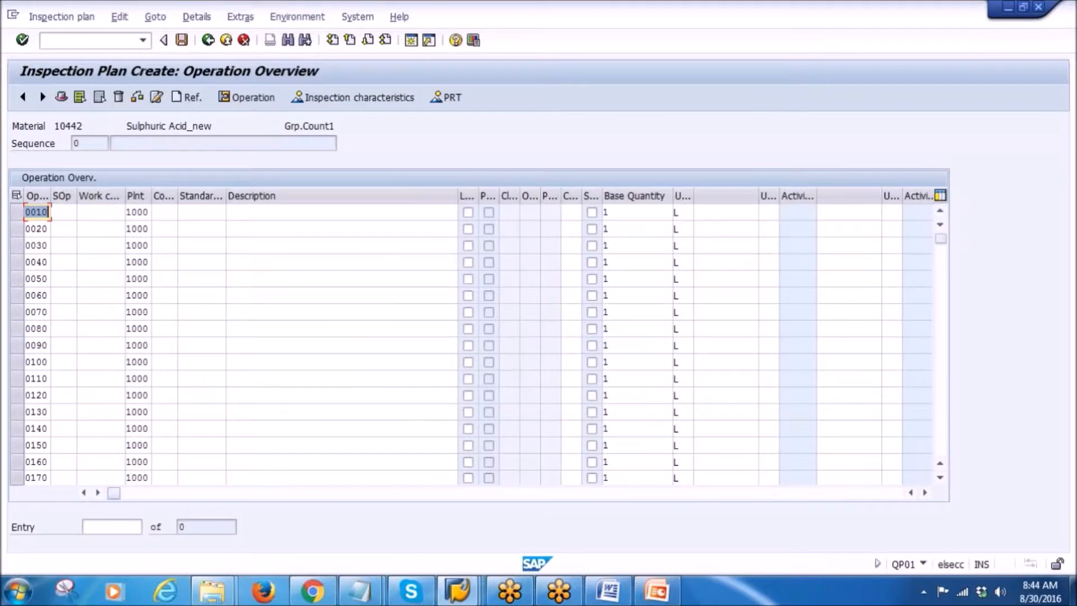
- Define operation 0010 with control key QM01 and the description physical inspection
click(103, 212)
click(163, 215)
text(QM01)
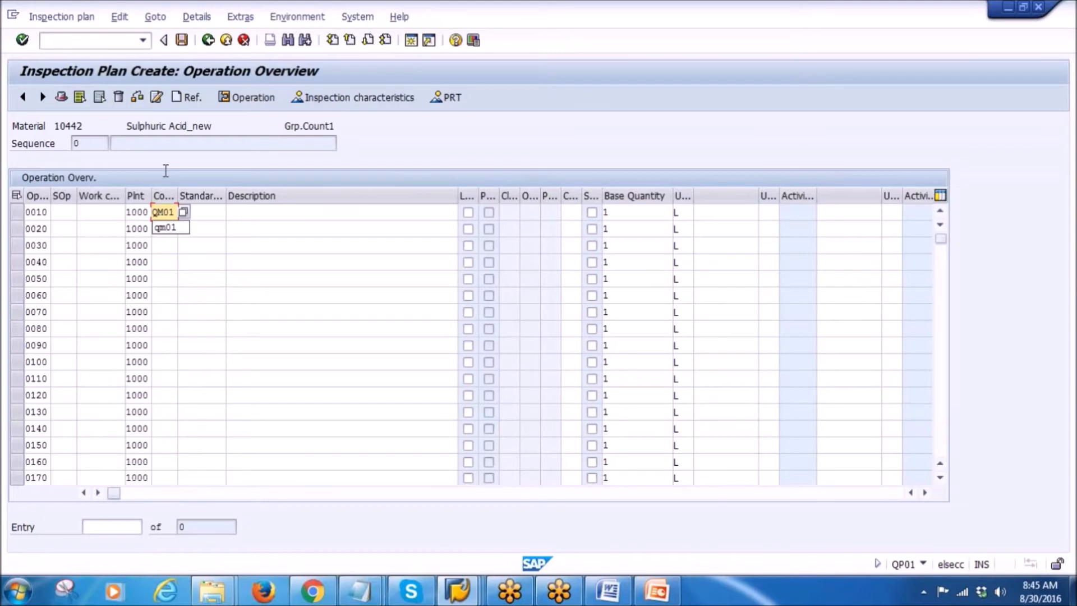
key(Down)
click(161, 214)
click(253, 217)
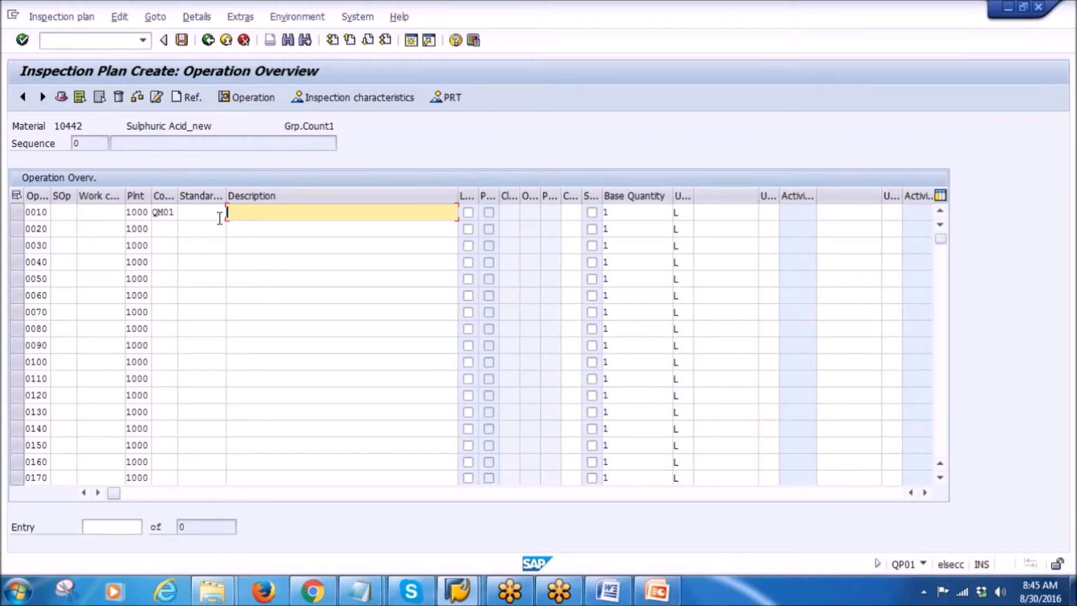
text(Ph)
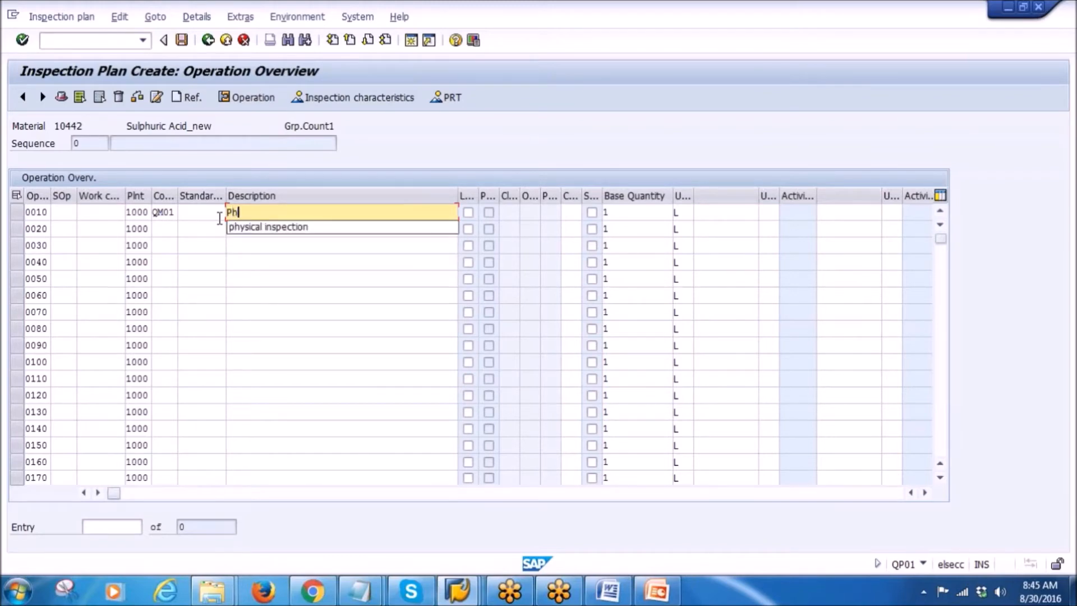
click(299, 228)
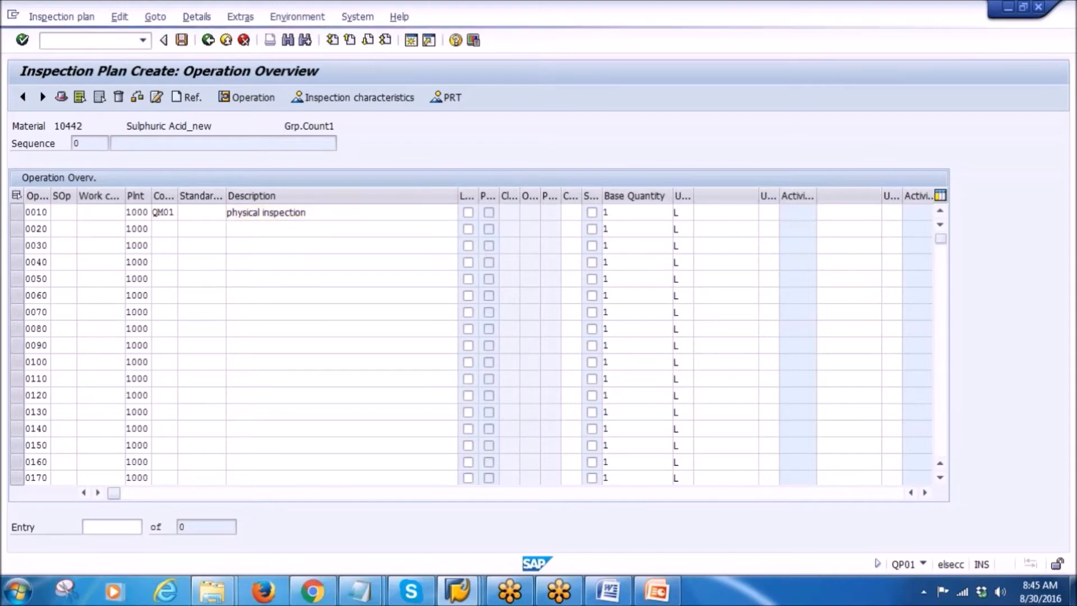
key(Return)
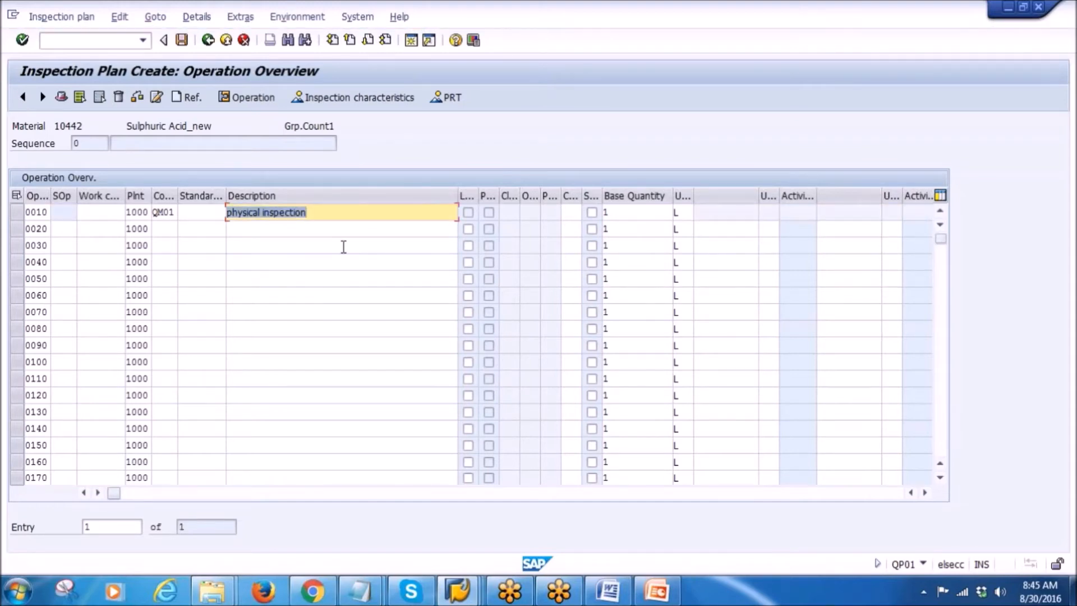
- Check the characteristics listed under Operation 1: Physical Inspection in the untitled Notepad notes, and return to the SAP operation overview
click(16, 212)
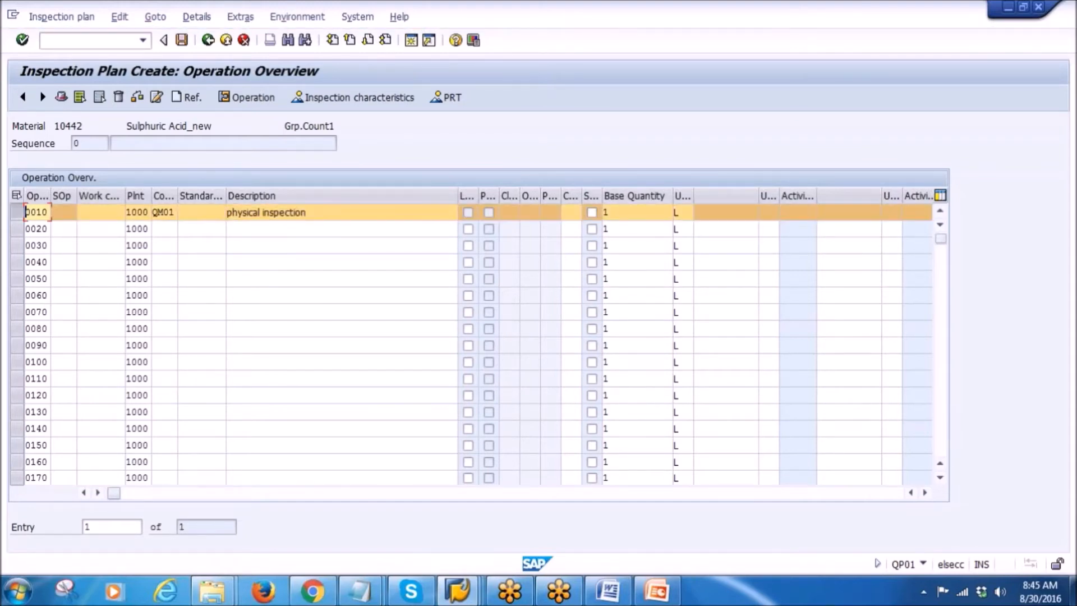
mouse_move(359, 590)
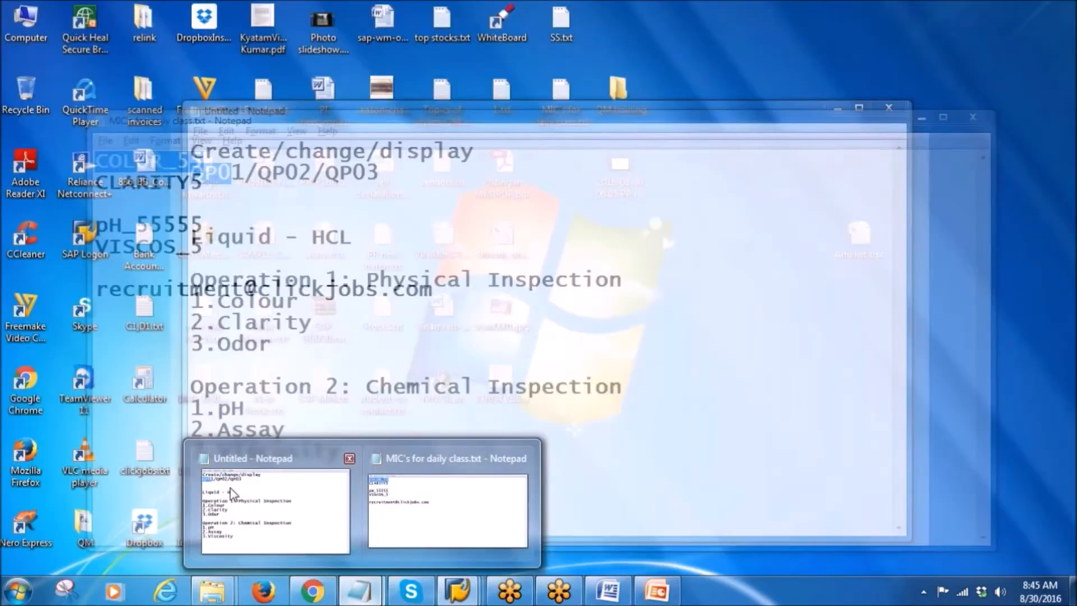
click(310, 497)
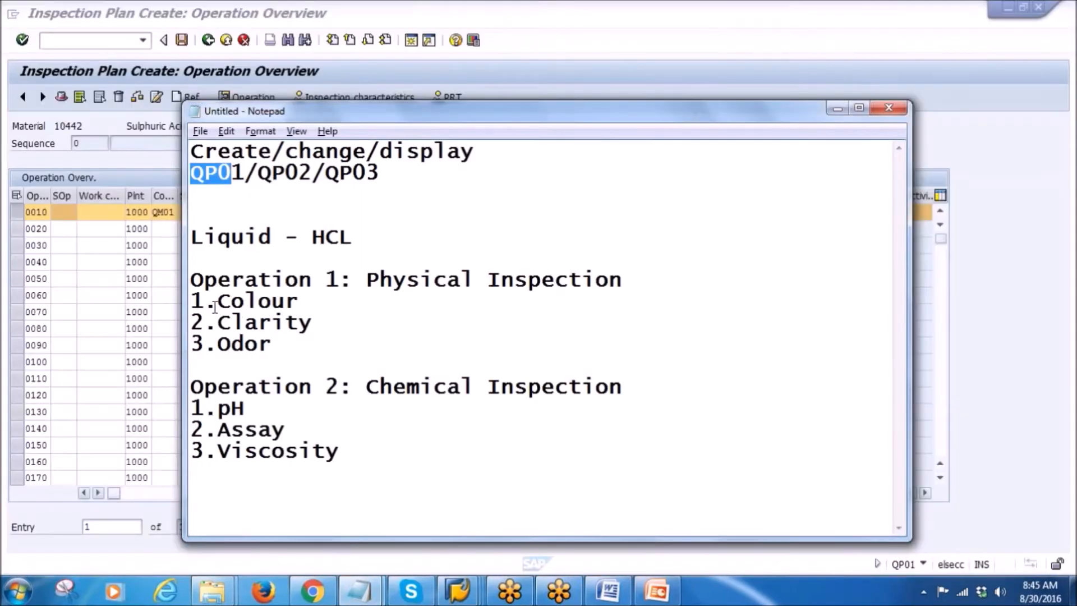
drag(218, 301, 298, 302)
drag(217, 322, 312, 323)
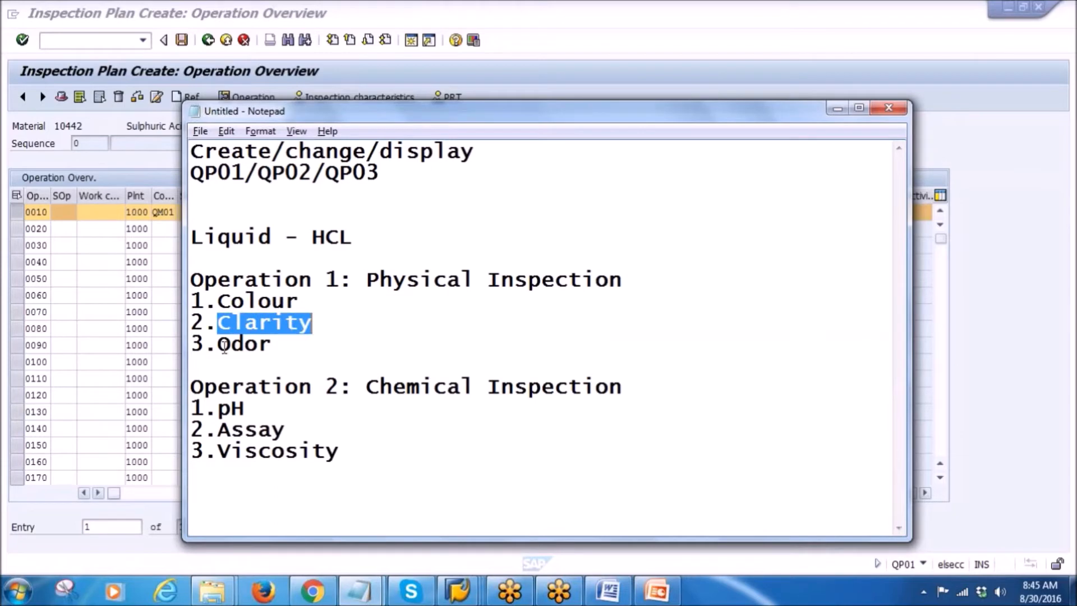
click(218, 343)
drag(217, 344, 273, 344)
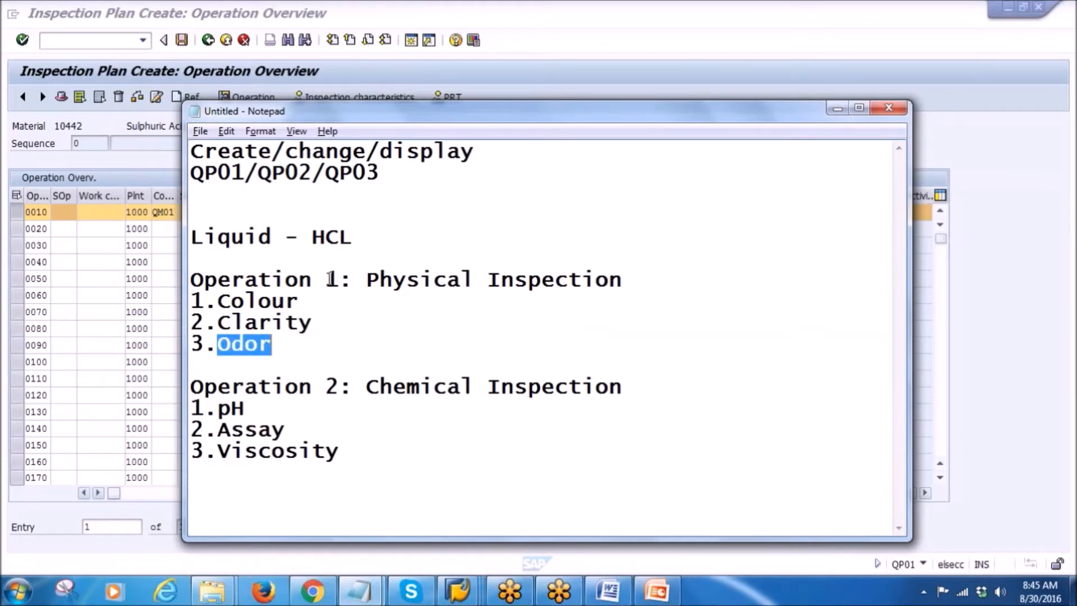
key(alt+Tab)
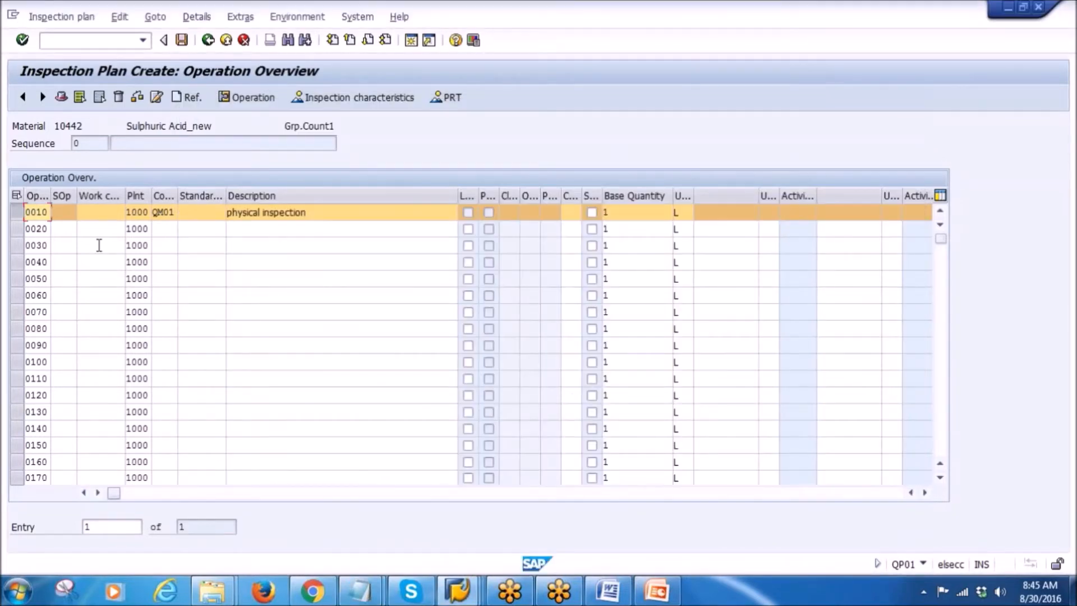
- Open the inspection characteristics overview for operation 0010, physical inspection
click(17, 213)
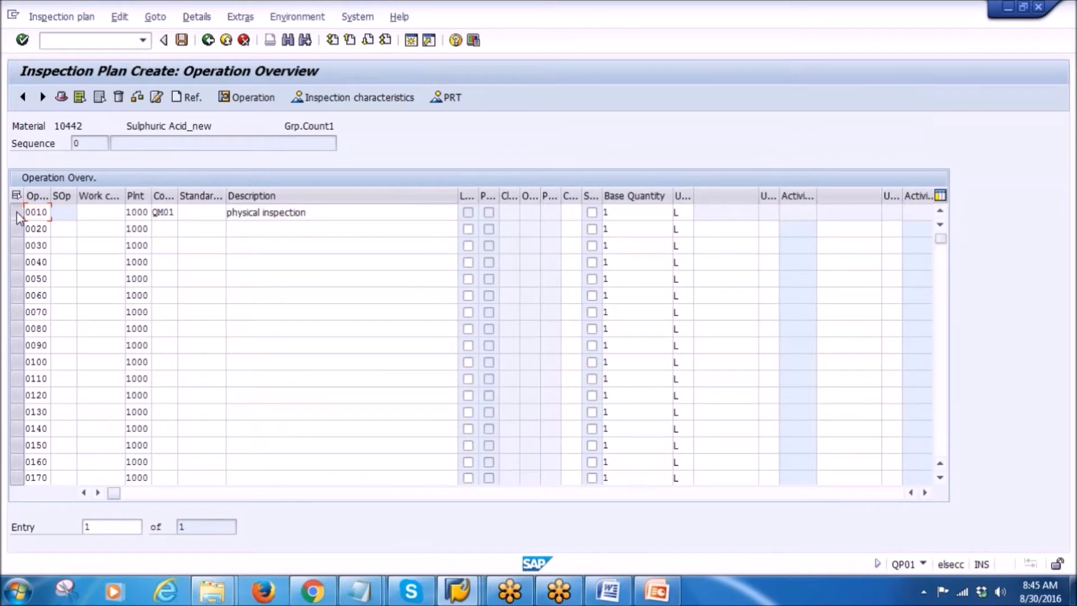
click(17, 215)
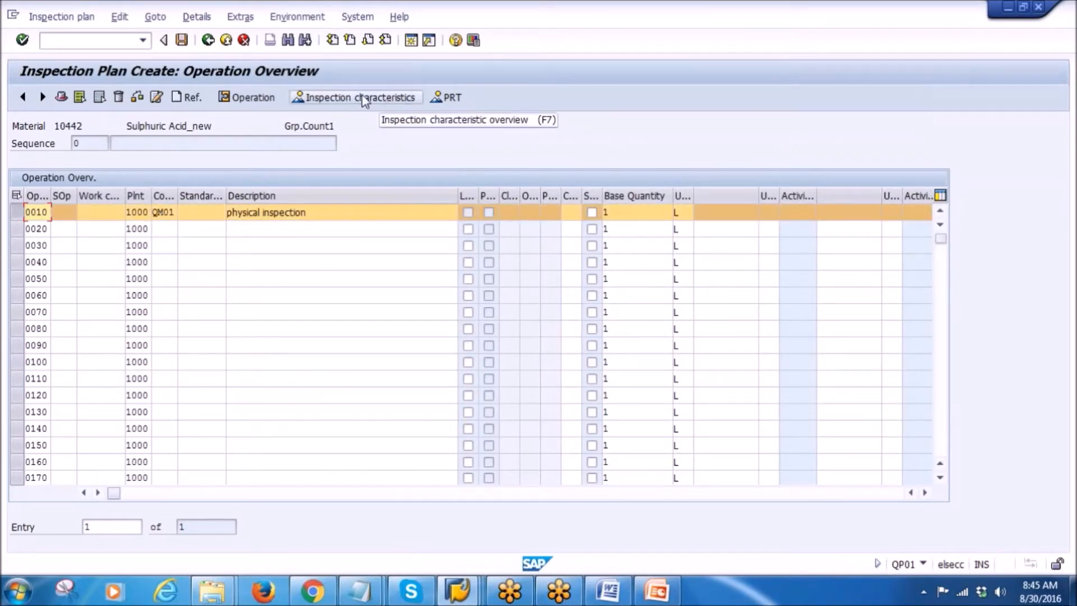
click(362, 96)
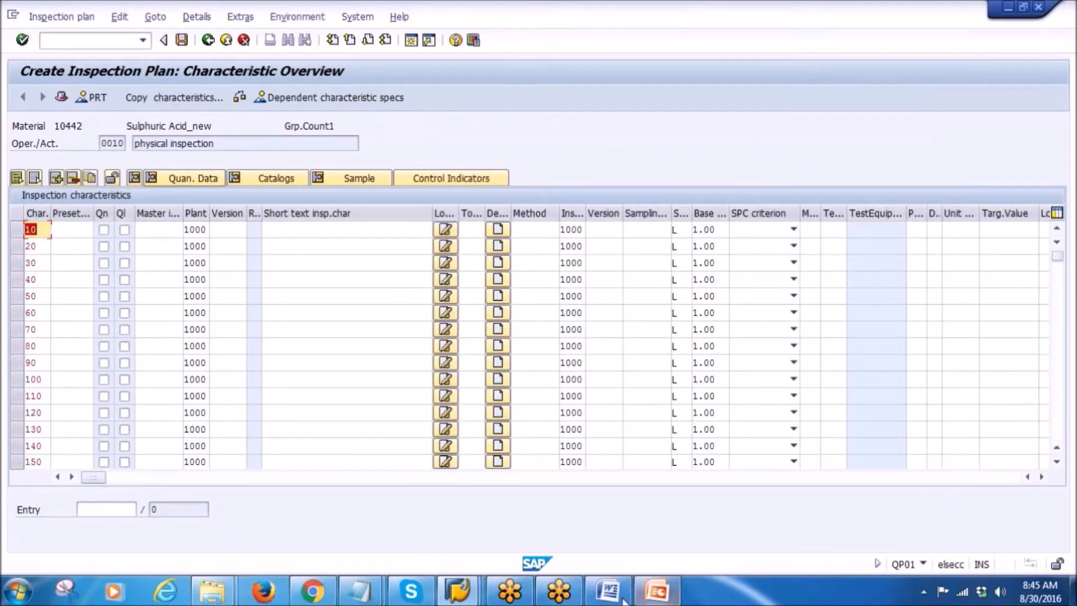
- Switch to the Notepad file MIC's for daily class.txt and copy the characteristic name CLARITY5
mouse_move(361, 590)
click(463, 510)
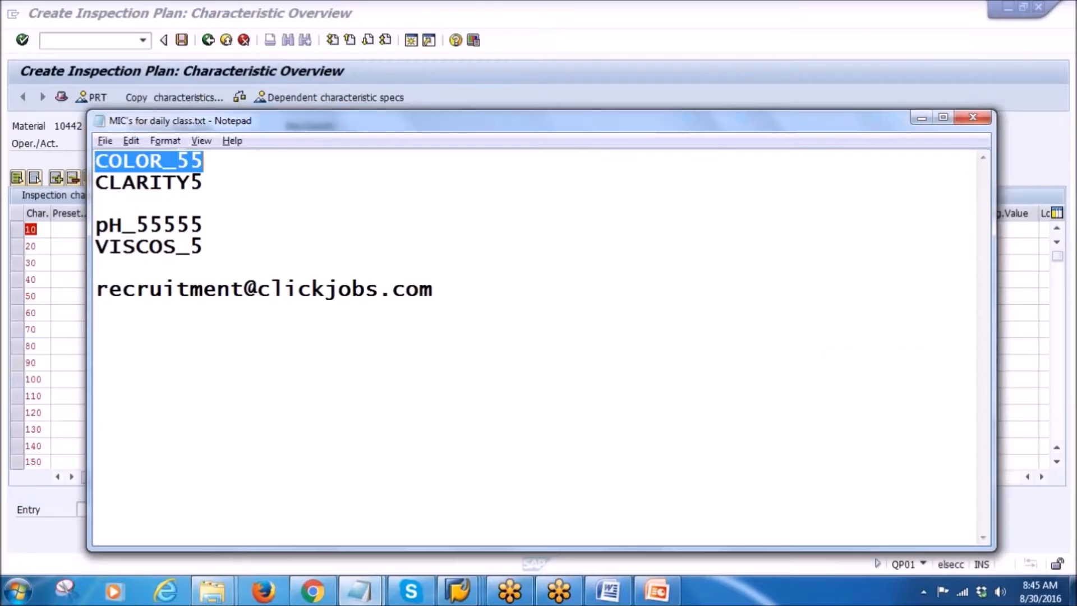
drag(217, 157, 219, 183)
key(ctrl+c)
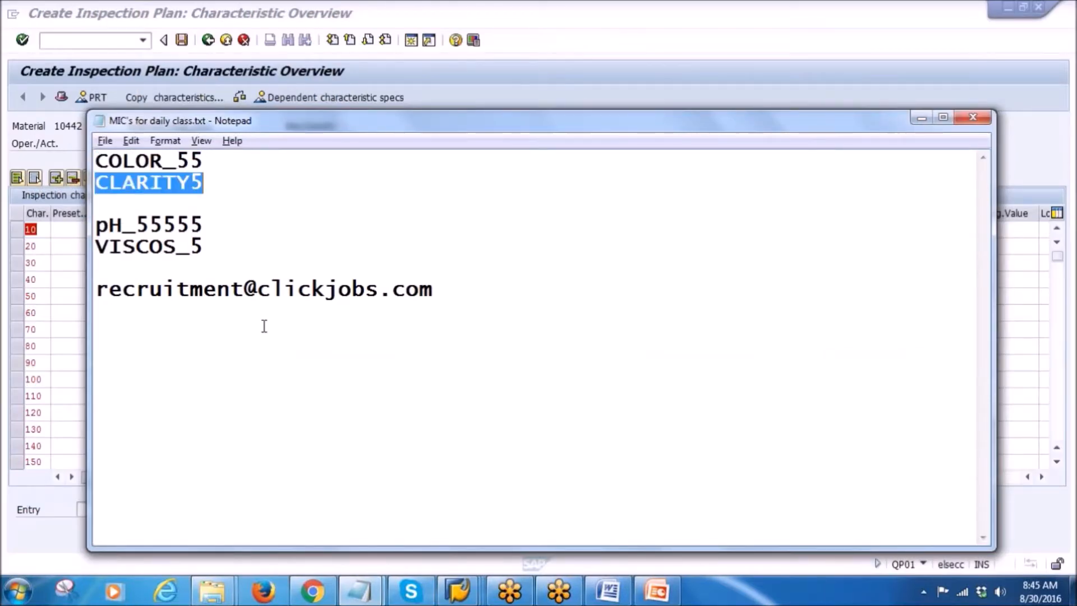
- Back in SAP, enter CLARITY5 as characteristic 10 of the physical inspection operation with sampling procedure FIX1-0
key(alt+Tab)
click(153, 229)
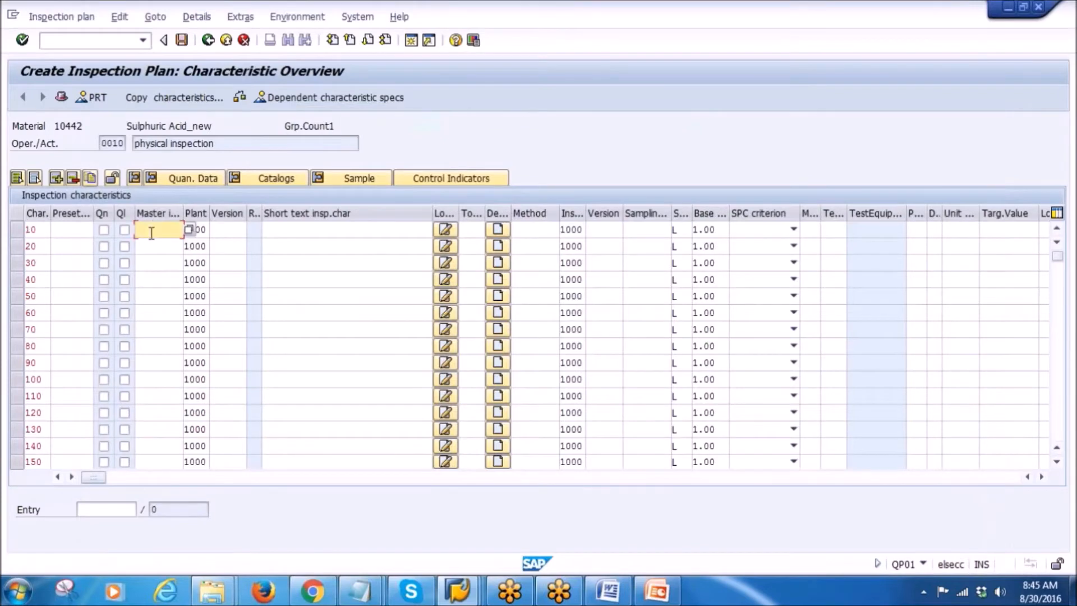
key(ctrl+v)
key(Return)
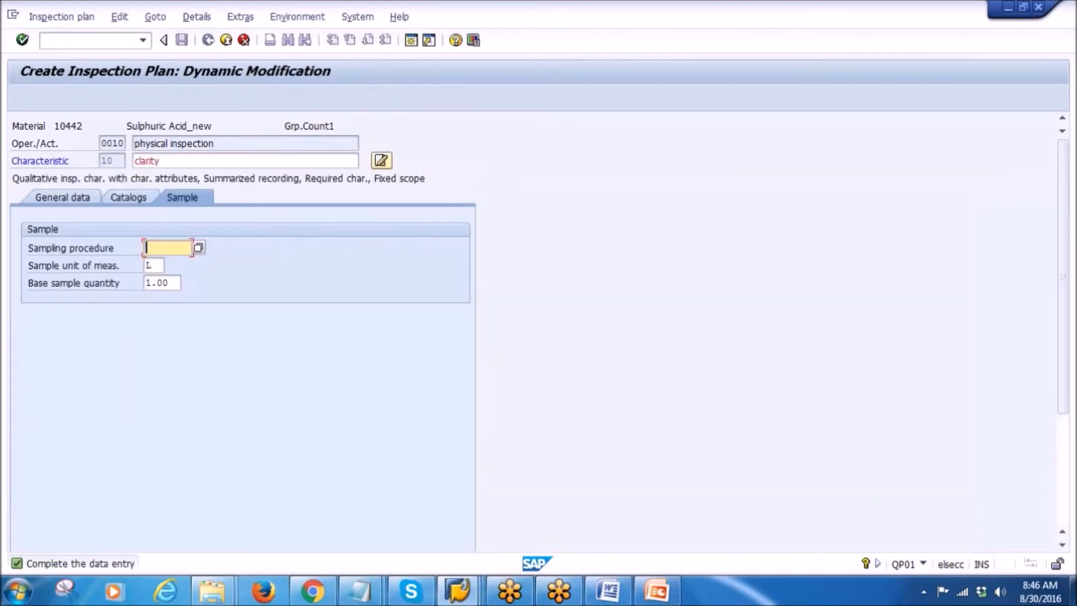
click(189, 249)
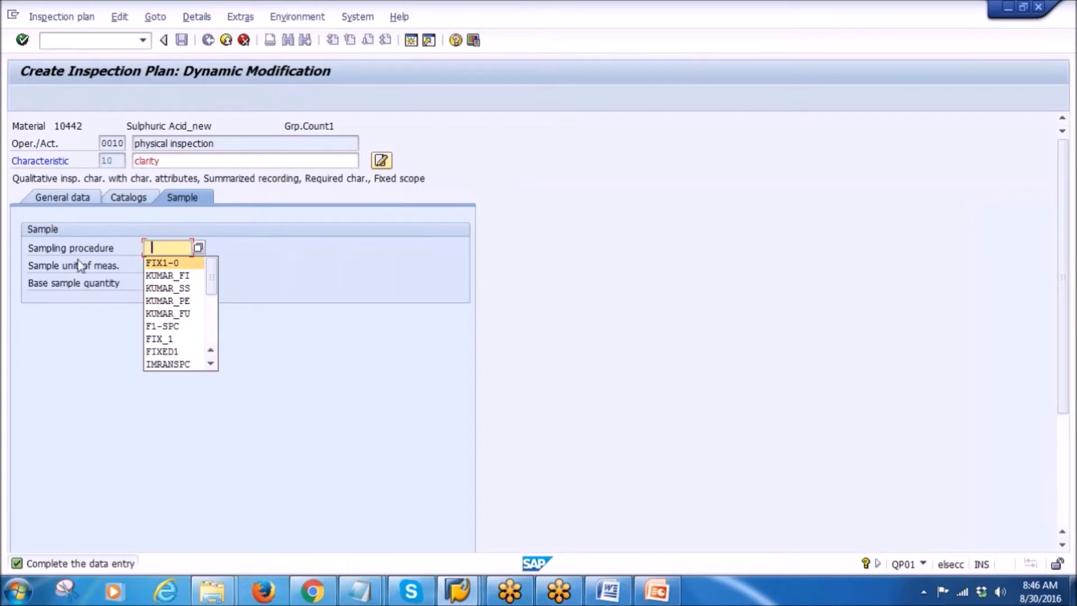
key(Down)
key(Up)
key(Return)
key(Return)
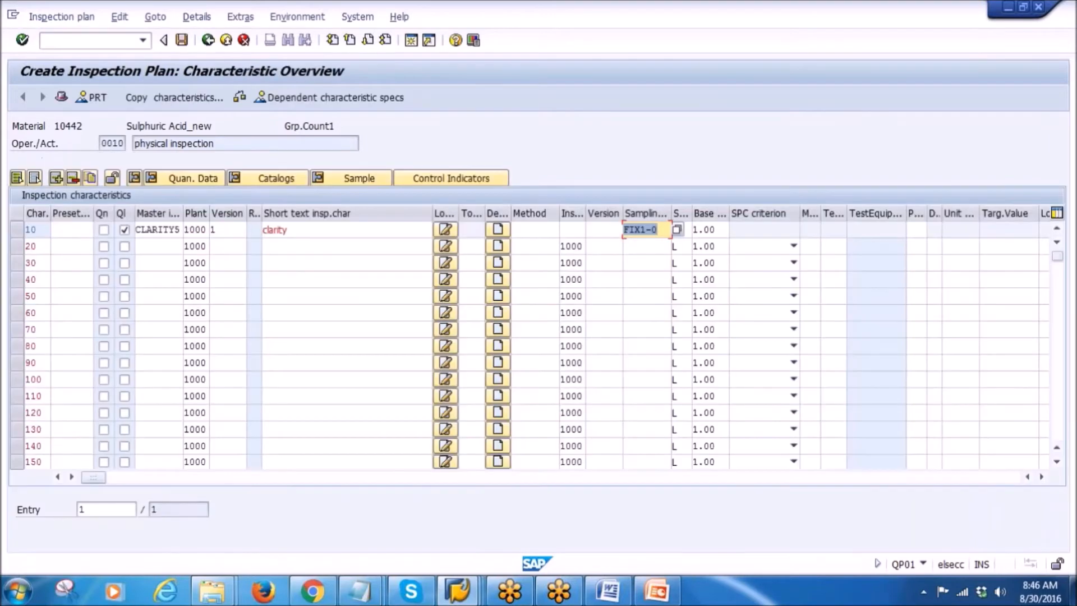
- Copy COLOR_55 from the Notepad list and add it as characteristic 20 of physical inspection with sampling procedure FIX1-0
click(160, 247)
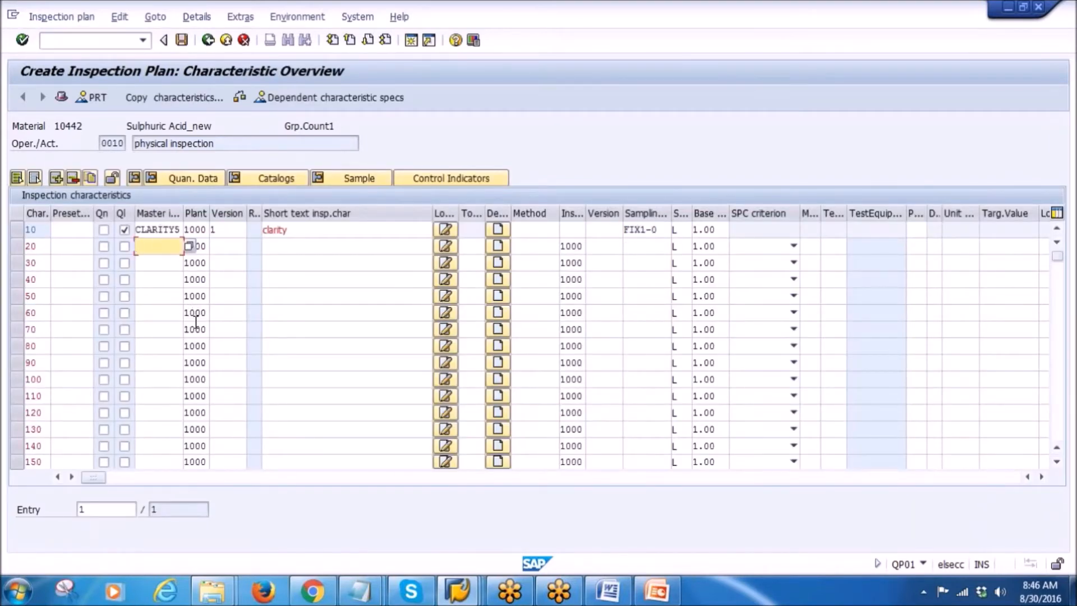
key(alt+Tab)
drag(98, 162, 207, 163)
key(ctrl+c)
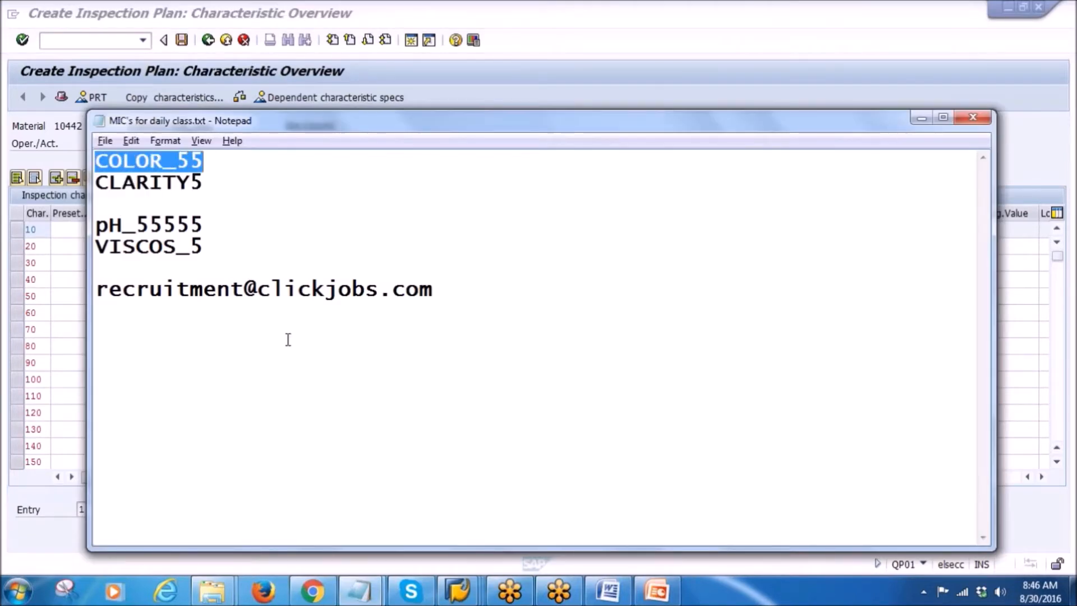
key(alt+Tab)
key(ctrl+v)
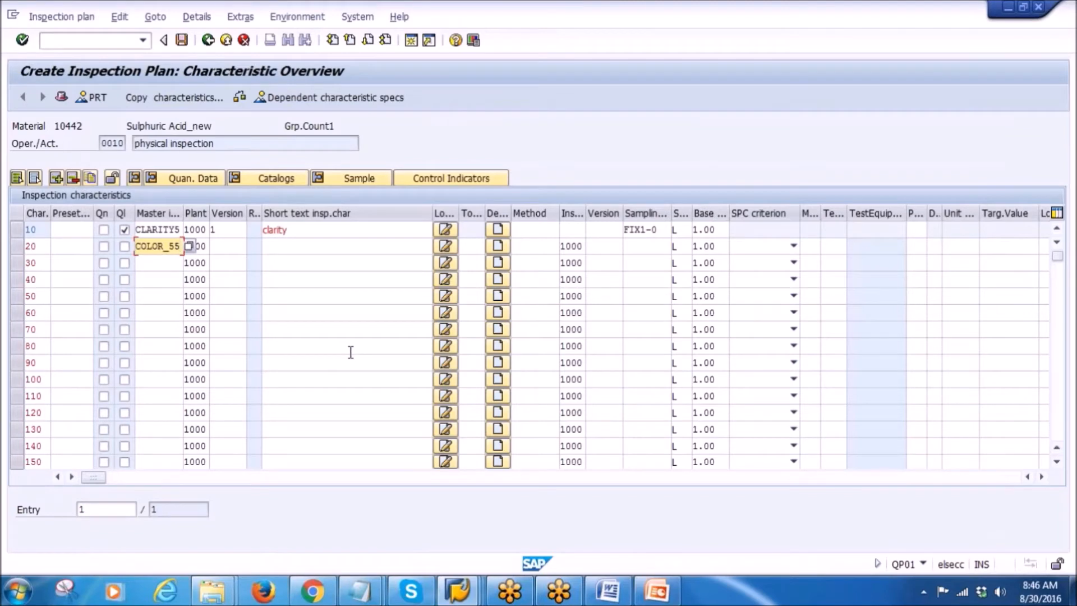
key(Return)
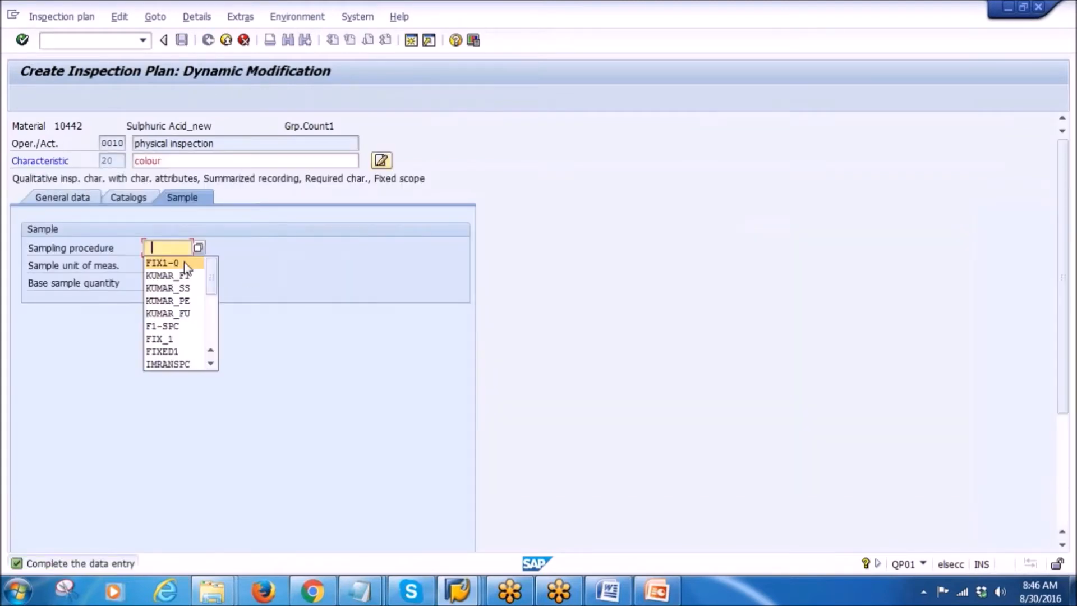
click(176, 263)
key(Return)
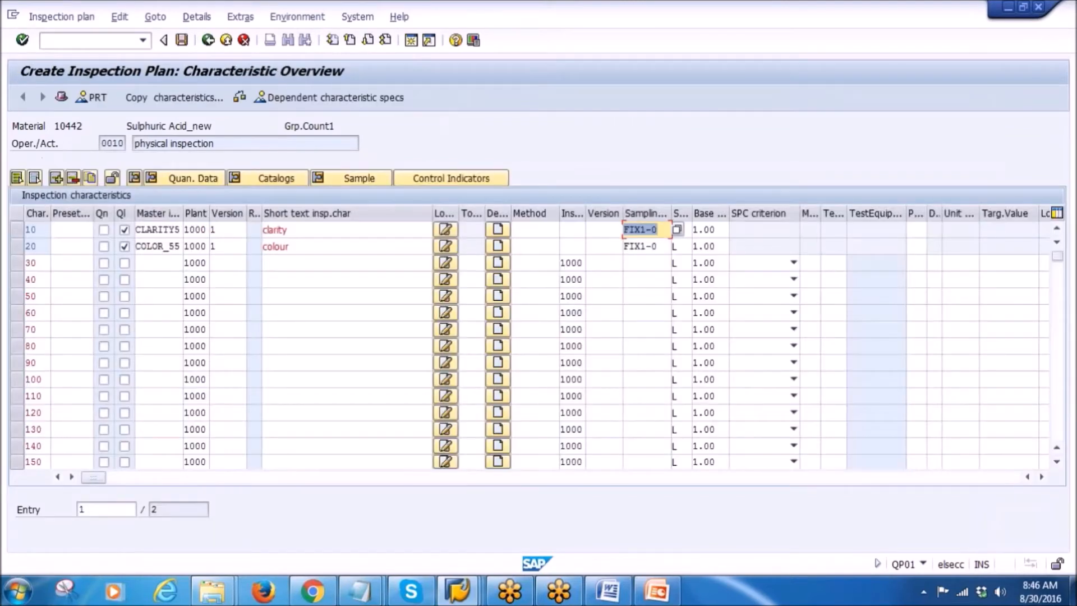
drag(213, 141, 119, 141)
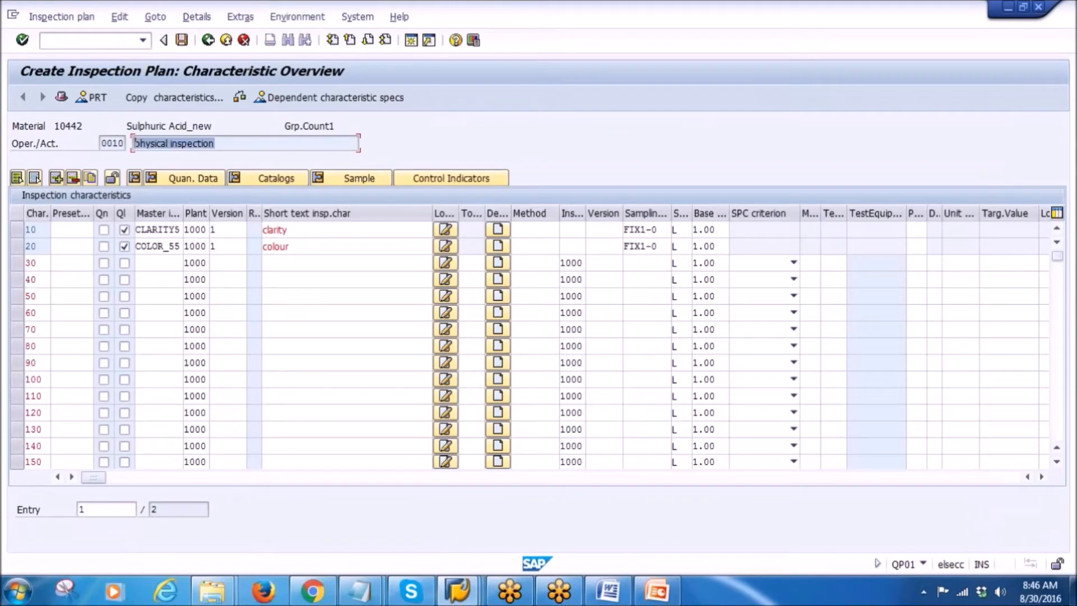
click(160, 230)
click(158, 248)
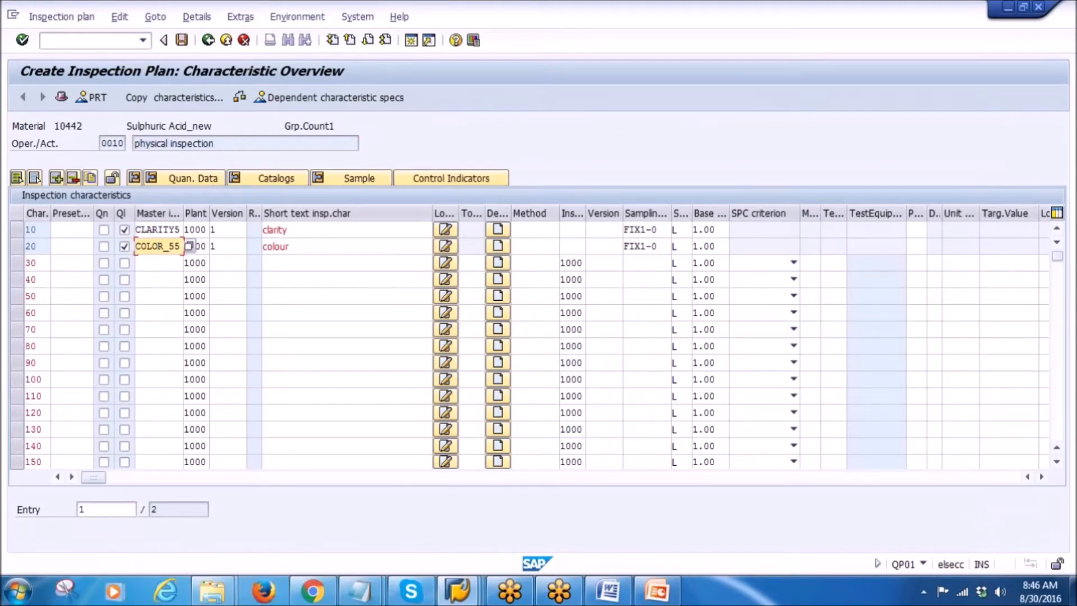
click(164, 266)
click(160, 281)
click(151, 333)
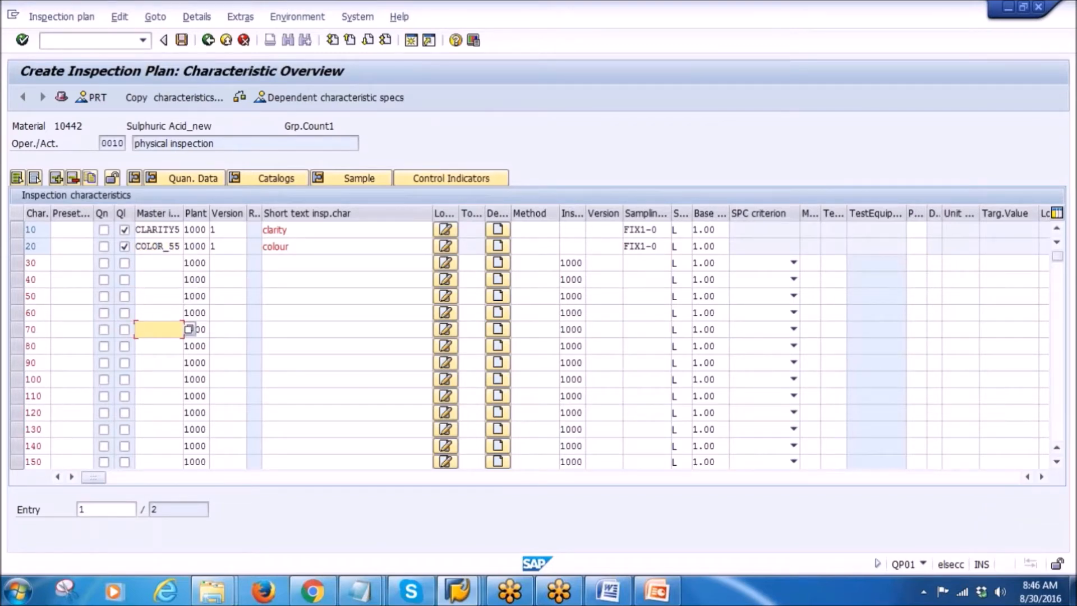
- Return to the operation overview and define operation 0020 with control key QM01 and the description chemical inspection
click(208, 41)
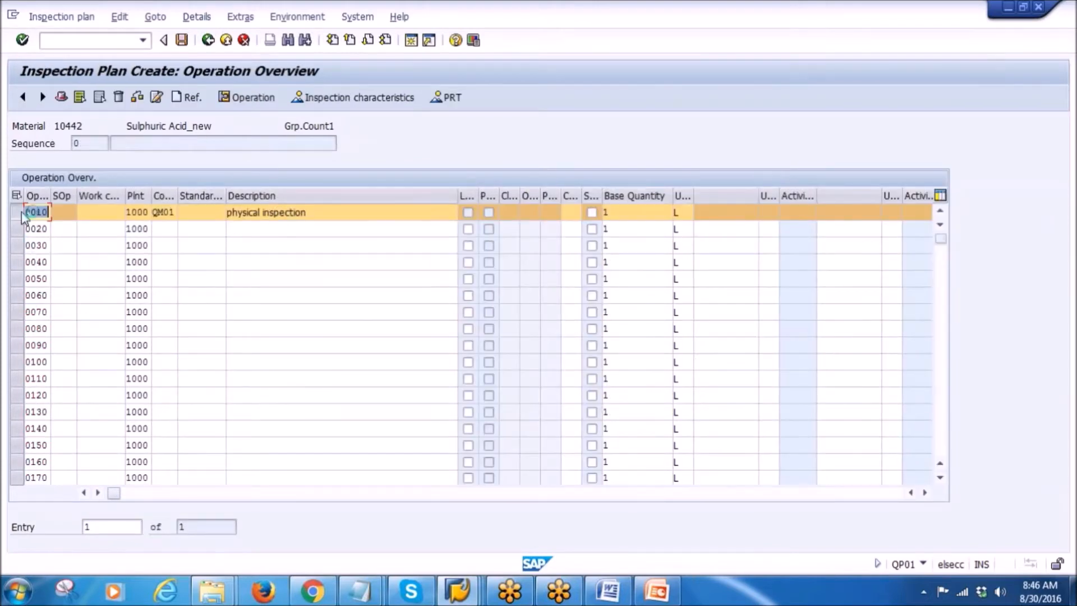
click(18, 213)
click(246, 230)
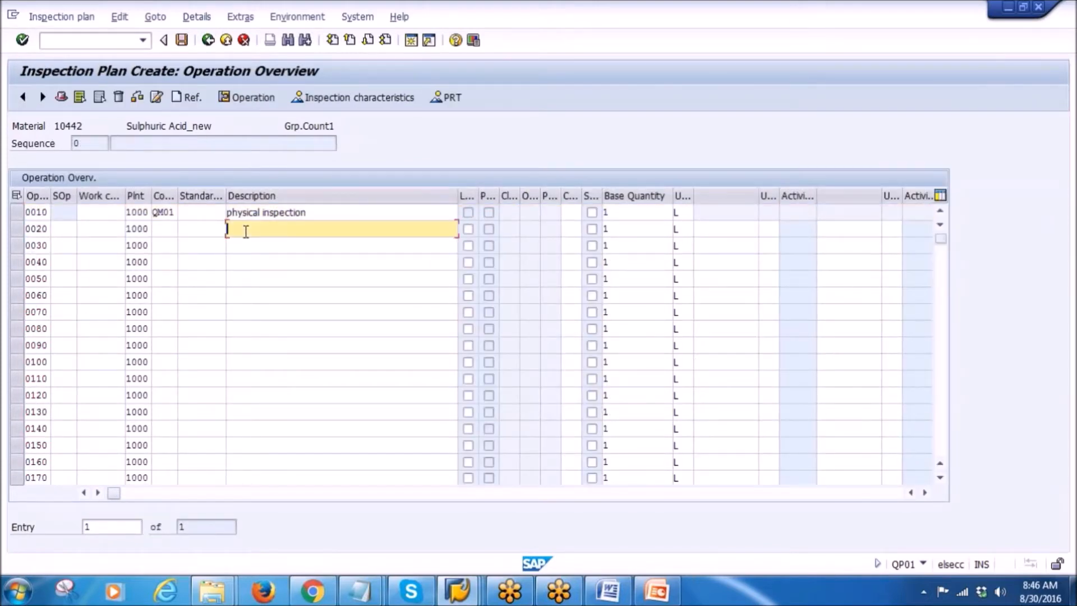
click(167, 230)
text(QM01)
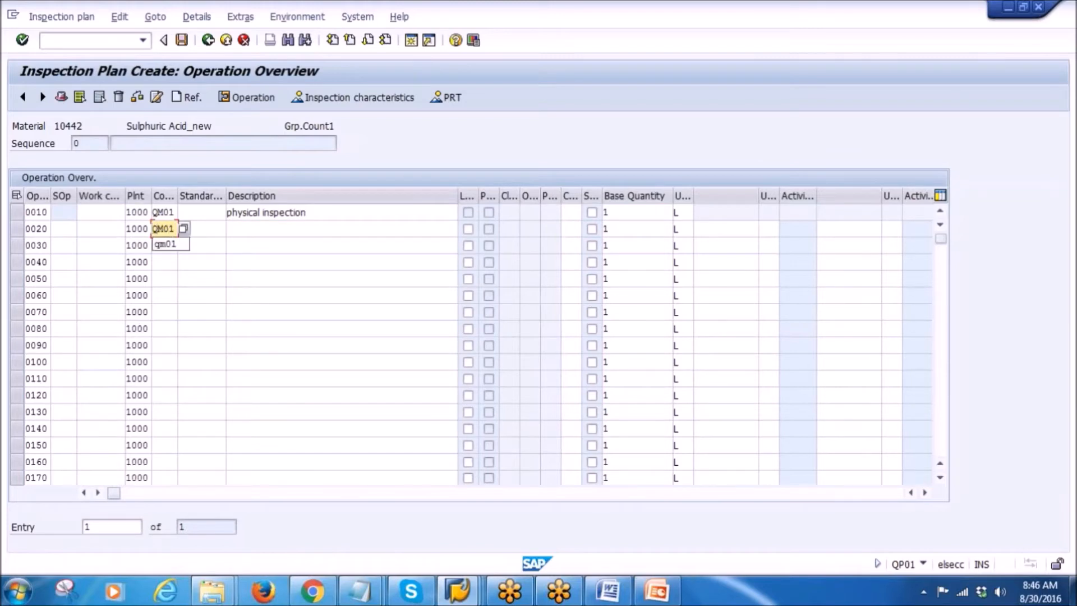
click(247, 230)
text(Chem)
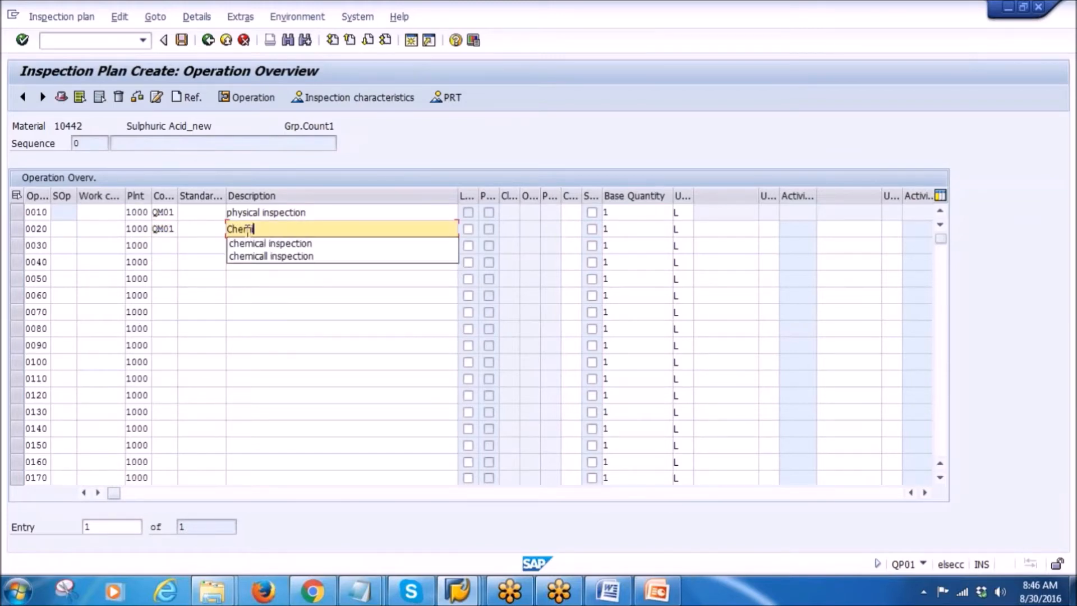
click(301, 243)
key(Return)
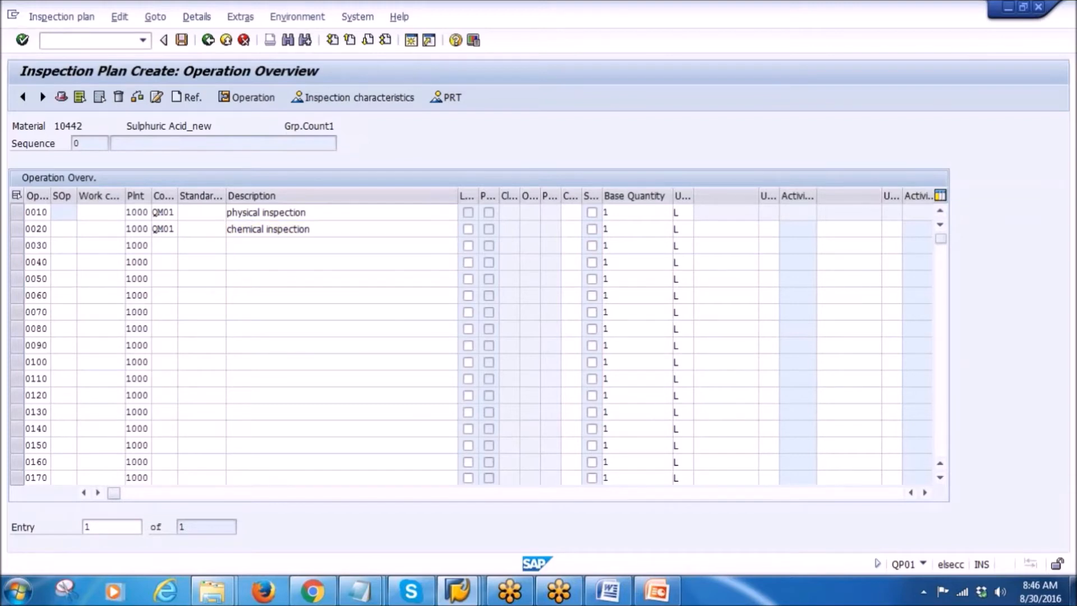
- Open the inspection characteristics of operation 0020 and add pH_55555 from the Notepad list as characteristic 10 with sampling procedure FIX1-0
click(18, 230)
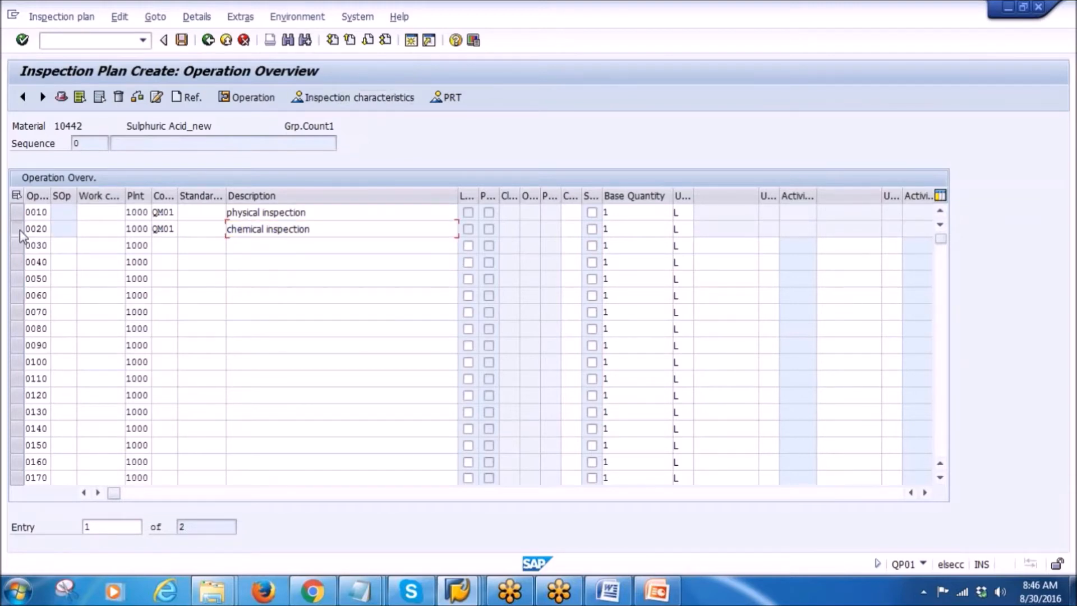
click(347, 97)
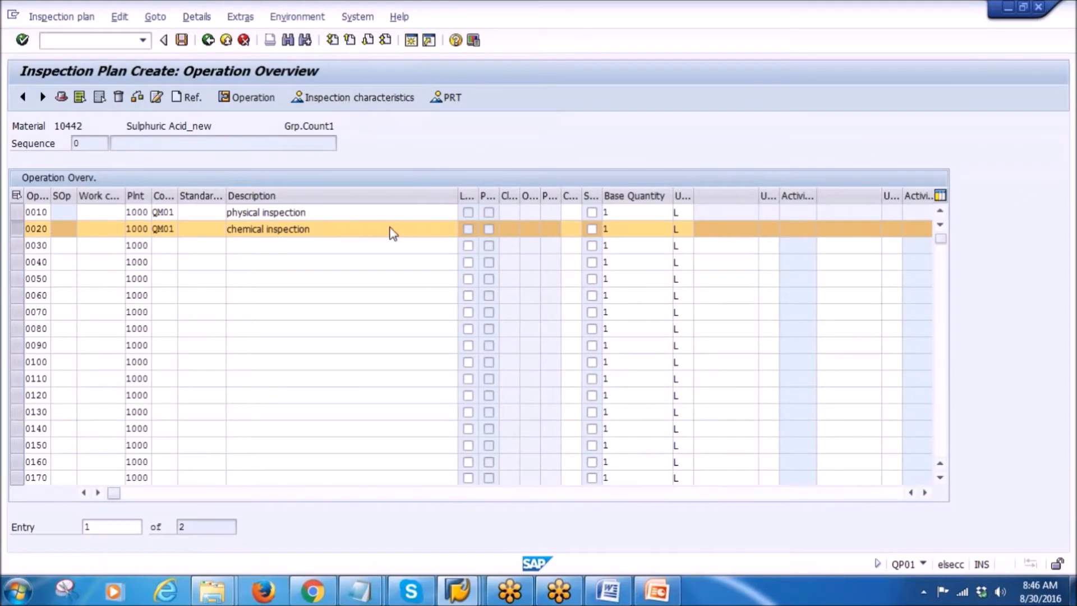
mouse_move(359, 591)
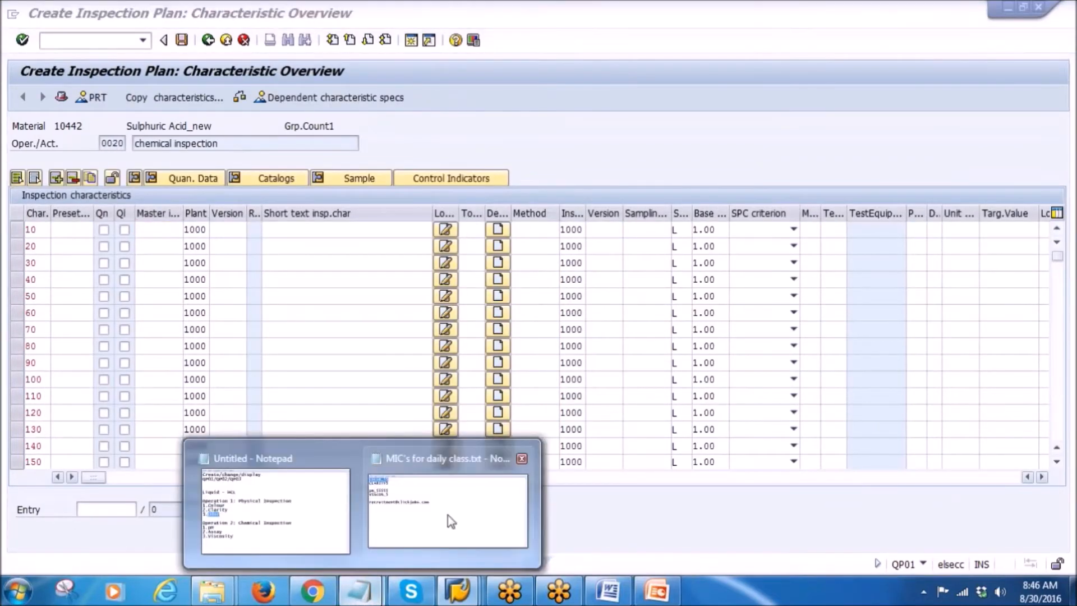
click(445, 507)
drag(99, 222, 204, 223)
key(ctrl+c)
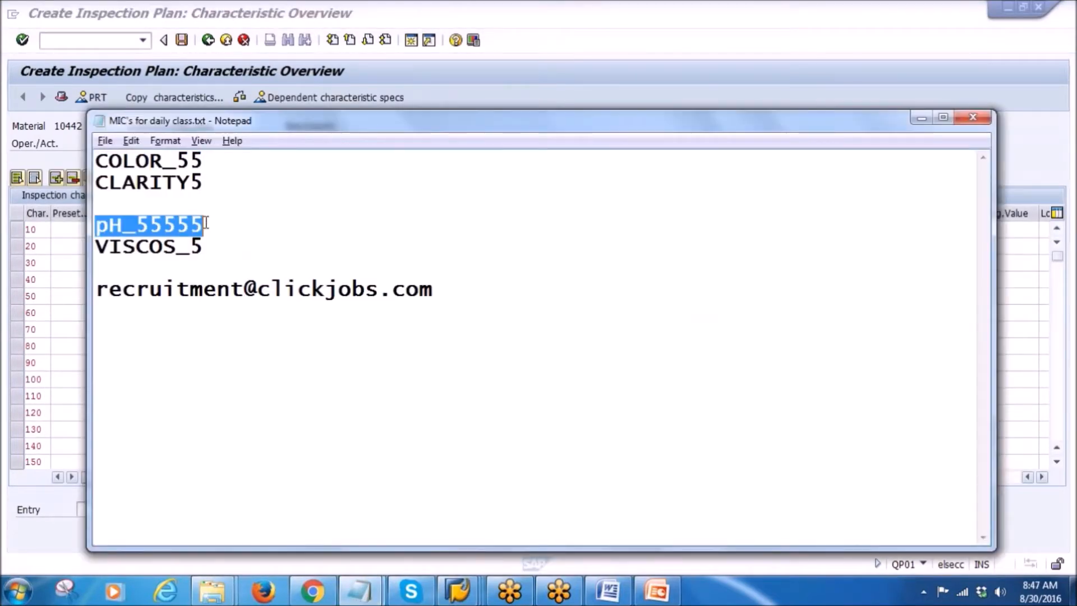
key(alt+Tab)
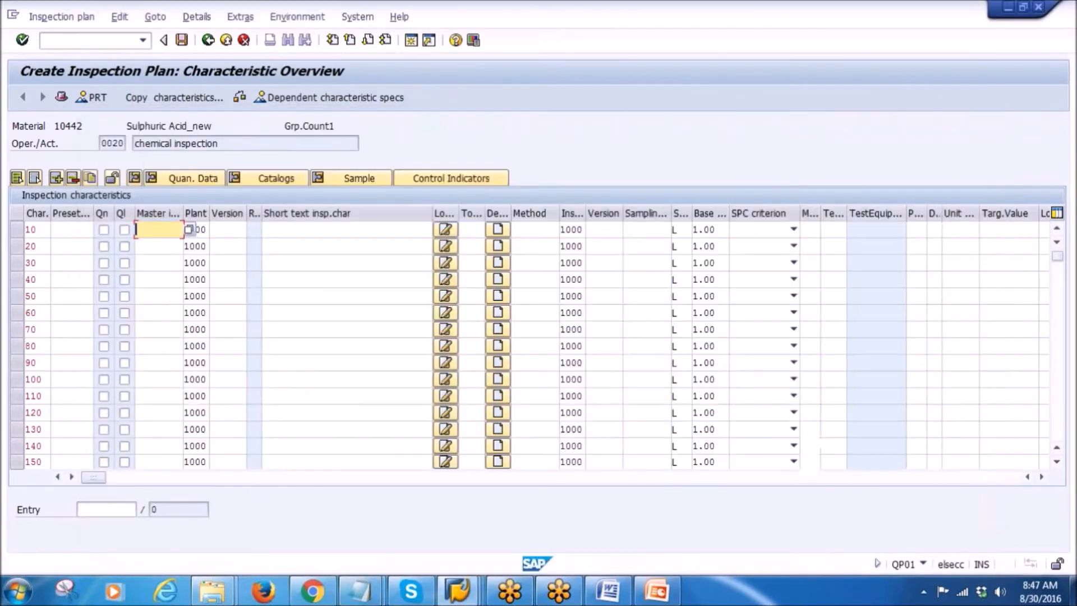
key(ctrl+v)
key(Return)
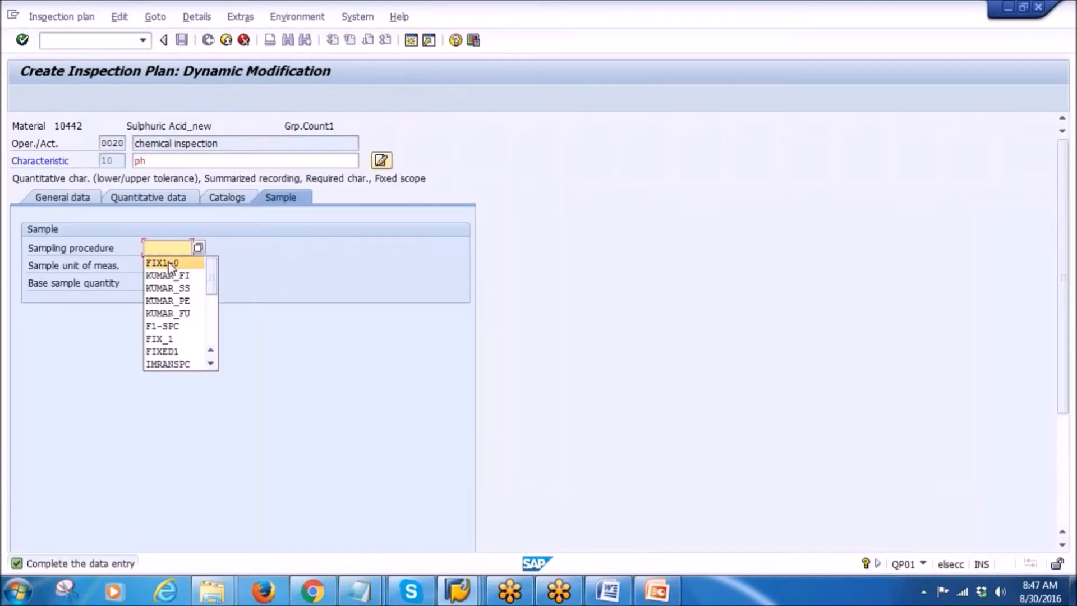
click(168, 262)
key(Return)
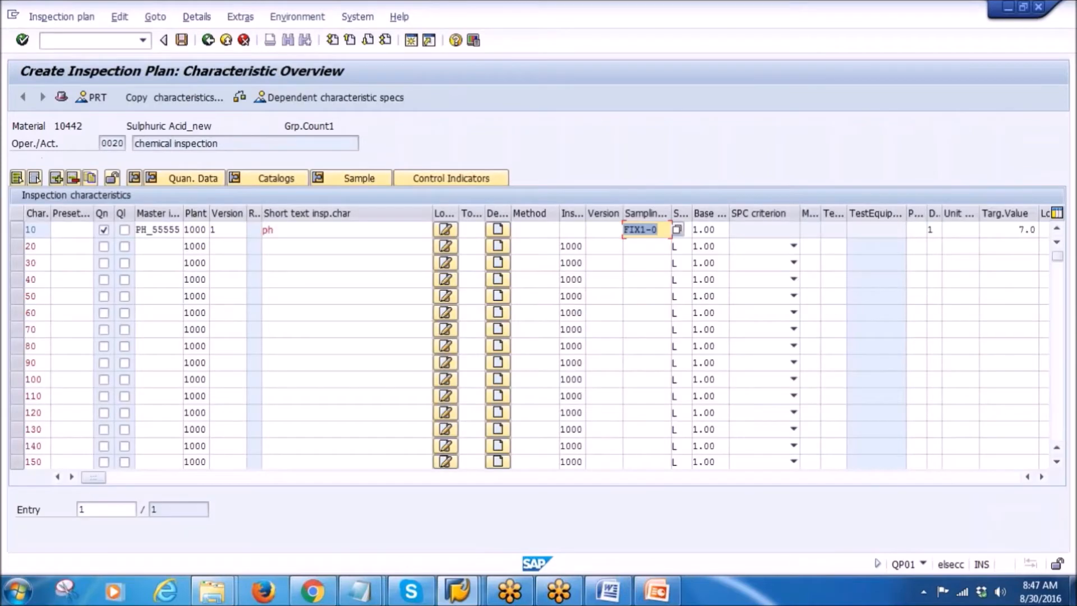
- Copy VISCOS_5 from the Notepad list and add it as characteristic 20 of chemical inspection with sampling procedure FIX1-0
click(152, 246)
key(alt+Tab)
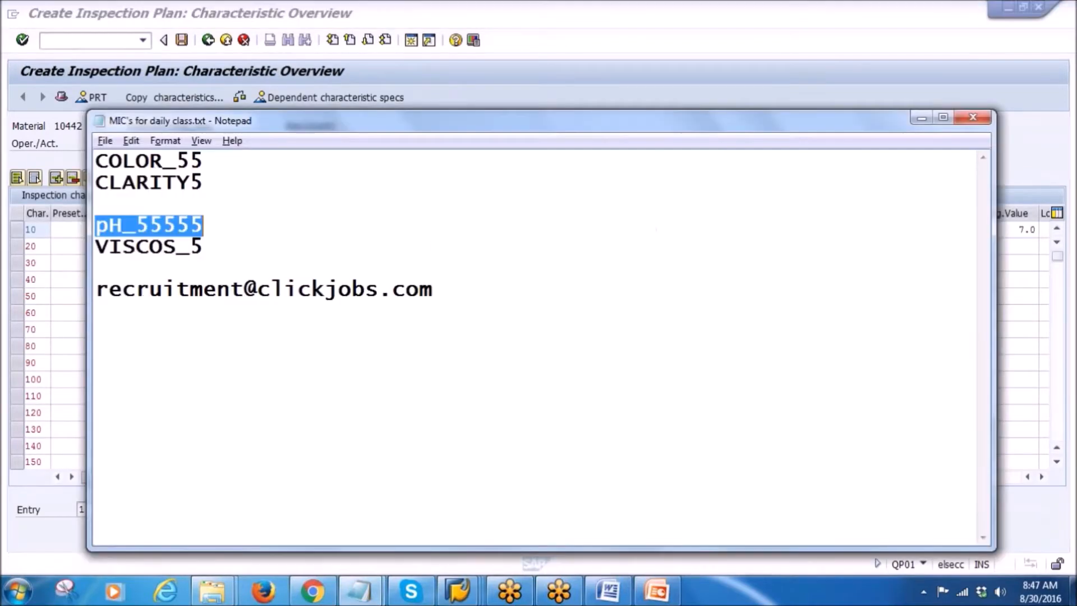
drag(96, 247, 203, 246)
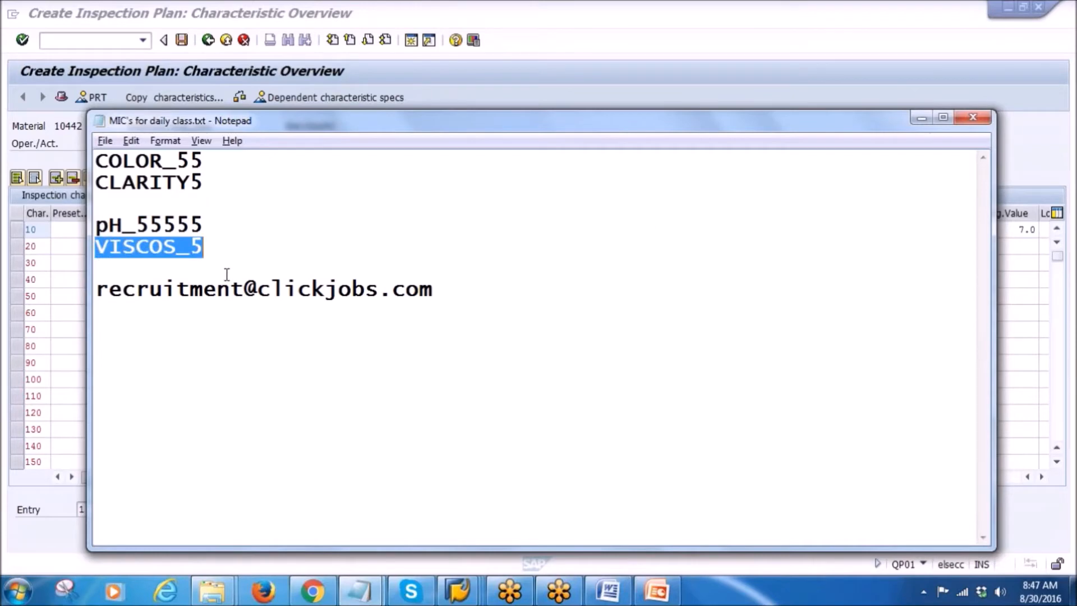
key(ctrl+c)
key(alt+Tab)
key(ctrl+v)
key(Return)
key(space)
key(Down)
key(Return)
key(Return)
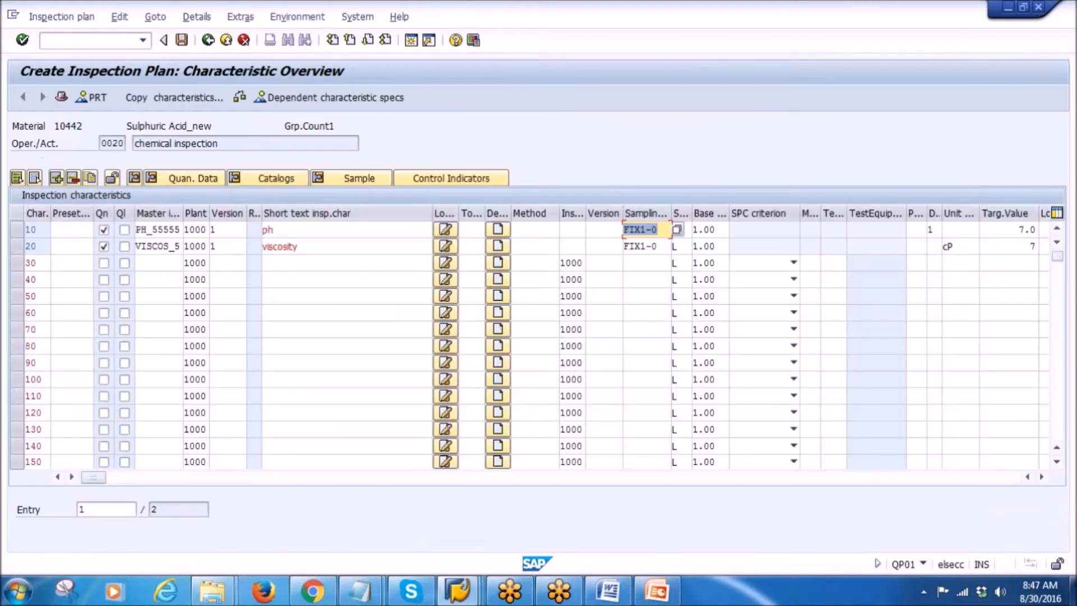
- Review the pH and viscosity characteristics of the chemical inspection and return to the operation overview
drag(218, 147, 79, 144)
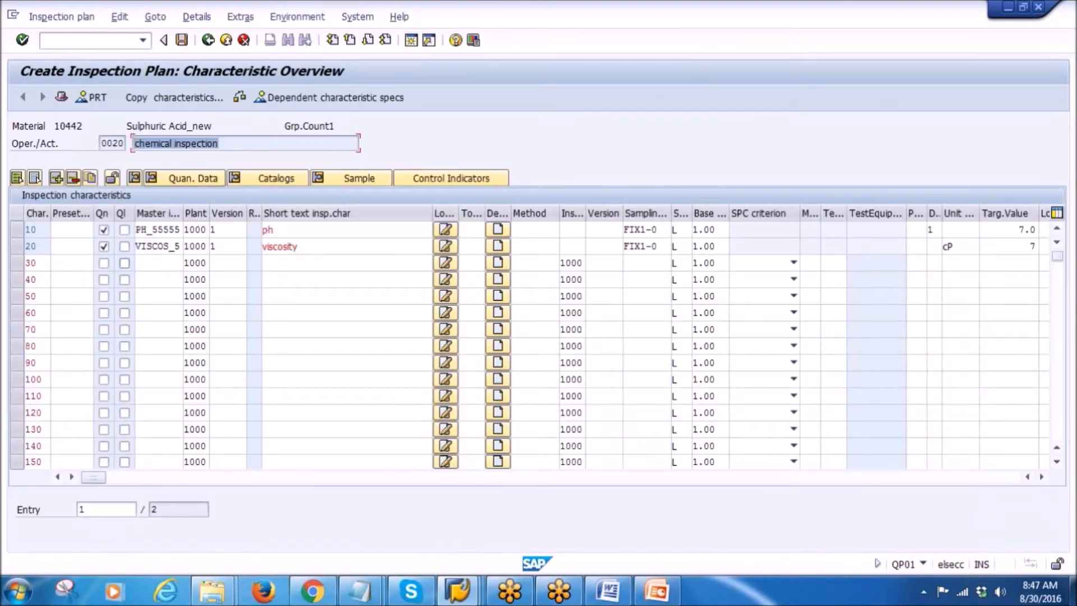
click(154, 231)
click(154, 247)
click(154, 264)
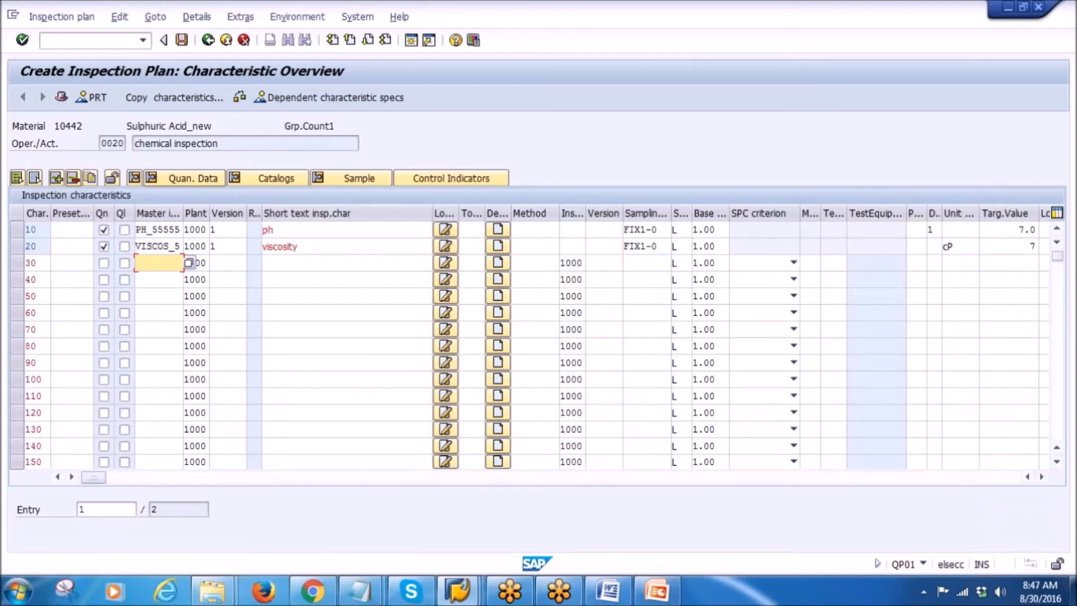
click(207, 40)
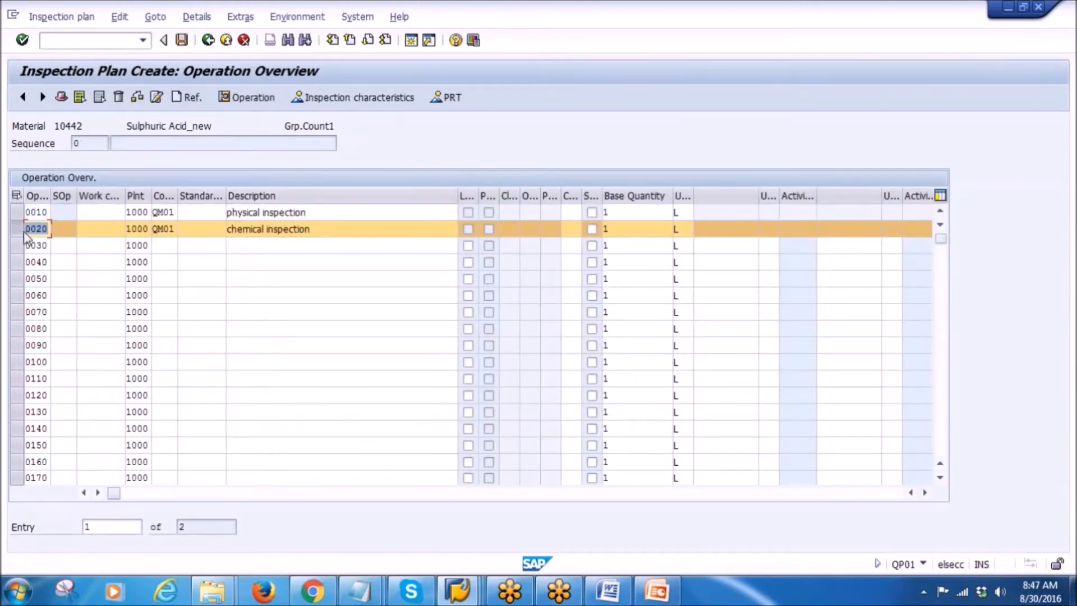
click(275, 218)
click(275, 225)
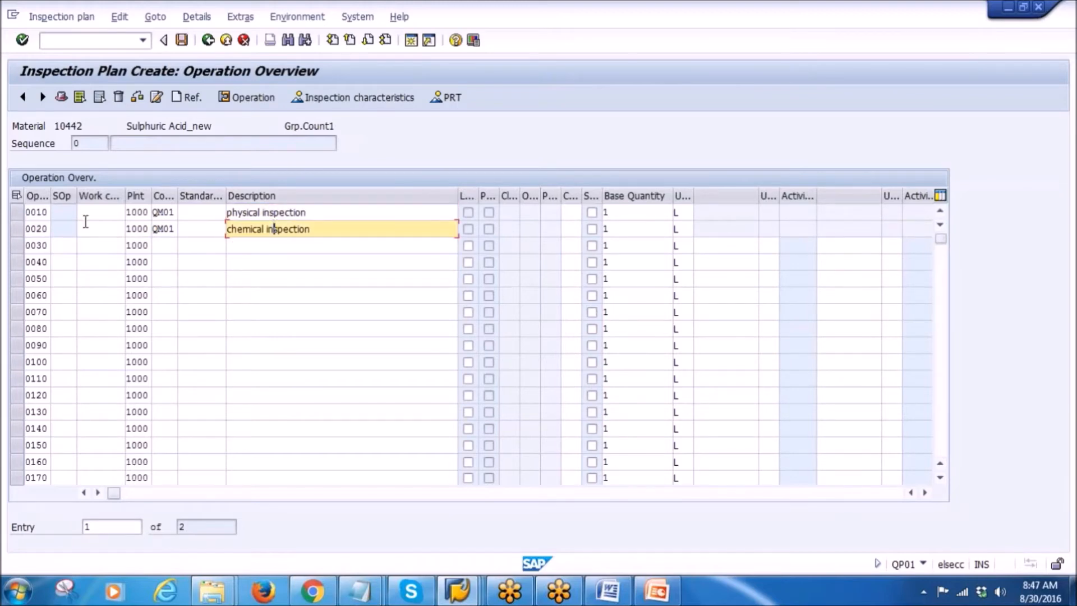
click(14, 213)
click(16, 230)
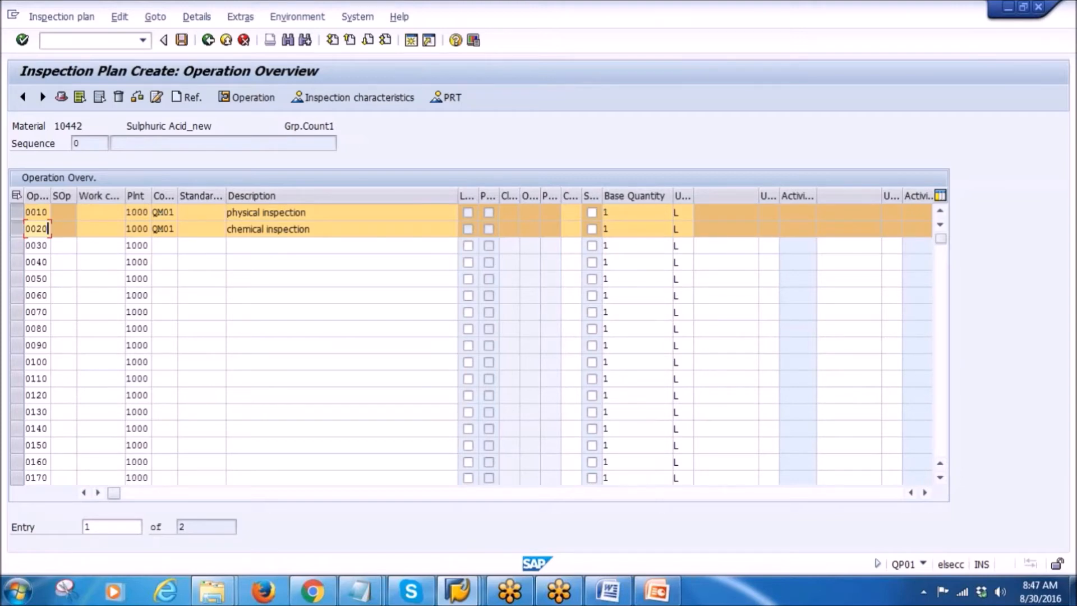
click(15, 213)
click(17, 245)
click(16, 230)
click(16, 230)
click(17, 230)
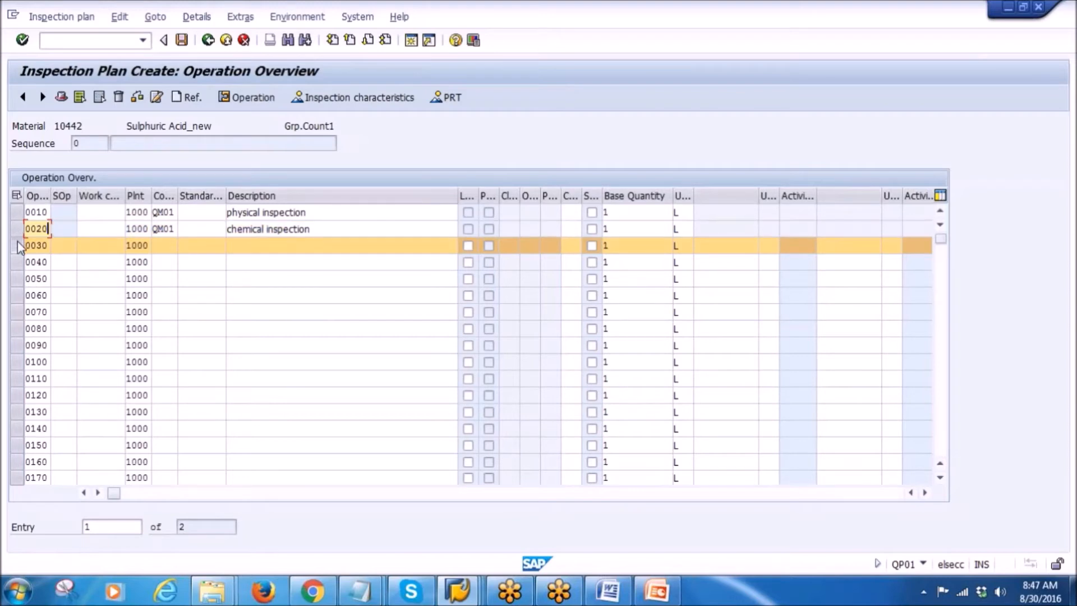
click(16, 245)
- Save the inspection plan for material 10442 and switch to the Display Inspection Plan transaction
click(182, 40)
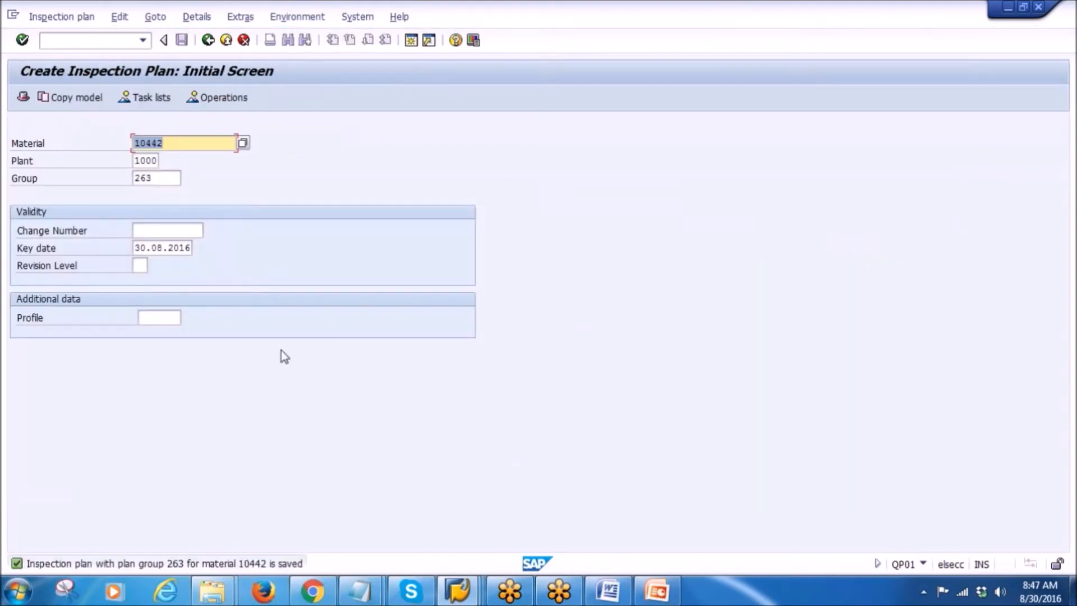
click(48, 22)
click(70, 90)
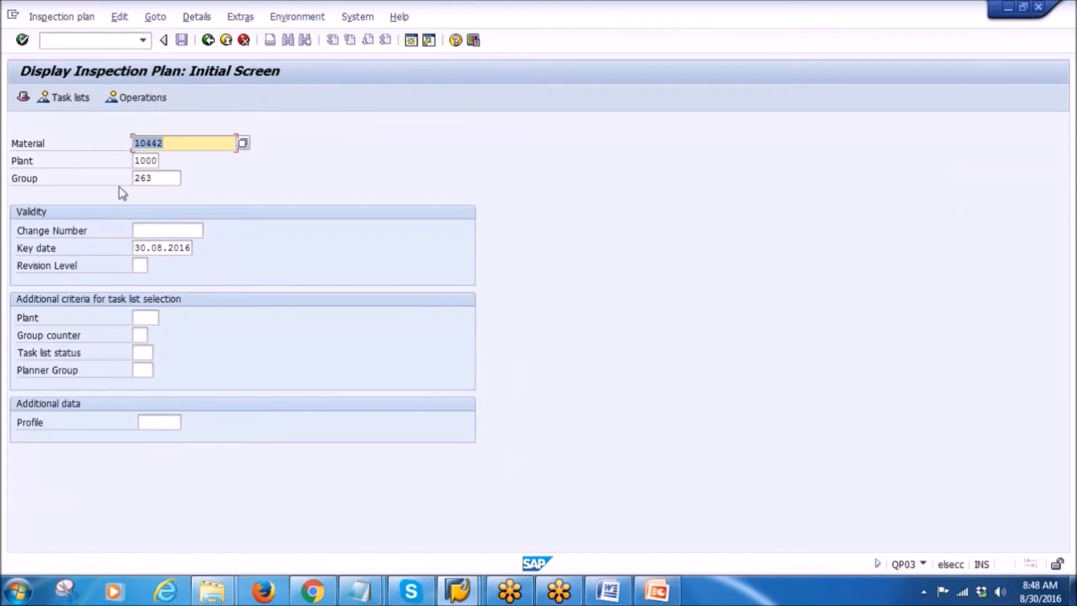
- Display the inspection plan for material 10442 in plant 1000 with the group cleared and open its header details
double_click(168, 178)
key(BackSpace)
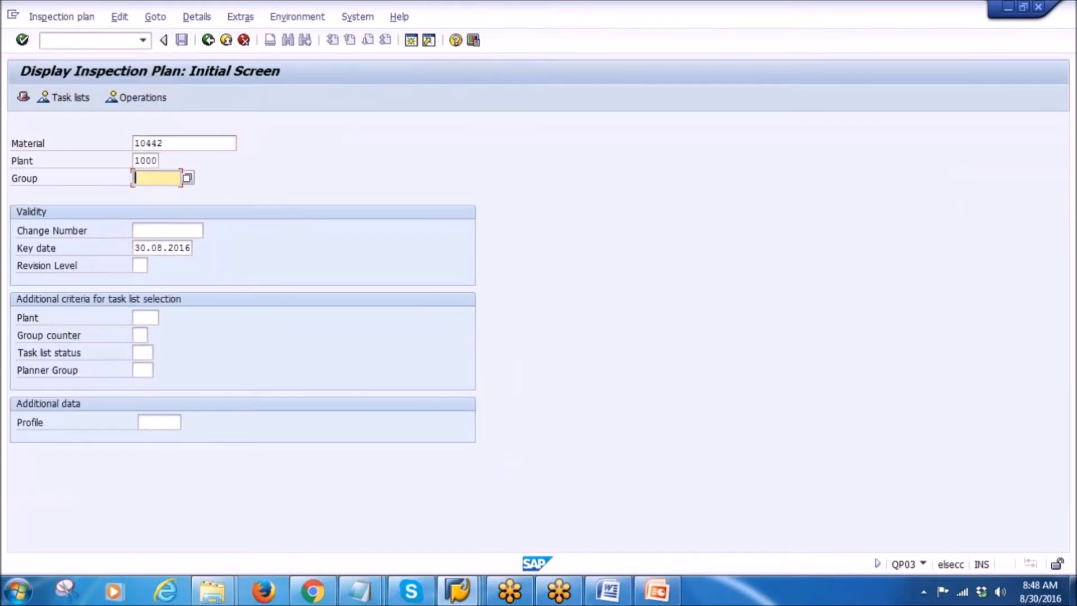
key(Return)
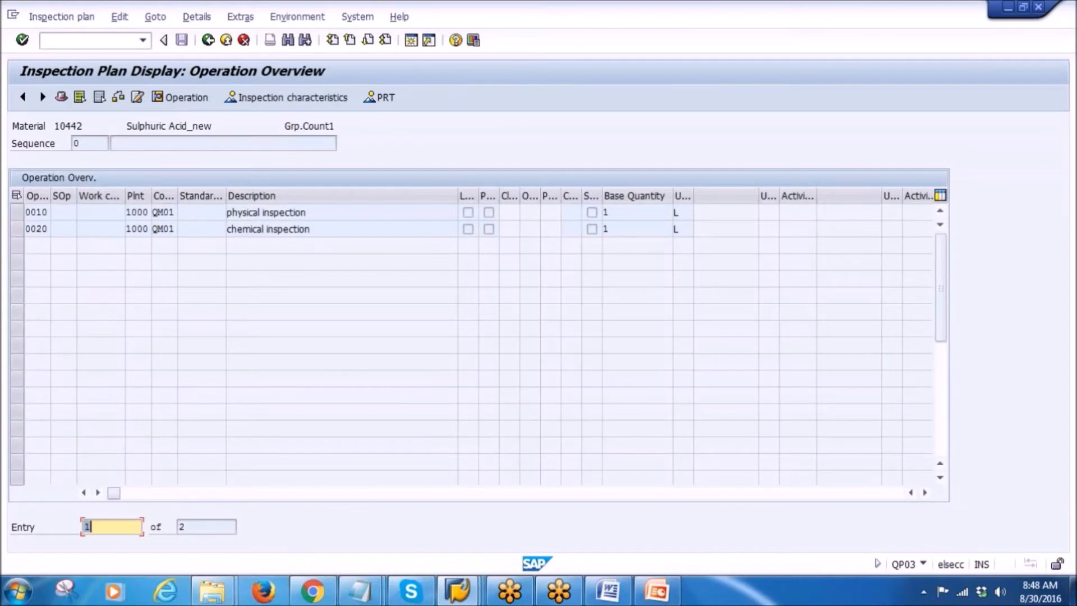
click(60, 98)
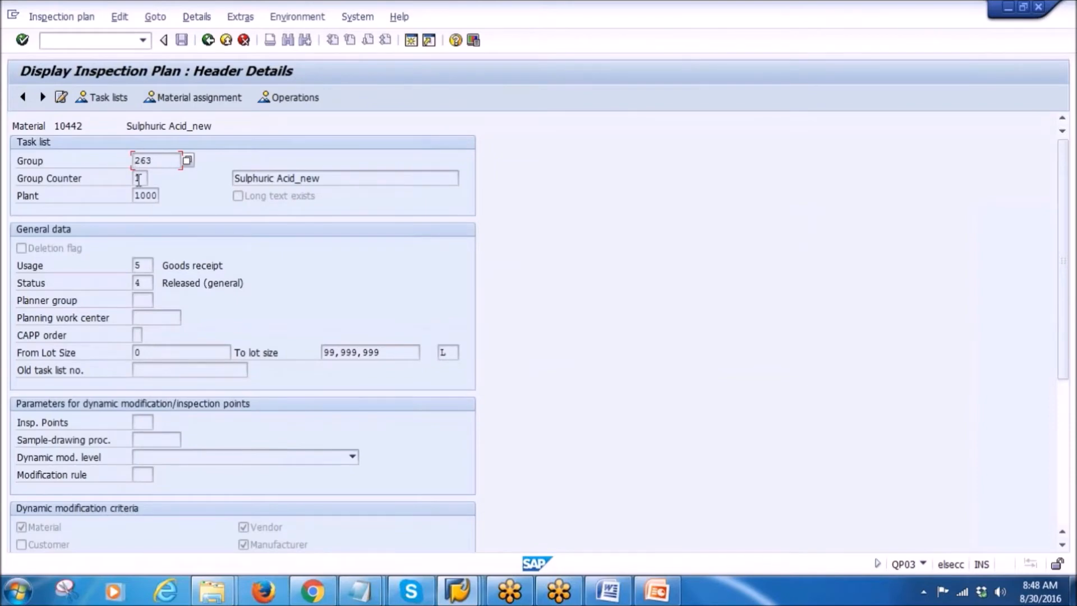
- Check the plan's group and group counter against the Inspection plan header slide in PowerPoint
drag(137, 161, 157, 163)
double_click(137, 178)
click(657, 591)
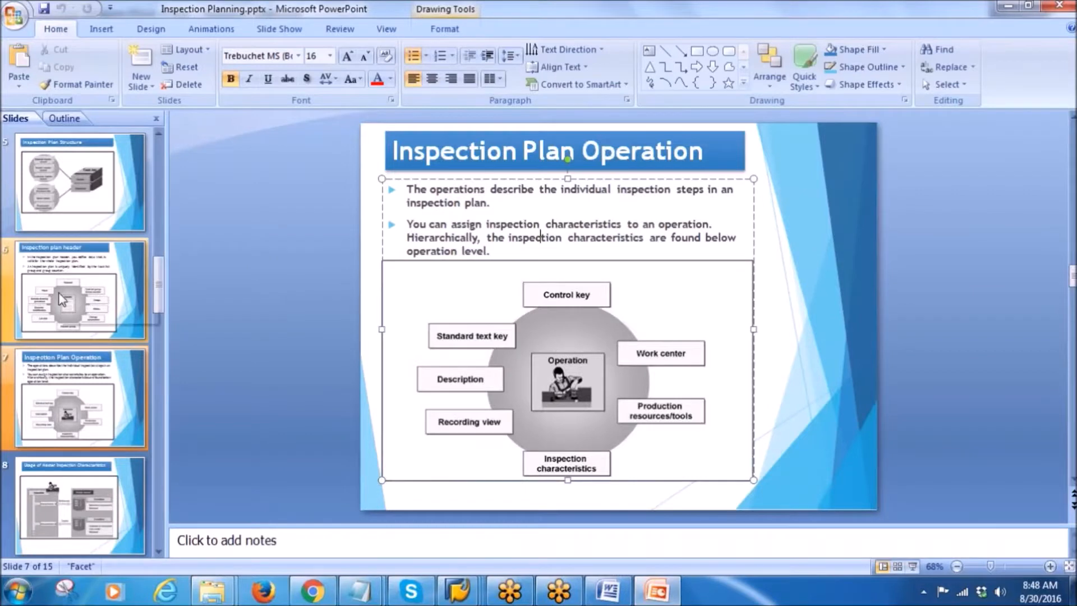
click(64, 308)
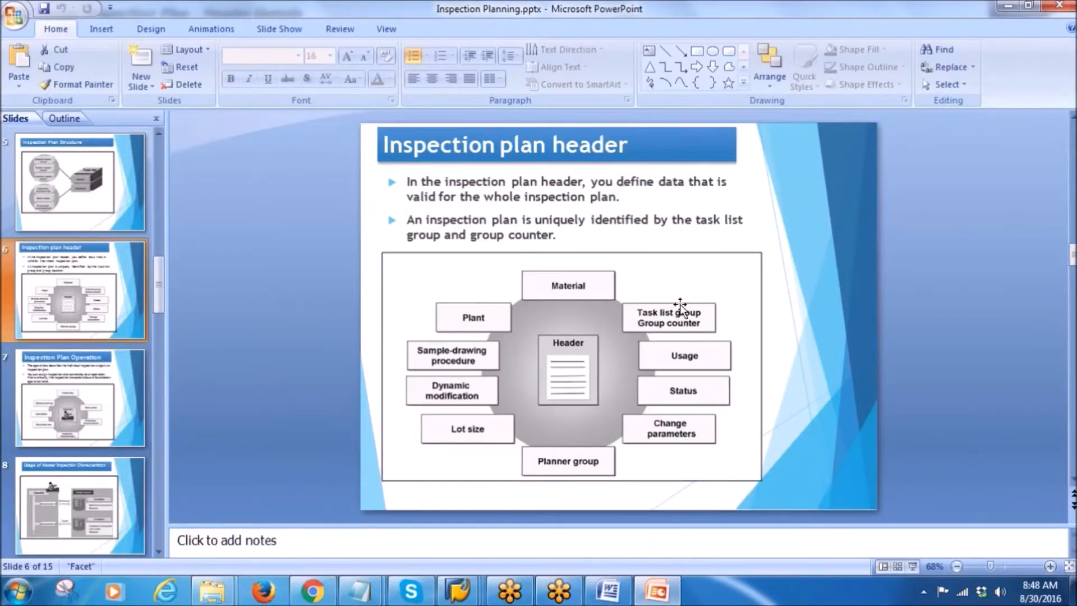
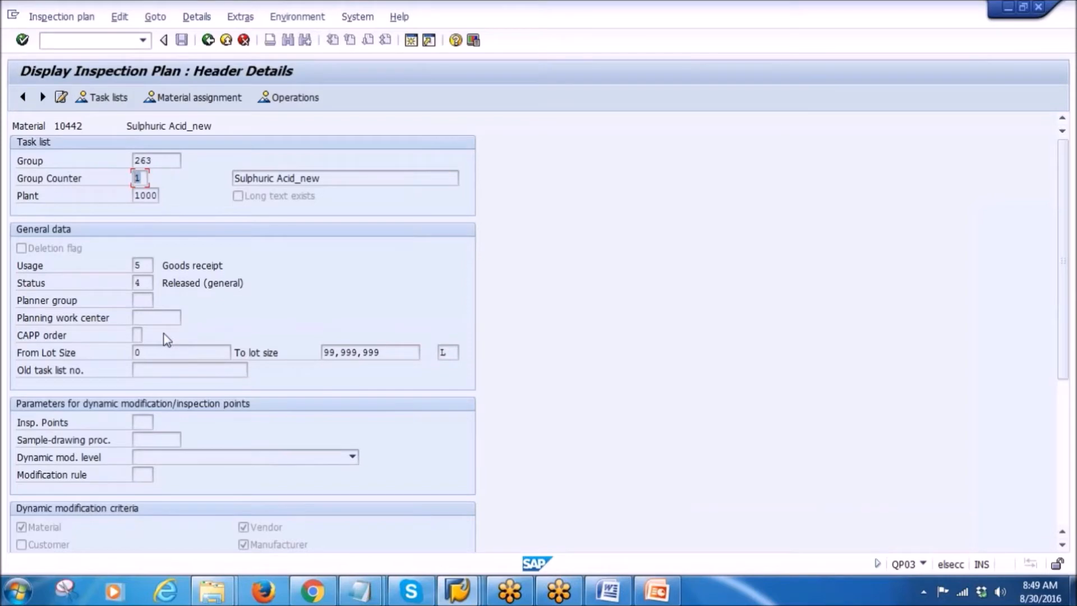
- Leave the displayed SAP inspection plan and switch to the Create Inspection Plan transaction
click(208, 39)
click(208, 40)
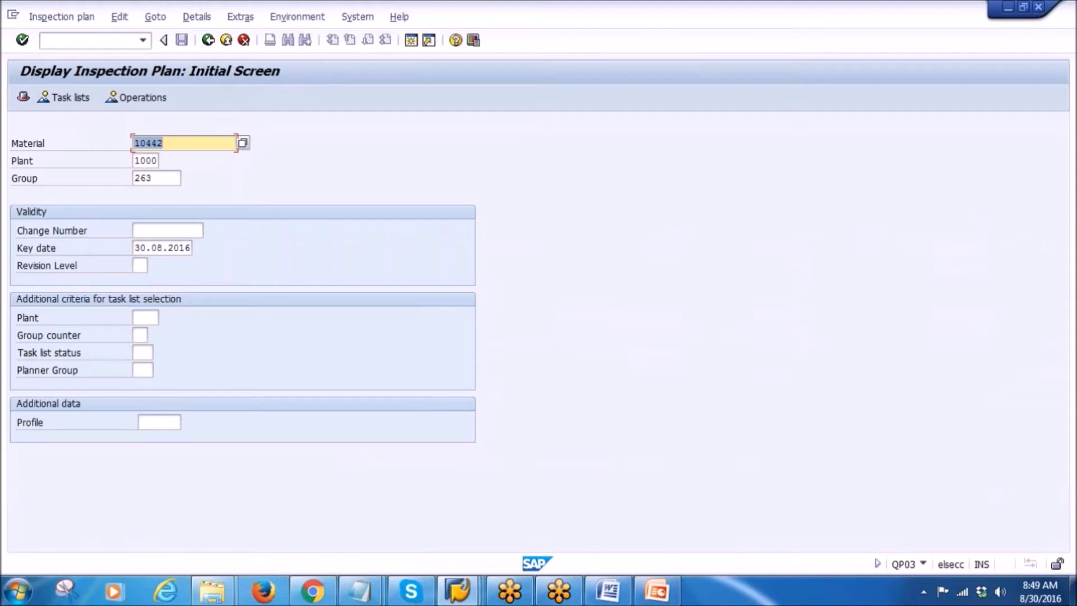
click(135, 178)
double_click(135, 177)
key(Delete)
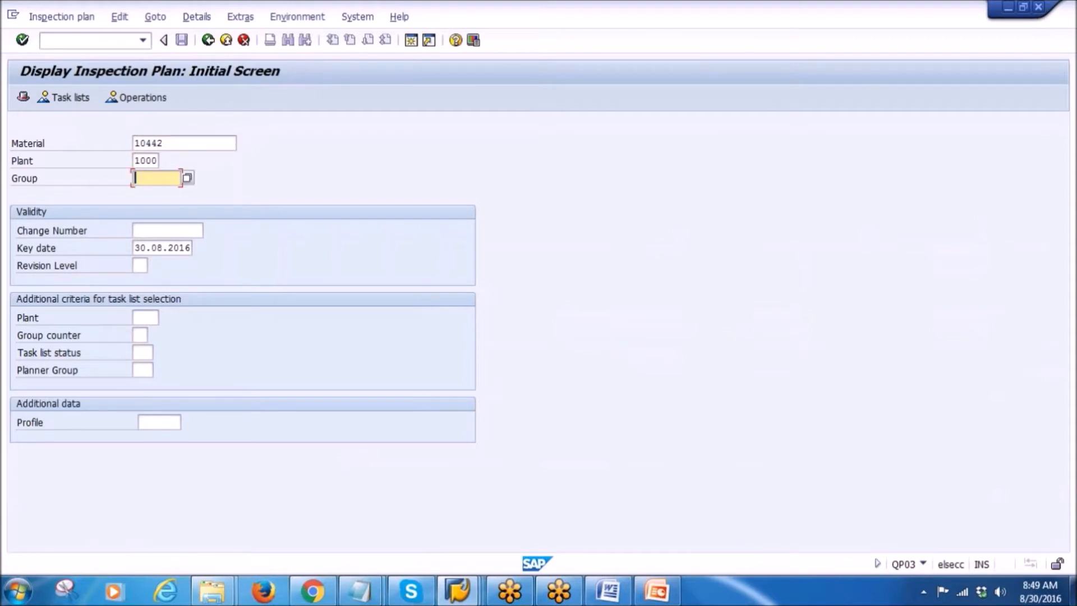
click(78, 16)
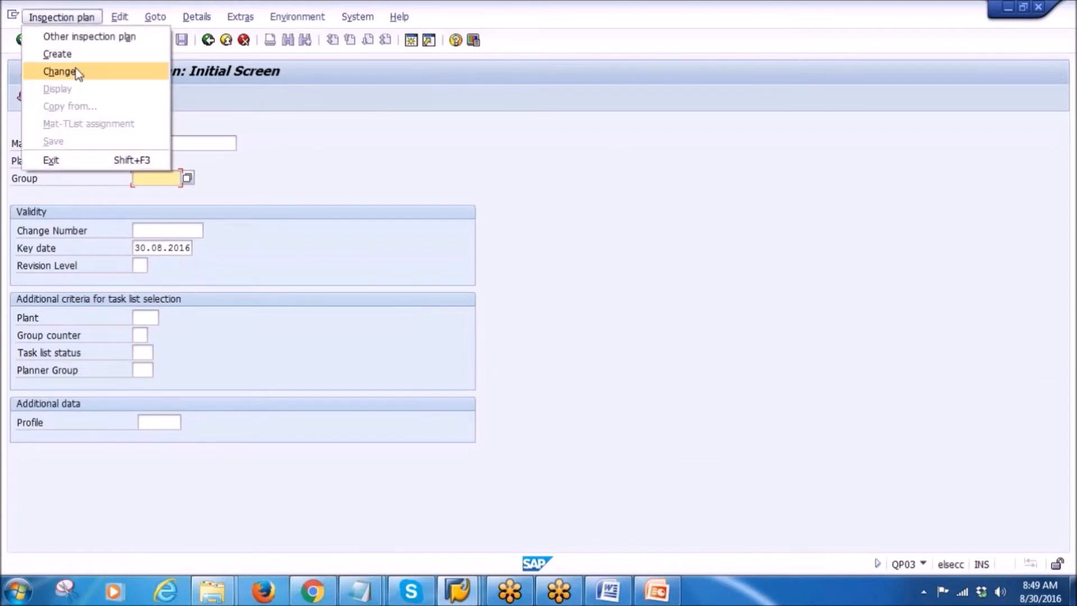
click(57, 54)
- Open the task lists of material 10442 in plant 1000 with the group cleared and start a new entry
key(Tab)
key(Tab)
key(Delete)
key(Return)
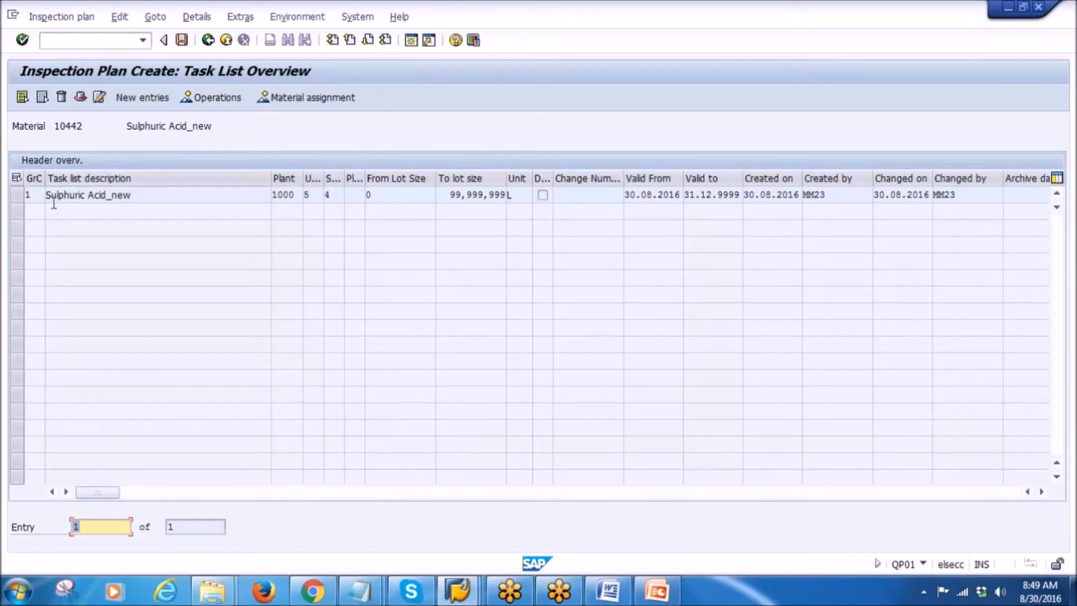
click(141, 98)
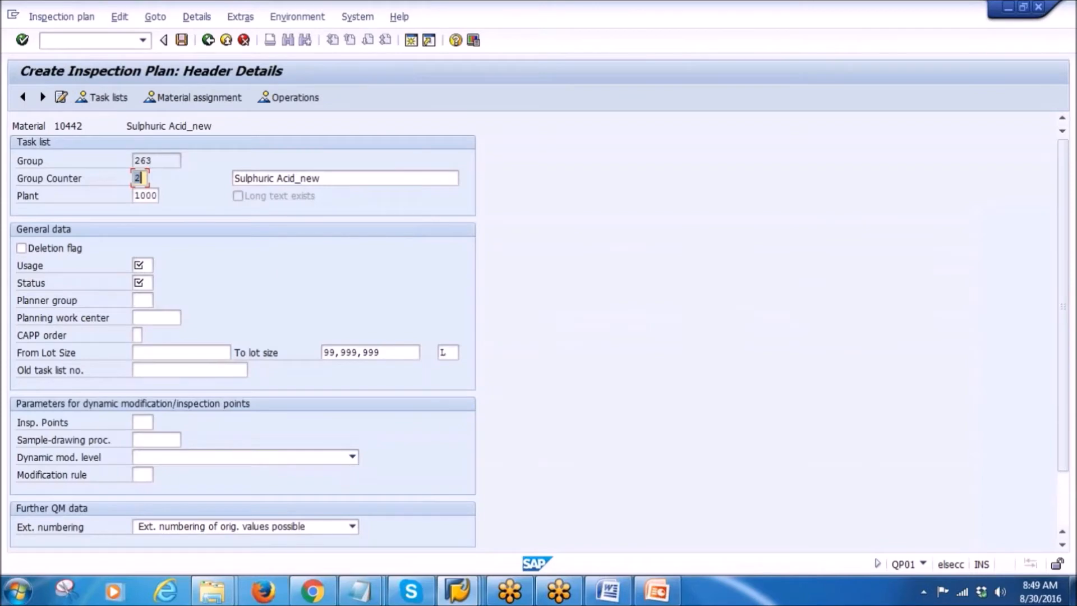
- Set usage 5 and status 4 in the header of the new task list with group counter 2
double_click(157, 159)
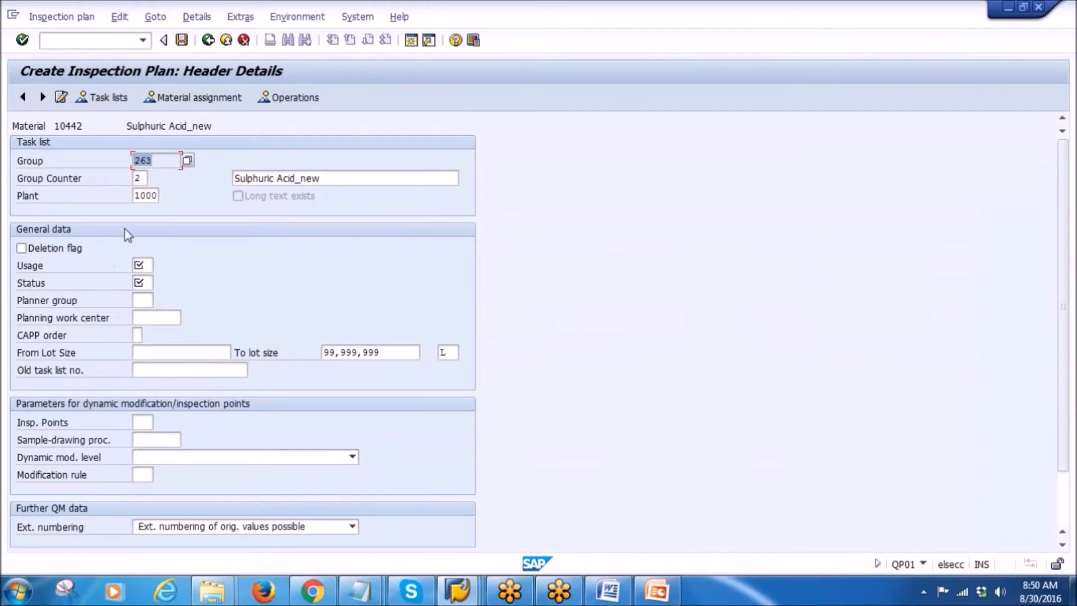
double_click(139, 178)
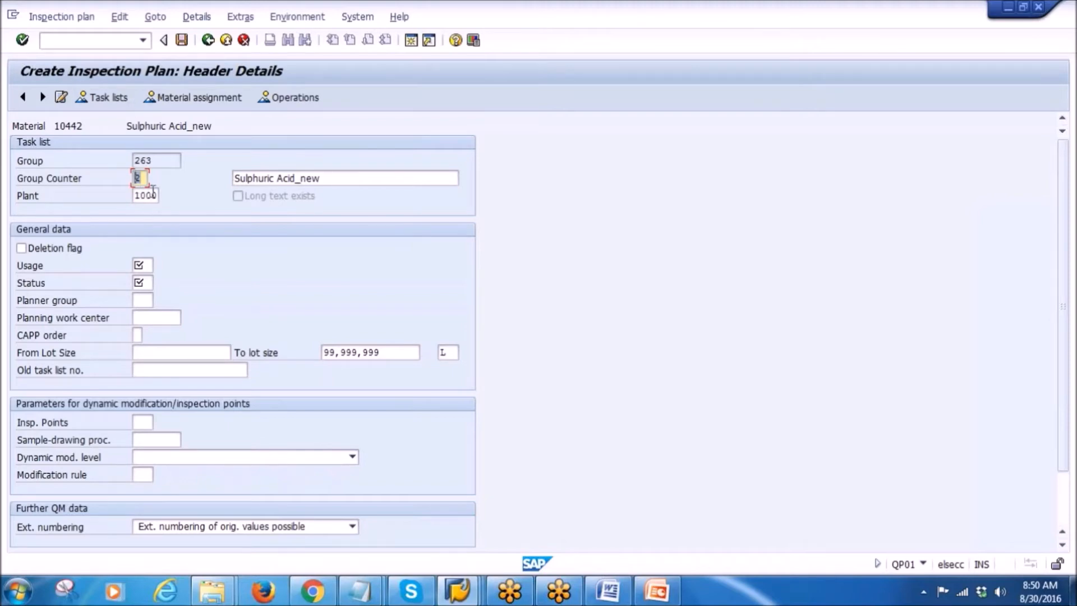
double_click(141, 177)
click(141, 264)
click(138, 280)
click(141, 283)
click(145, 299)
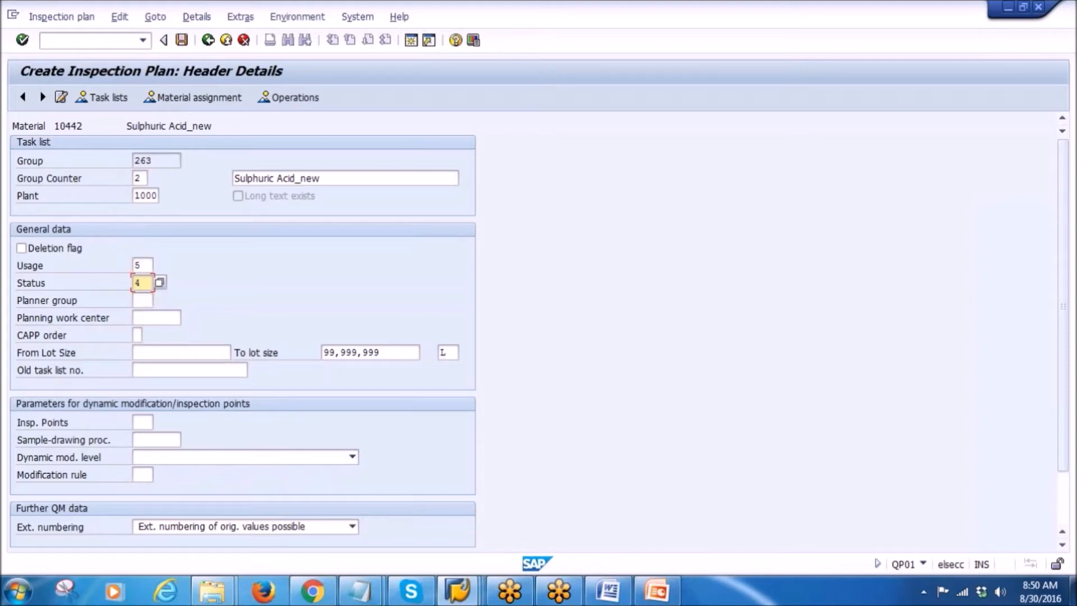
key(Return)
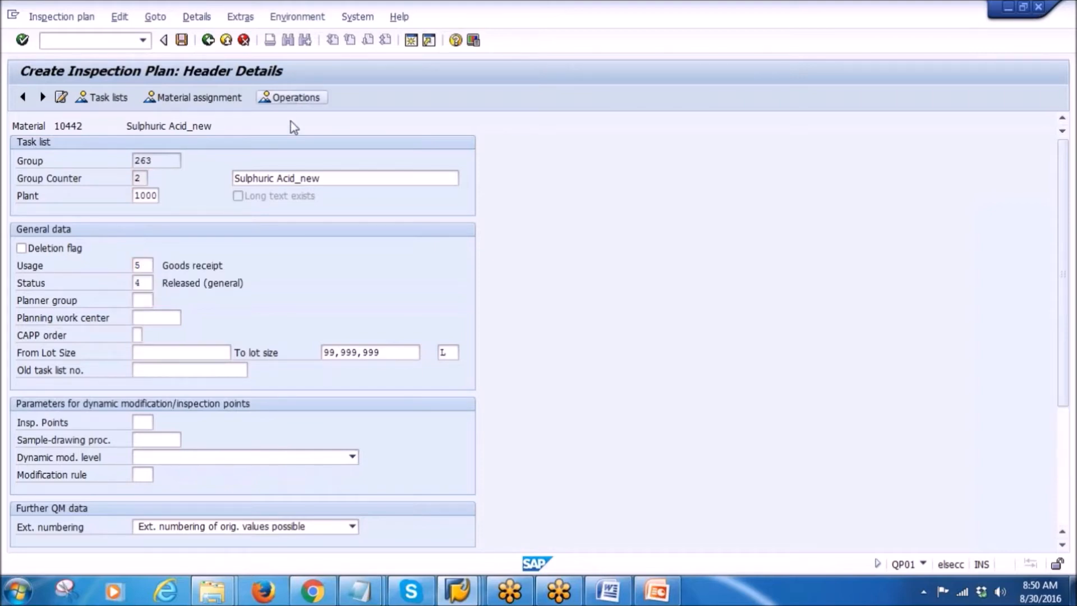
- Open the operations of group counter 2 and enter operation 0010 with control key QM01 and description physical inspection
click(292, 97)
click(167, 211)
click(166, 230)
click(273, 213)
click(273, 239)
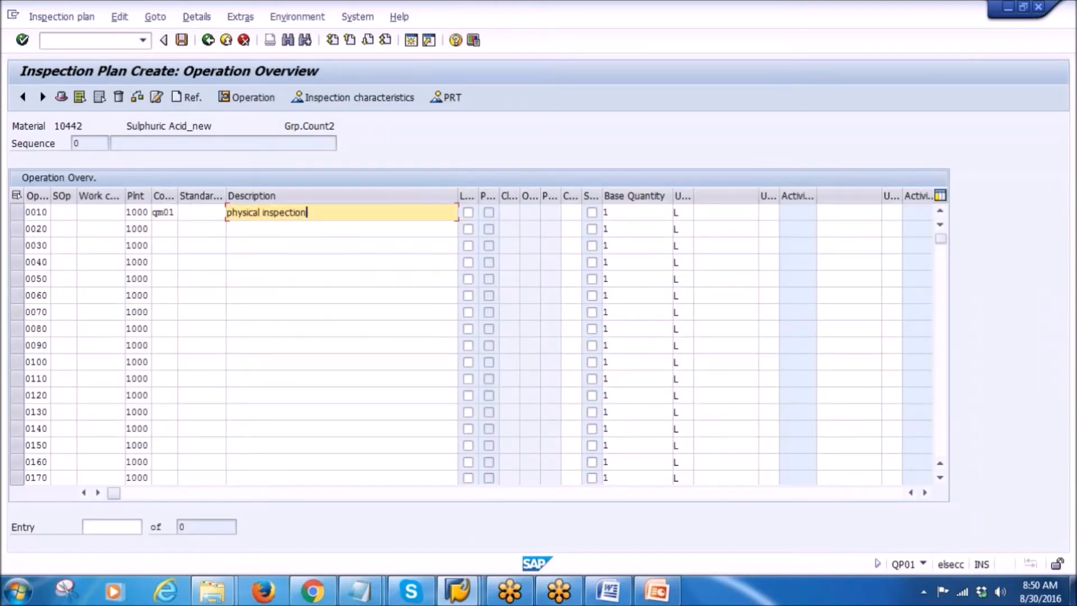
key(Return)
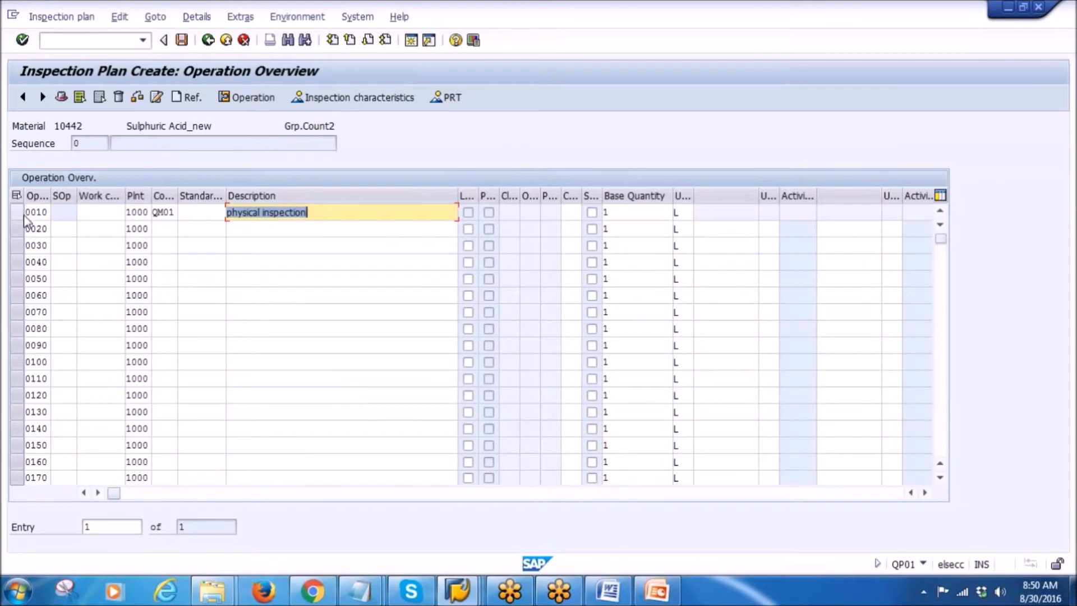
- Add master inspection characteristics CLARITY5 as 10 and COLOR_55 as 20 to operation 0010
click(20, 213)
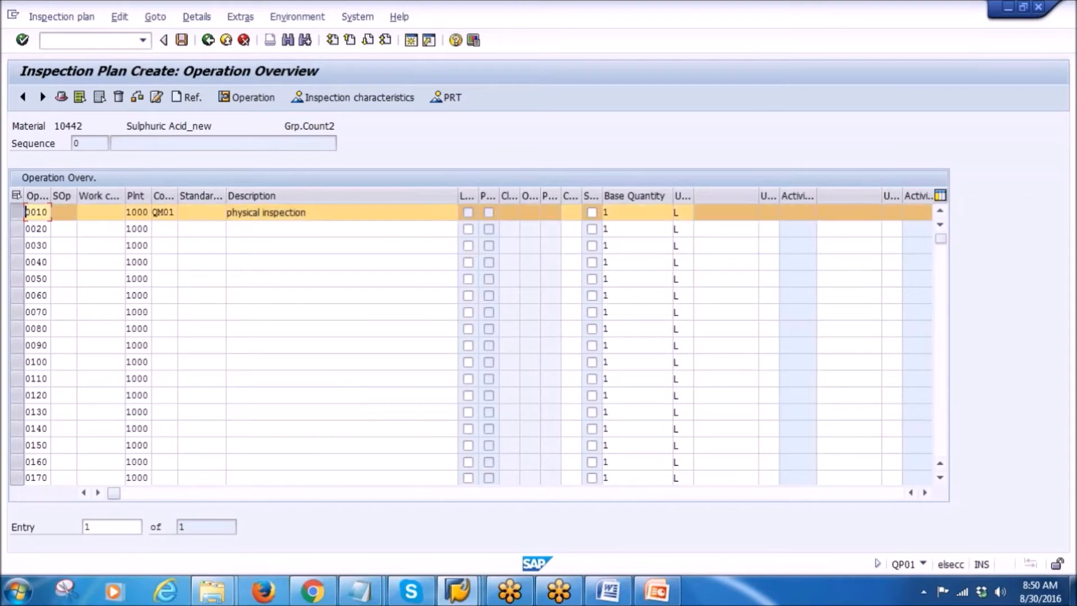
click(361, 99)
click(155, 227)
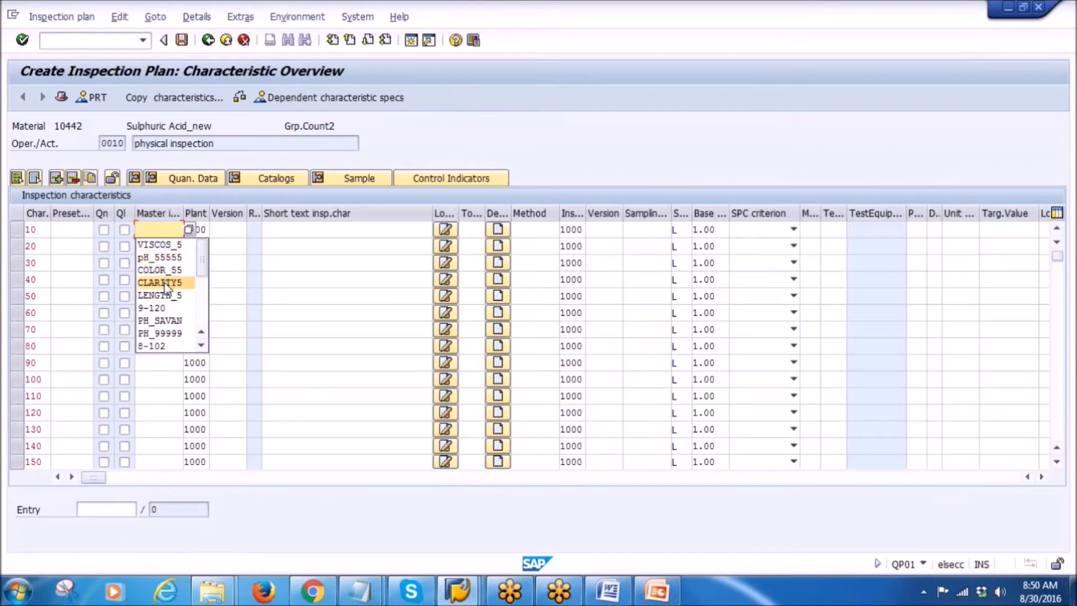
click(165, 282)
click(155, 246)
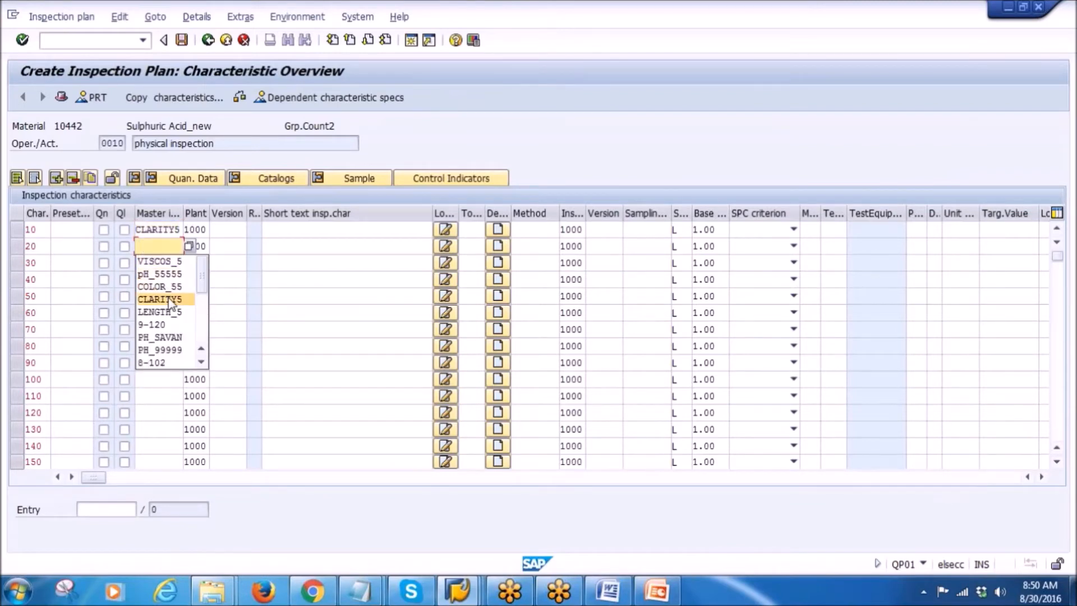
click(160, 286)
key(Return)
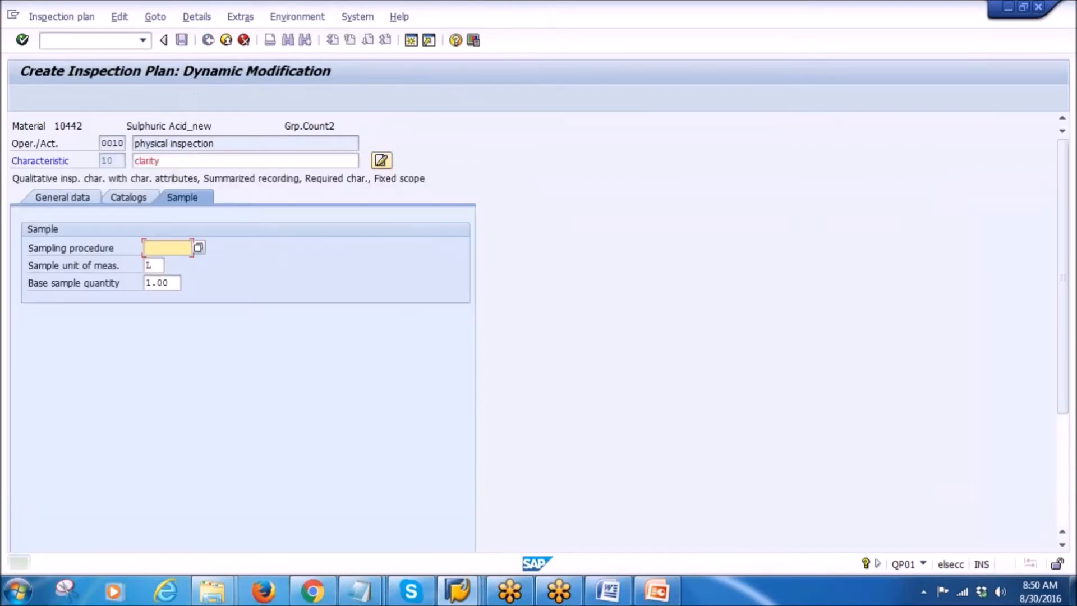
- Assign sampling procedure FIX1-0 to the clarity and colour characteristics
click(174, 261)
key(Return)
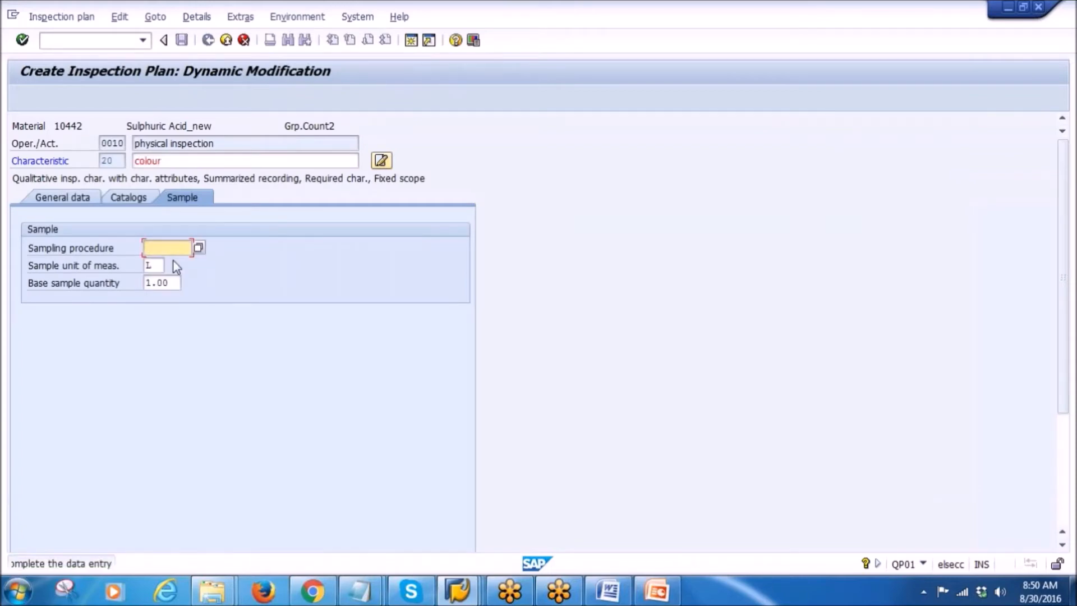
click(176, 266)
key(Return)
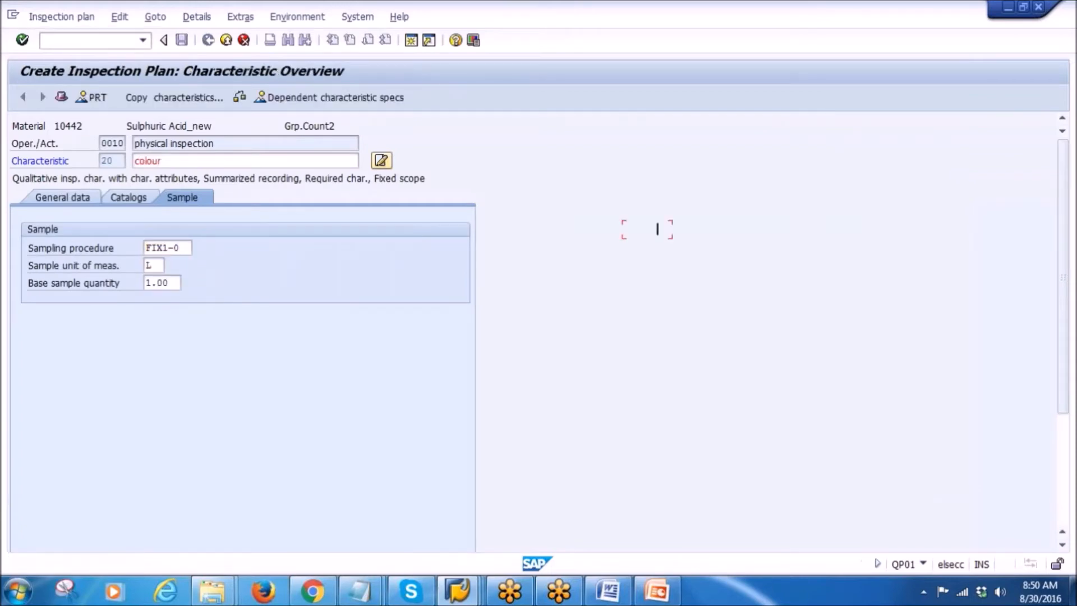
- Save the inspection plan with its second task list and switch to the Display Inspection Plan transaction
click(181, 39)
click(61, 16)
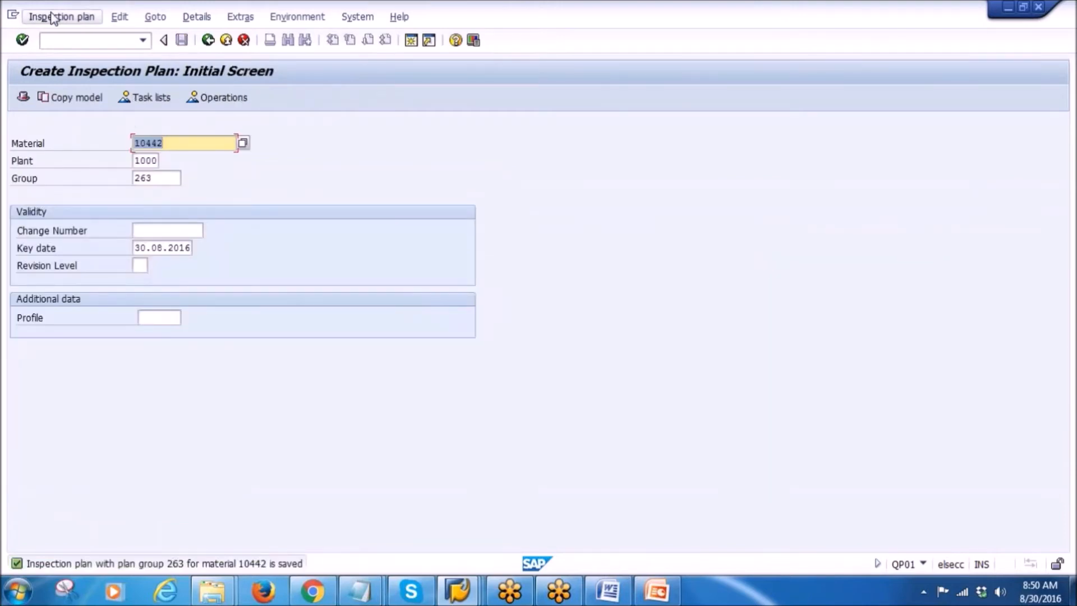
click(67, 89)
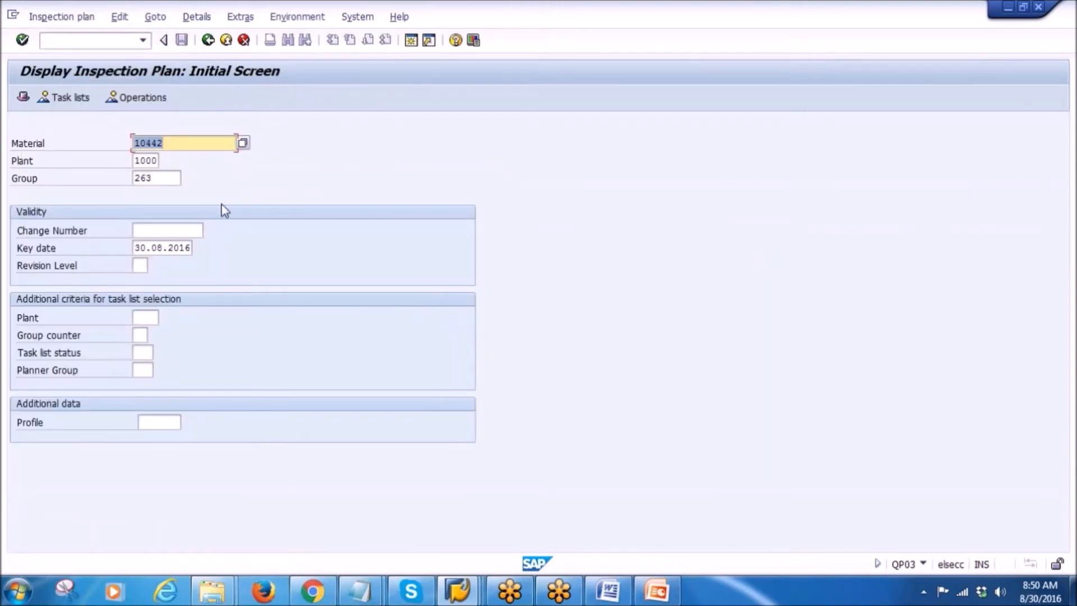
- Display the task list overview of material 10442 in plant 1000 with the group cleared
double_click(163, 178)
key(Delete)
key(Return)
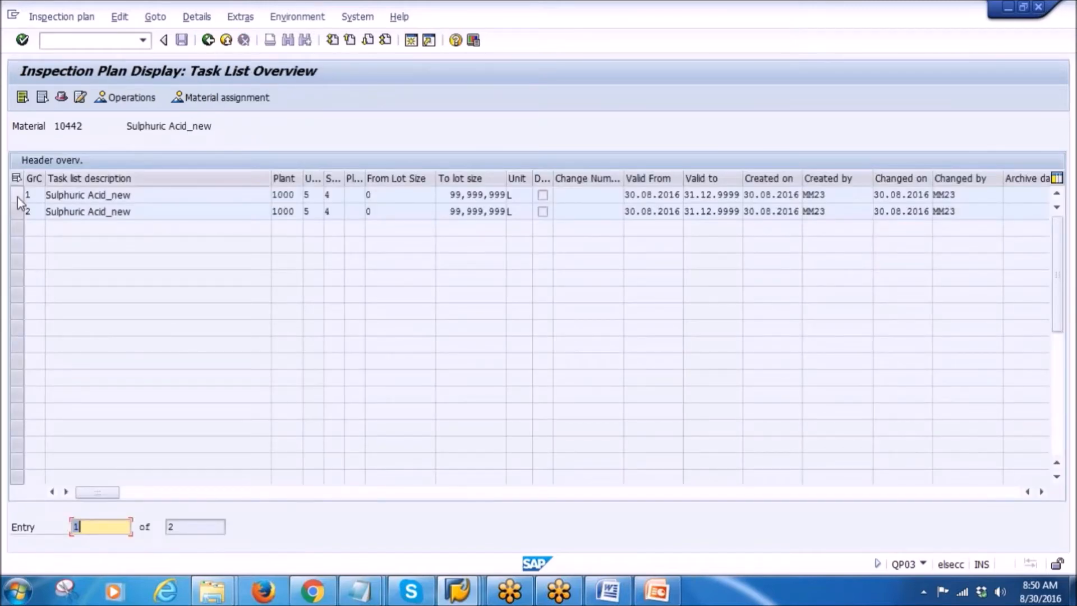
- Compare the entries with group counters 1 and 2 in the task list overview
click(18, 197)
click(18, 211)
click(19, 195)
click(20, 196)
click(20, 211)
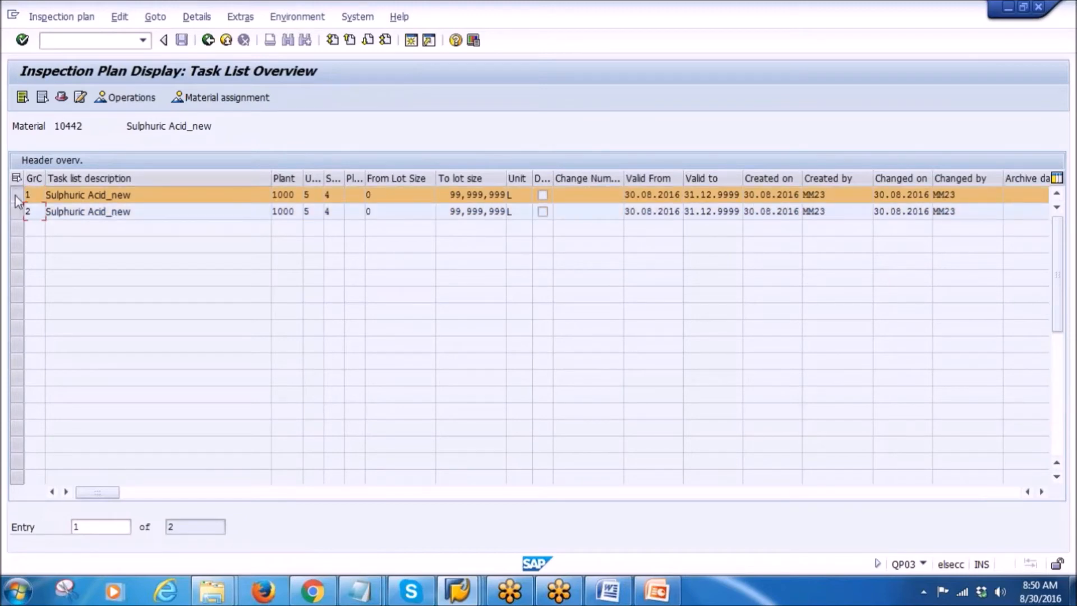
click(17, 198)
click(19, 211)
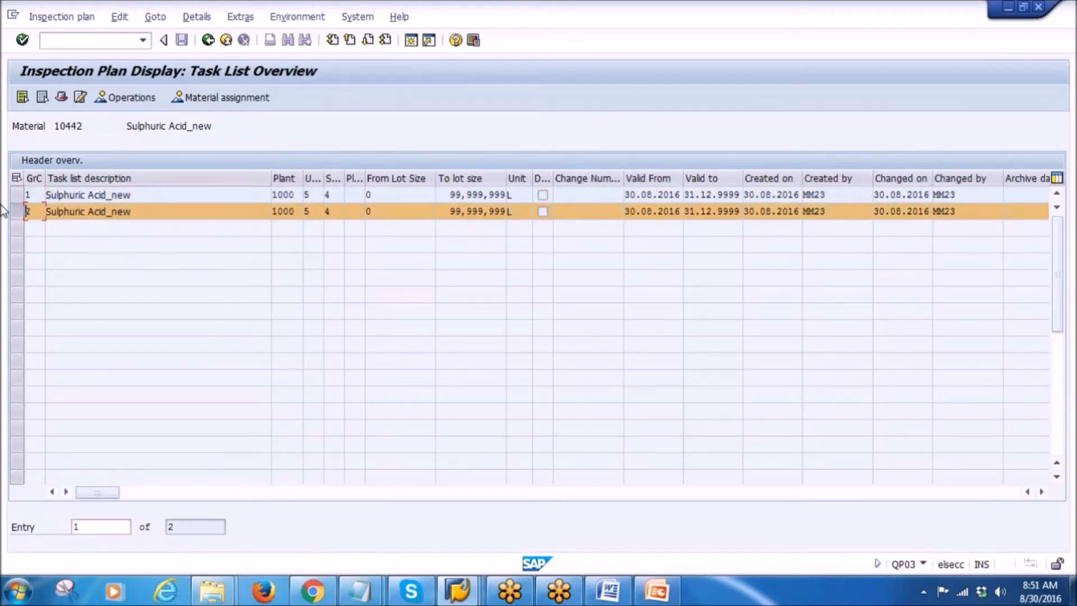
click(18, 212)
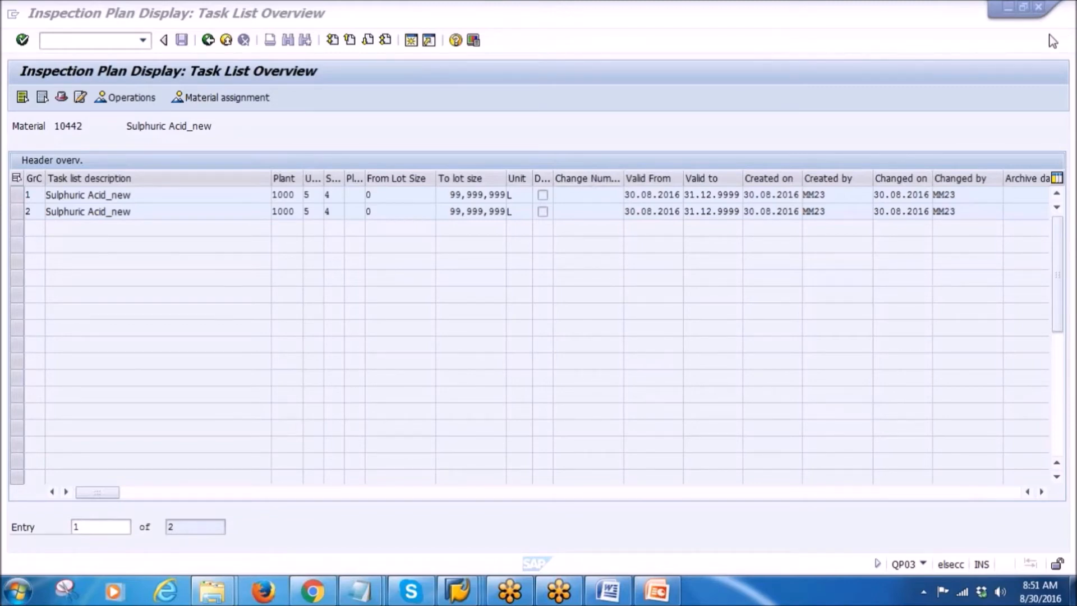
- View the operations of the task list with group counter 1 and return to the task list overview
click(17, 195)
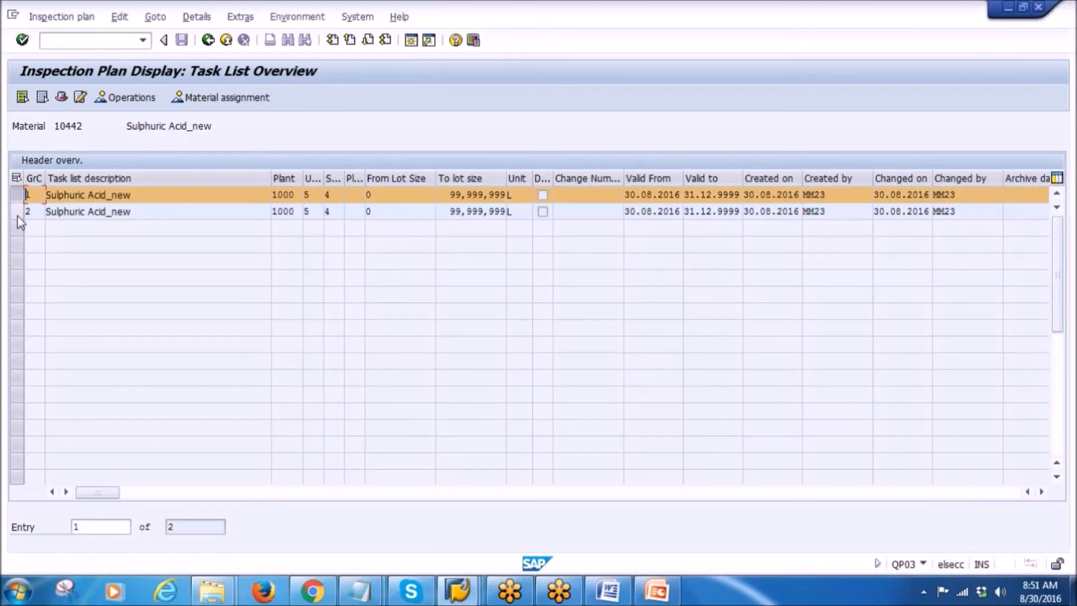
click(17, 213)
click(17, 196)
click(16, 196)
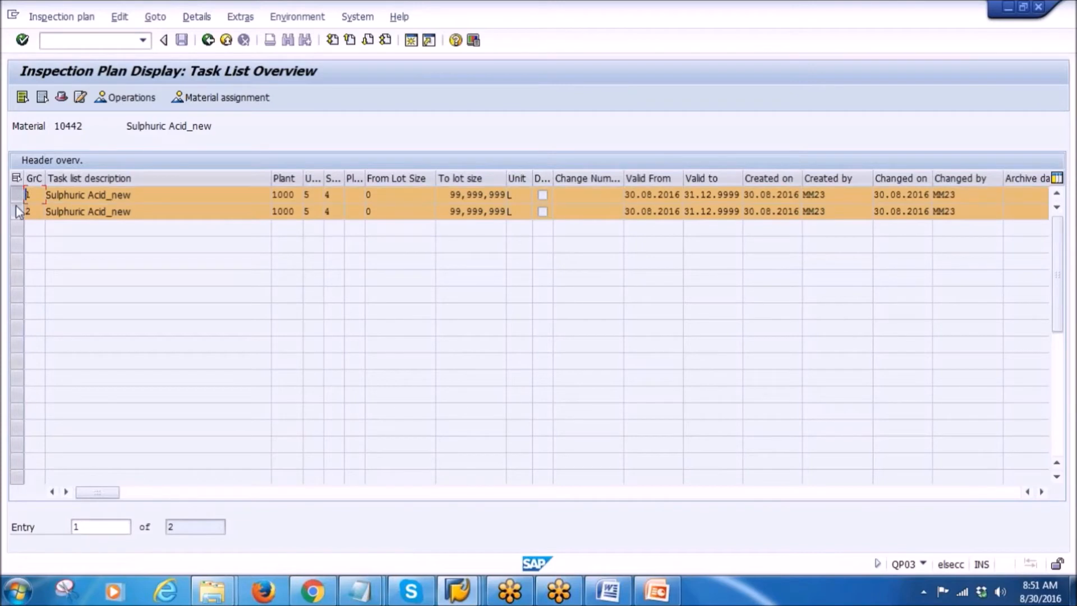
click(18, 212)
click(121, 98)
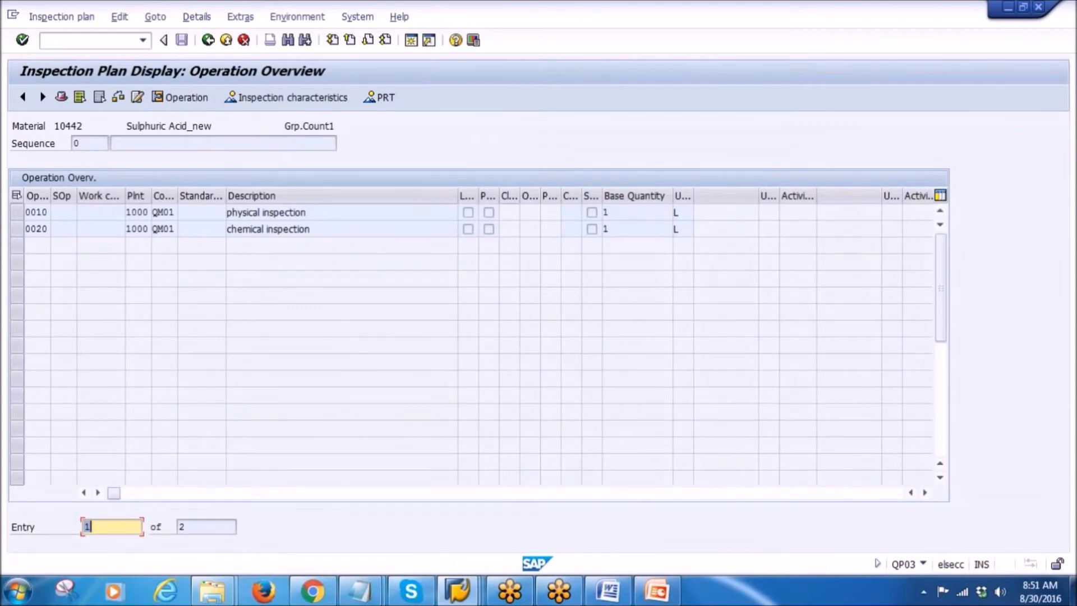
click(207, 40)
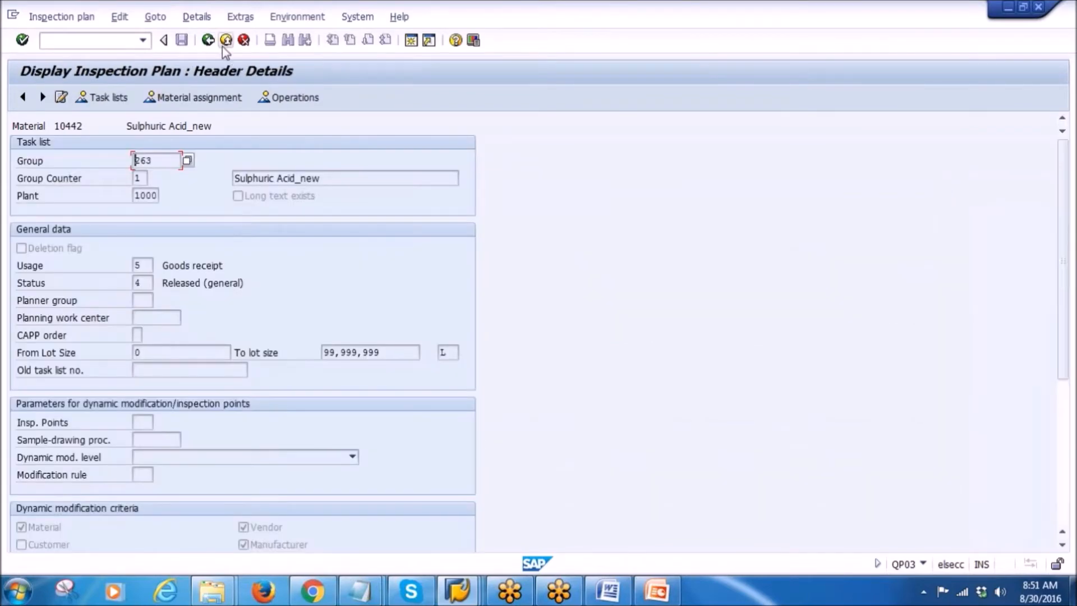
click(207, 39)
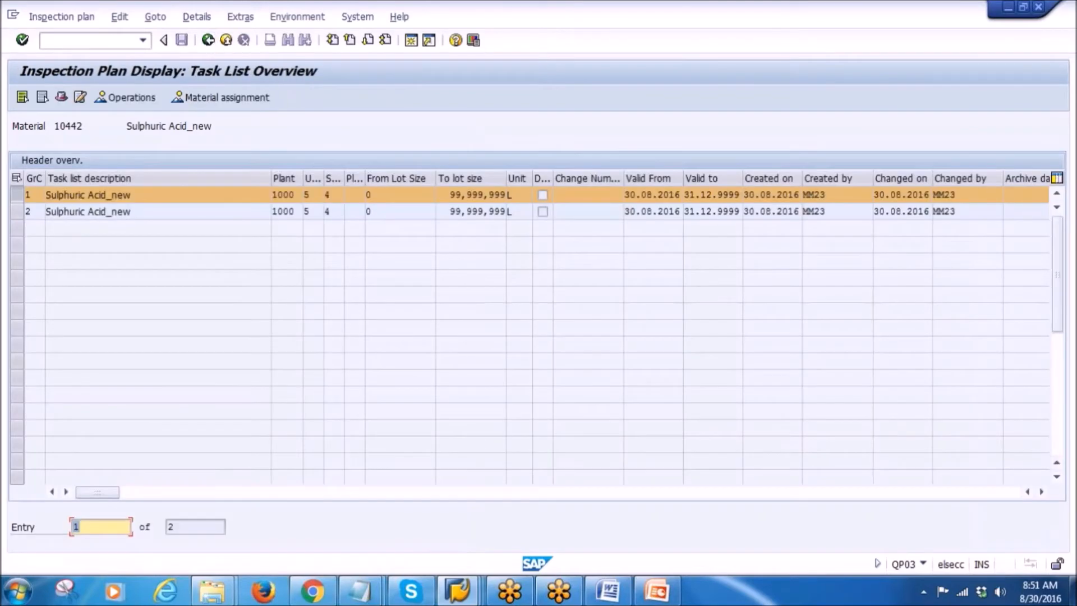
- Select only the task list with group counter 2 and view its operations
click(18, 193)
click(18, 213)
click(116, 99)
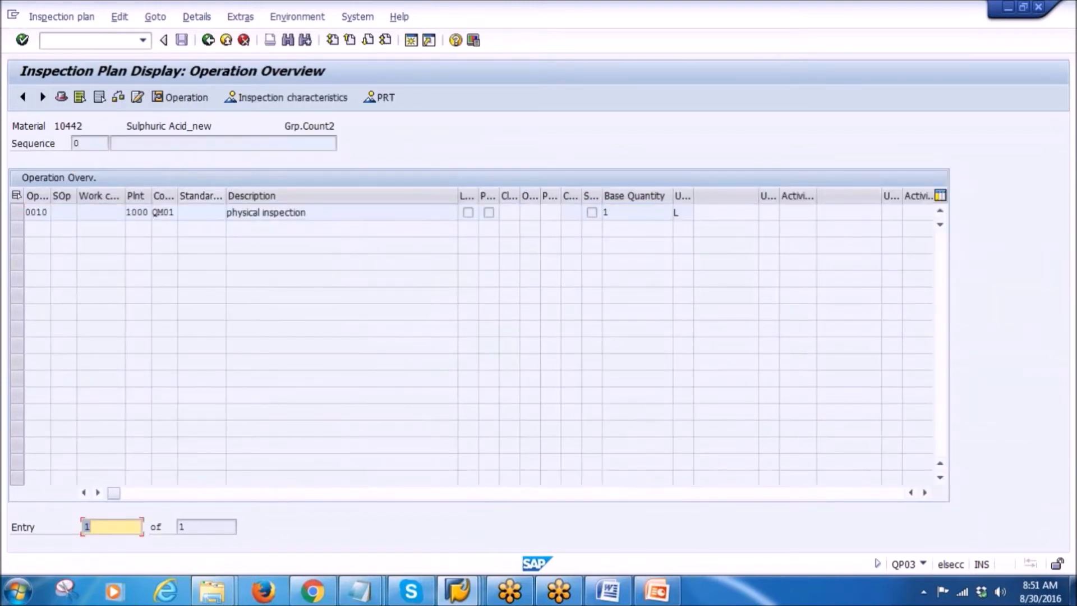
- Return to the initial screen for displaying inspection plans and clear the group, keeping material 10442 and plant 1000
click(207, 39)
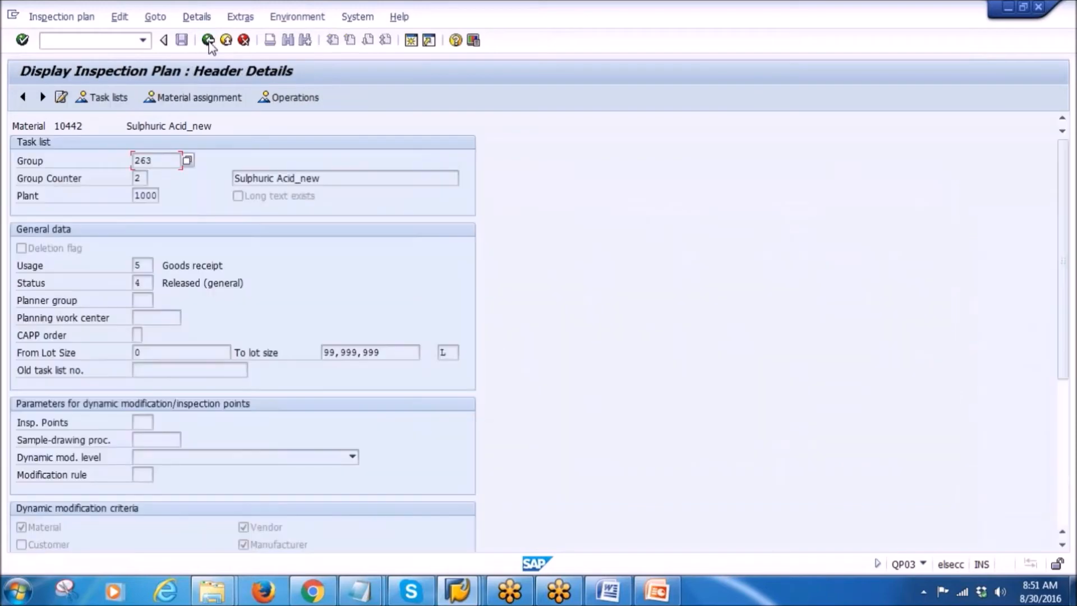
click(208, 40)
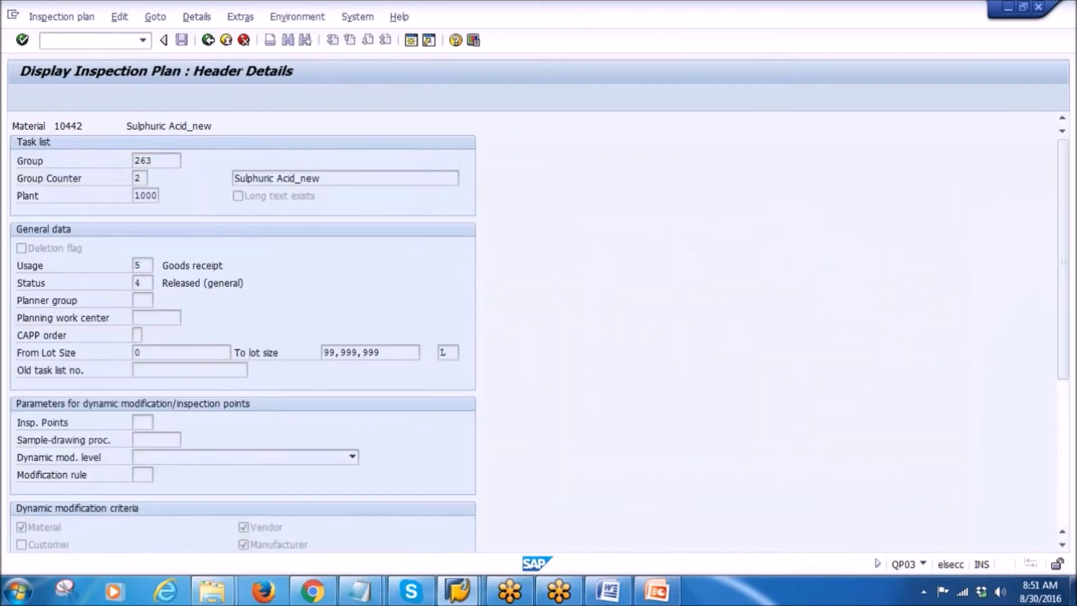
click(208, 40)
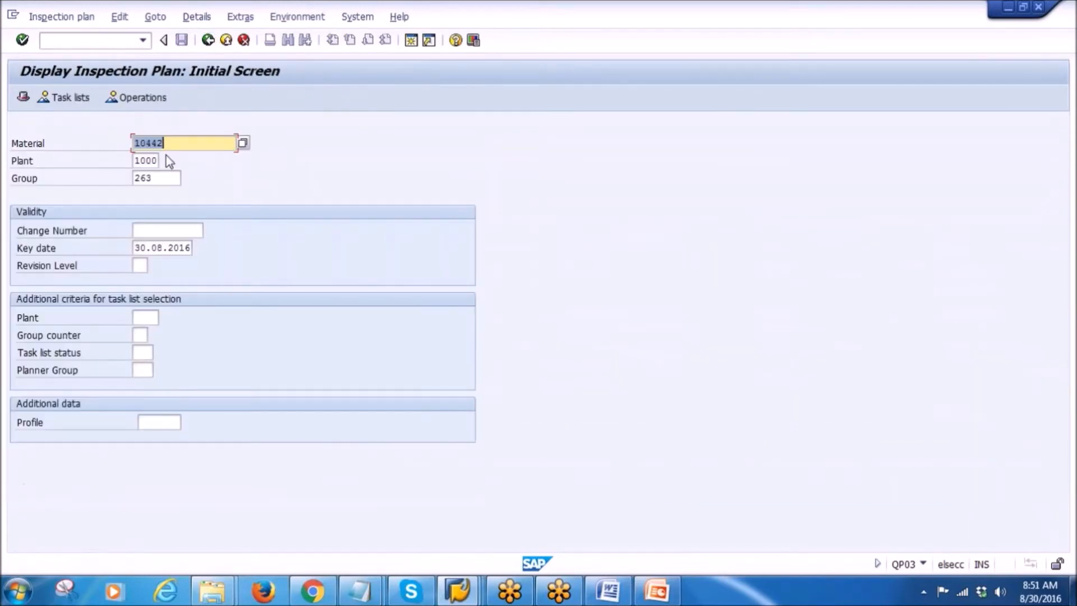
key(Tab)
key(Tab)
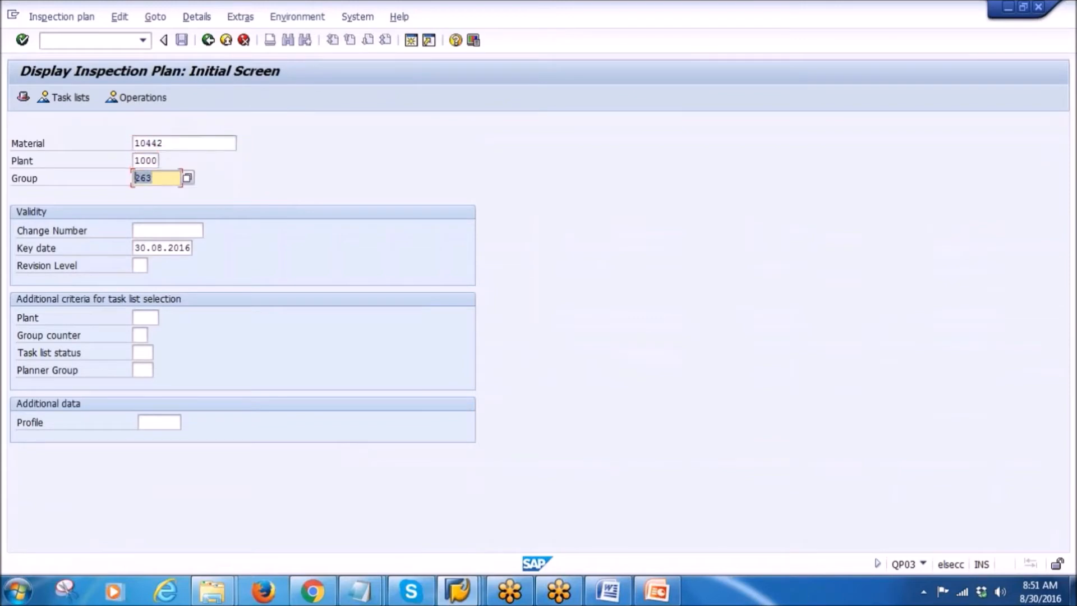
key(BackSpace)
drag(169, 143, 113, 140)
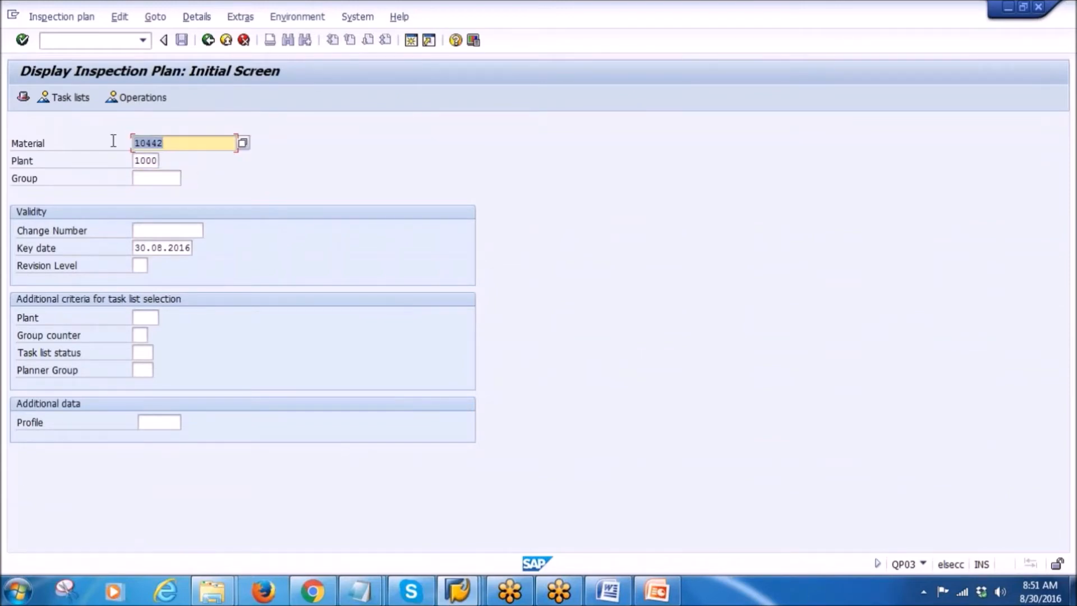
click(153, 161)
- Switch to Notepad and bring the untitled notes with the transaction codes and operations to the front
click(359, 591)
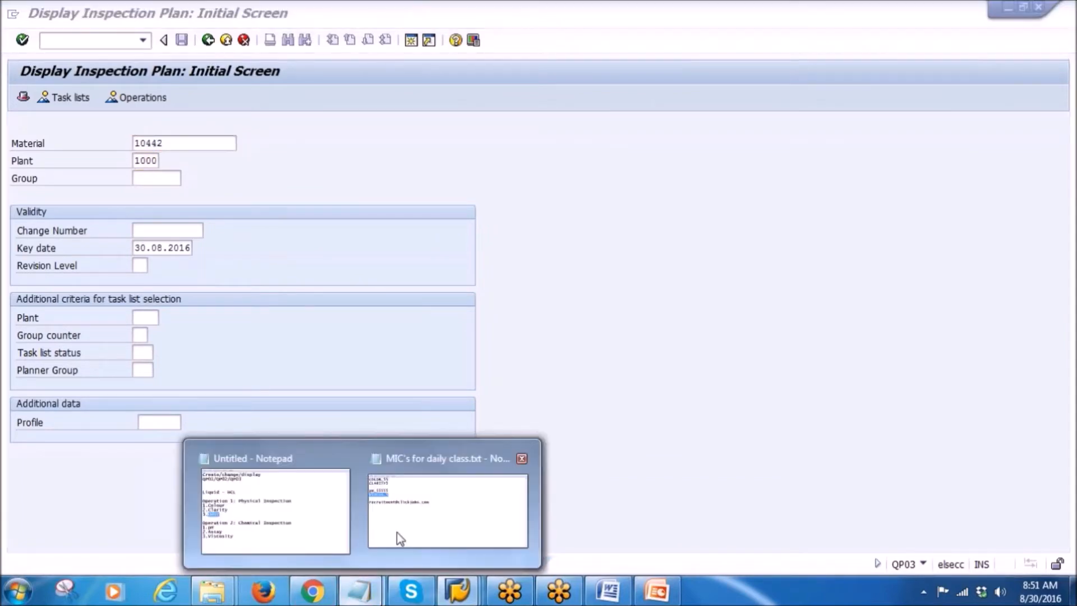
click(424, 507)
click(359, 591)
click(275, 510)
drag(547, 106, 533, 27)
- Add the line "Material/Plant -> 99 Alternate Inspection Plans" below the transaction codes in the notes and minimize both Notepad windows
click(288, 122)
click(391, 166)
click(267, 125)
key(Return)
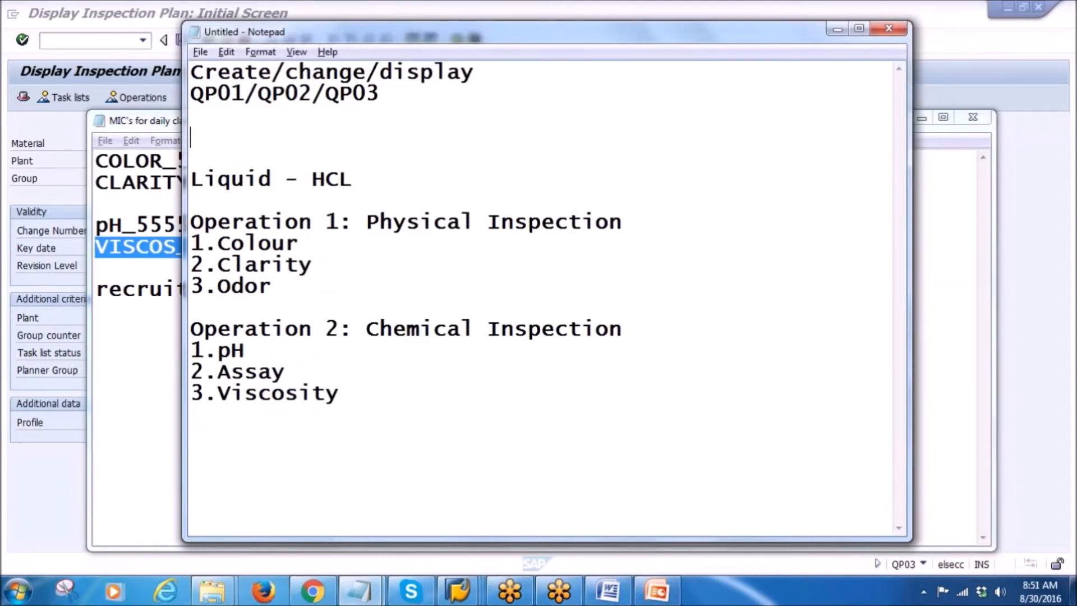
text(Material)
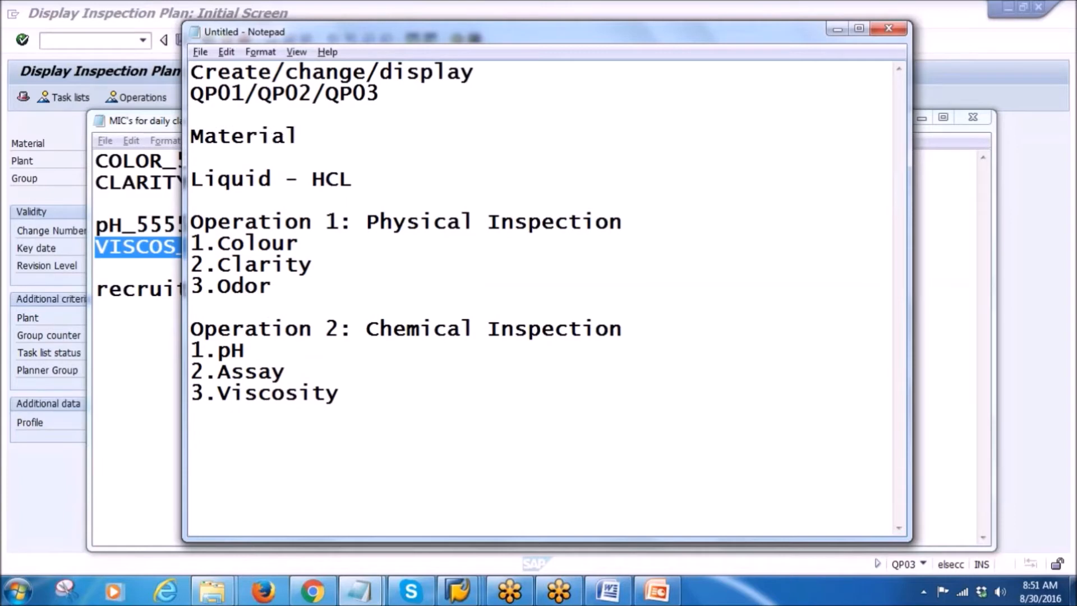
text(/Plant)
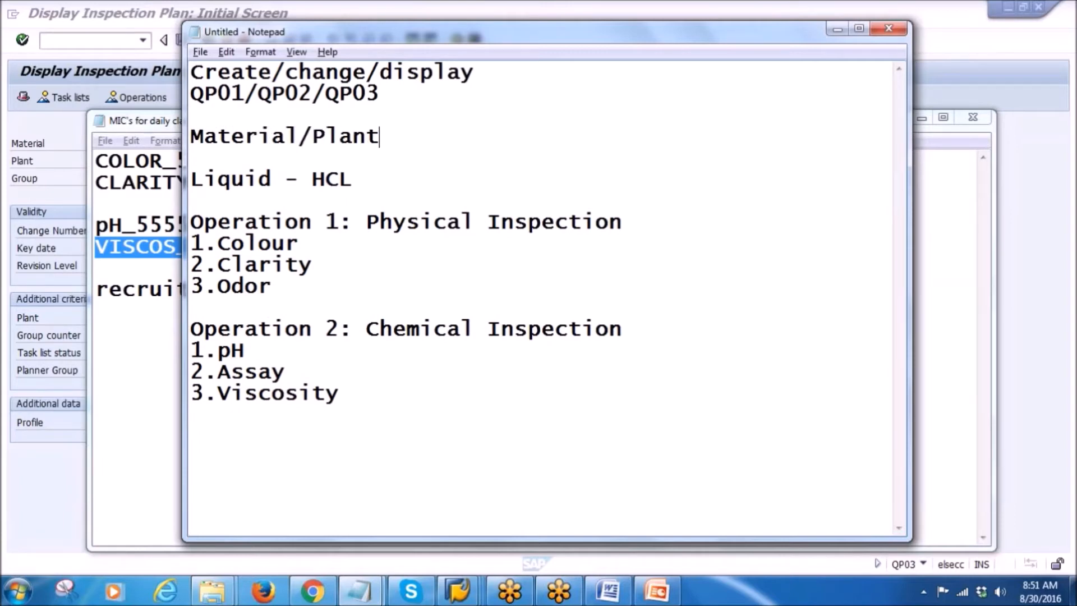
text( -> 99 Alternate)
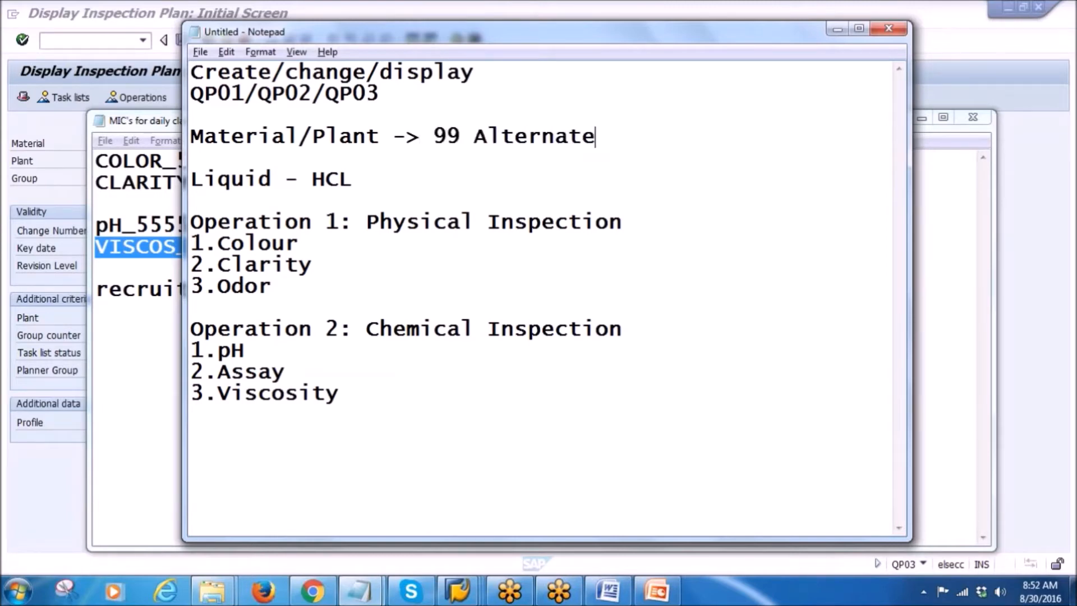
text( Inspe)
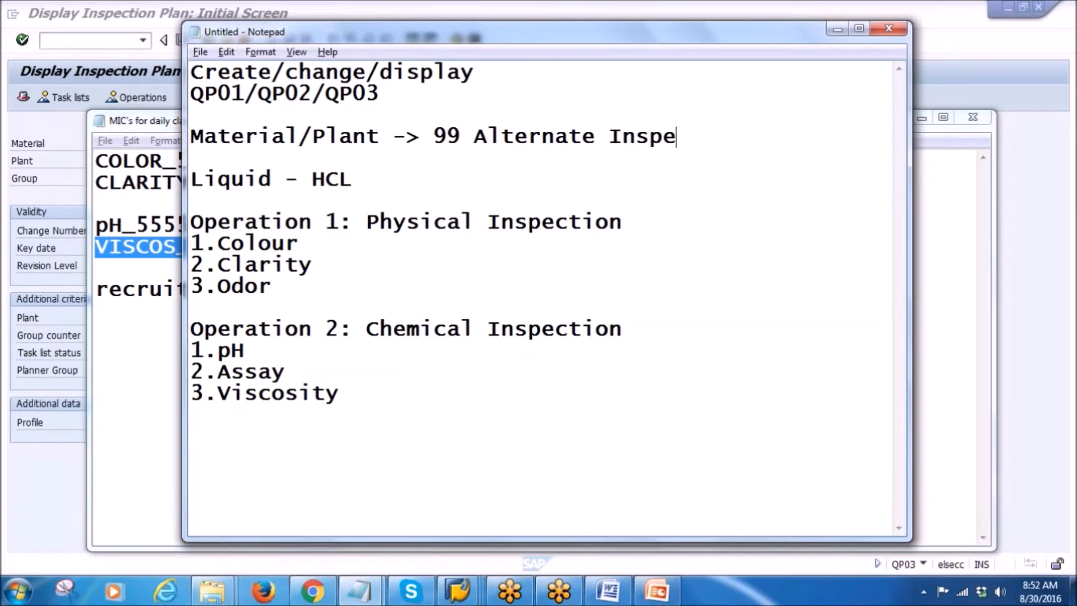
text(ction Plans)
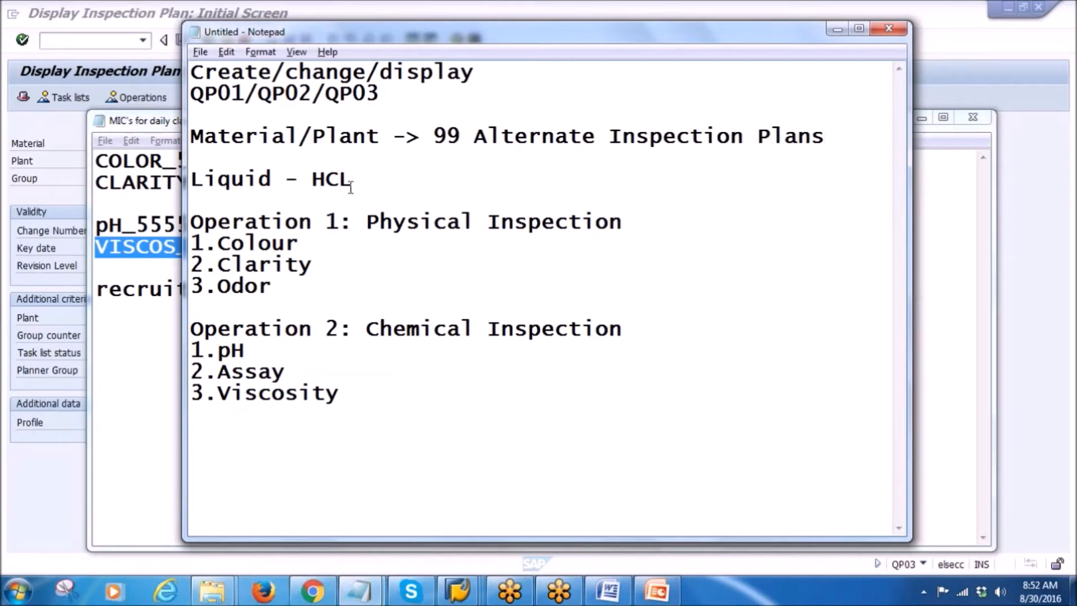
drag(449, 40, 393, 66)
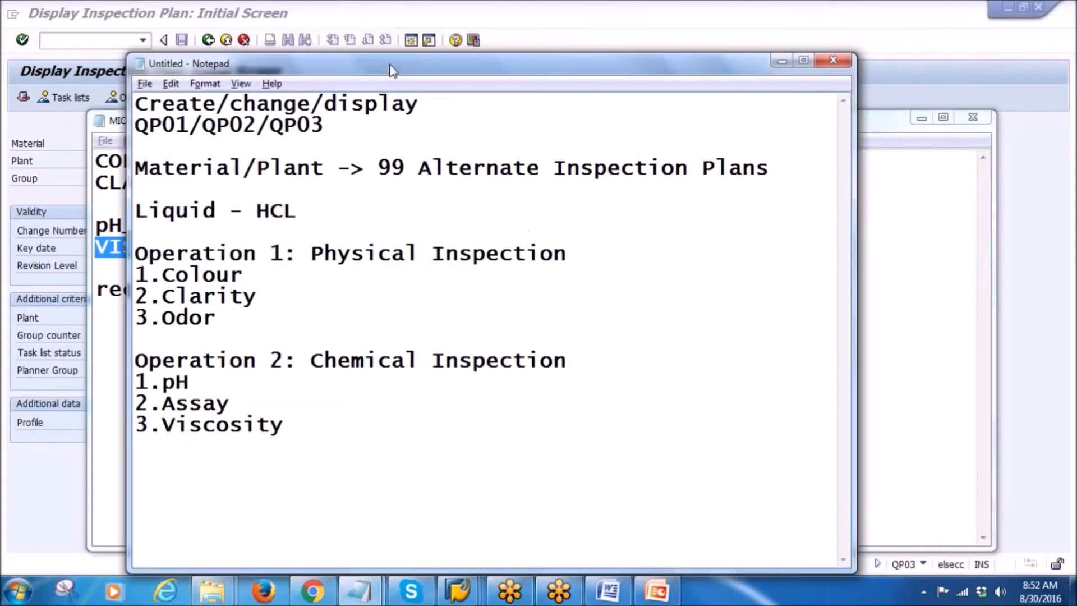
click(780, 59)
click(921, 117)
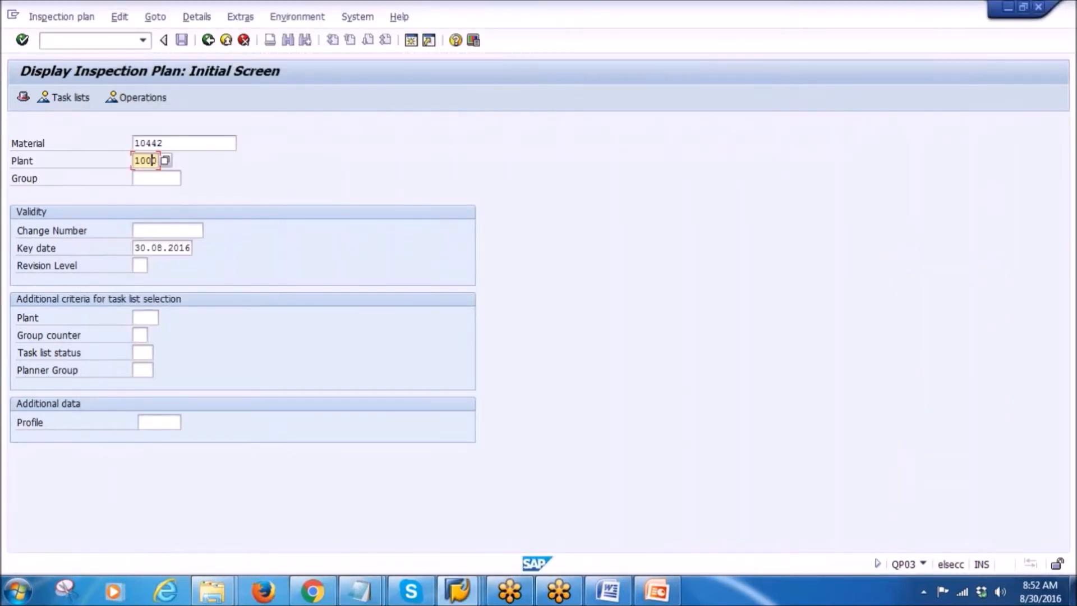
- Switch to changing inspection plans and open the task list overview of material 10442 in plant 1000 with the group cleared
click(51, 21)
click(62, 72)
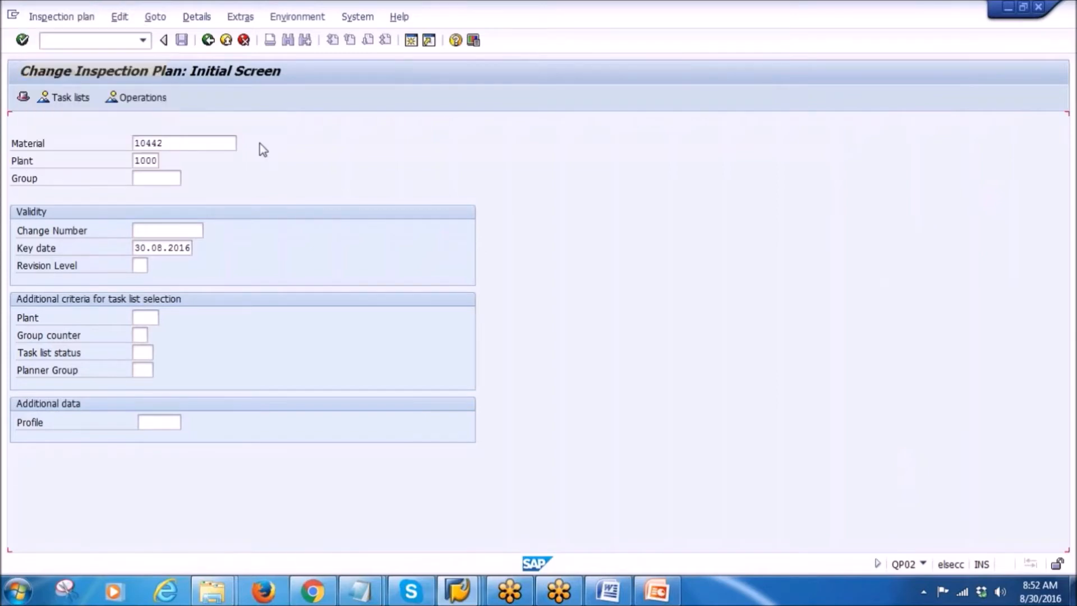
key(Tab)
key(Tab)
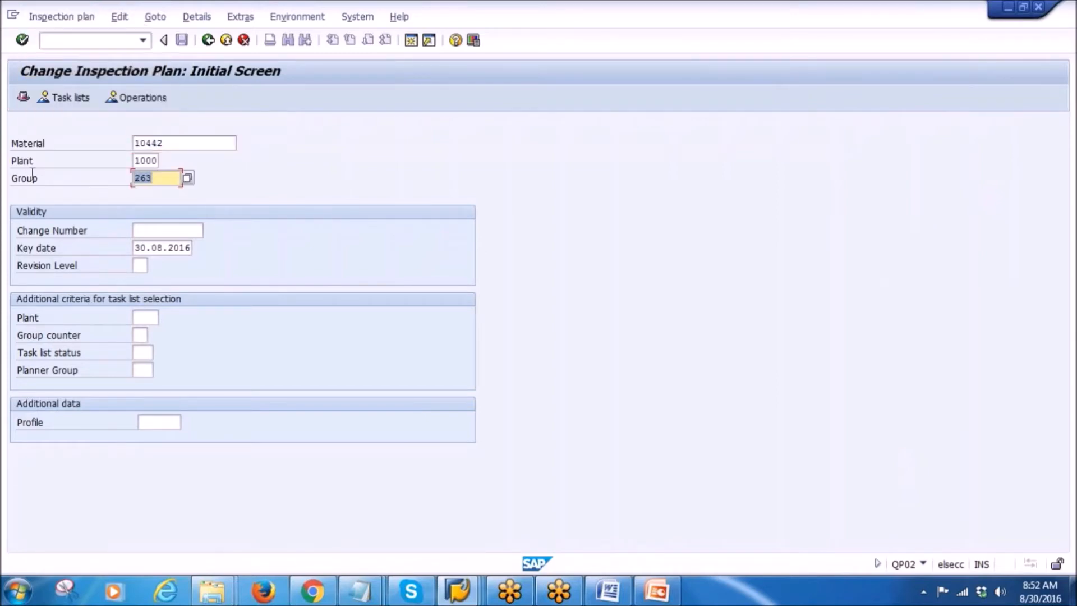
key(Delete)
key(Return)
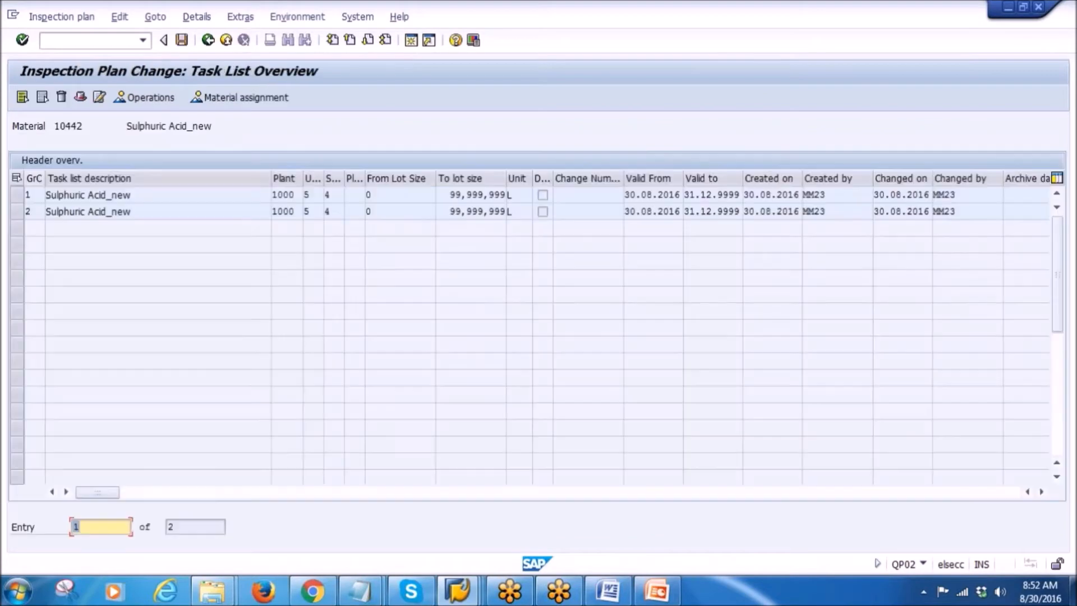
- Open the header details of the task list with group counter 2 and show its material assignment
click(17, 216)
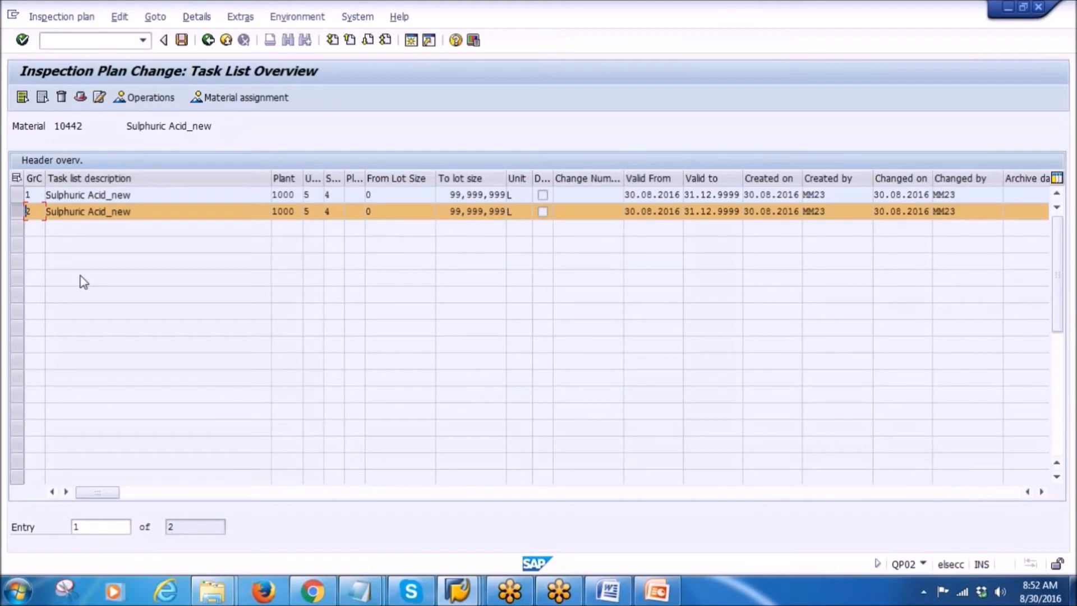
click(80, 99)
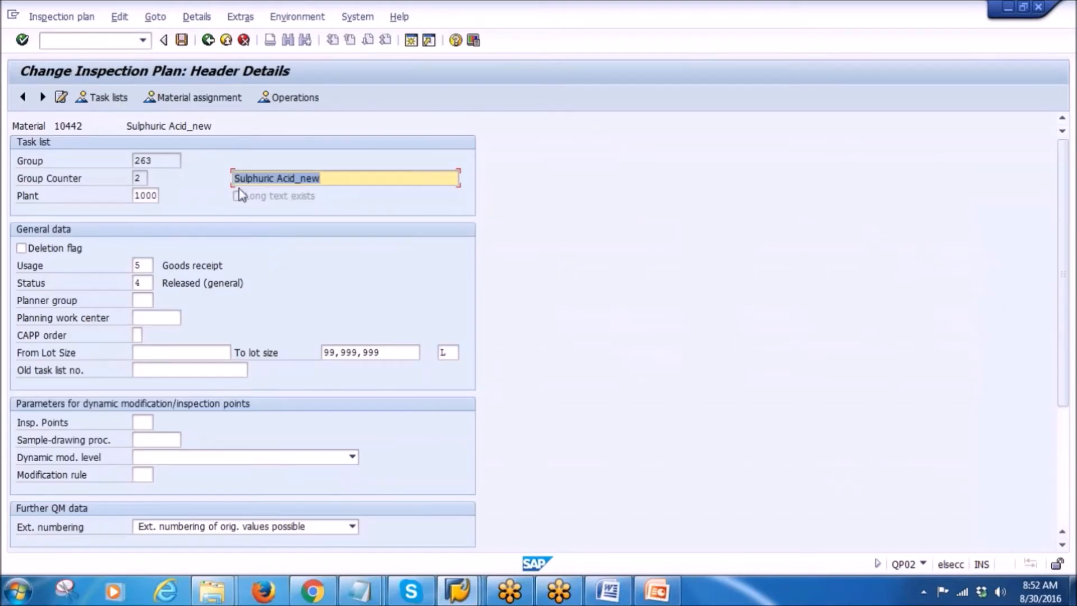
click(171, 98)
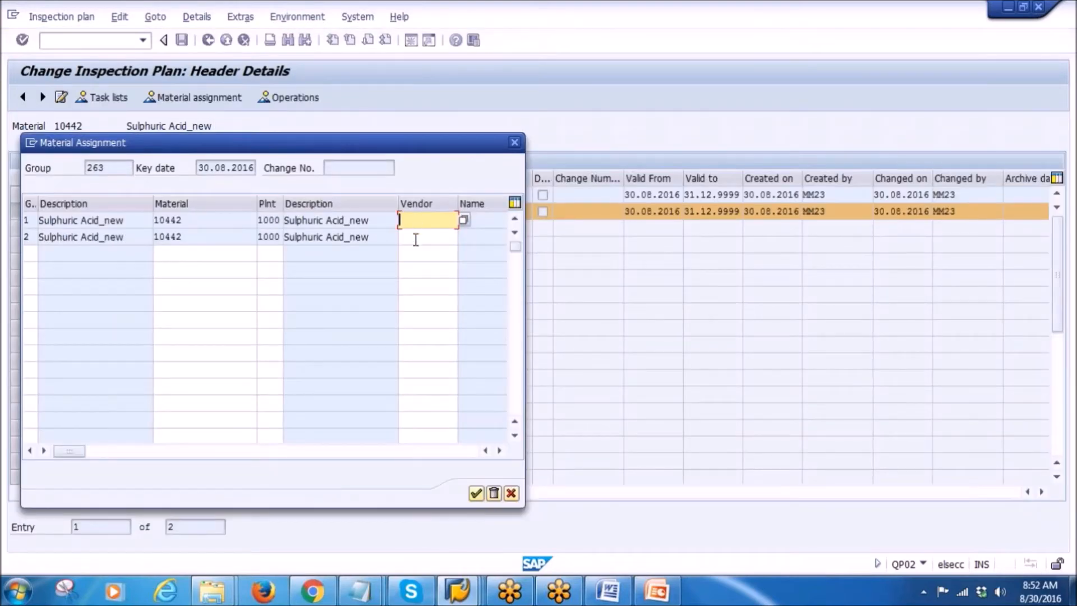
- Examine the material, plant, description and vendor fields for group counters 1 and 2 in the material assignment
click(416, 239)
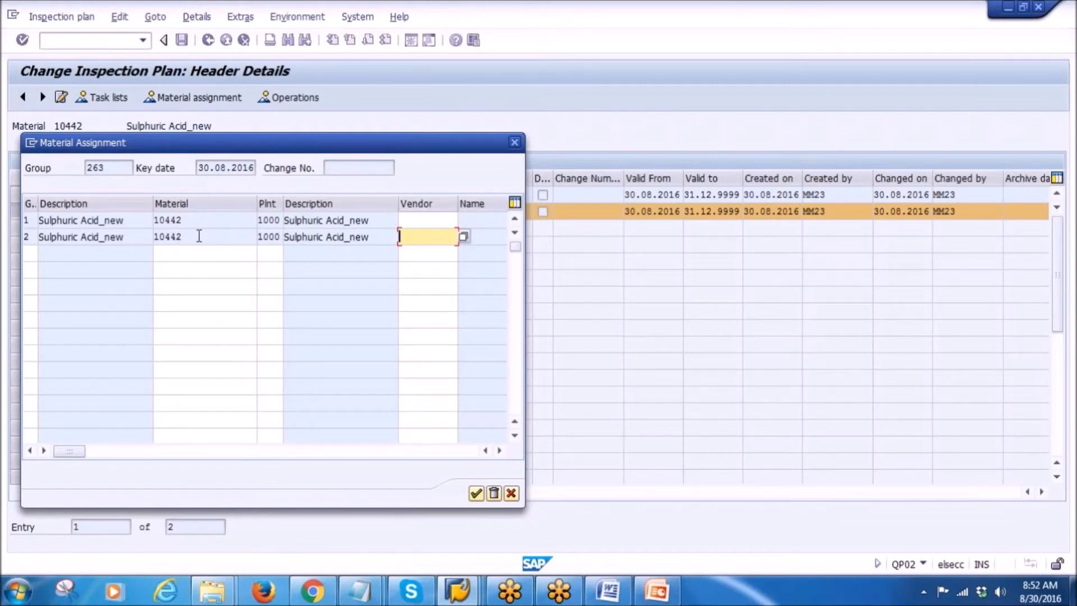
drag(199, 236, 143, 236)
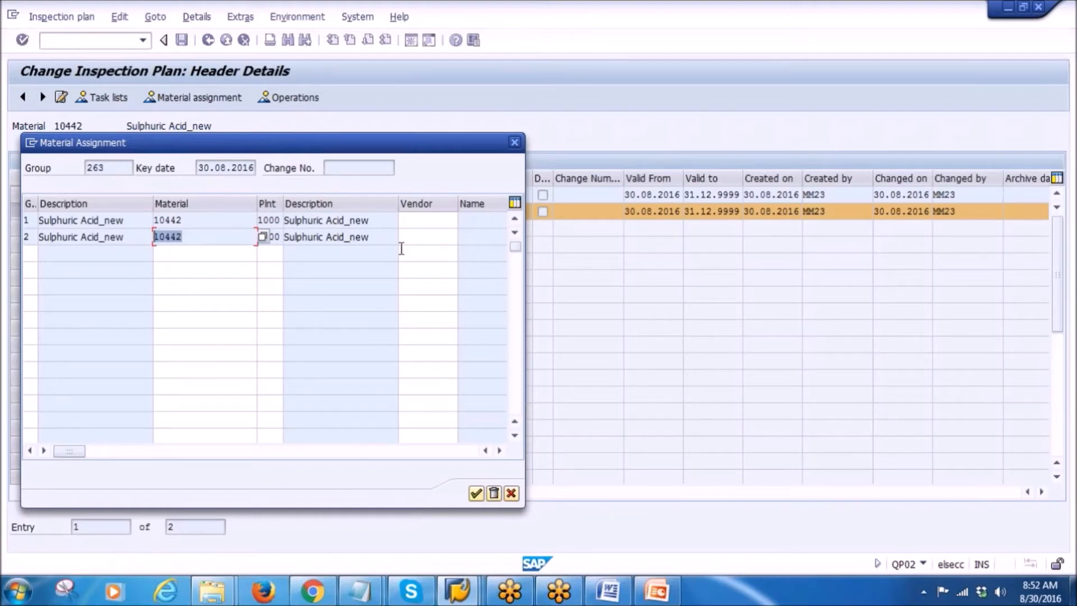
click(414, 237)
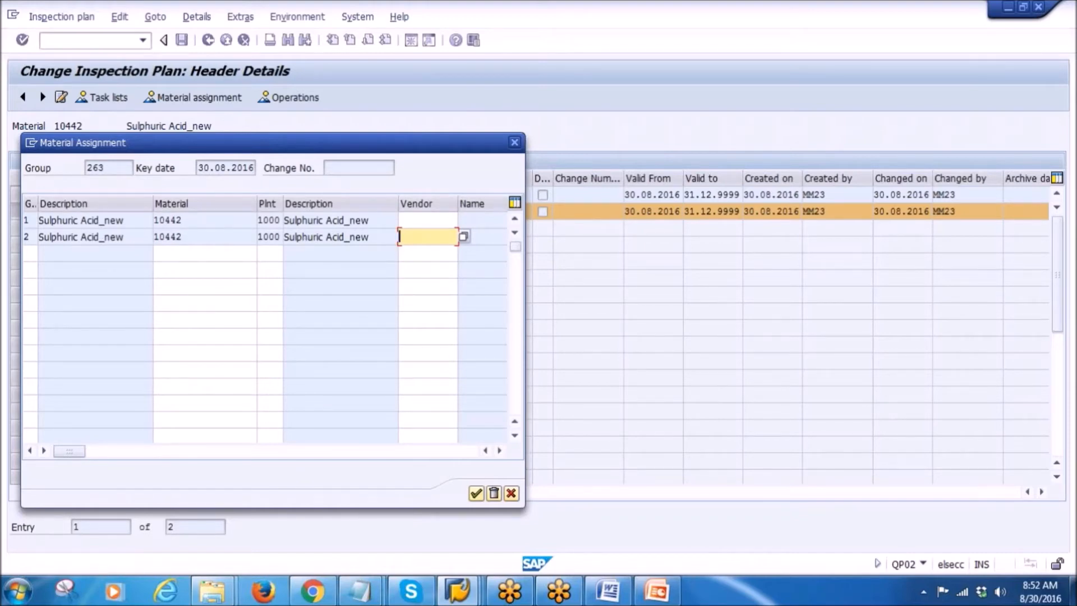
click(28, 237)
click(87, 237)
click(182, 238)
click(335, 239)
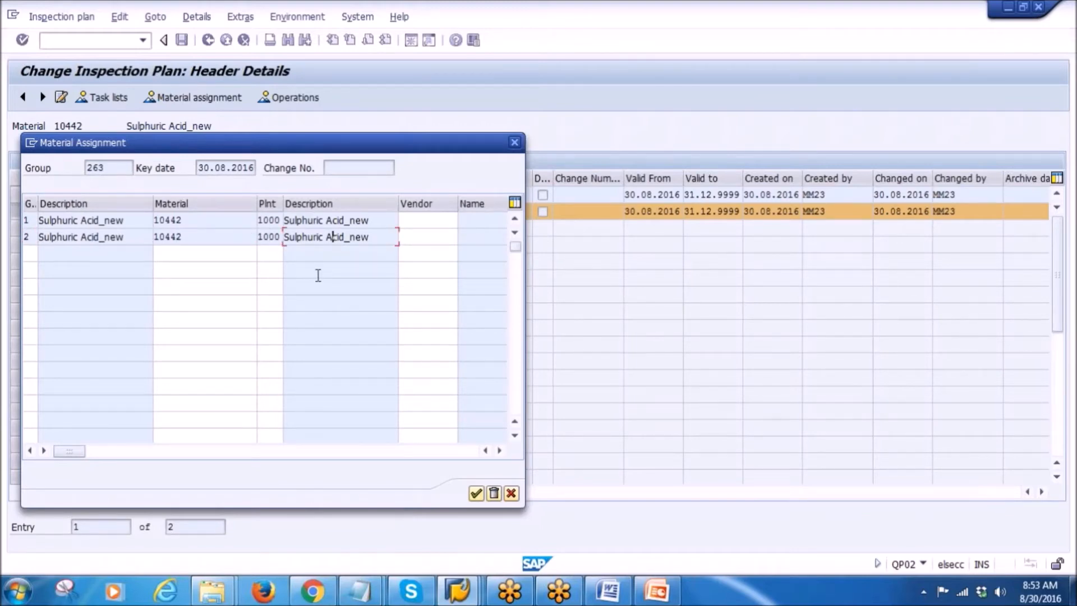
click(418, 221)
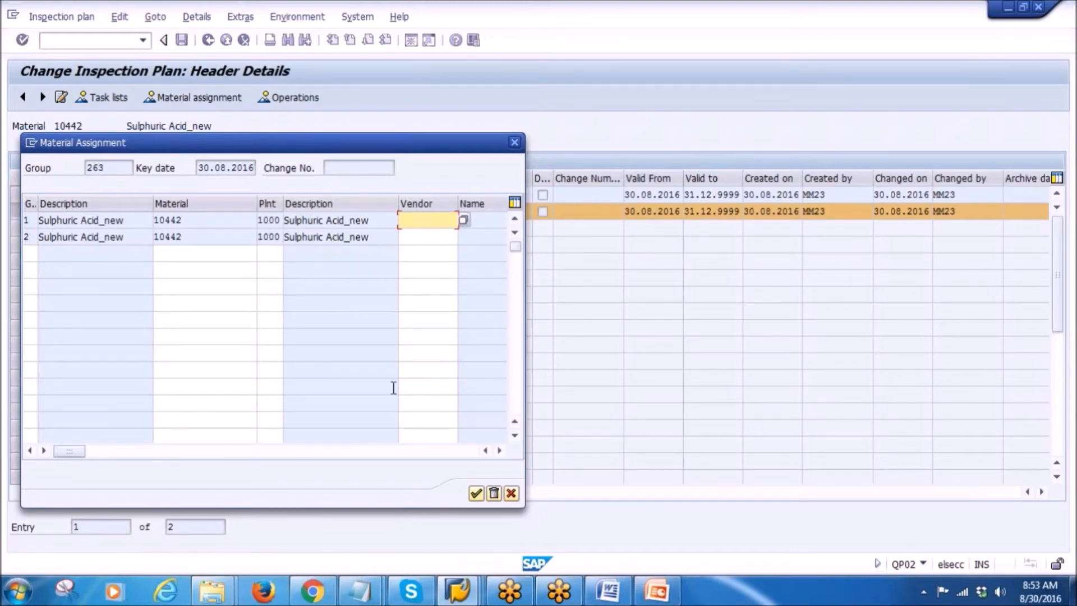
mouse_move(70, 451)
mouse_down()
mouse_move(423, 464)
mouse_move(70, 453)
mouse_up()
- Close the material assignment without changes and save the inspection plan
click(511, 493)
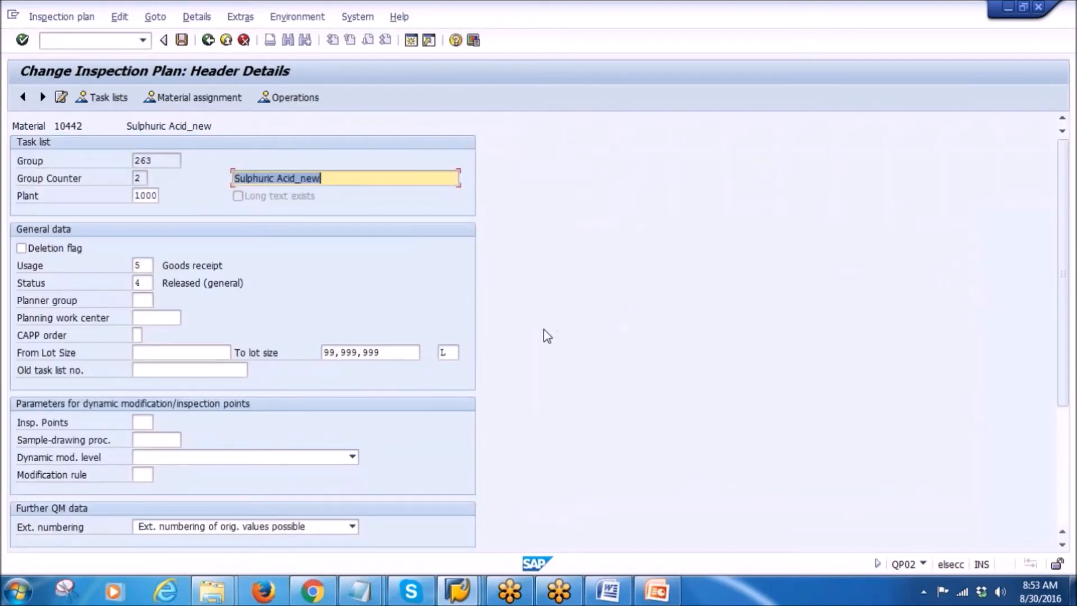
click(181, 40)
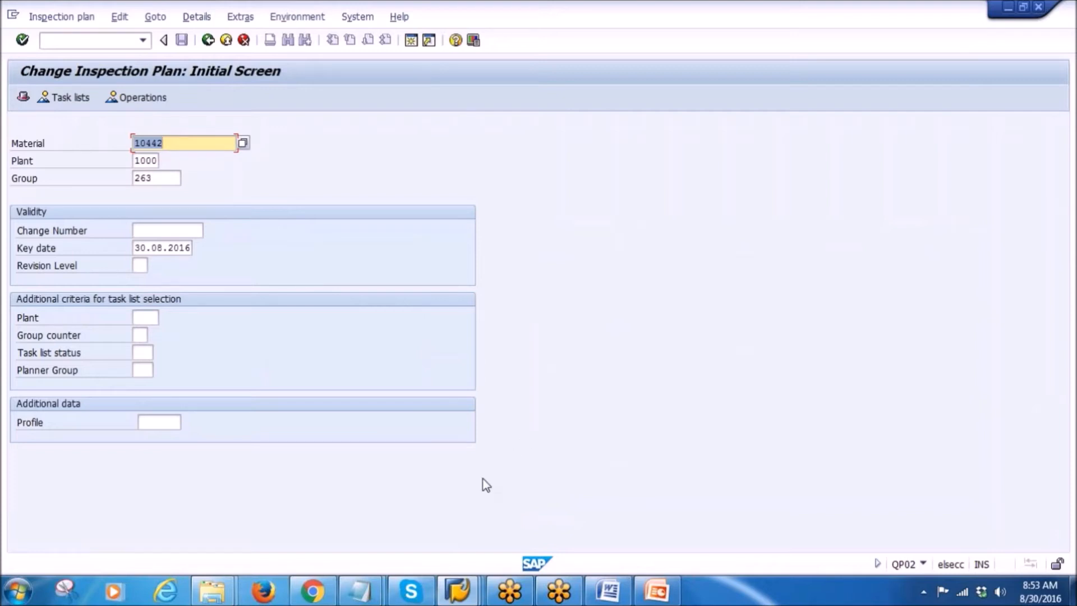
- Close the Notepad file "MIC's for daily class.txt"
mouse_move(359, 590)
click(397, 523)
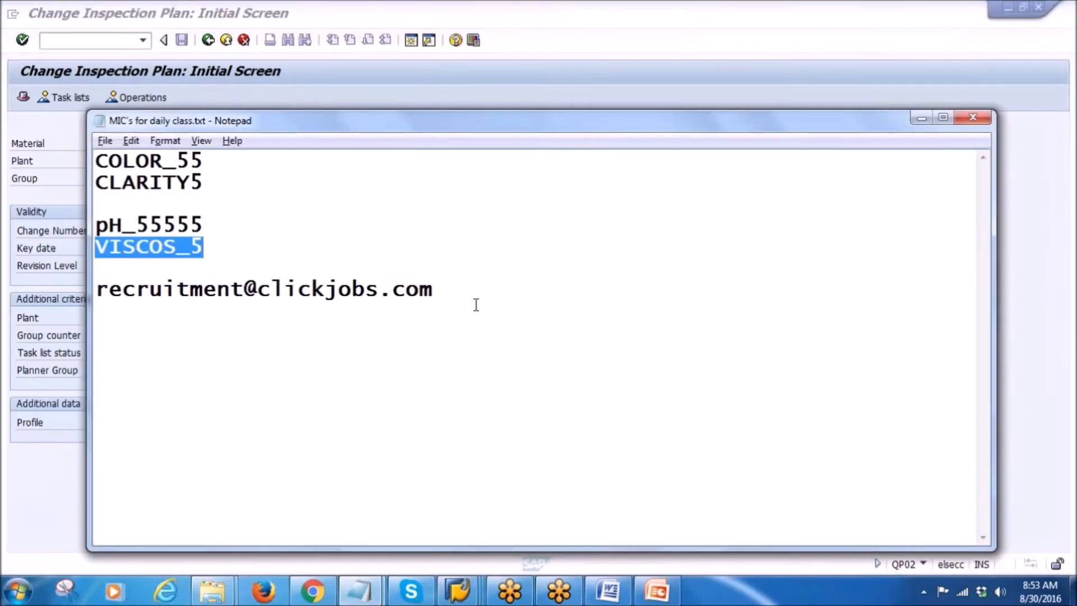
click(973, 121)
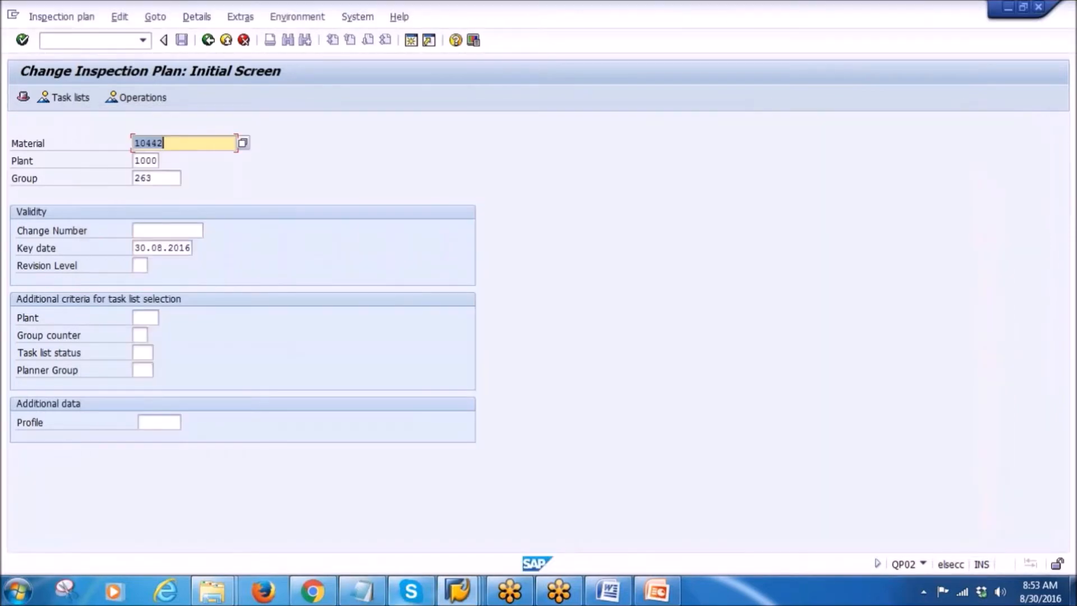
- Add the line "different Materials" below the operations list in the untitled Notepad notes and review the two listed operations
click(360, 588)
click(298, 426)
key(Return)
key(Return)
text(di)
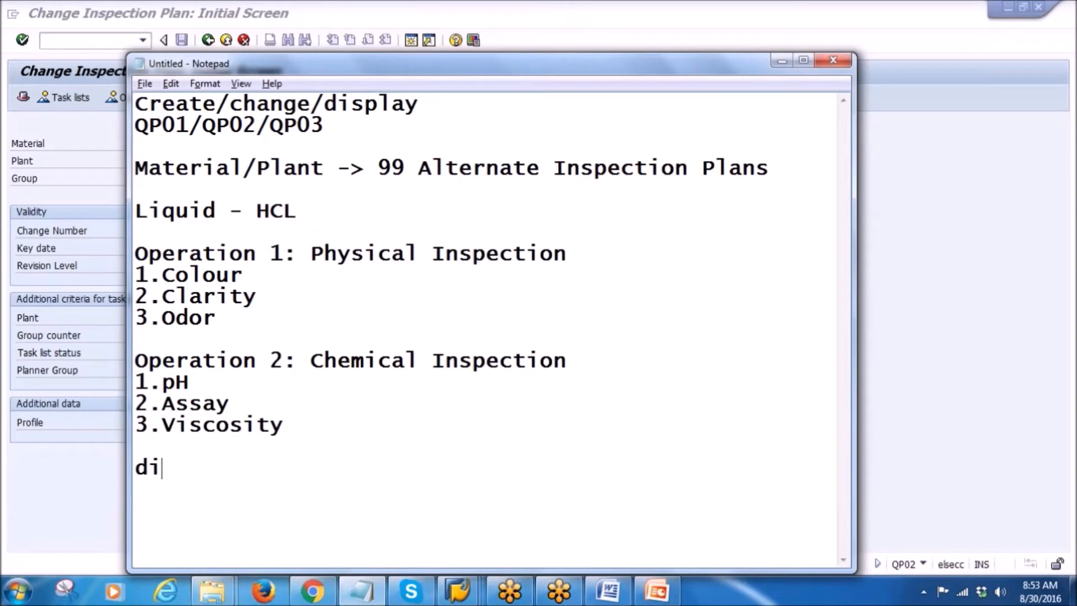
text(fferent Materials)
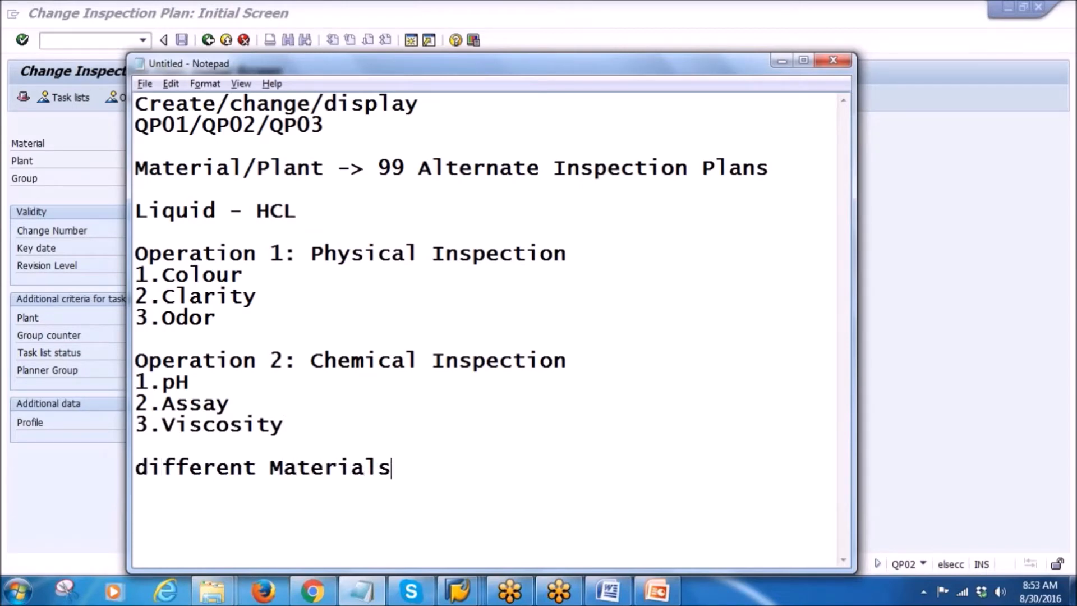
drag(135, 254, 566, 257)
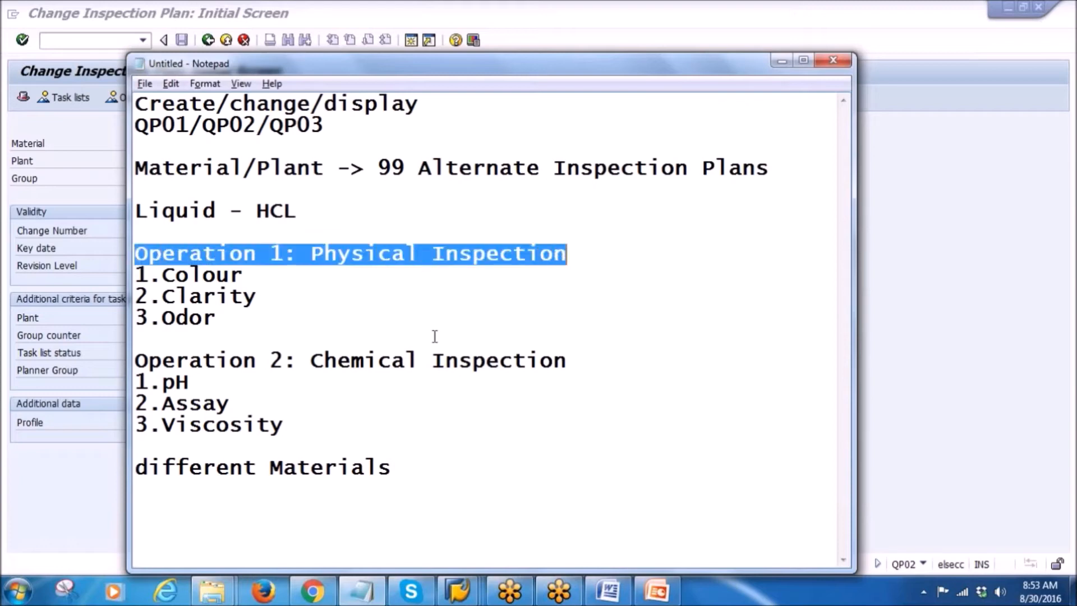
drag(307, 435, 115, 251)
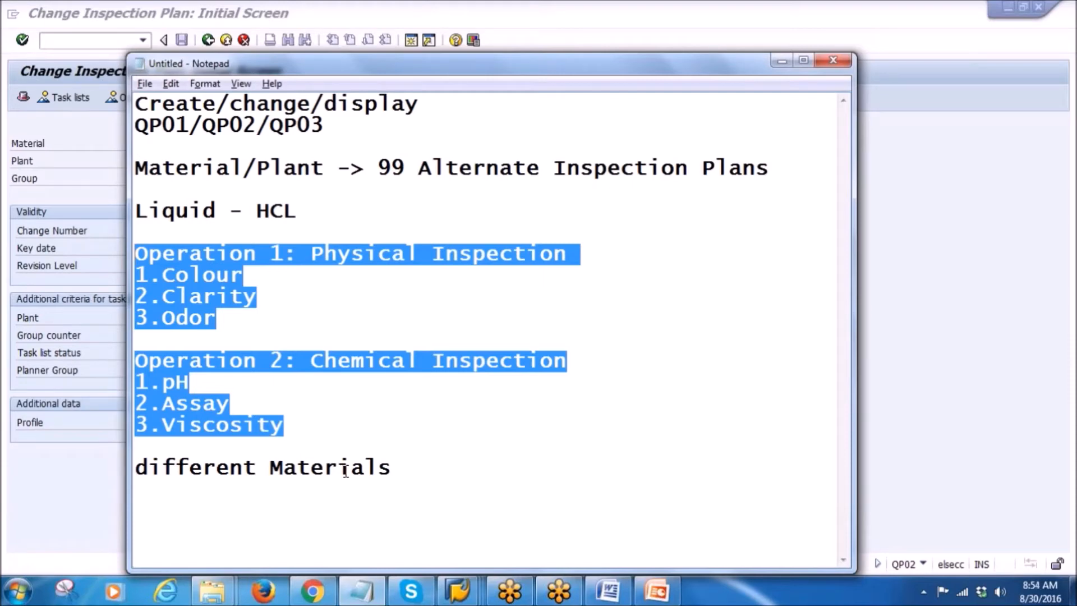
click(399, 470)
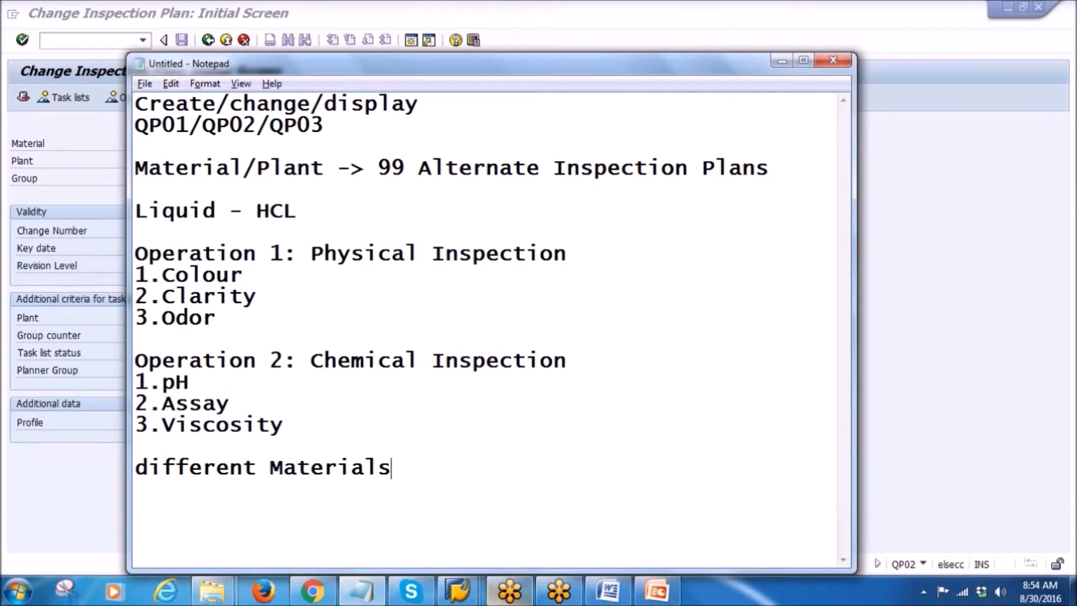
- Switch to the SAP materials list and select the material number 10378 for Cooking Oil
click(457, 590)
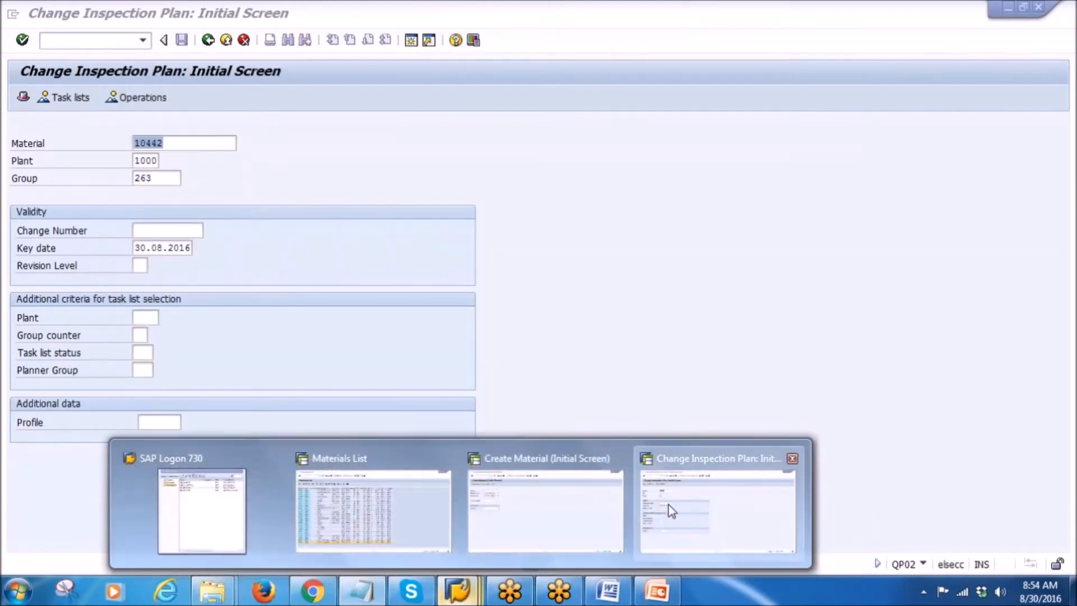
click(700, 500)
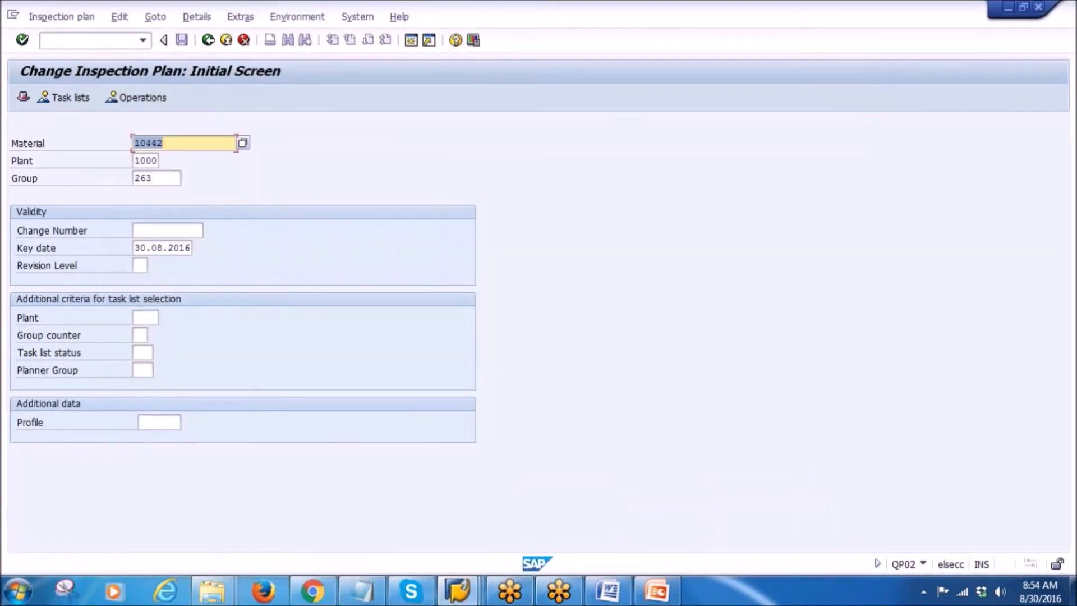
click(457, 590)
click(326, 512)
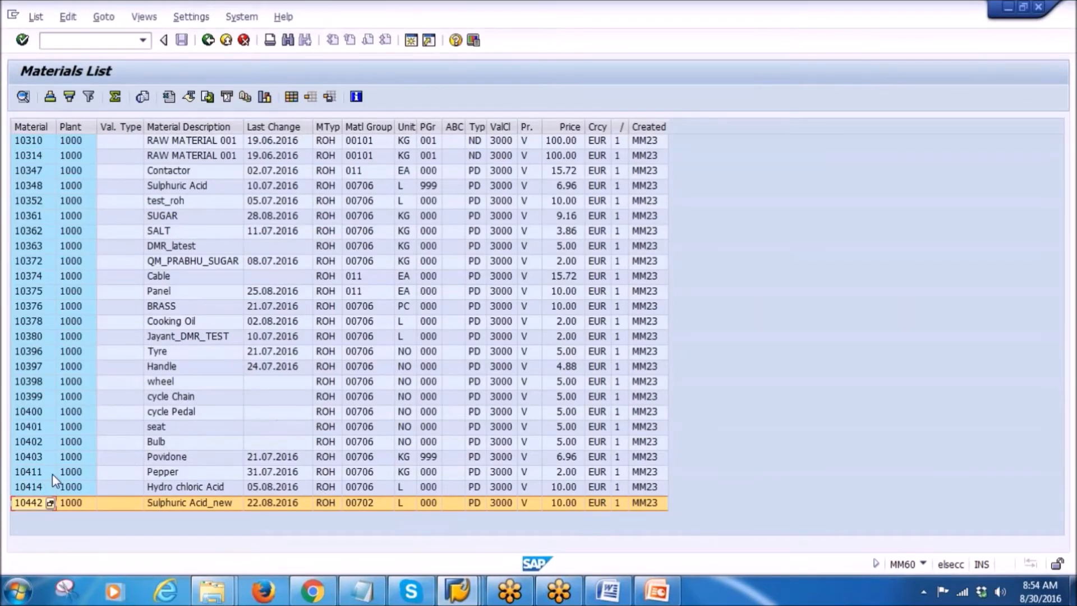
click(26, 473)
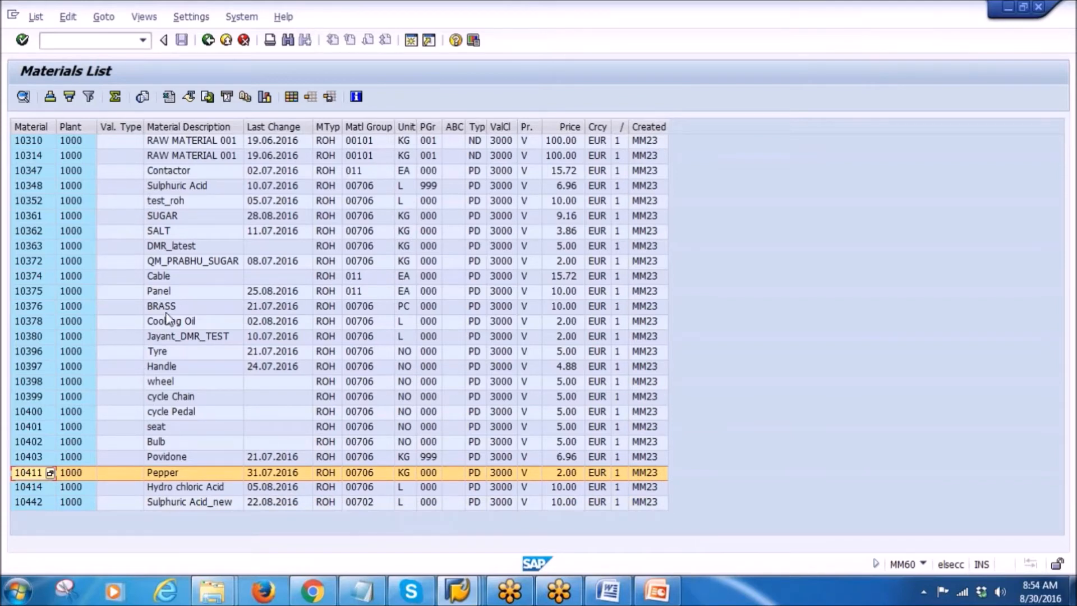
click(35, 326)
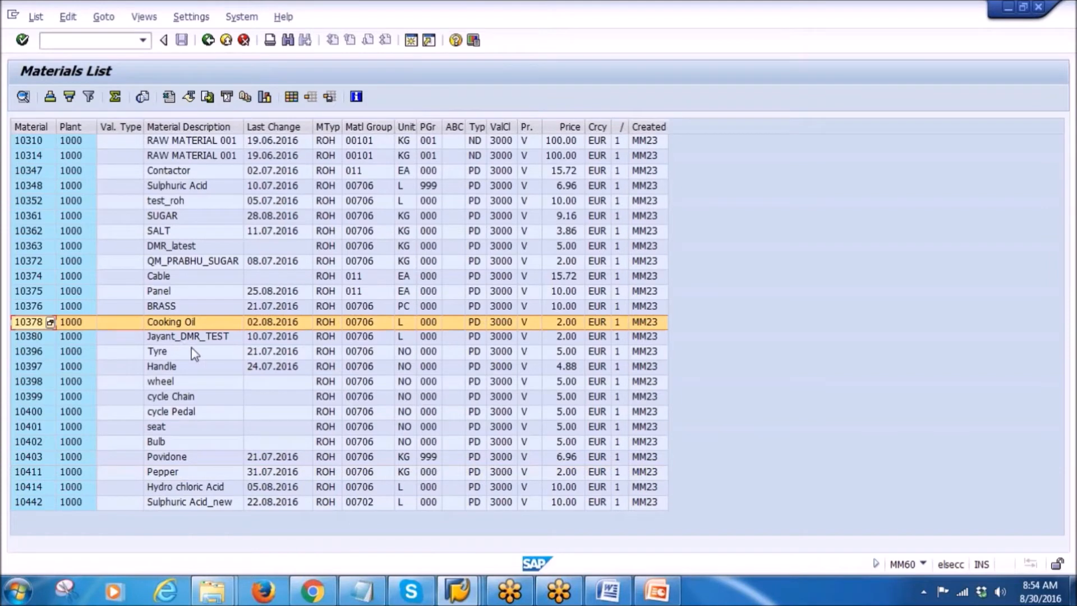
click(42, 326)
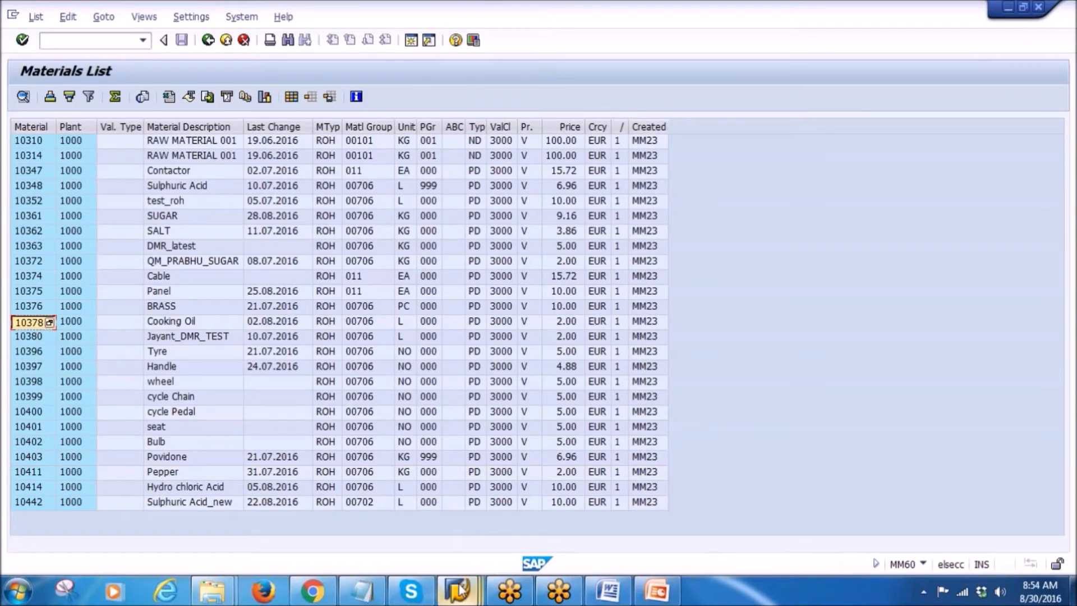
- Return to the inspection plan's initial screen and change from change mode to display mode
mouse_move(457, 590)
click(728, 524)
click(62, 17)
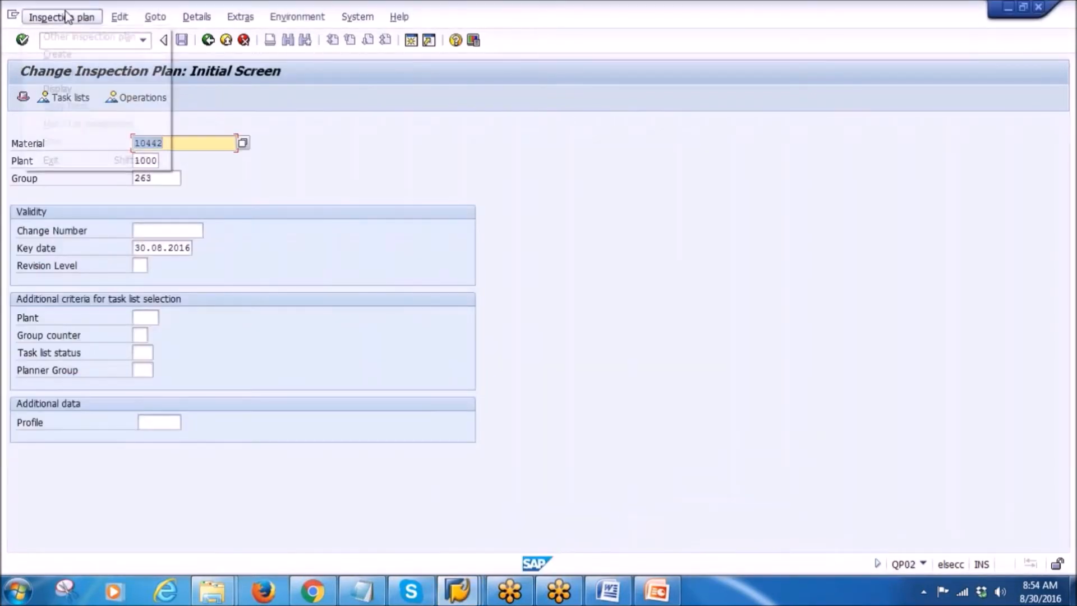
click(73, 87)
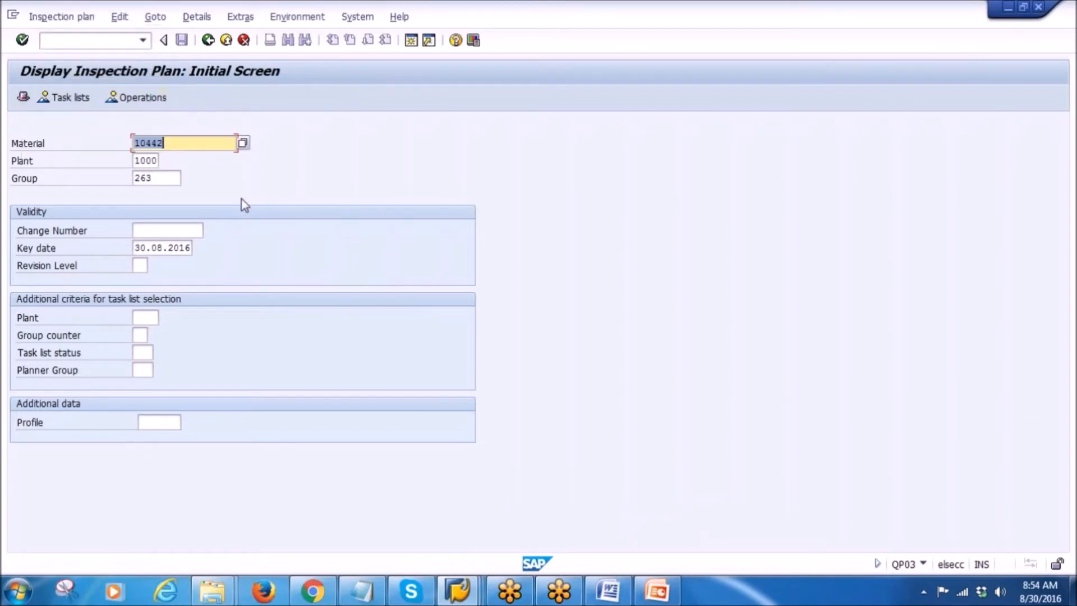
- Display the inspection plan operations for material 10378 in plant 1000, with the group field cleared
key(alt+Tab)
key(alt+Tab)
text(10378)
key(Tab)
key(Tab)
key(Delete)
key(Return)
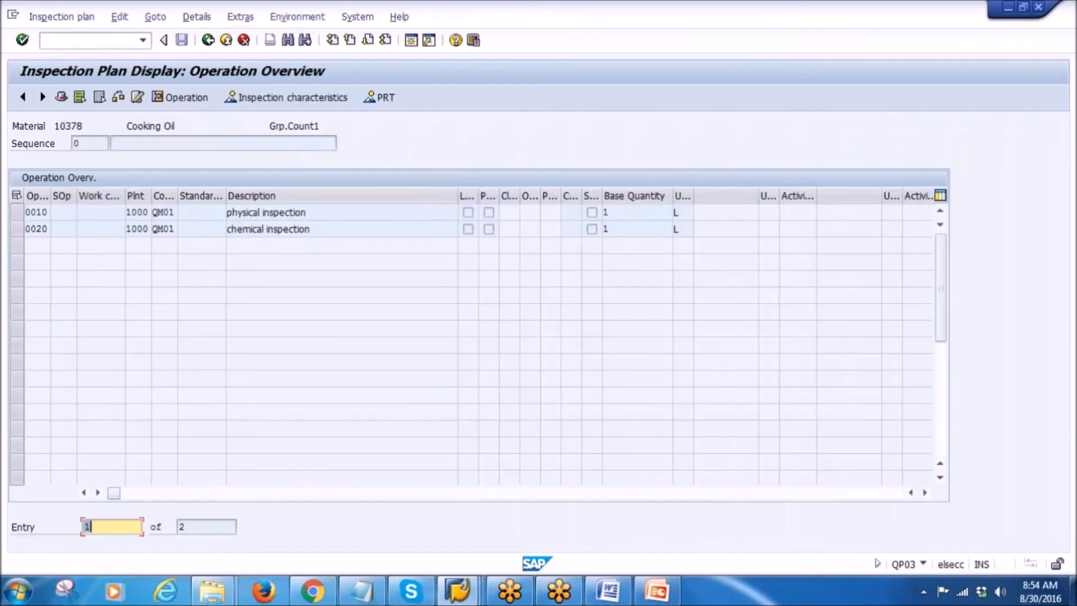
- Leave the Cooking Oil inspection plan and pick material 10352 (test_roh) in the materials list
click(208, 40)
click(208, 40)
click(208, 40)
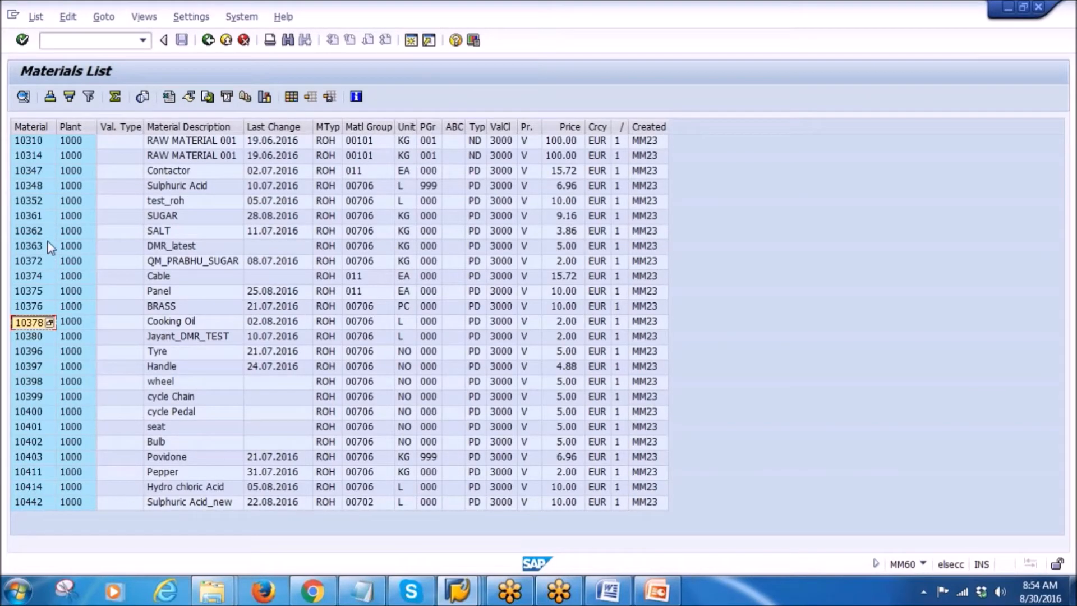
click(25, 232)
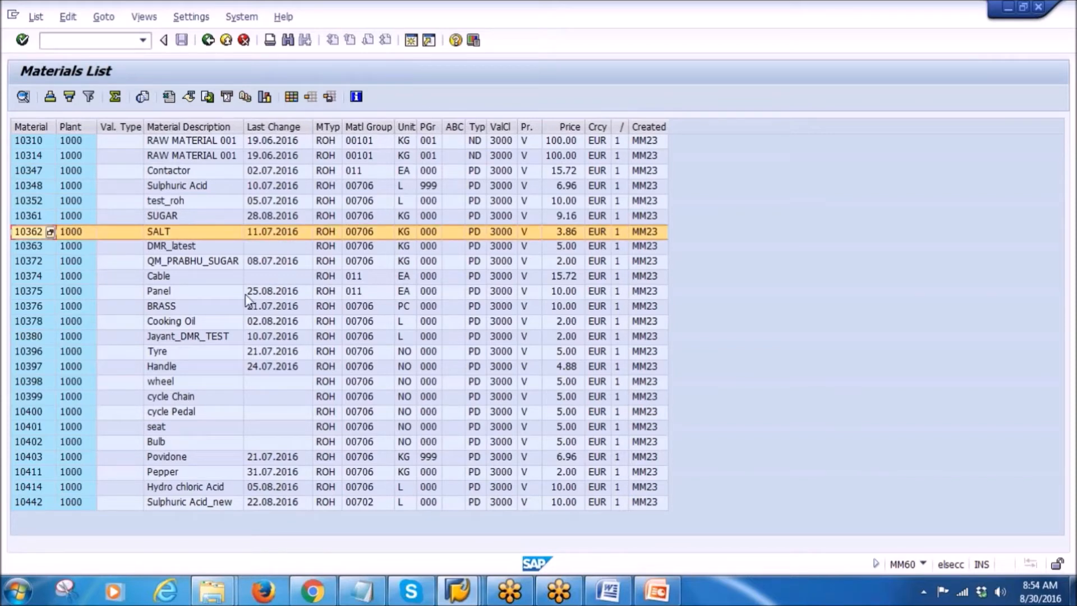
key(F10)
click(408, 97)
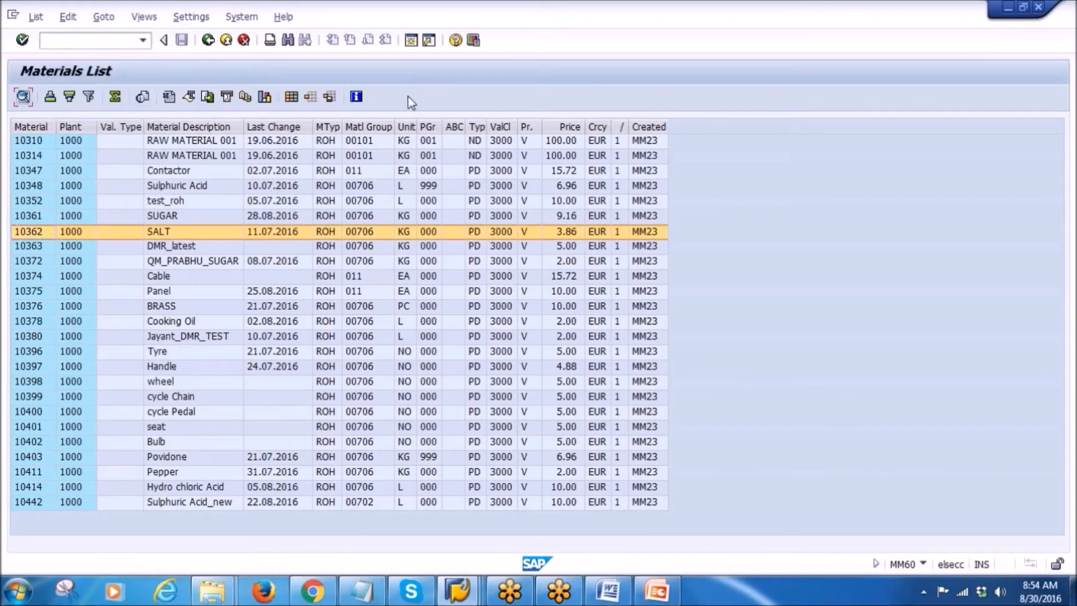
click(27, 201)
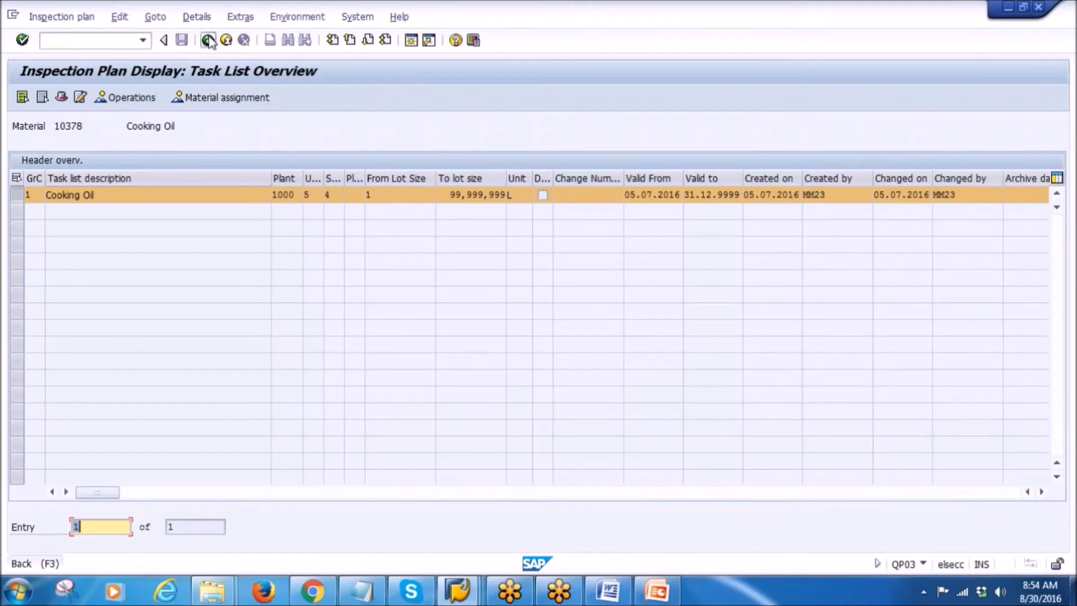
- Display the inspection plan of material 10352 in plant 1000, leaving the group empty
click(208, 39)
text(1035)
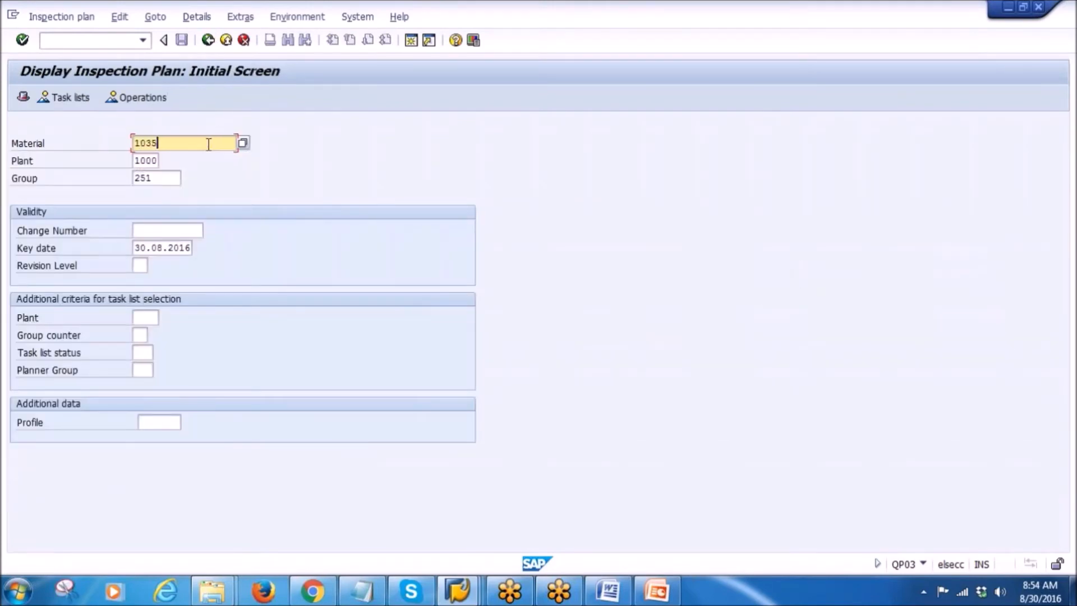
text(2)
key(Tab)
key(Tab)
key(Delete)
key(Return)
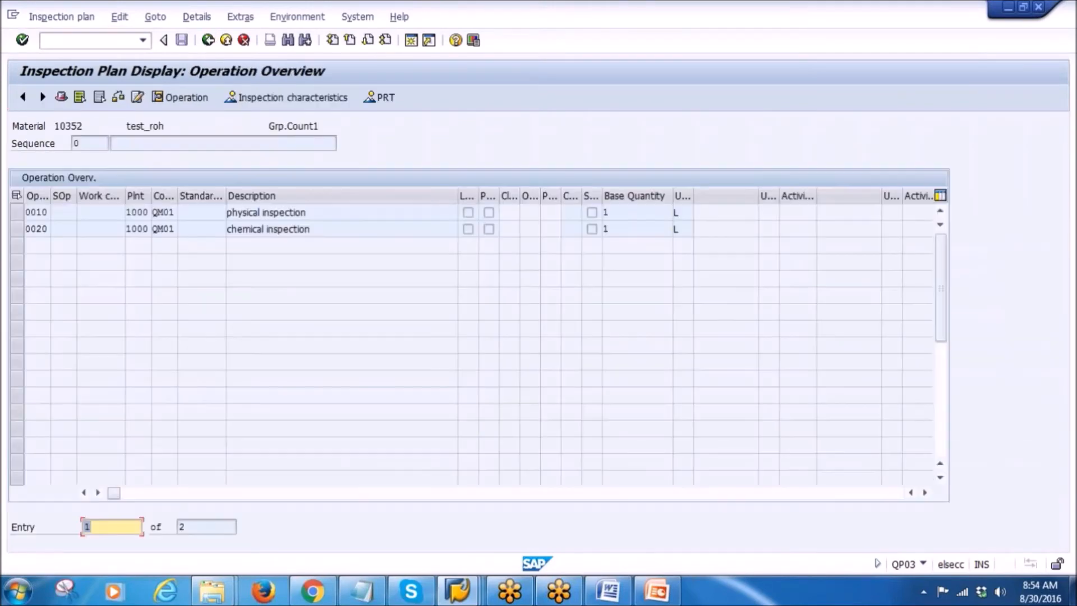
- Exit the inspection plan display and start the material creation transaction mm01
click(207, 40)
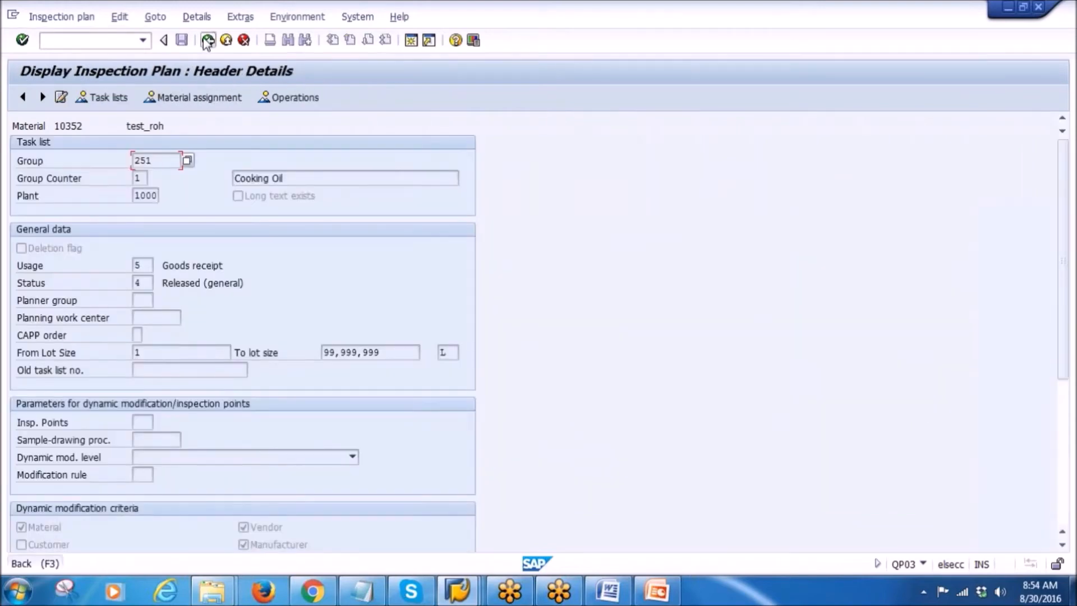
click(207, 40)
click(207, 40)
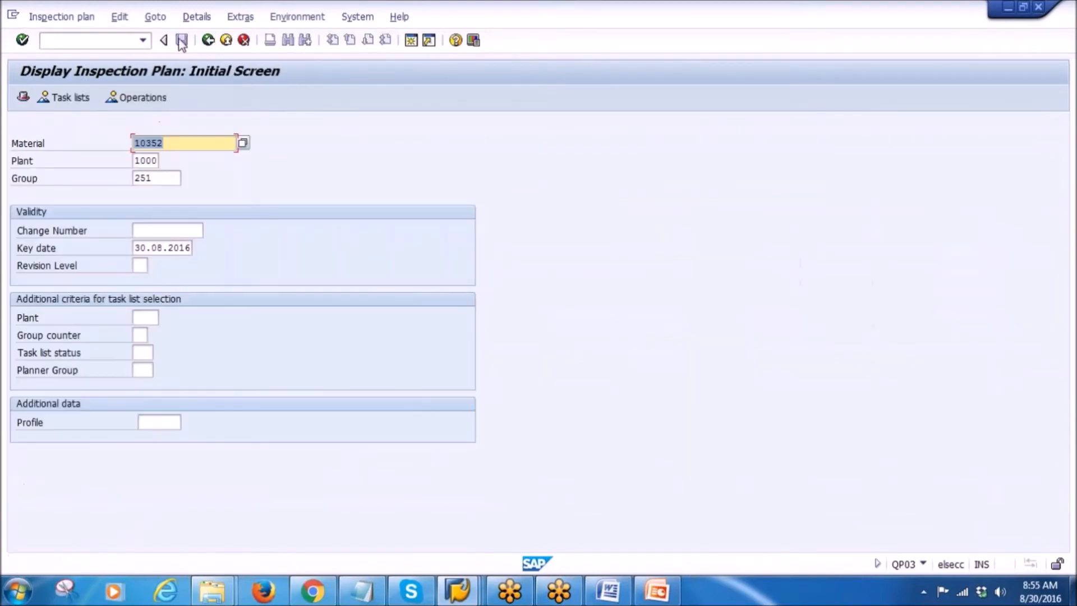
click(208, 40)
text(mm01)
key(Return)
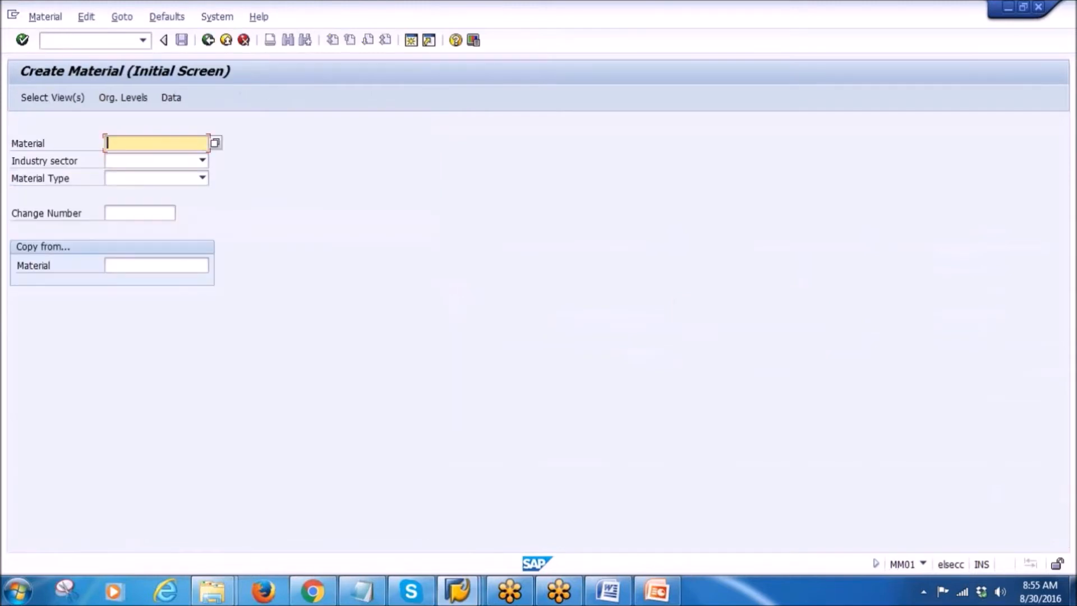
- Set the new material's industry sector to Pharmaceuticals and its material type to ROH Raw material
click(203, 161)
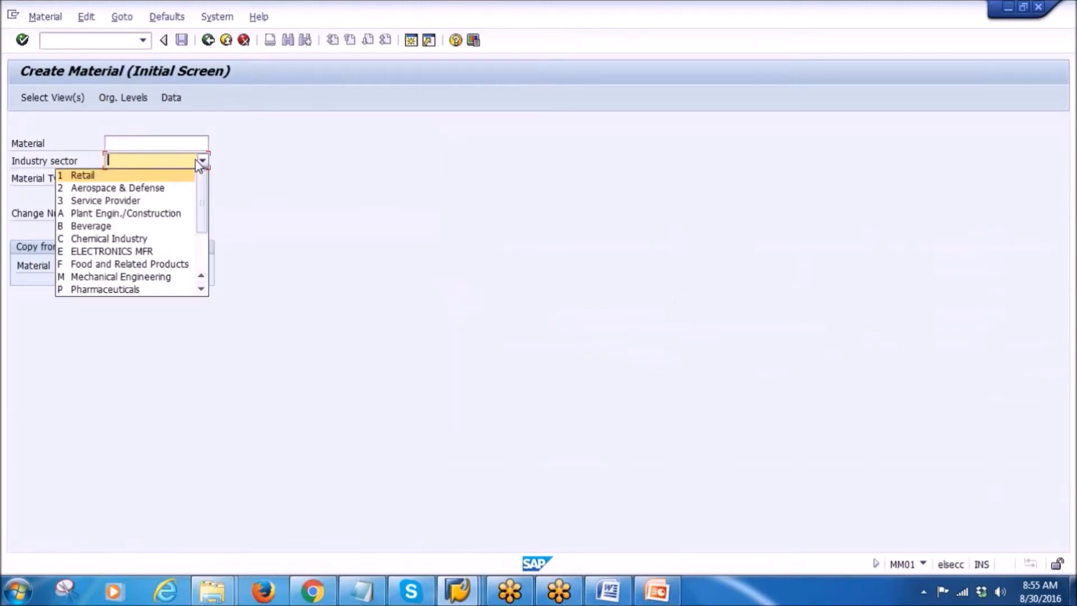
click(116, 290)
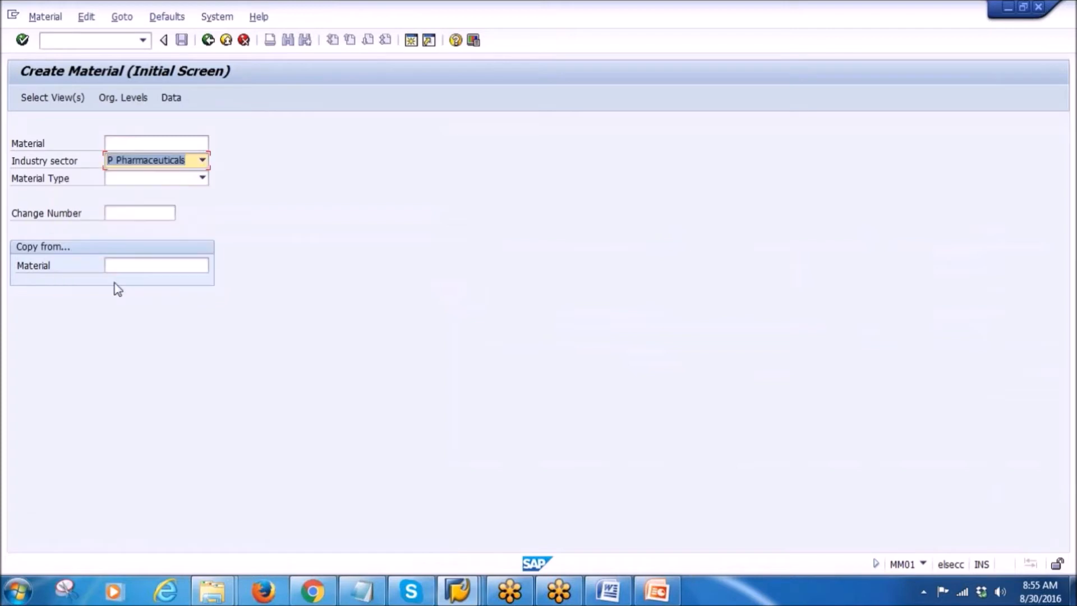
click(203, 178)
scroll(112, 278, down, 6)
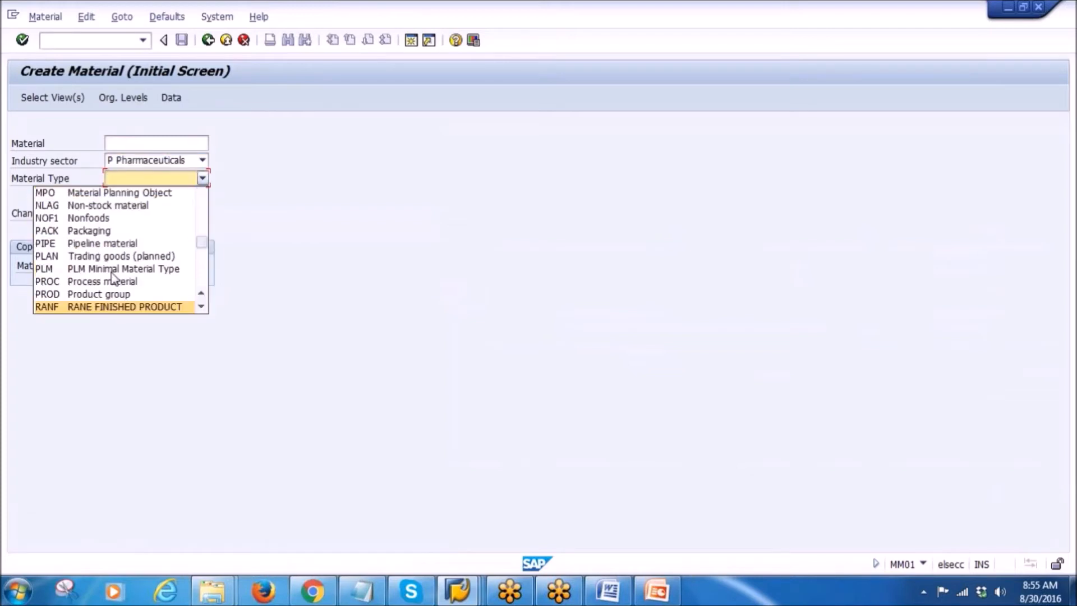
click(202, 308)
click(201, 308)
click(201, 307)
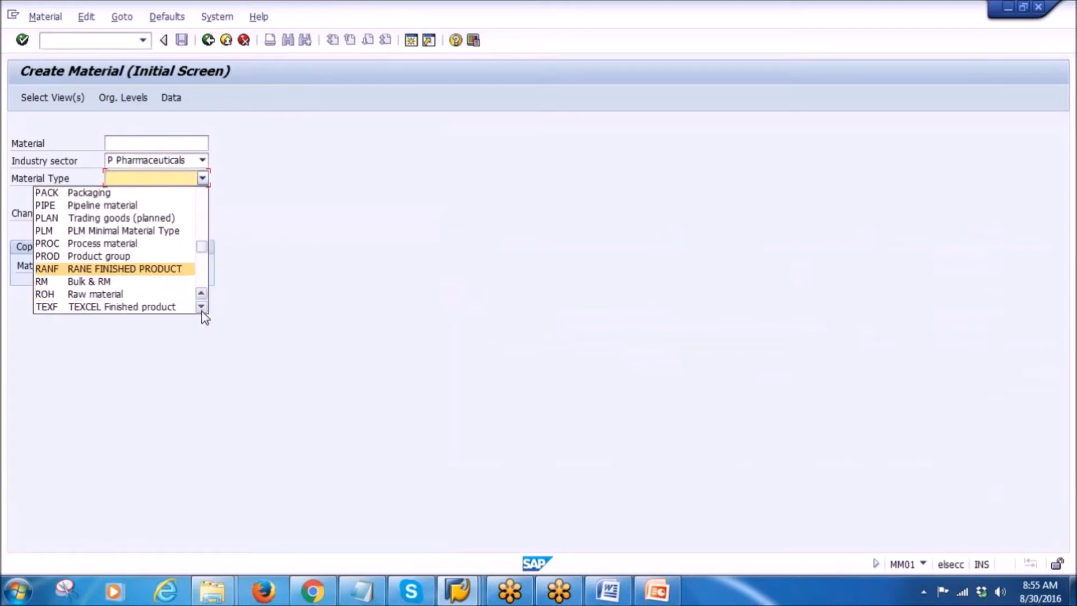
click(124, 294)
- Look up Sulphuric Acid_new in the materials list, enter 10442 as the copy-from material, and proceed to the view selection
click(138, 264)
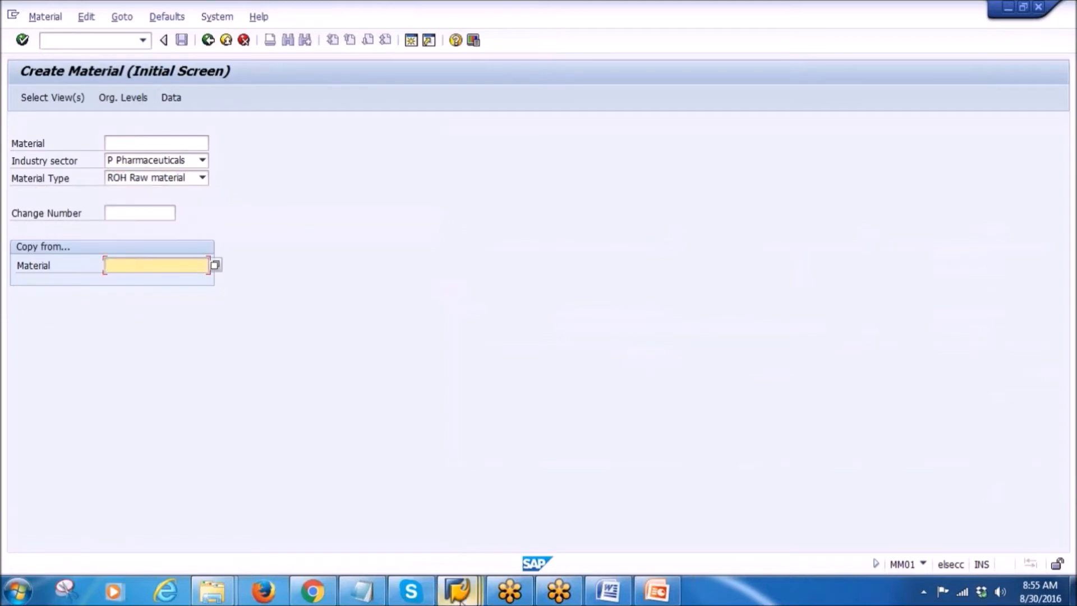
mouse_move(457, 590)
click(309, 545)
click(31, 501)
key(alt+Tab)
text(10442)
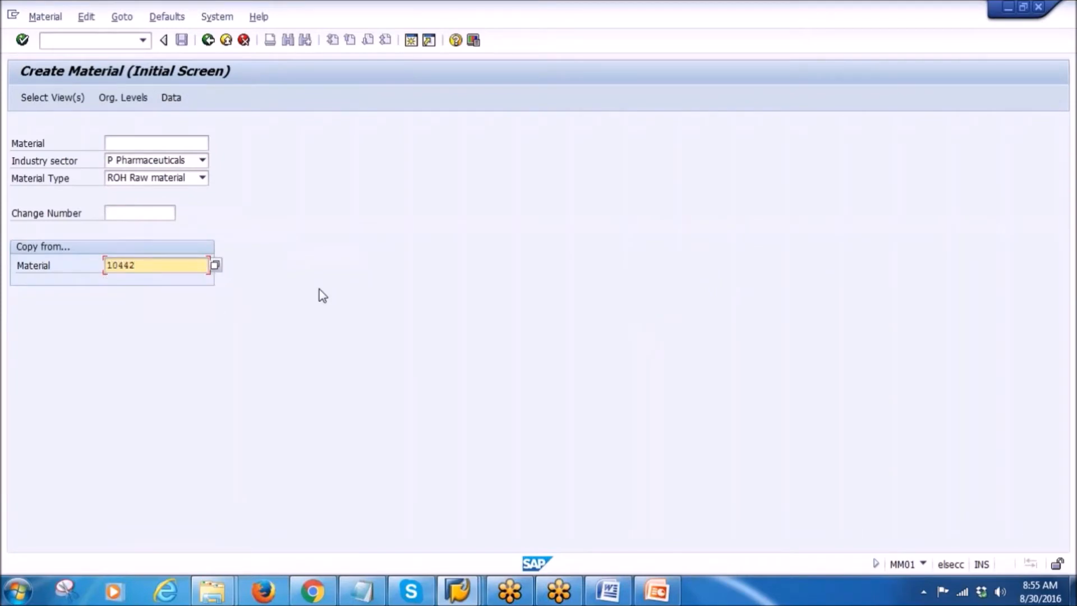
key(Return)
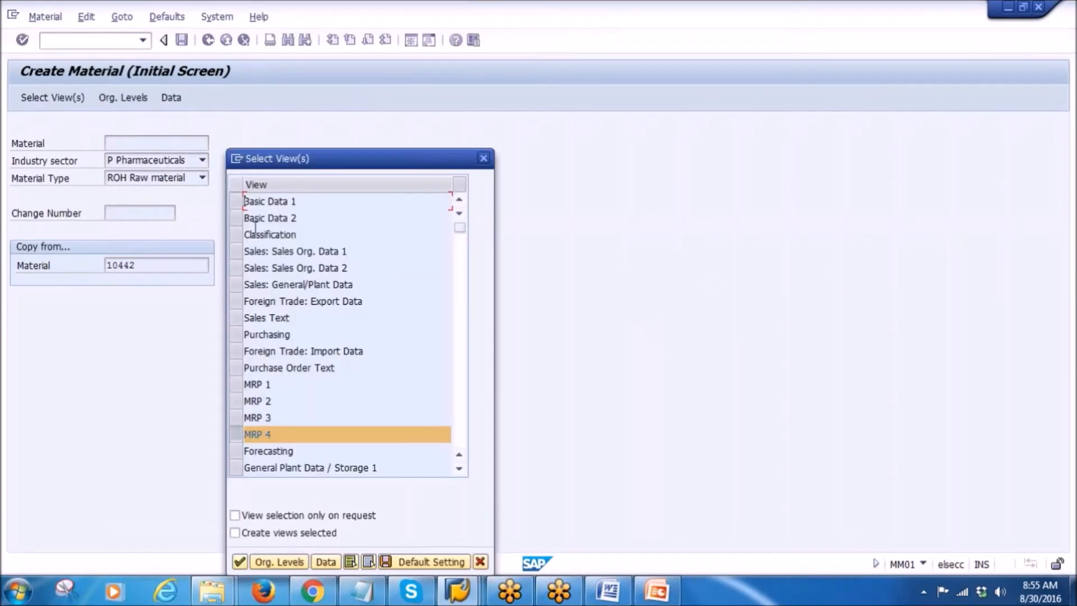
- Select the Basic Data 1 and 2, Purchasing, MRP 1 to 3, and General Plant Data / Storage 1 and 2 views
click(236, 200)
click(236, 218)
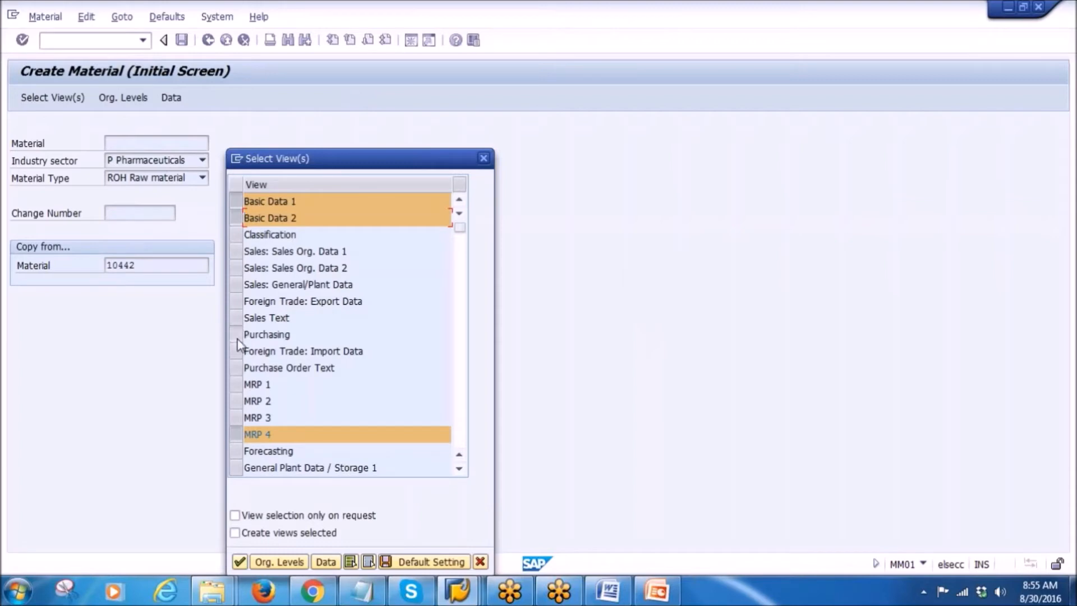
click(236, 334)
click(235, 384)
click(235, 401)
click(236, 417)
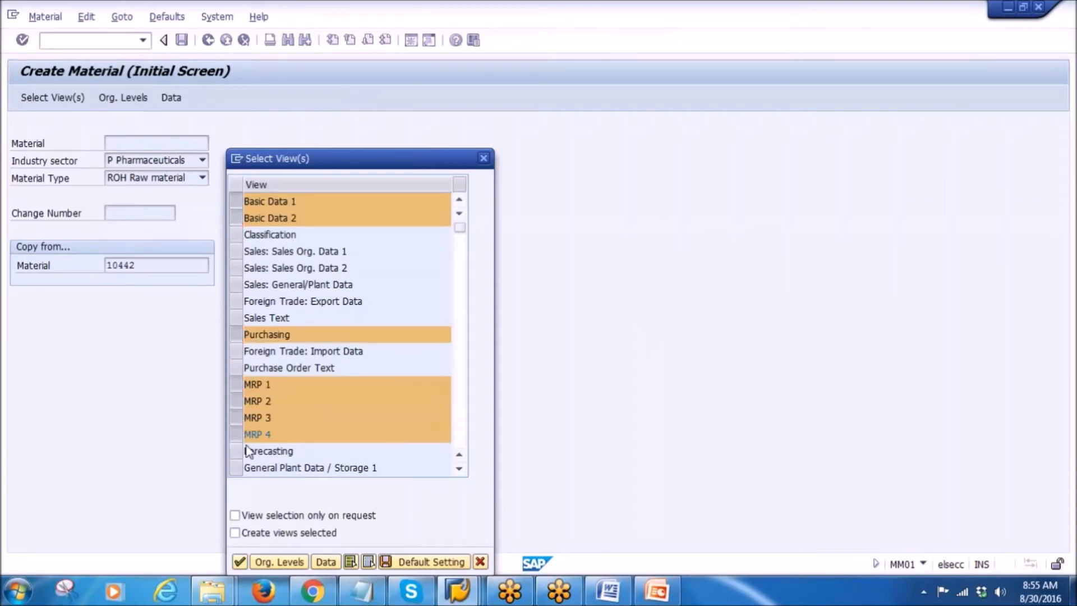
scroll(241, 448, down, 1)
click(236, 418)
click(236, 434)
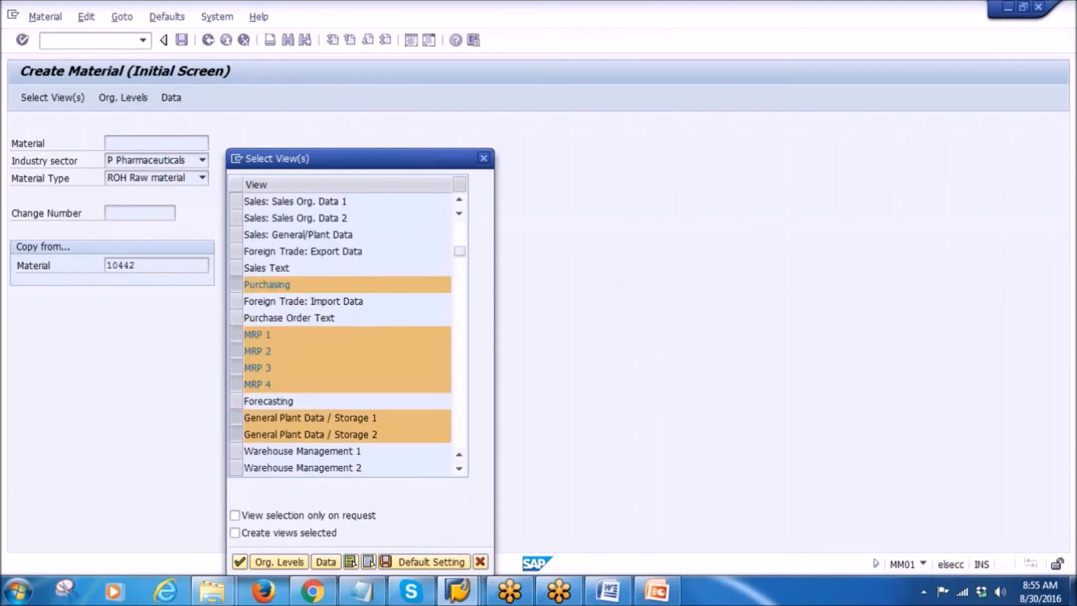
- Add the Quality Management, Accounting 1 and 2, and Costing 1 and 2 views, and continue through the organizational levels
scroll(274, 425, down, 1)
click(236, 434)
click(235, 451)
click(236, 467)
scroll(239, 449, down, 1)
click(236, 434)
click(235, 450)
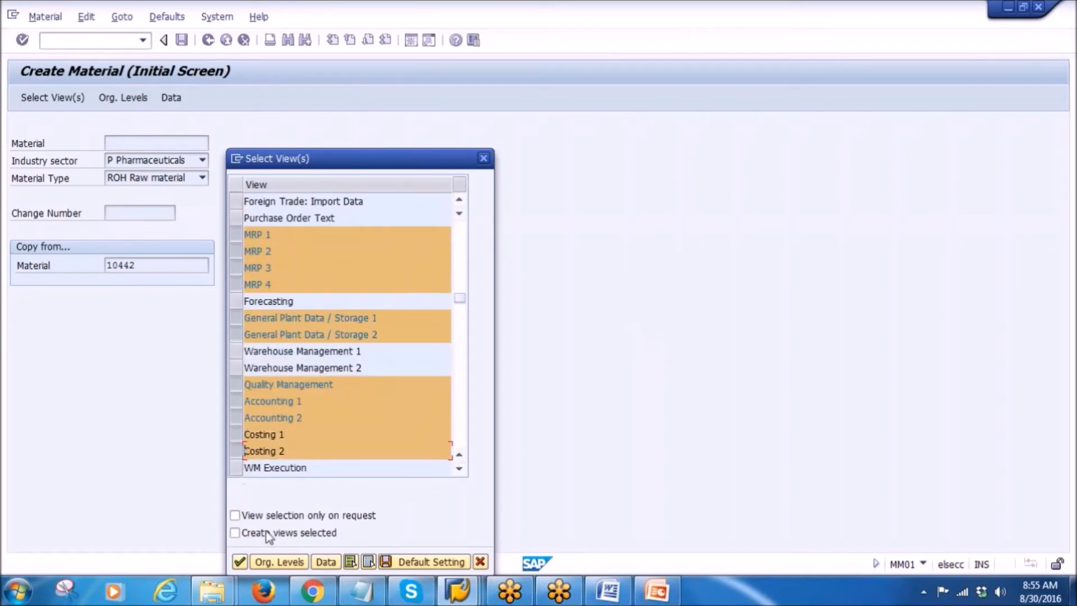
click(290, 566)
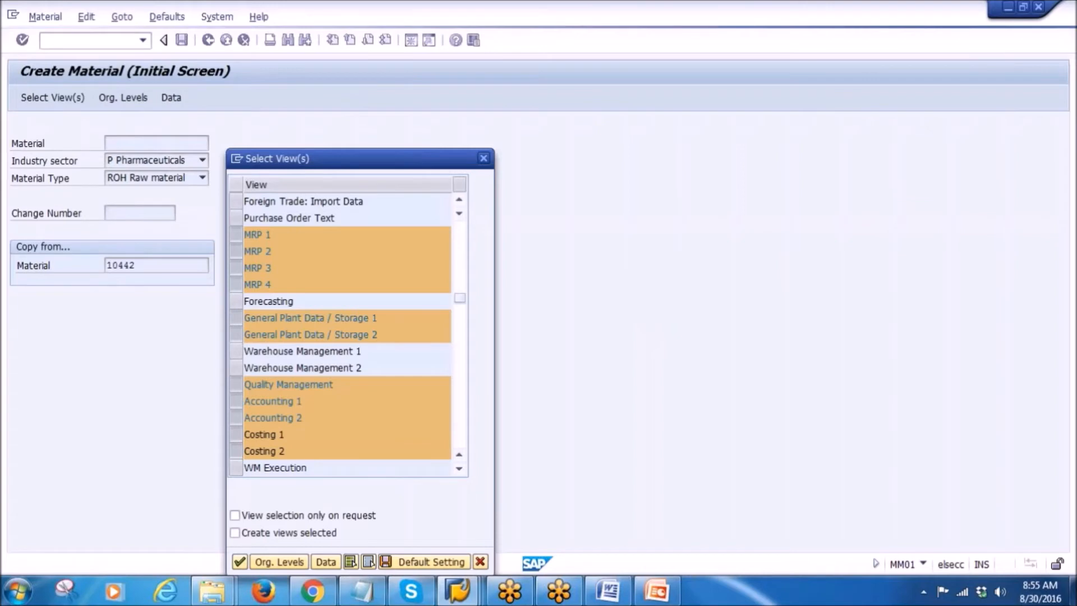
click(340, 319)
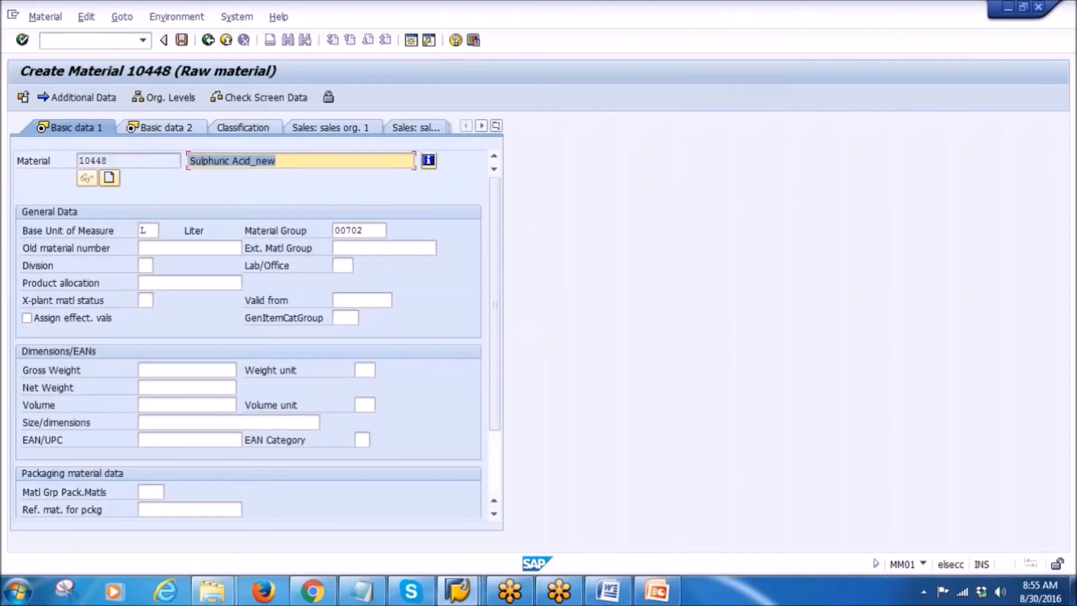
- Set the material description to castor oil and accept the copied data in each selected view up to Costing 2
text(castor oil)
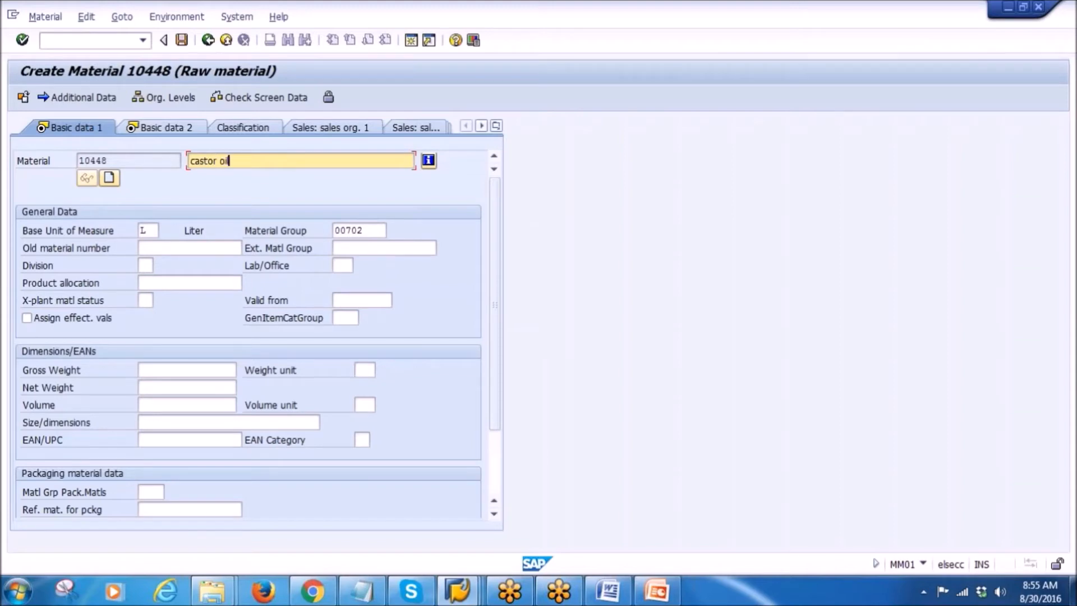
key(Return)
key(Return)
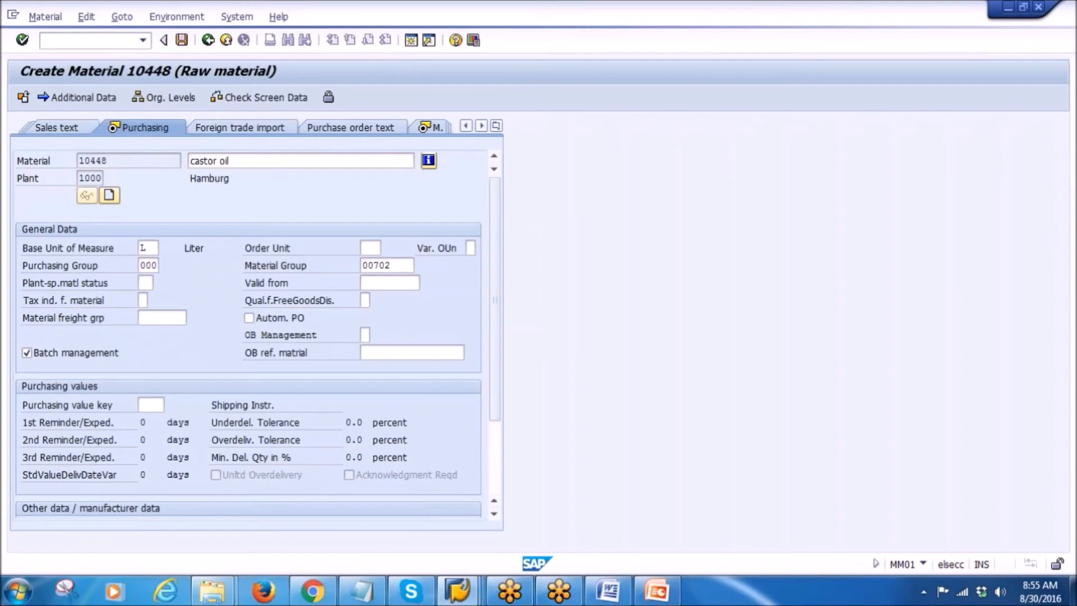
key(Return)
key(Return)
key(Return)
key(Return)
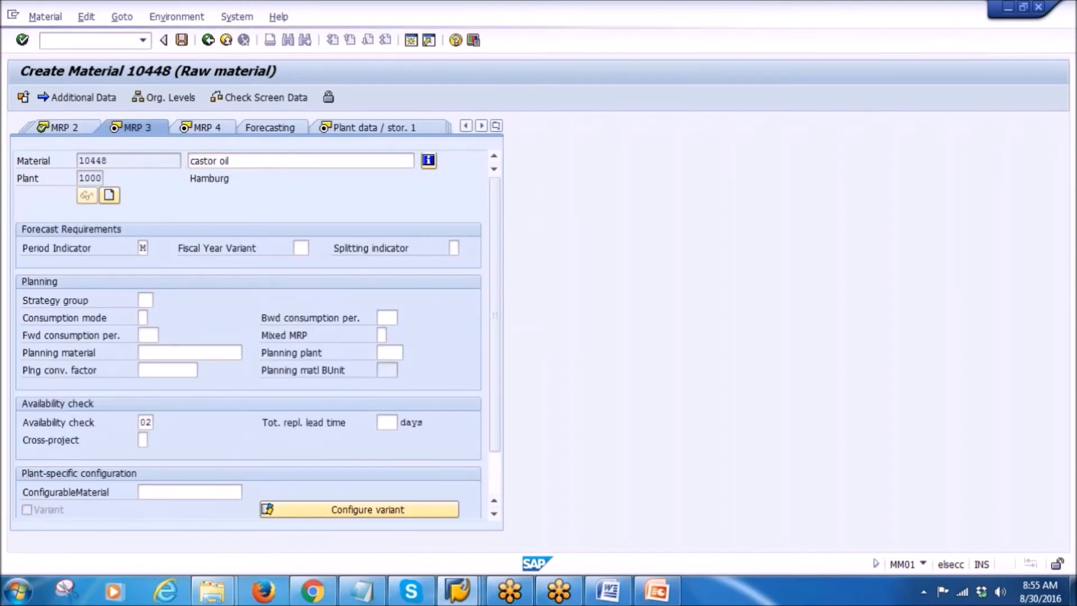
key(Return)
key(Return)
key(Return)
key(Return)
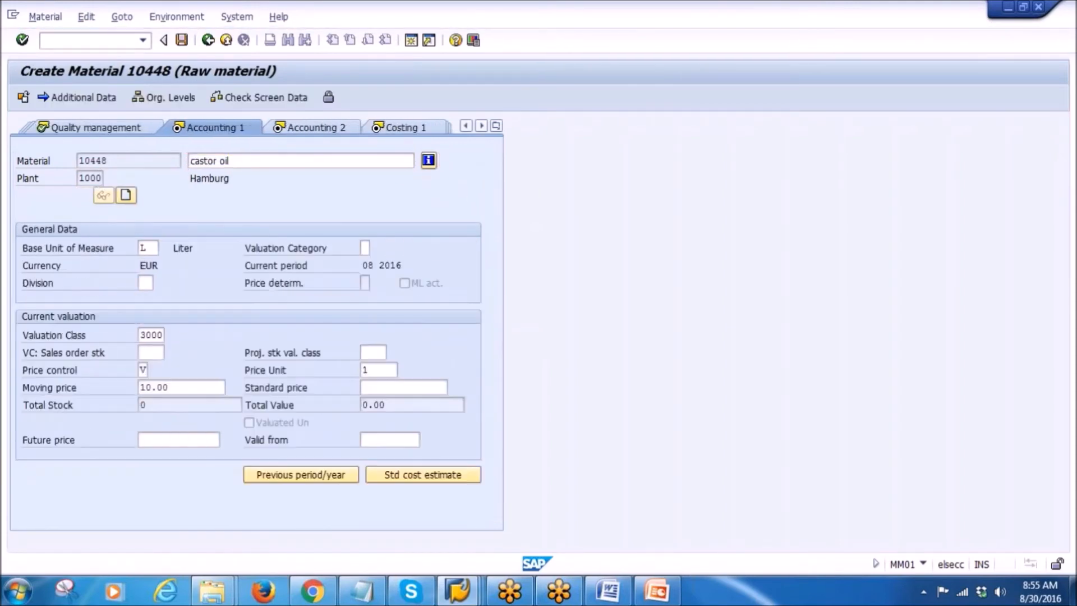
key(Return)
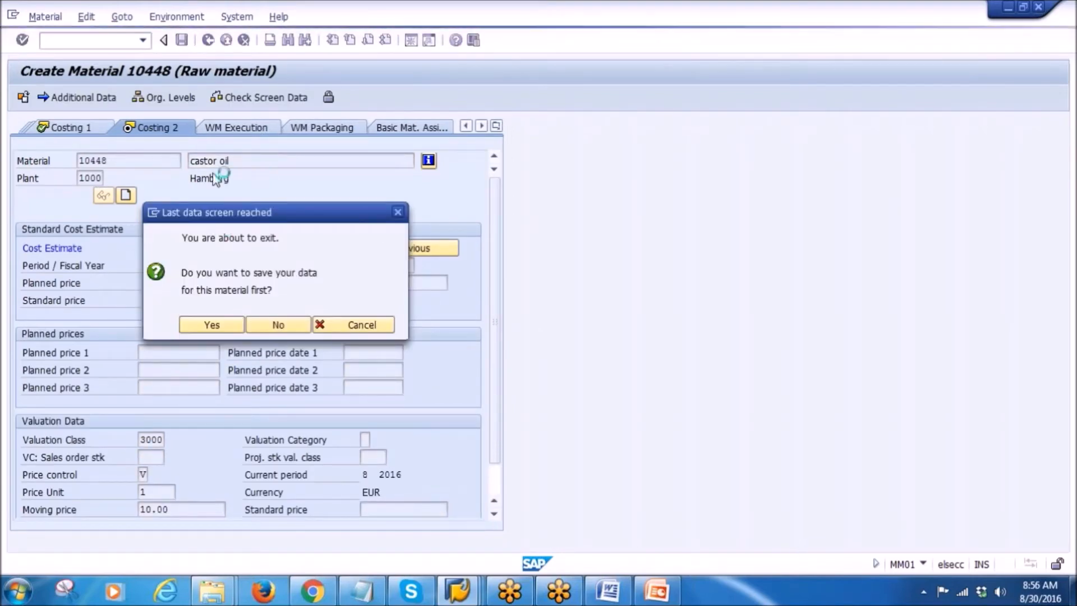
- Switch to Notepad and review the physical and chemical inspection operations with their characteristics
click(362, 591)
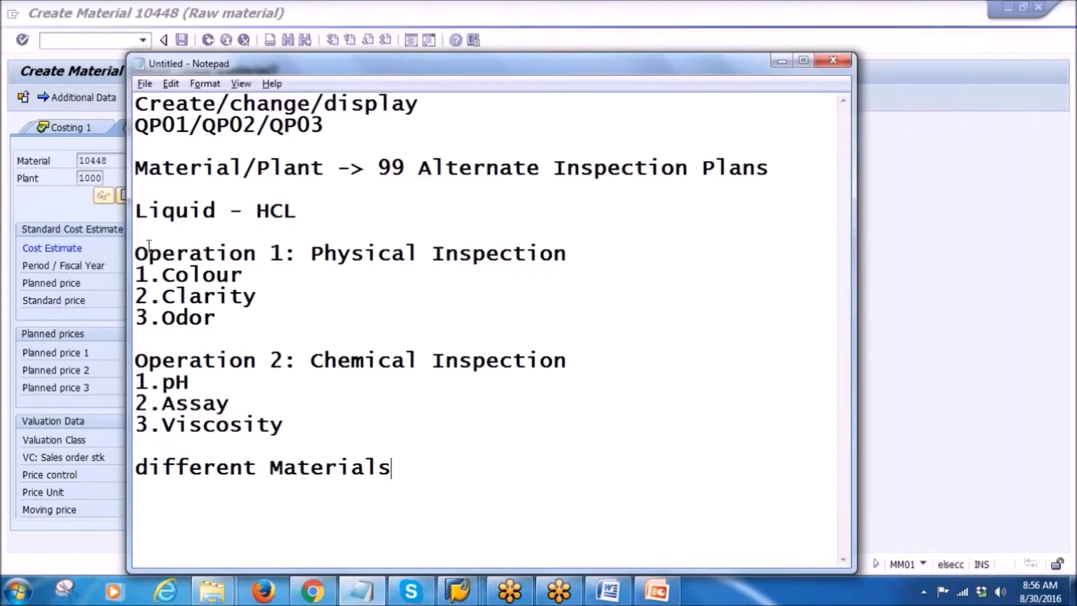
drag(135, 253, 527, 255)
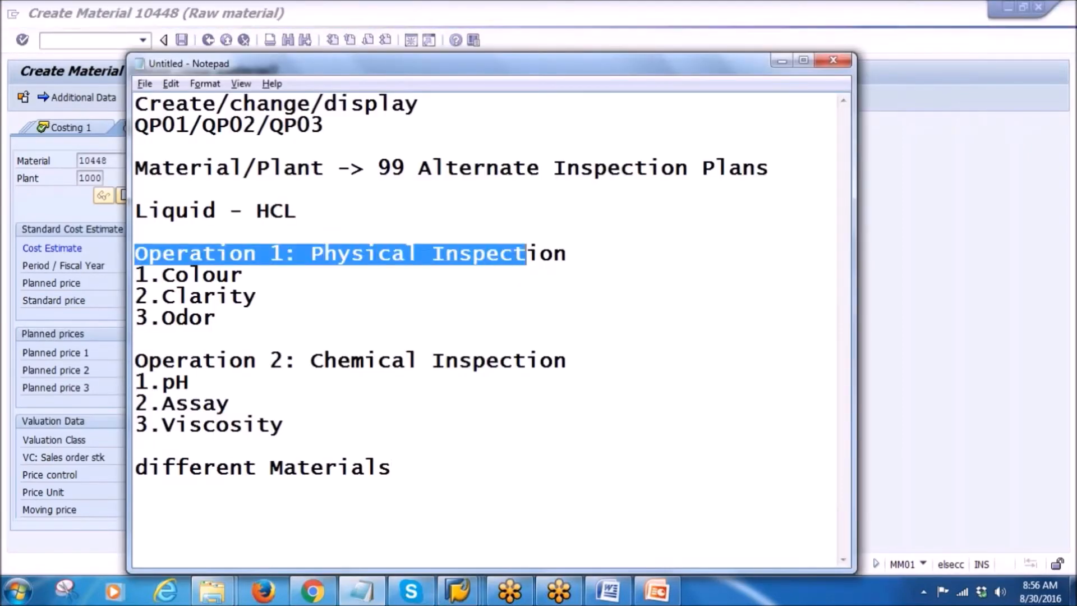
drag(217, 318, 153, 312)
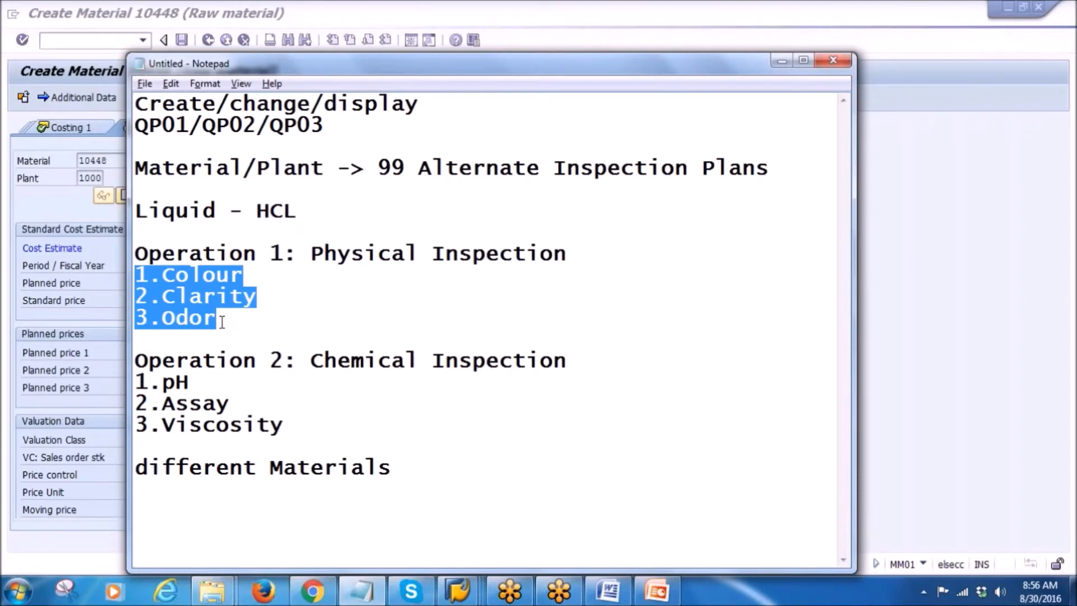
click(194, 375)
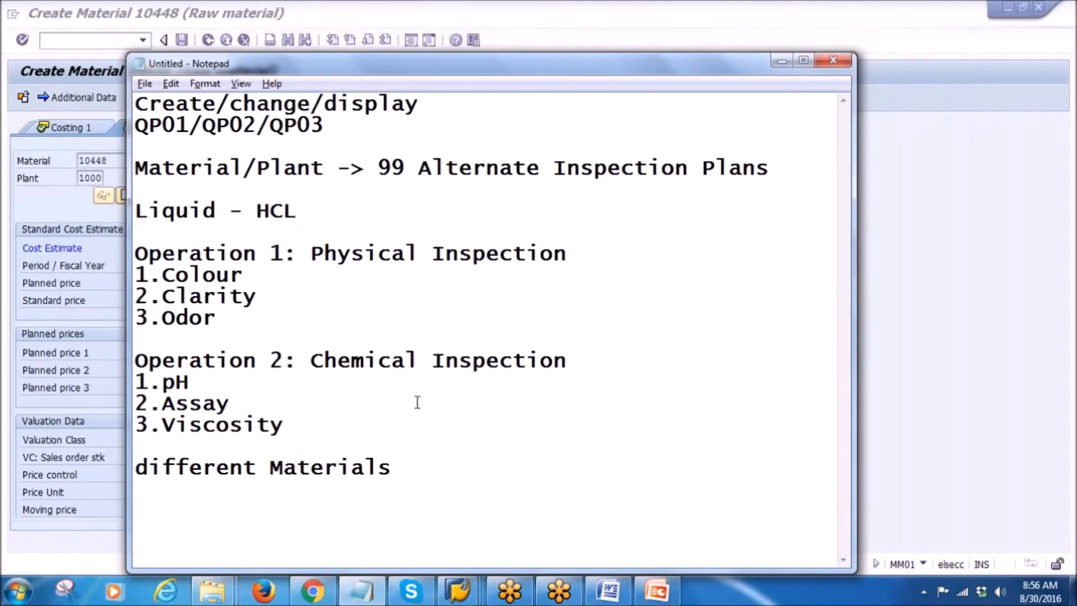
- Return to SAP, save the castor oil material, and open Change Material for an immediate change
click(457, 590)
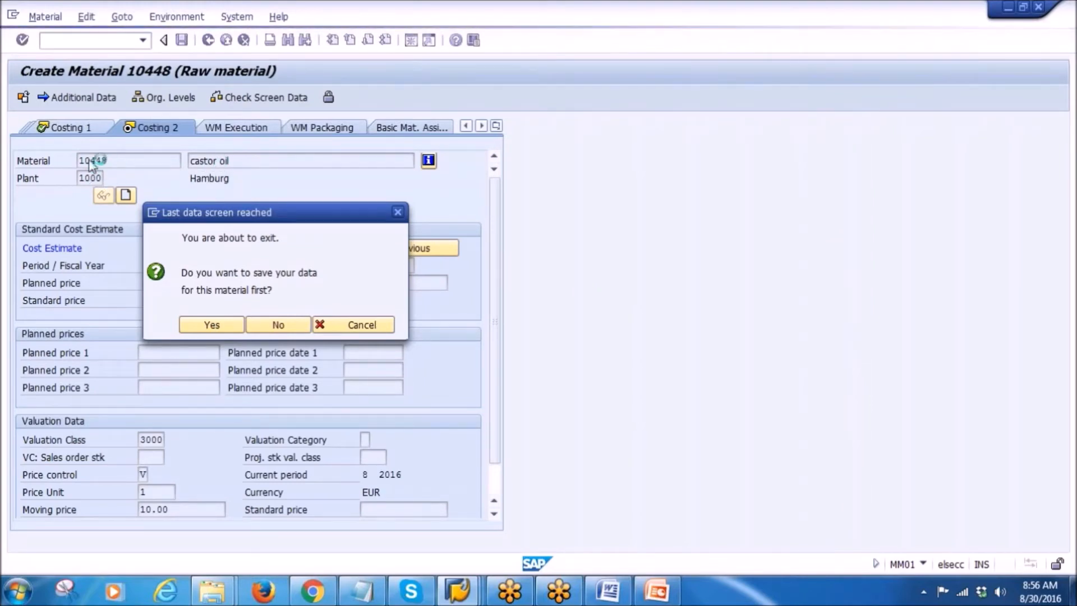
key(Return)
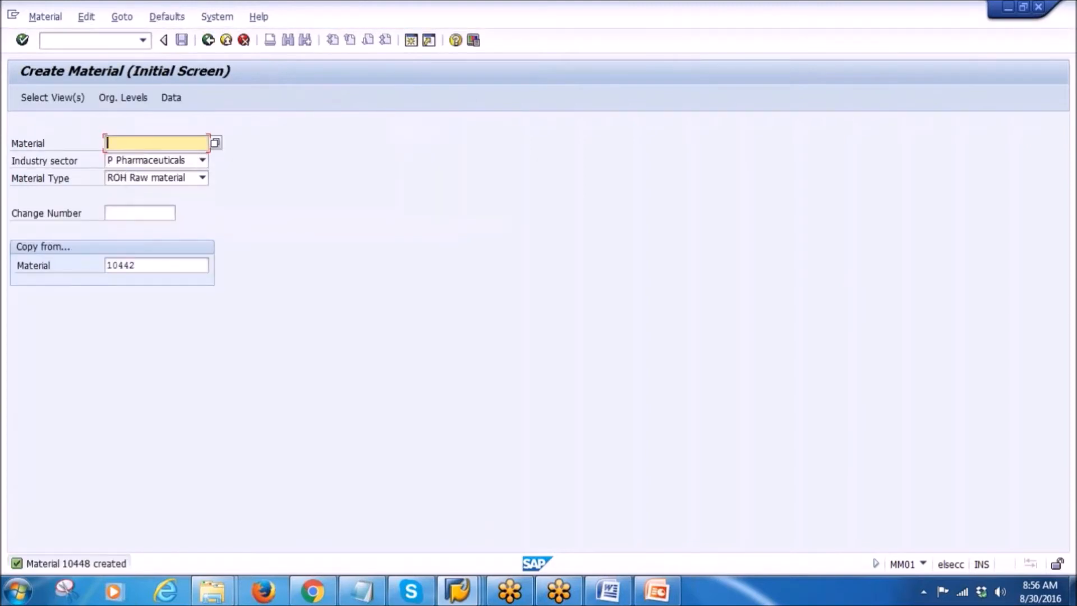
click(45, 17)
mouse_move(66, 75)
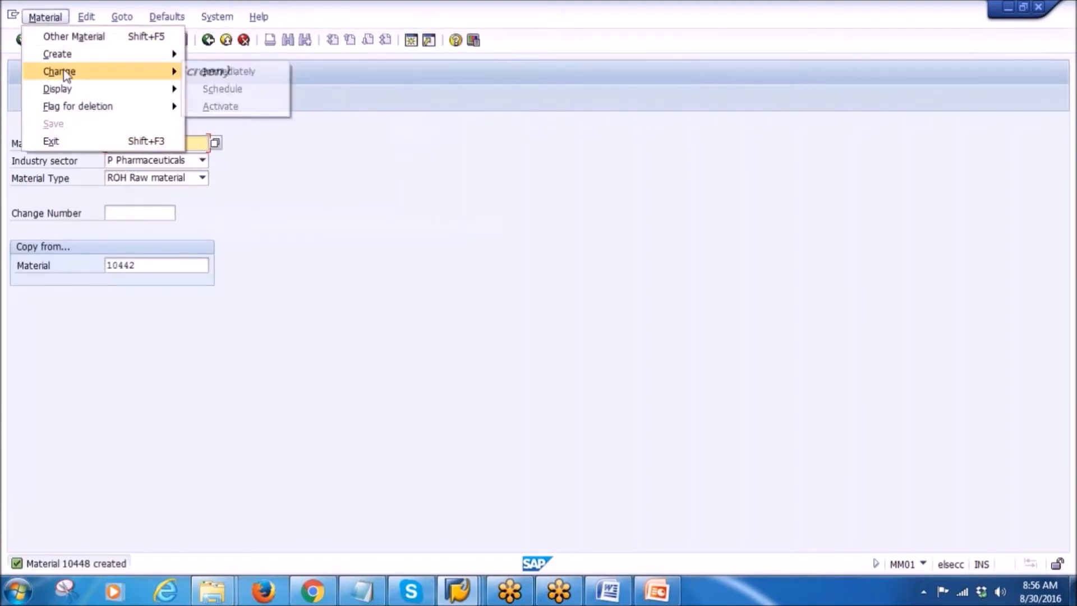
click(224, 72)
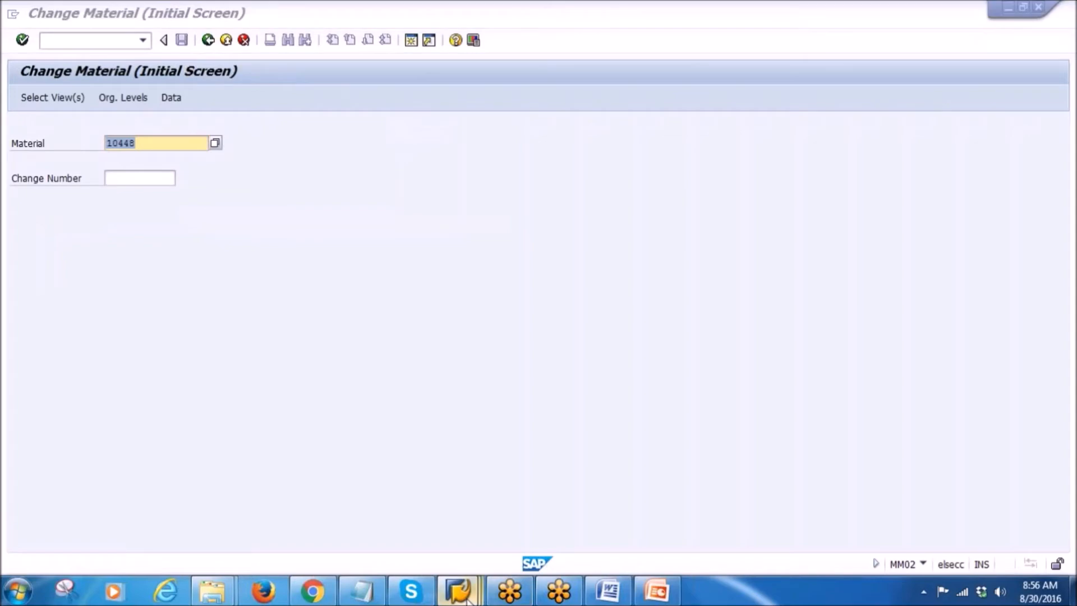
- Check the new material number in Change Material and note 10448 under different Materials in Notepad
mouse_move(457, 590)
click(315, 514)
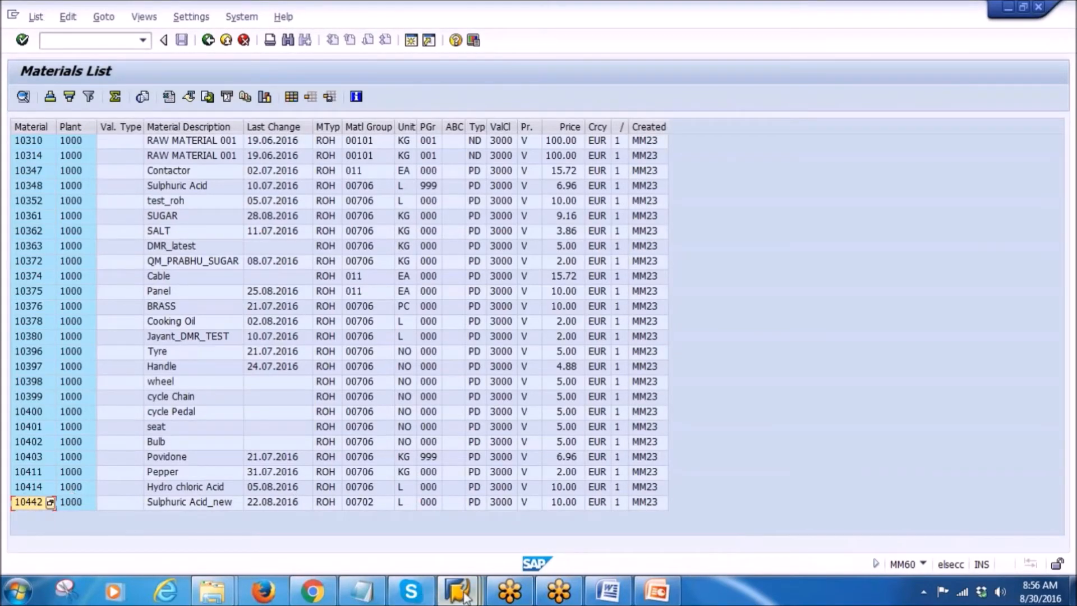
mouse_move(459, 592)
click(729, 523)
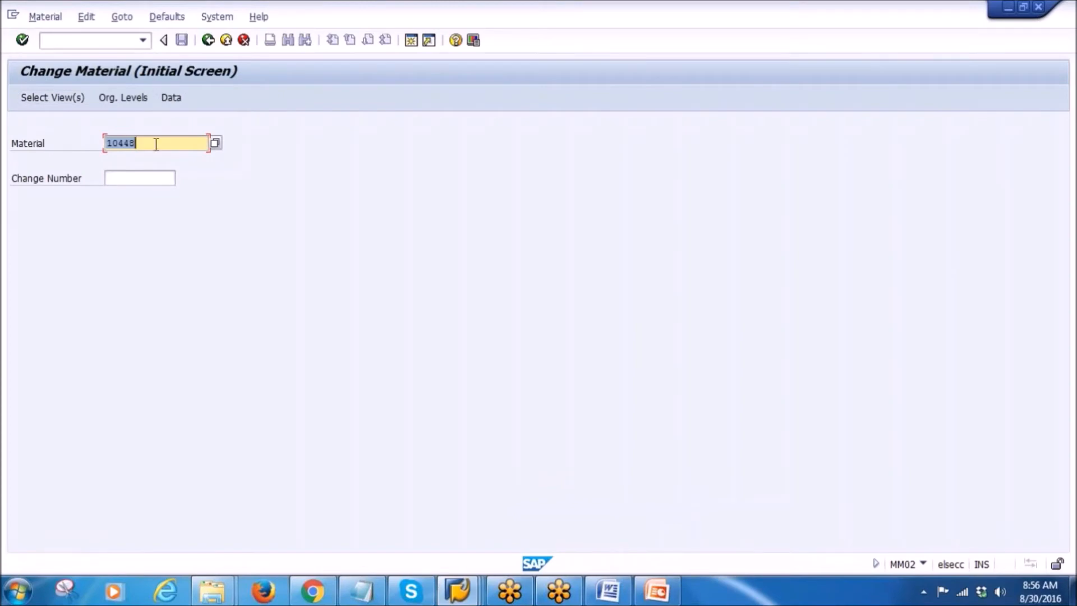
click(362, 590)
key(Return)
text(10448)
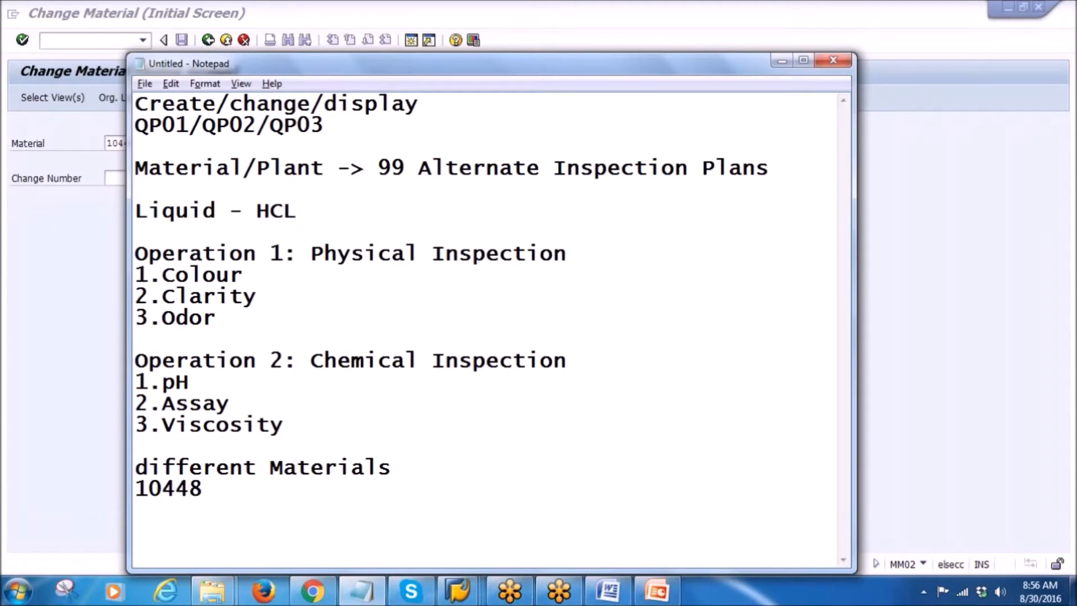
- Return to SAP, leave Change Material, and open the inspection plan display with transaction QP03
key(alt+Tab)
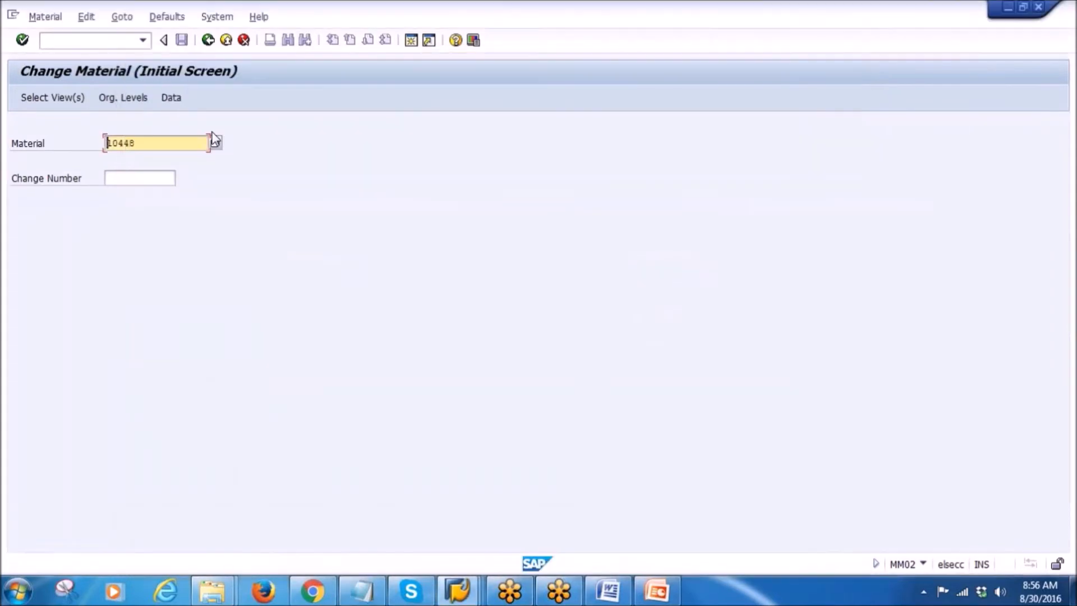
click(208, 40)
text(qp0)
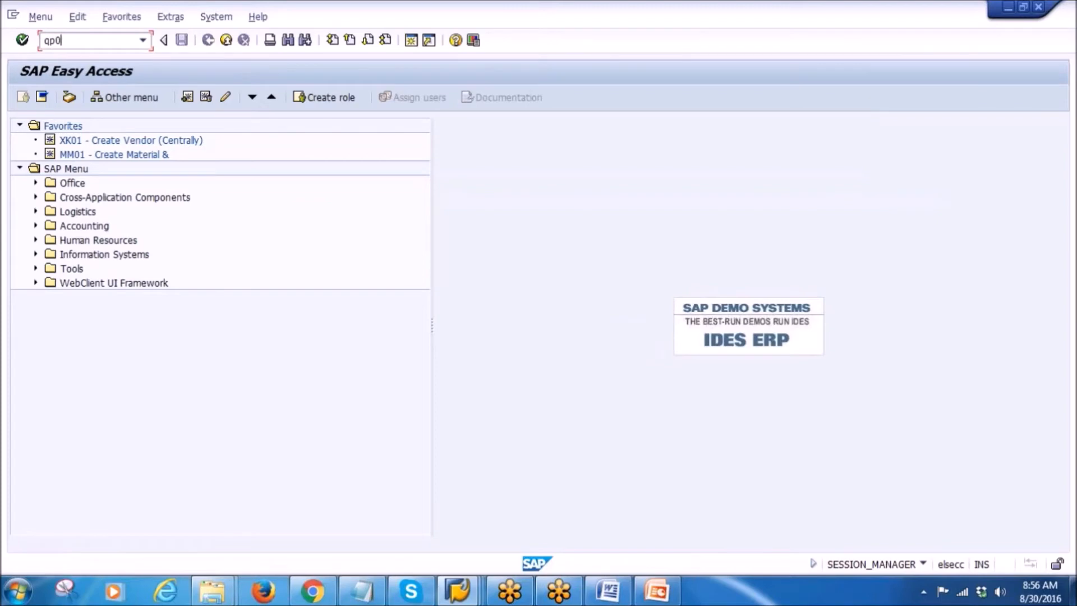
text(3)
key(Return)
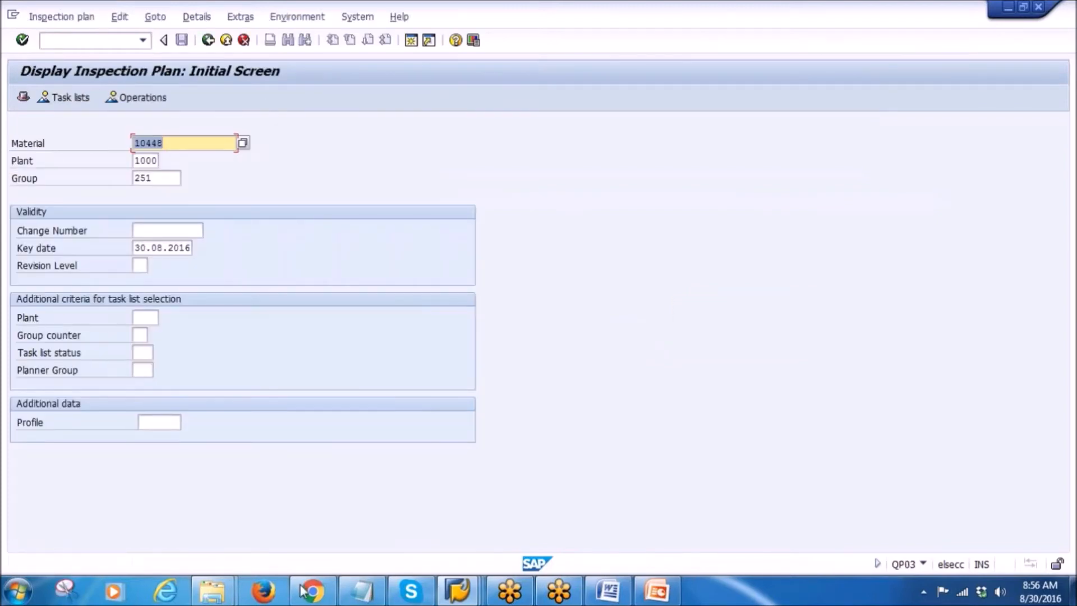
- Look up the Sulphuric Acid_new number in the Materials List and display the inspection plans for material 10442
mouse_move(458, 591)
click(413, 534)
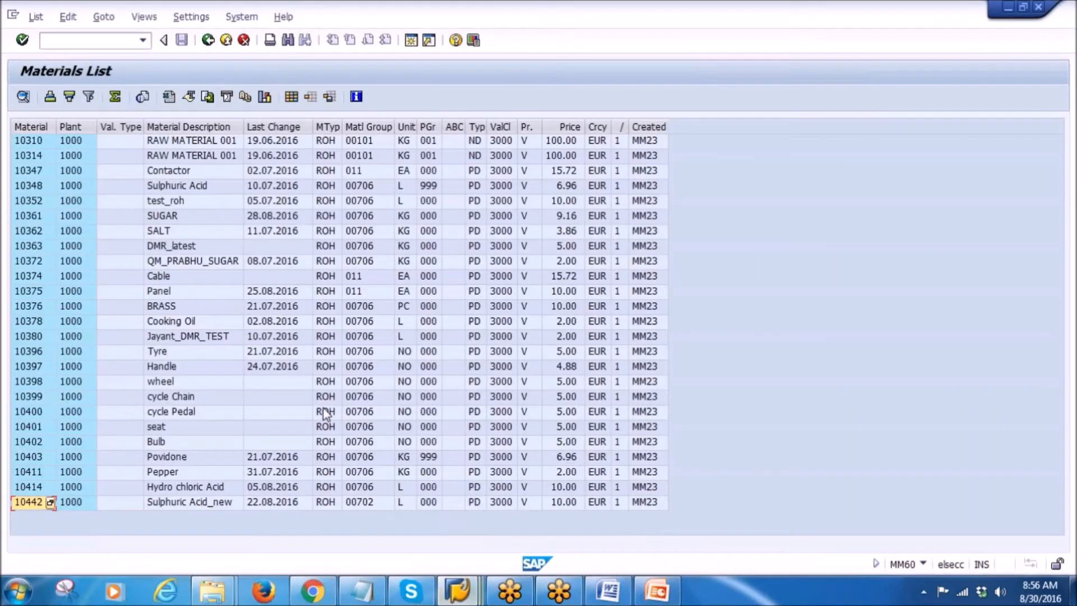
key(alt+Tab)
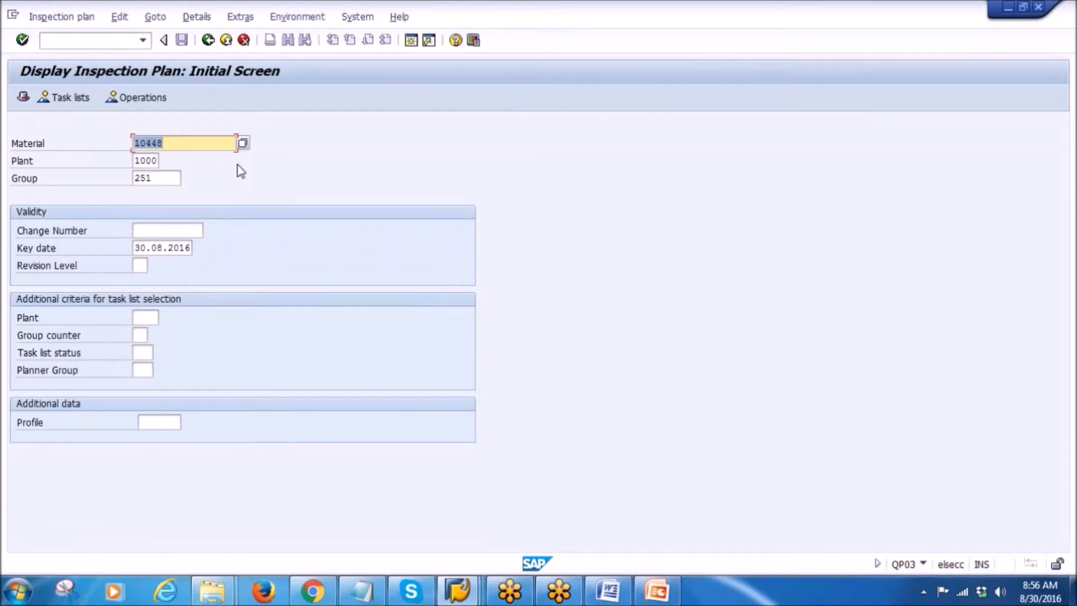
text(10442)
key(Tab)
key(Tab)
key(Return)
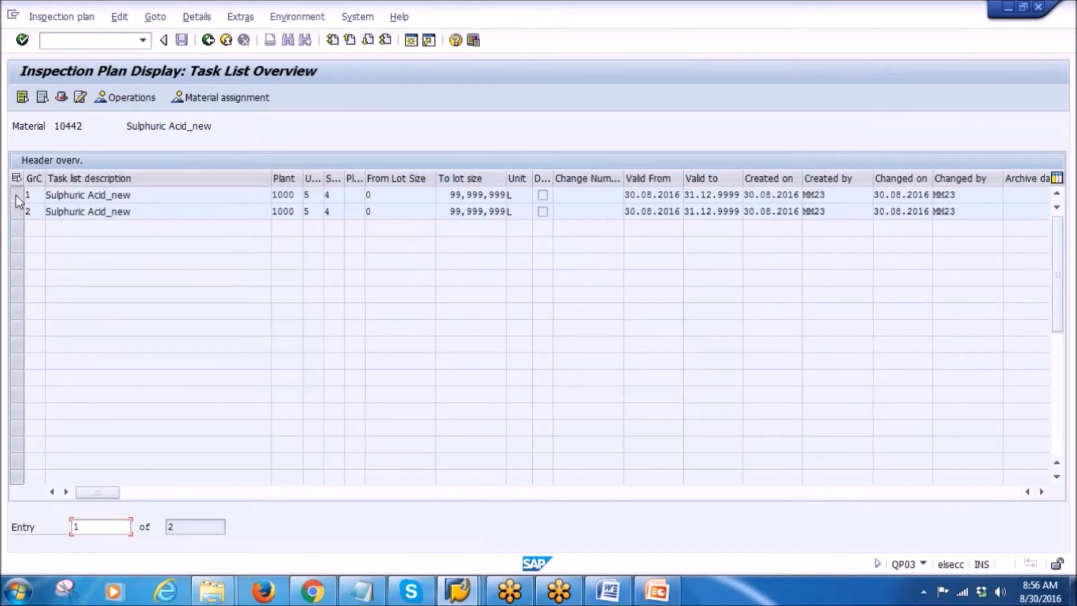
- Open the header details of the first Sulphuric Acid_new plan and check its group and group counter
click(17, 195)
click(61, 97)
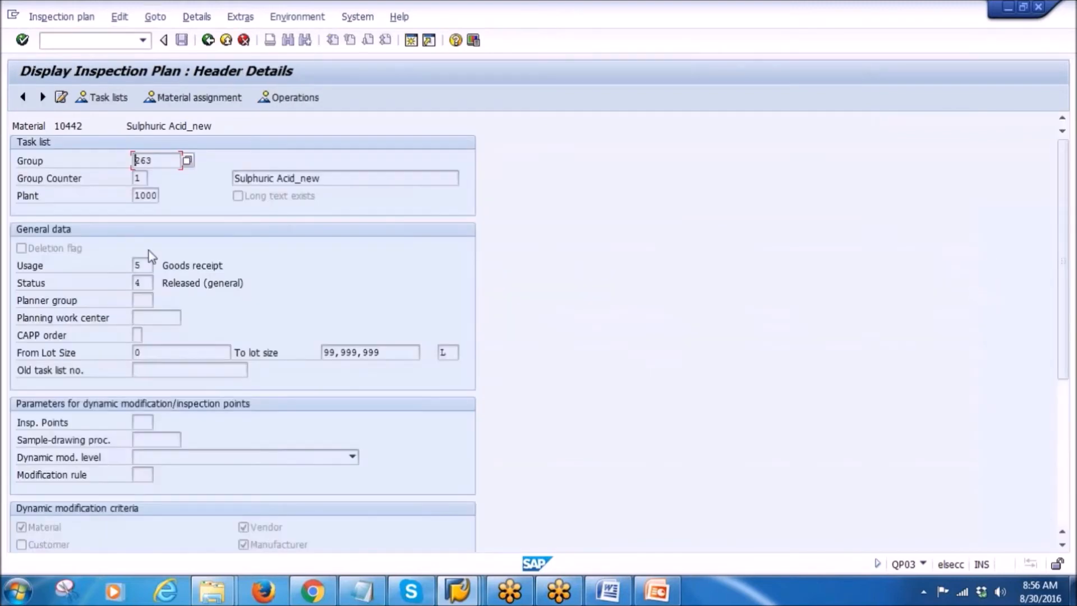
drag(160, 160, 107, 157)
click(140, 177)
- Add "- 263 -1" to the Liquid - HCL line in Notepad and select the noted material number
click(361, 590)
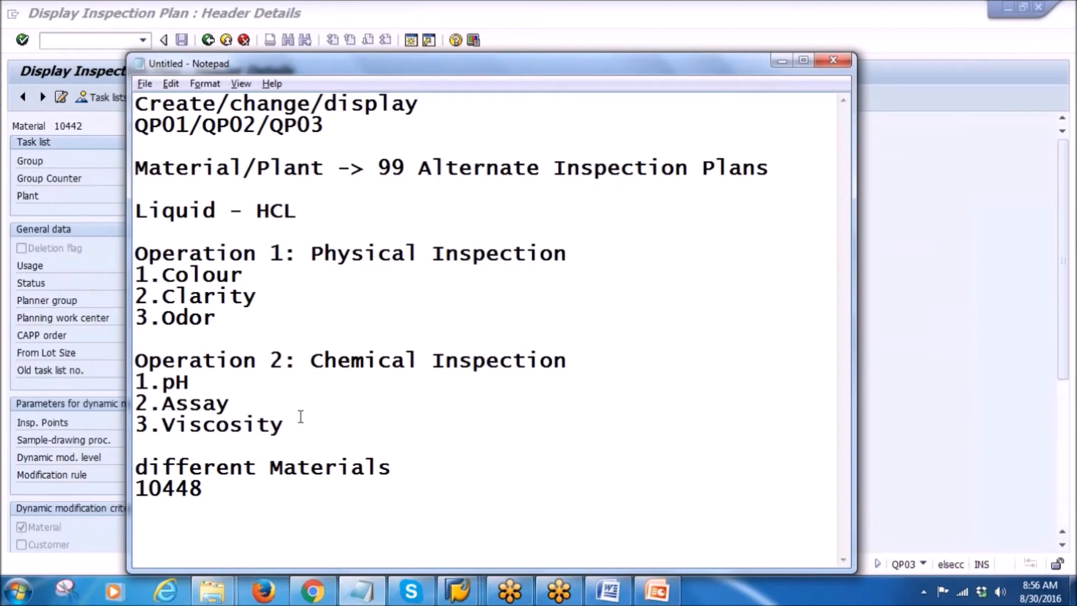
click(323, 213)
text(- 263 )
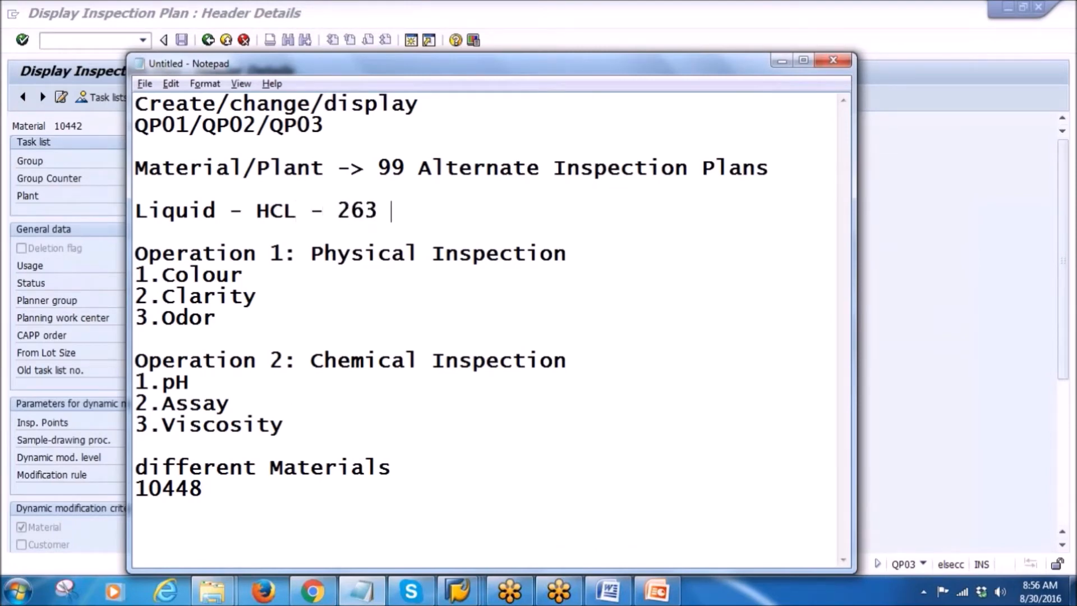
text(-1)
drag(210, 490, 83, 487)
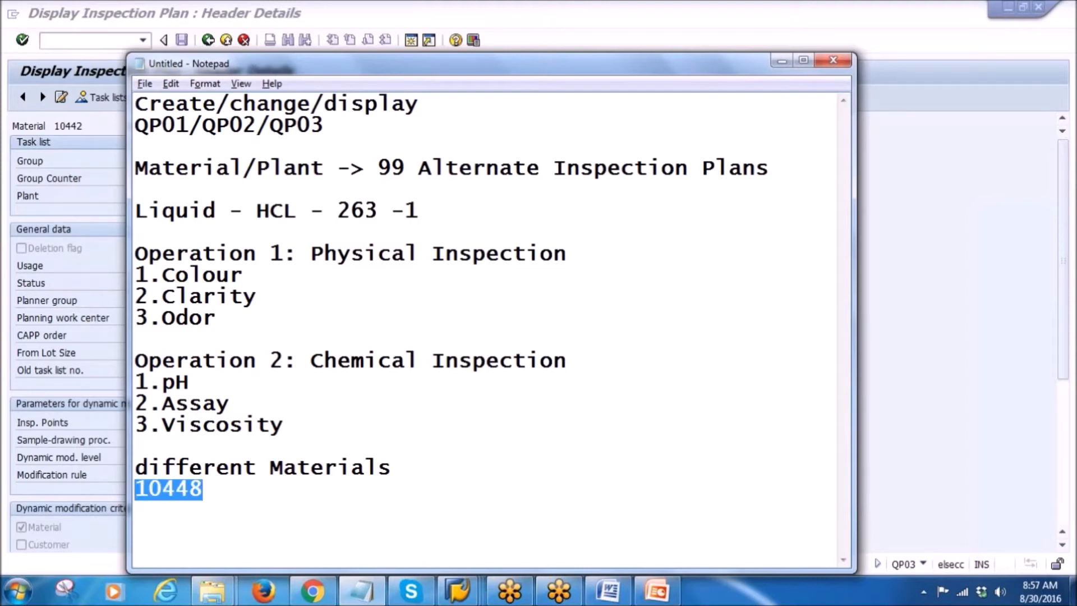
- Return to SAP, exit the displayed plan to SAP Easy Access, and reopen the inspection plan display with QP03
key(alt+Tab)
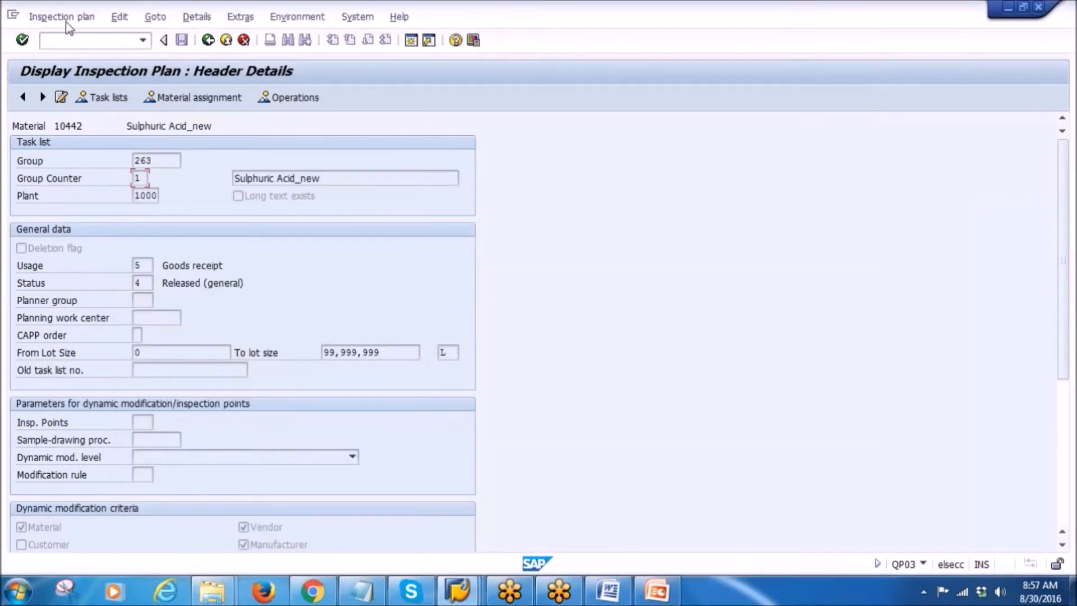
click(63, 17)
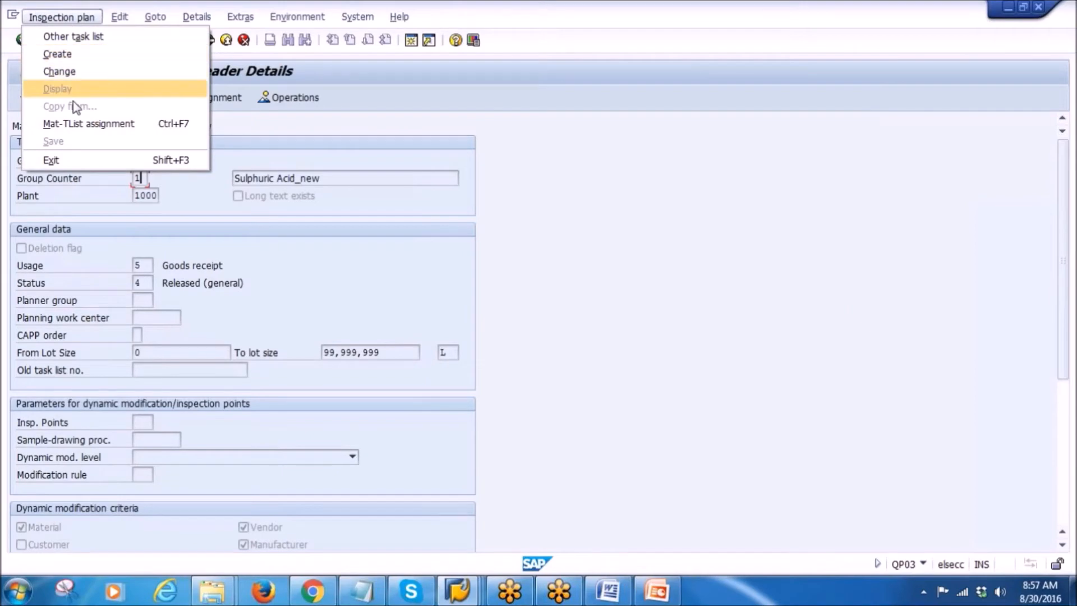
click(308, 143)
click(212, 42)
key(F3)
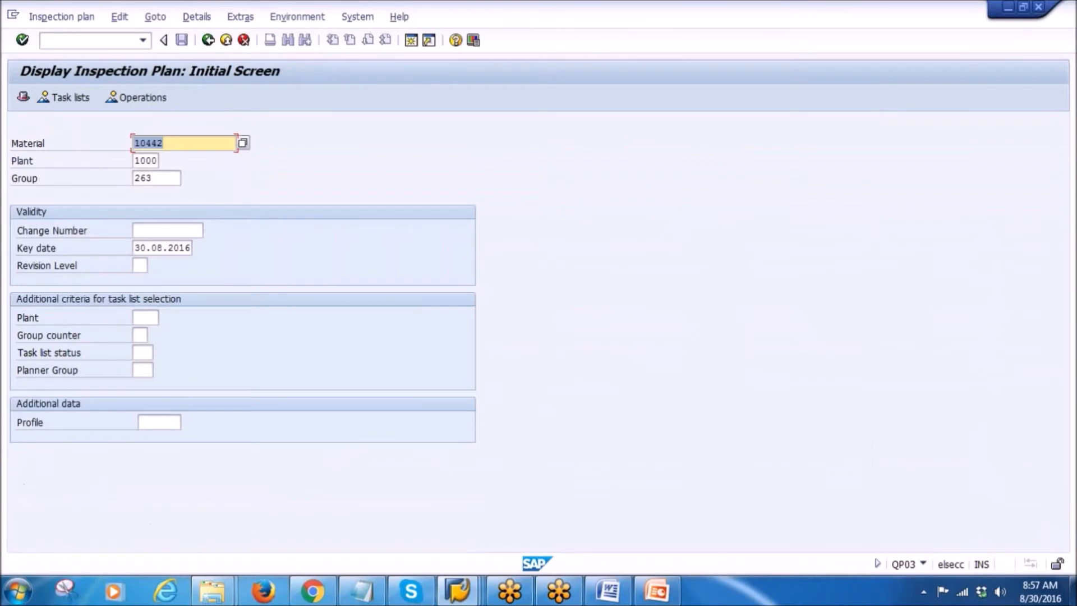
key(F3)
text(qp0)
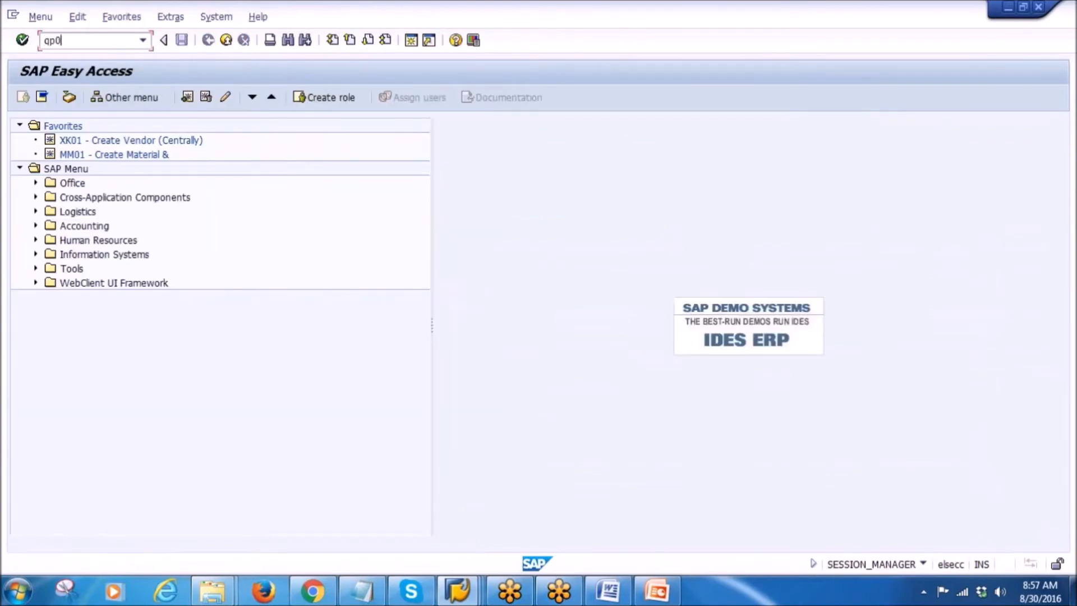
key(Return)
- Check for an inspection plan for material 10448 in plant 1000 with the group cleared, and dismiss the prompt
text(10448)
double_click(158, 177)
key(Delete)
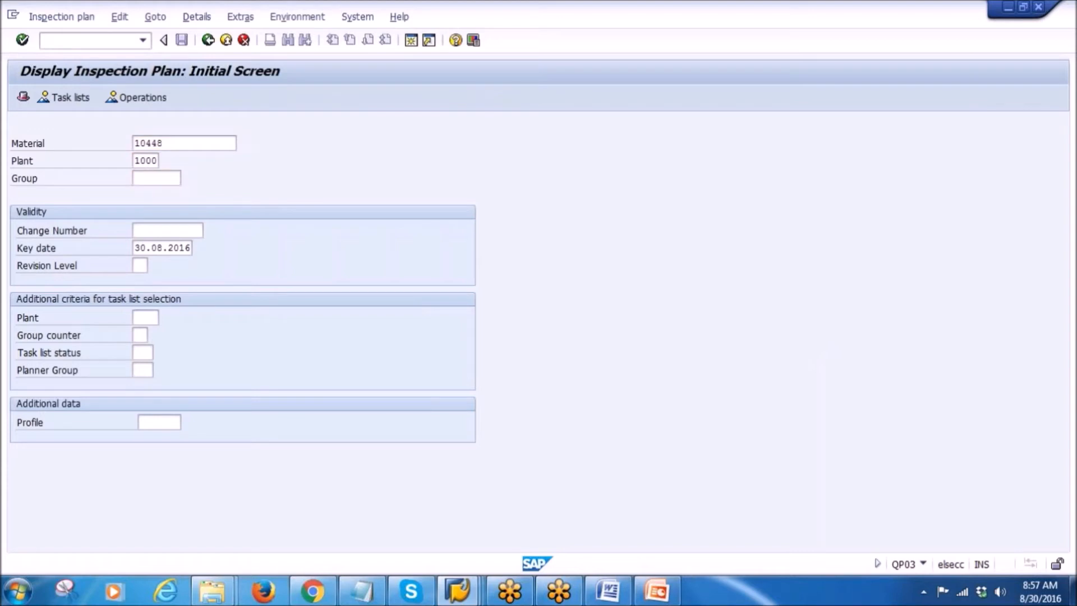
key(Return)
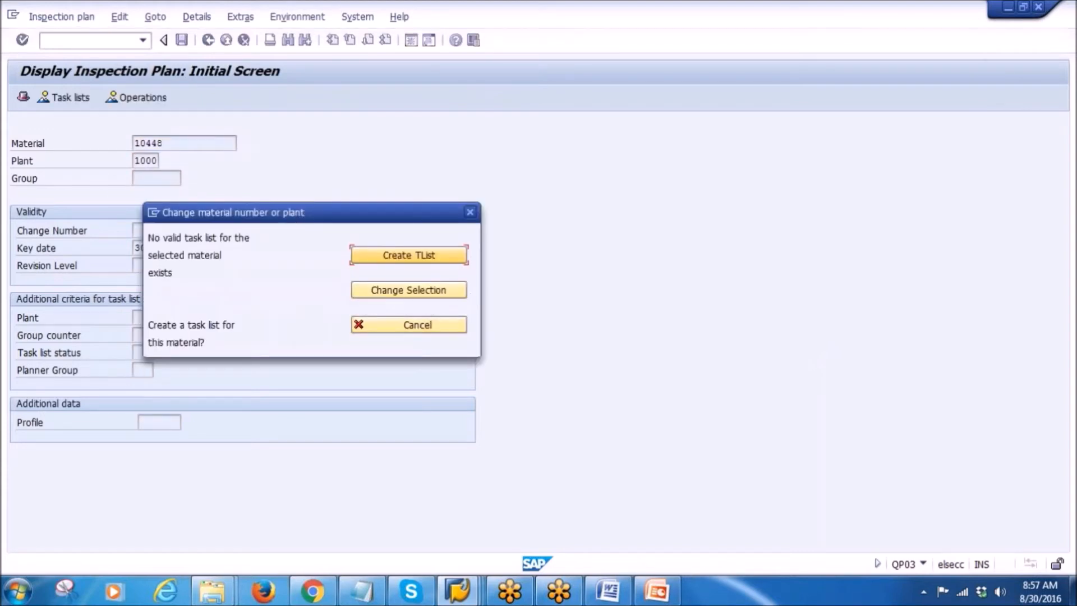
click(470, 212)
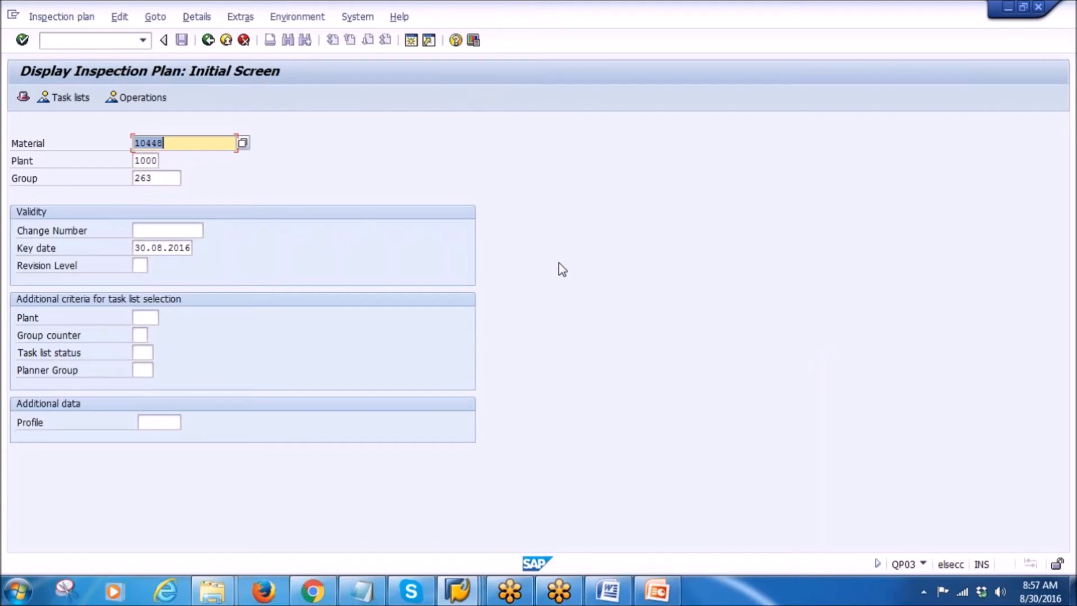
- Switch to changing inspection plans and open the task lists of group 263 in plant 1000 without a material
click(54, 17)
click(61, 72)
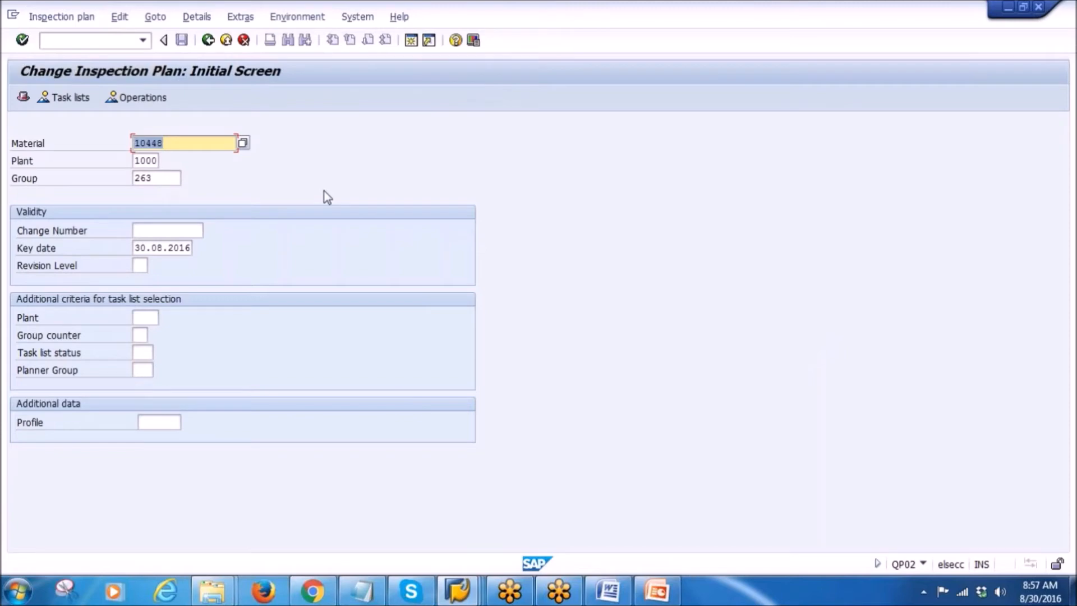
key(BackSpace)
key(Tab)
key(Delete)
key(Delete)
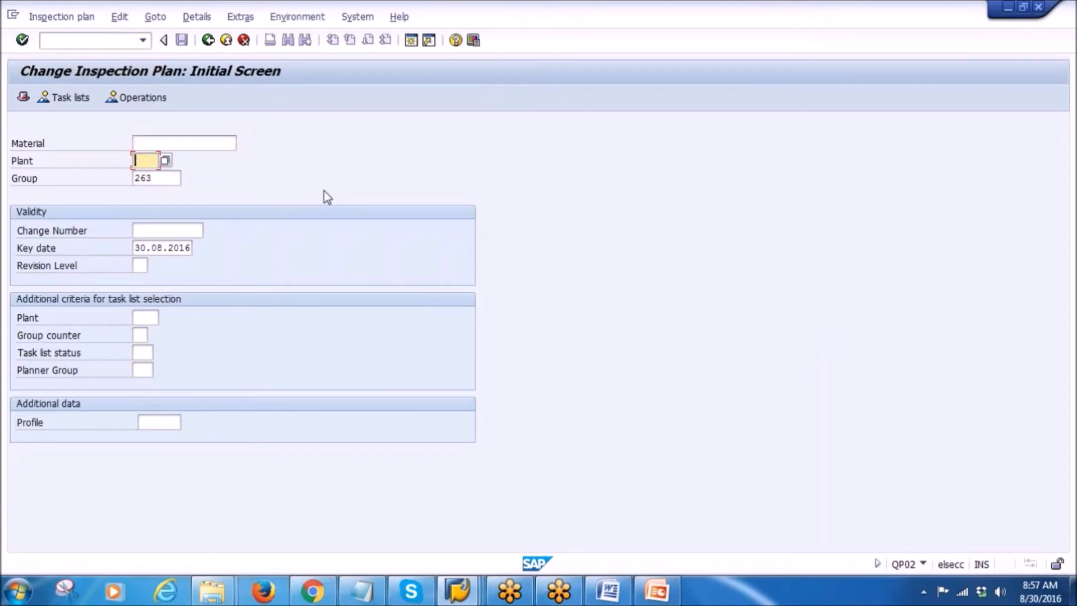
text(1000)
key(Tab)
click(362, 591)
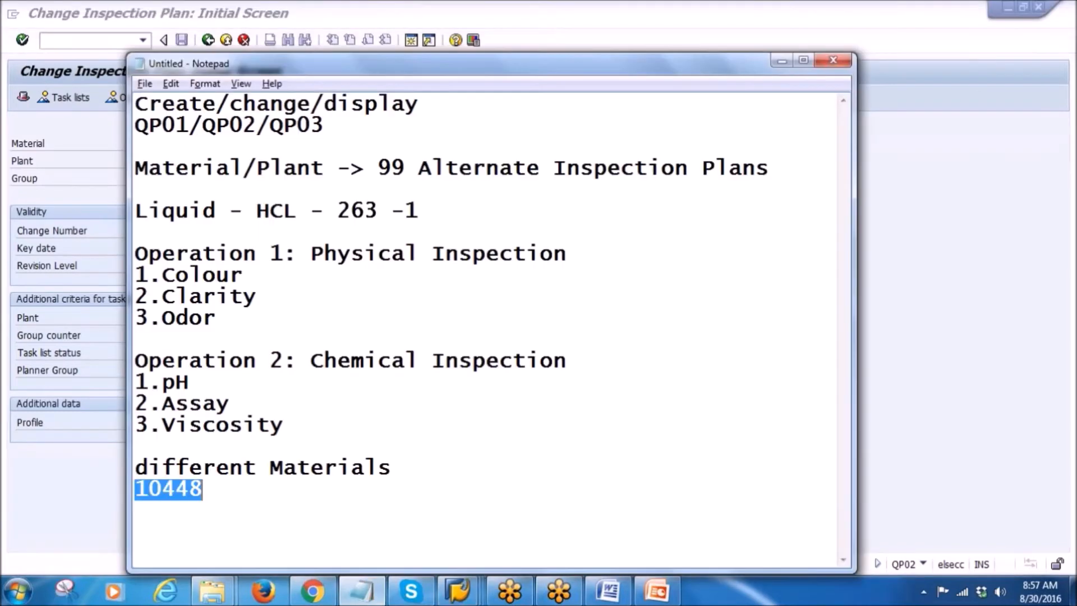
drag(343, 210, 396, 211)
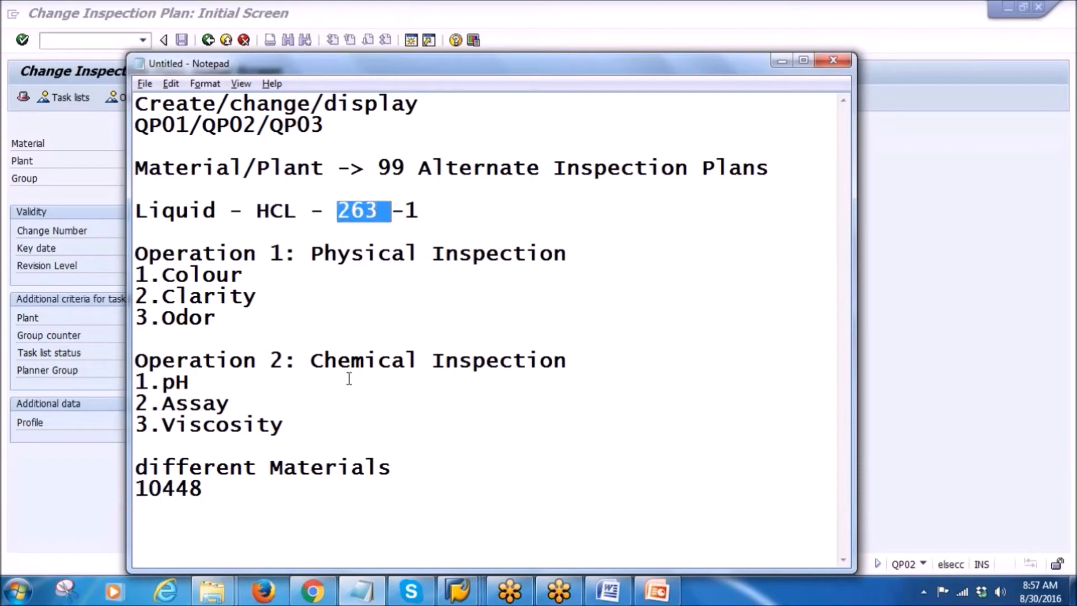
key(alt+Tab)
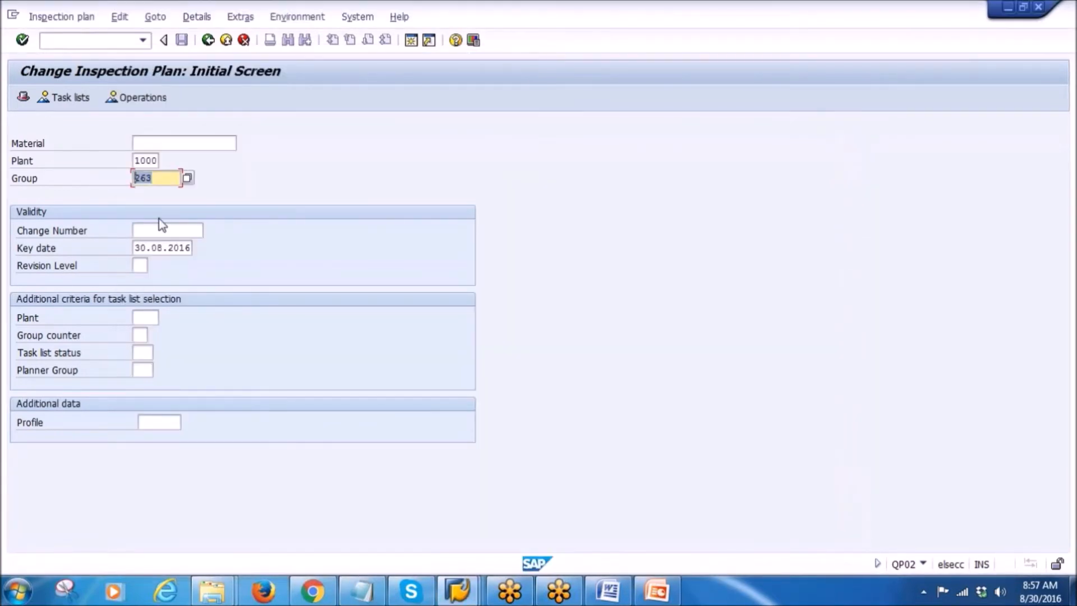
key(Return)
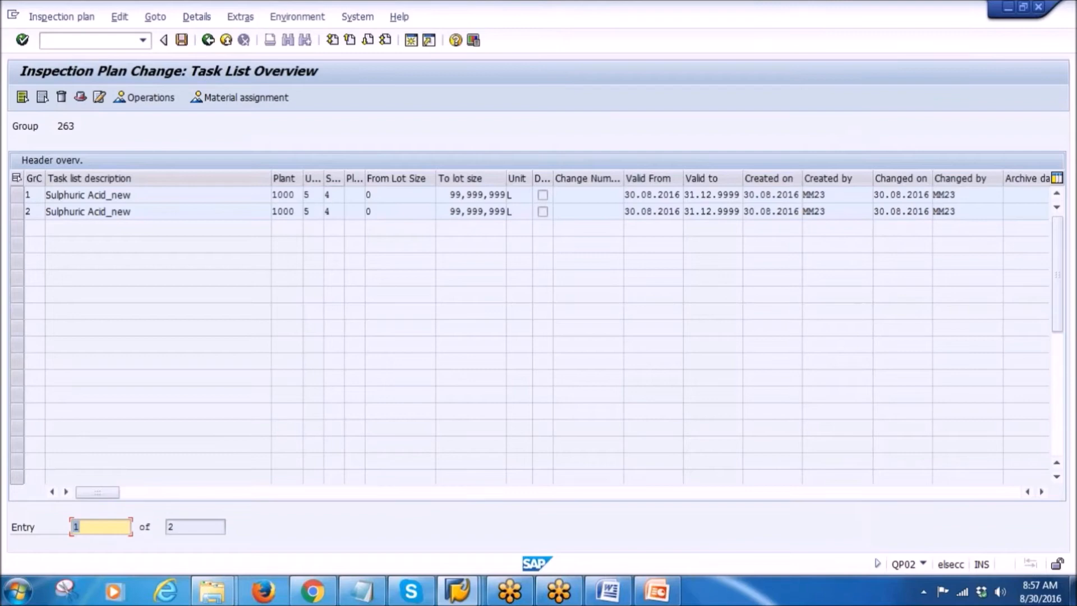
- Open the header details of group counter 1 and bring up its material assignment
click(17, 195)
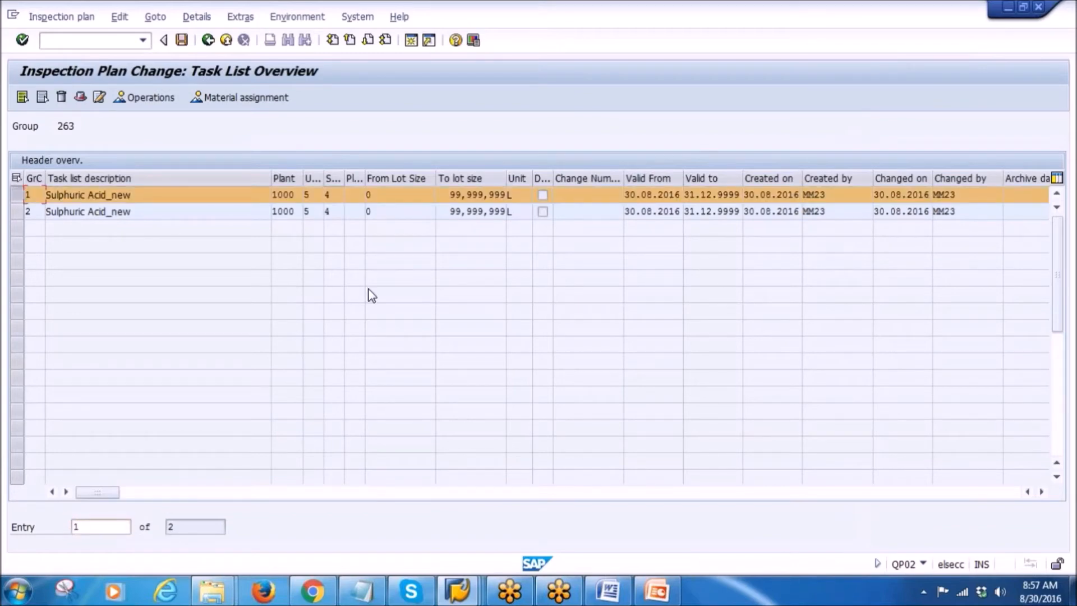
click(80, 98)
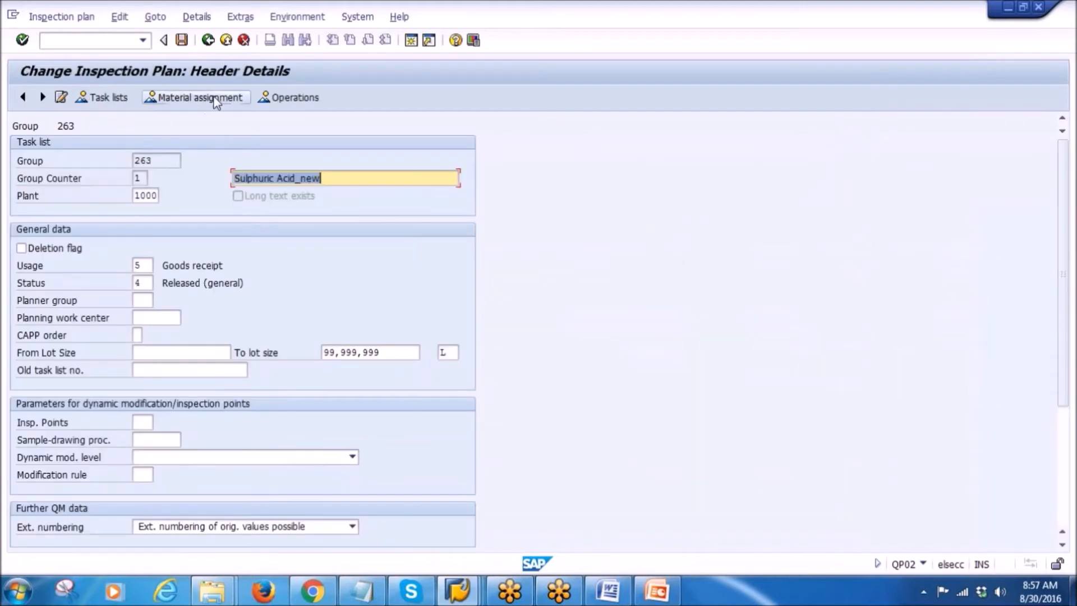
click(181, 99)
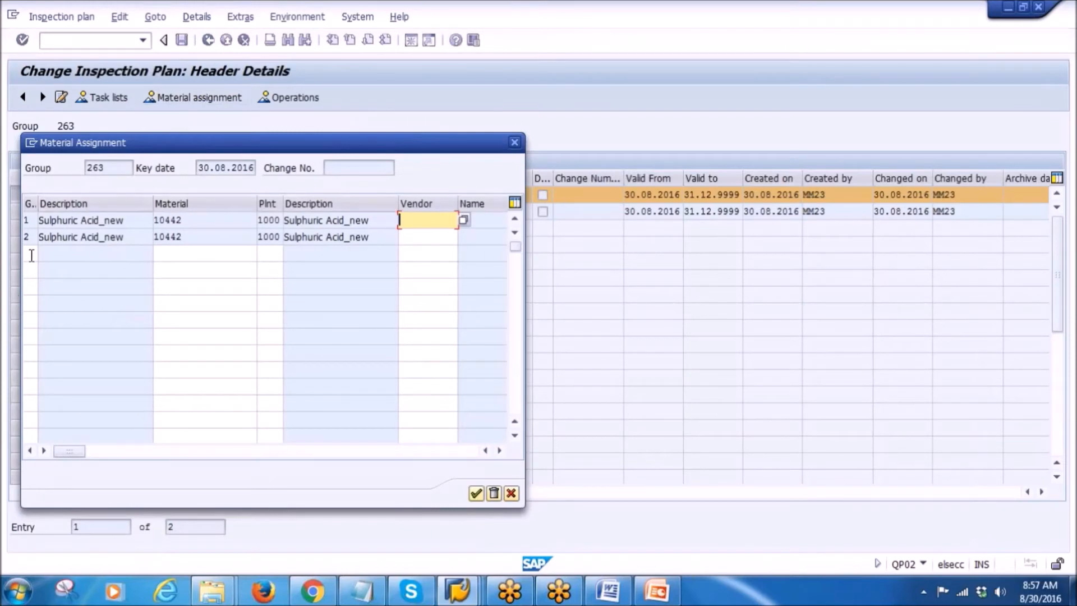
- Add a material assignment line for group counter 1 with material 10448, looking up the material number in the Notepad notes
click(32, 254)
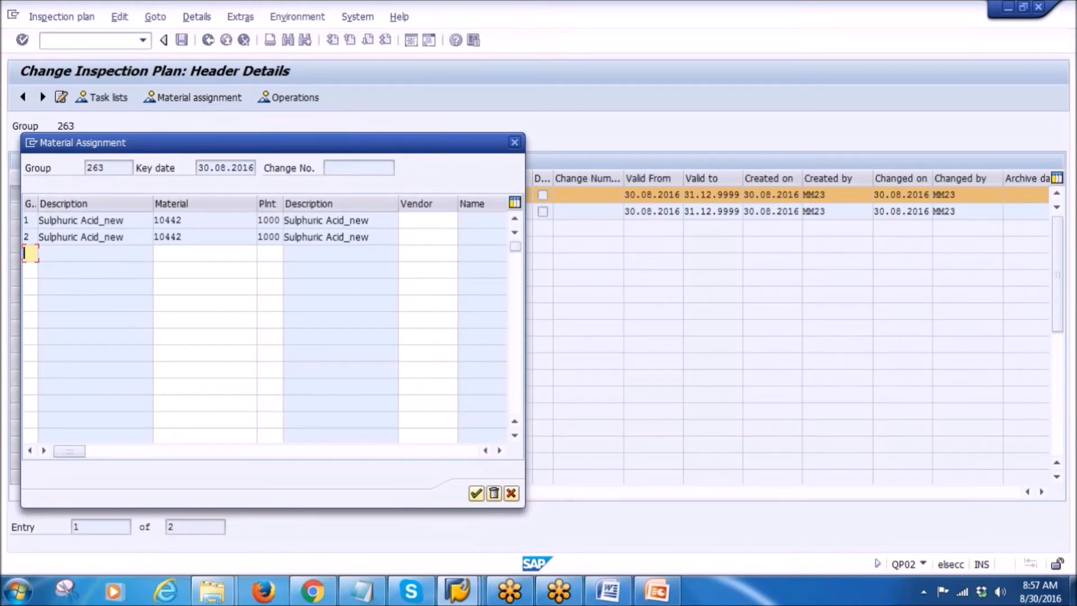
text(1)
click(183, 257)
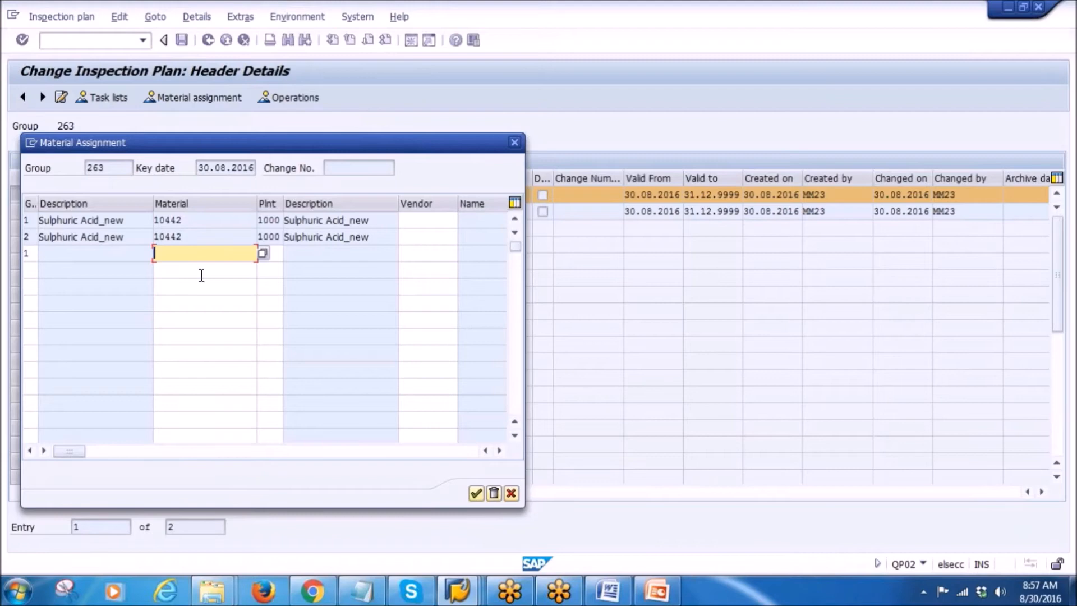
click(313, 590)
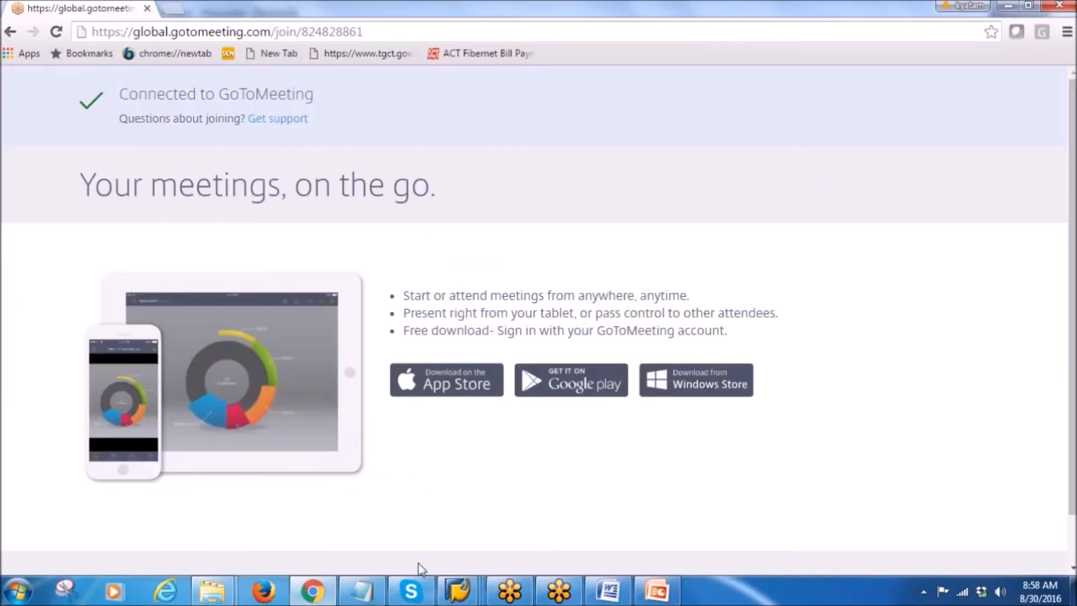
click(361, 590)
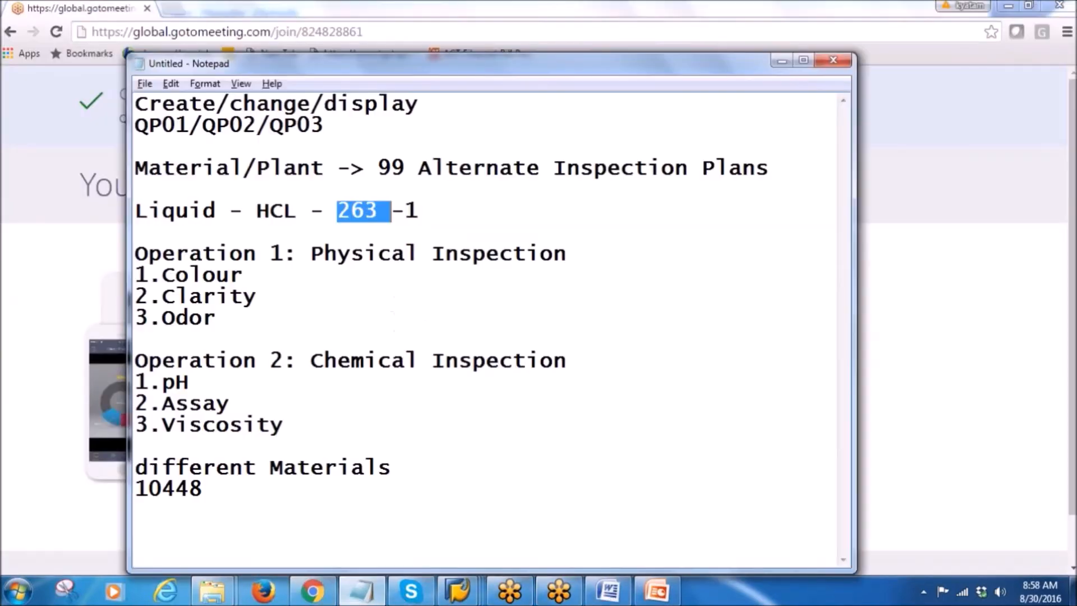
drag(212, 494, 135, 465)
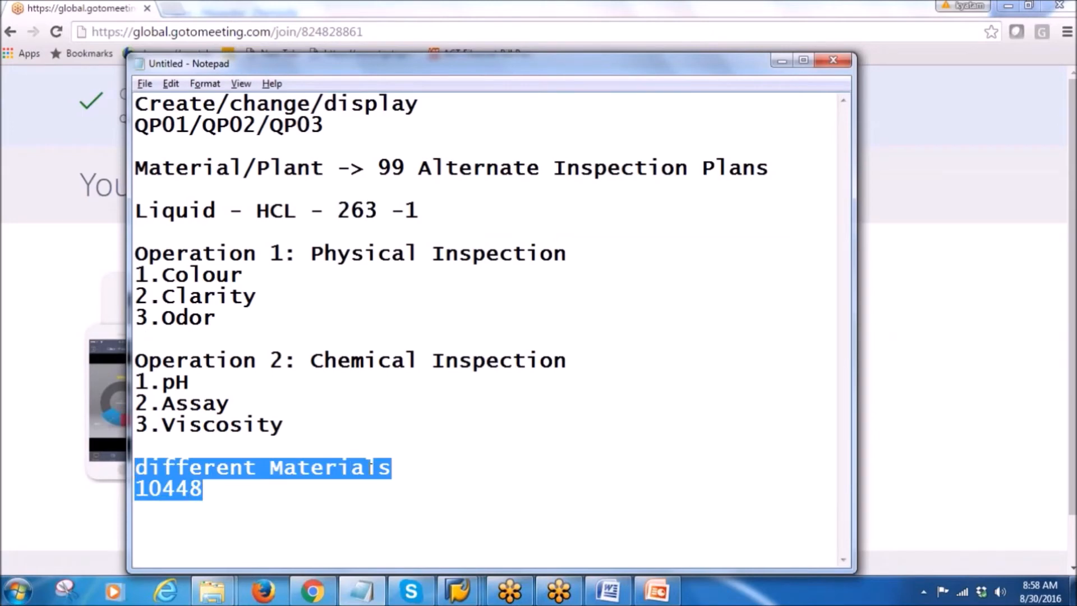
key(alt+Tab)
key(alt+Tab)
text(1044)
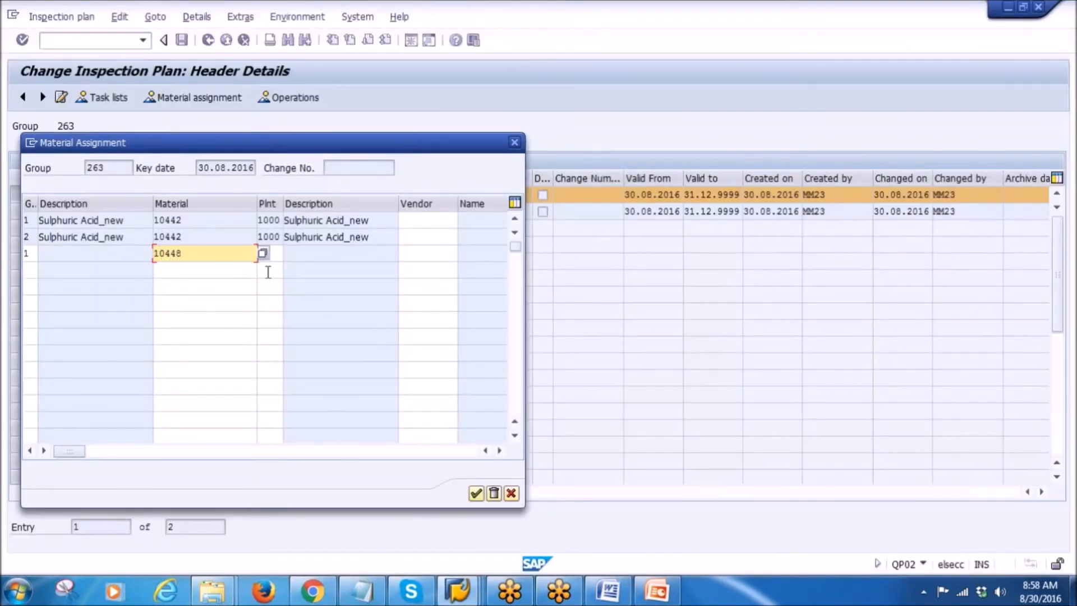
- Set the new assignment's plant to 1000, accept the material assignment, and save the inspection plan
click(275, 255)
text(1000)
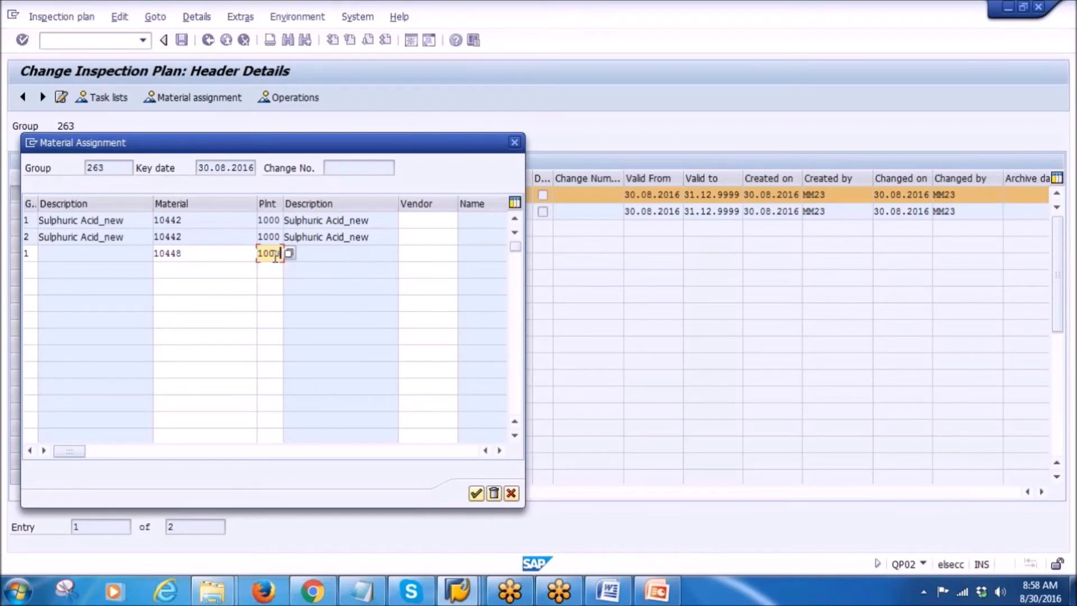
click(476, 494)
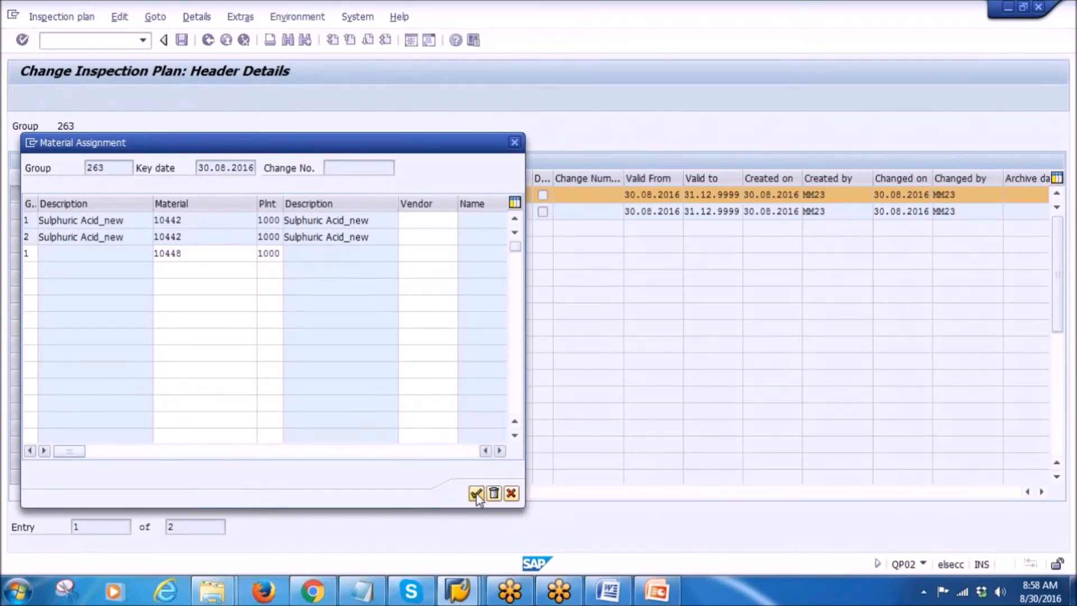
click(181, 41)
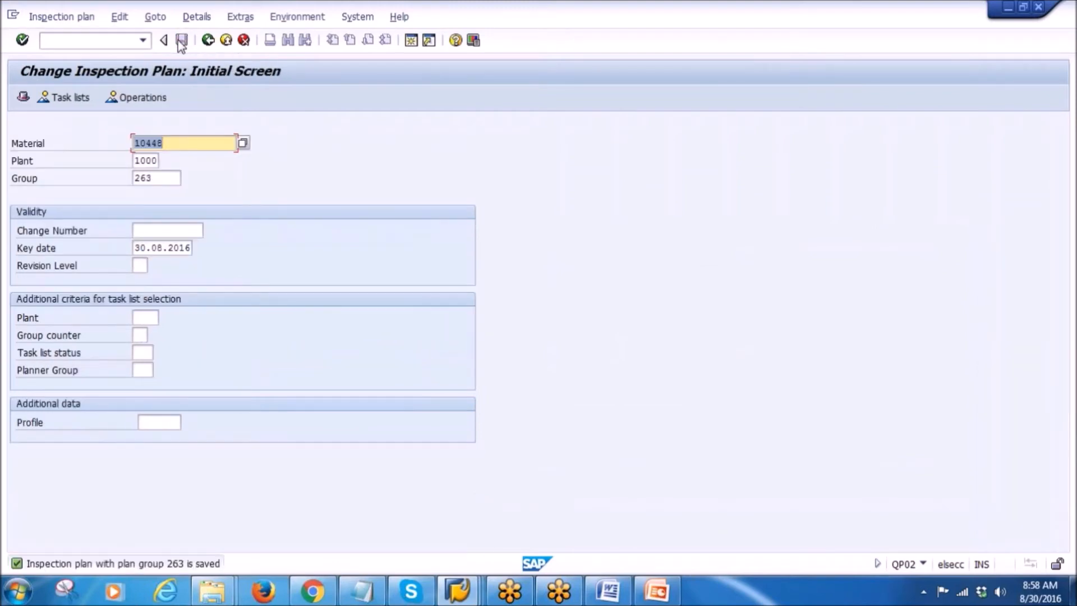
- Display the inspection plan for material 10448 in plant 1000 with the group cleared, and check its material number
click(62, 17)
click(79, 87)
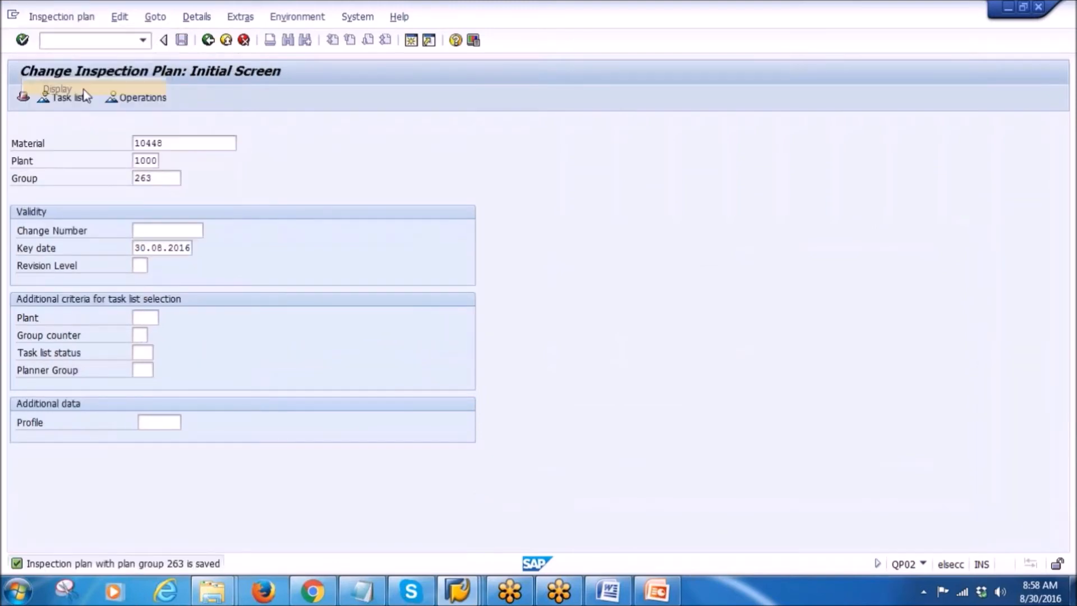
click(163, 178)
key(shift+Home)
key(BackSpace)
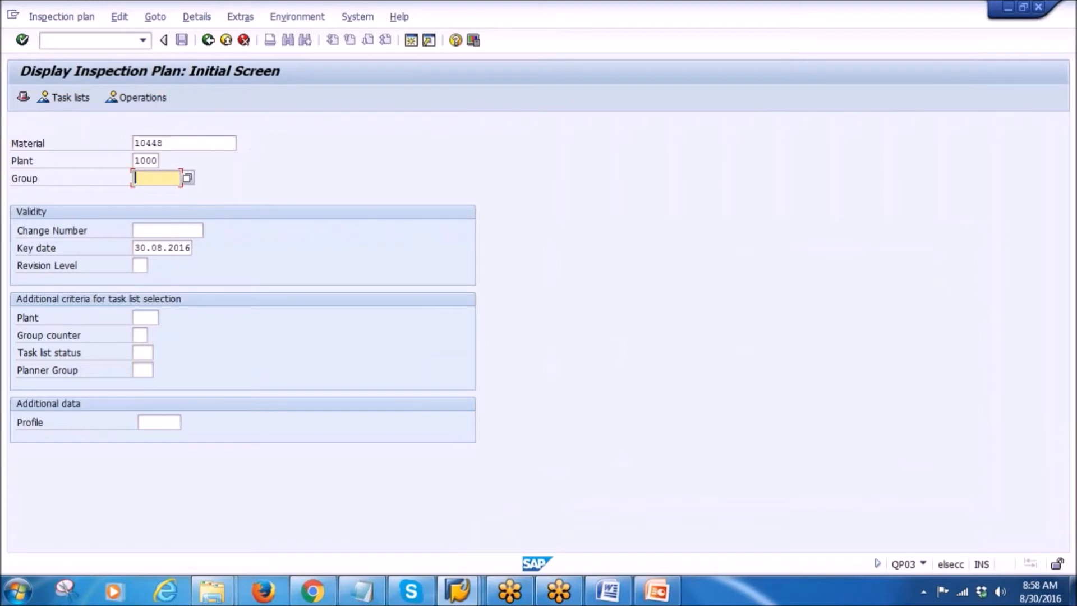
drag(168, 144, 132, 144)
key(Return)
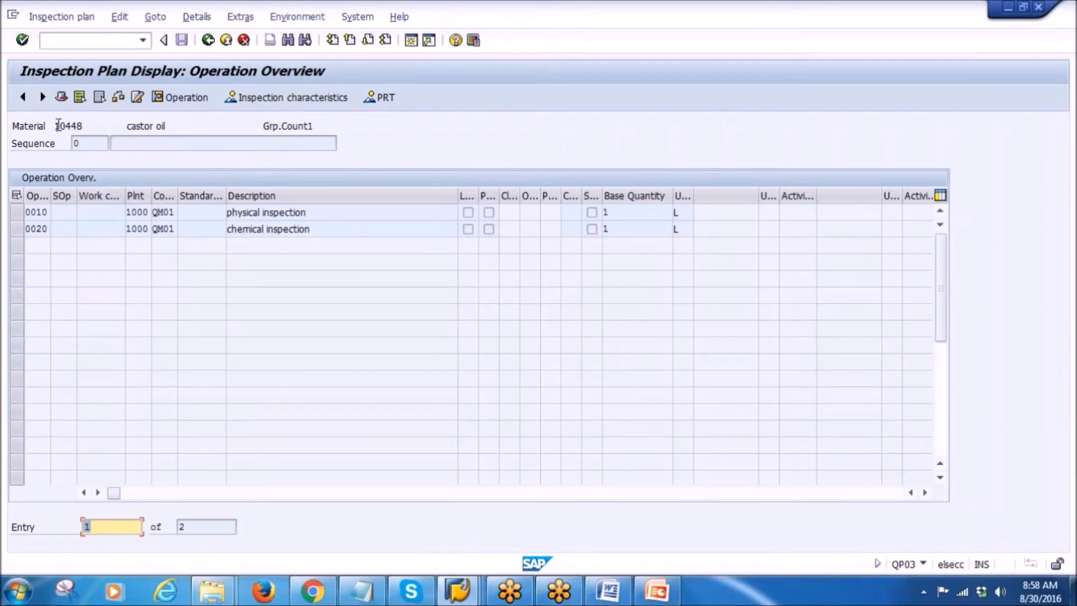
drag(54, 126, 84, 126)
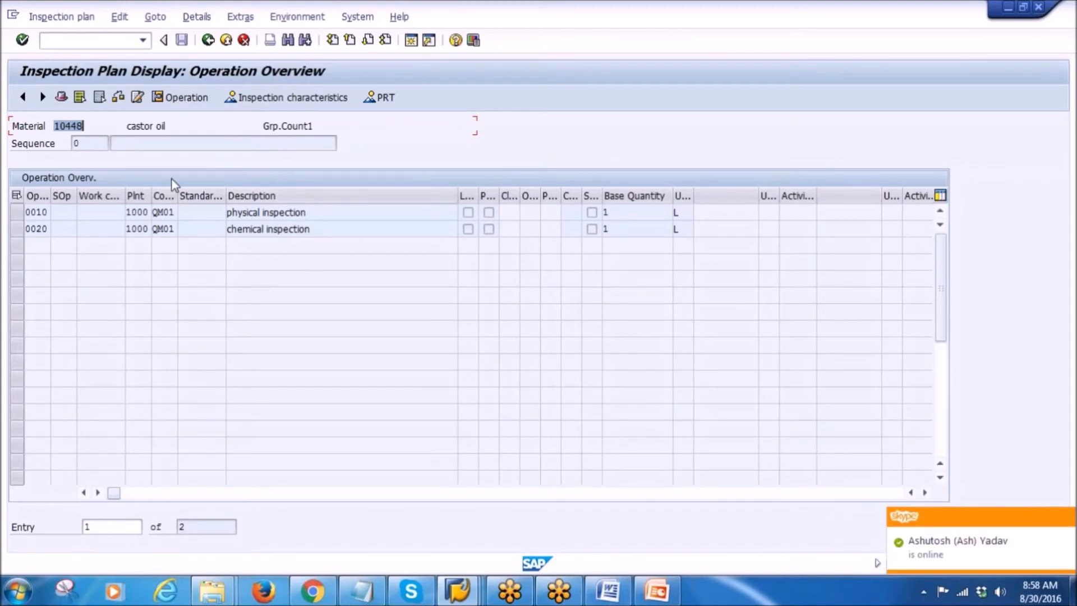
click(1066, 517)
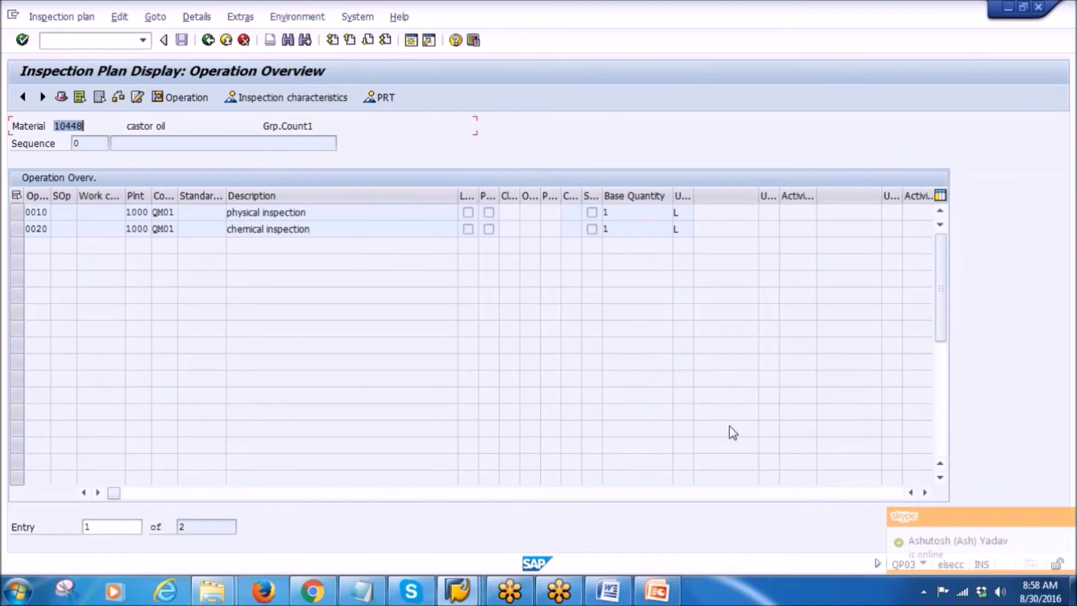
- Switch to the PowerPoint presentation and view the Calculated Characteristic and Usage of Master Inspection Characteristics slides
click(657, 591)
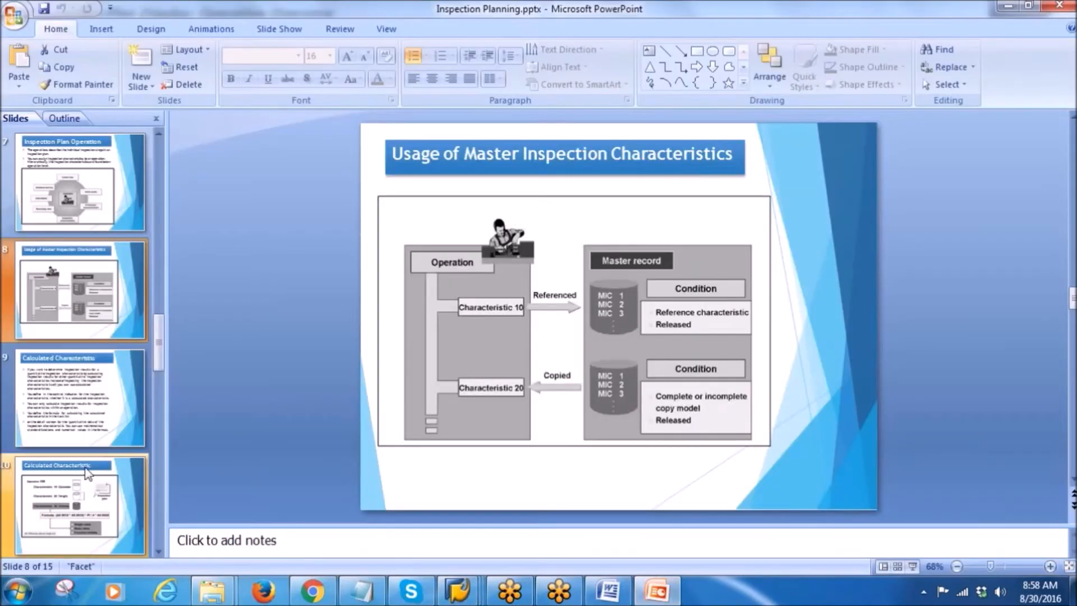
scroll(64, 202, down, 2)
click(66, 205)
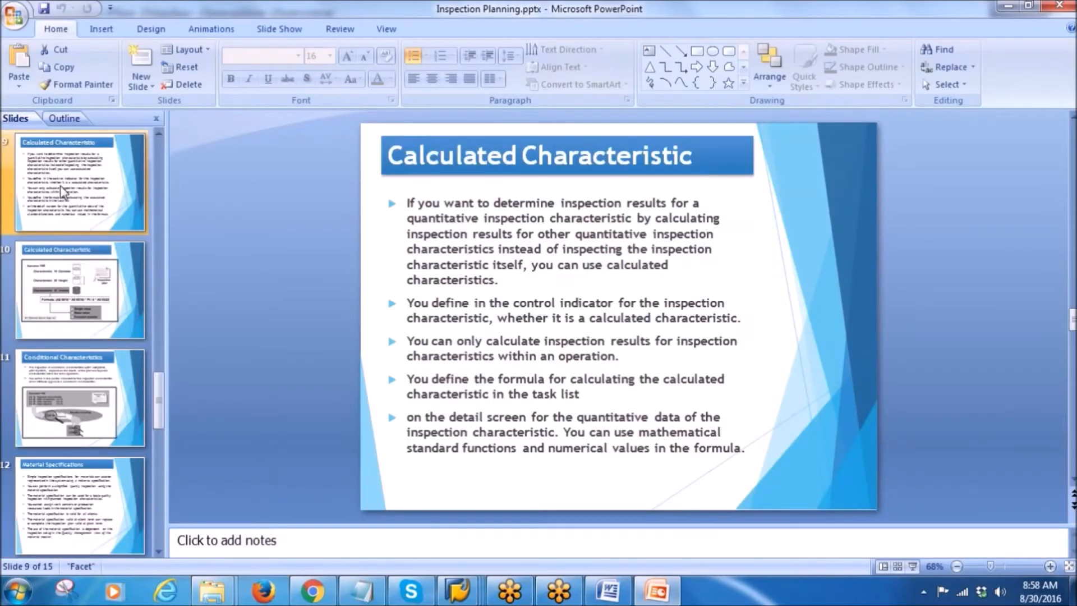
click(349, 342)
scroll(349, 342, up, 1)
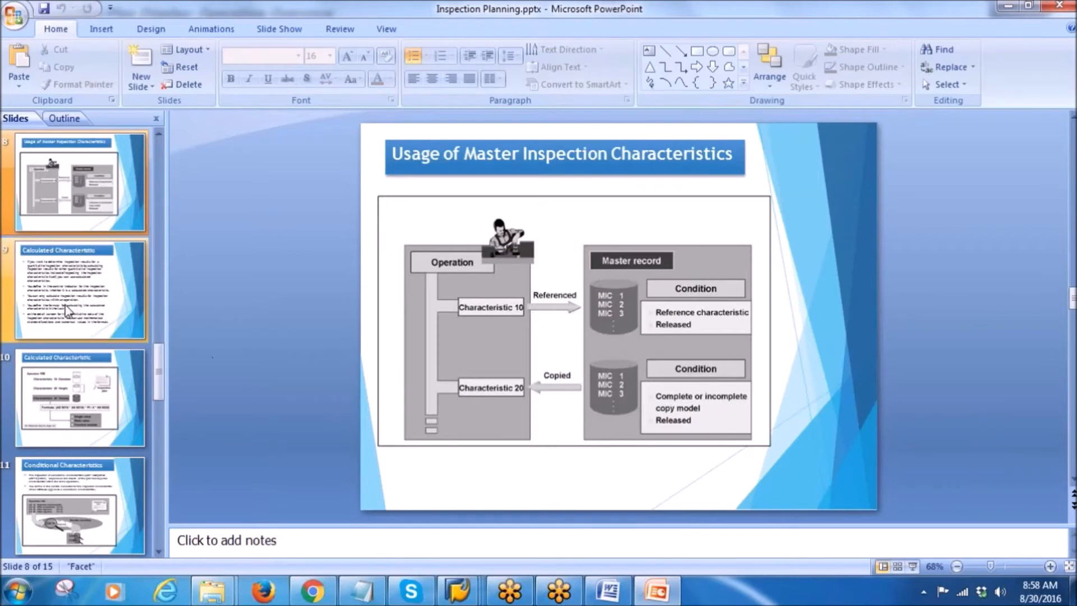
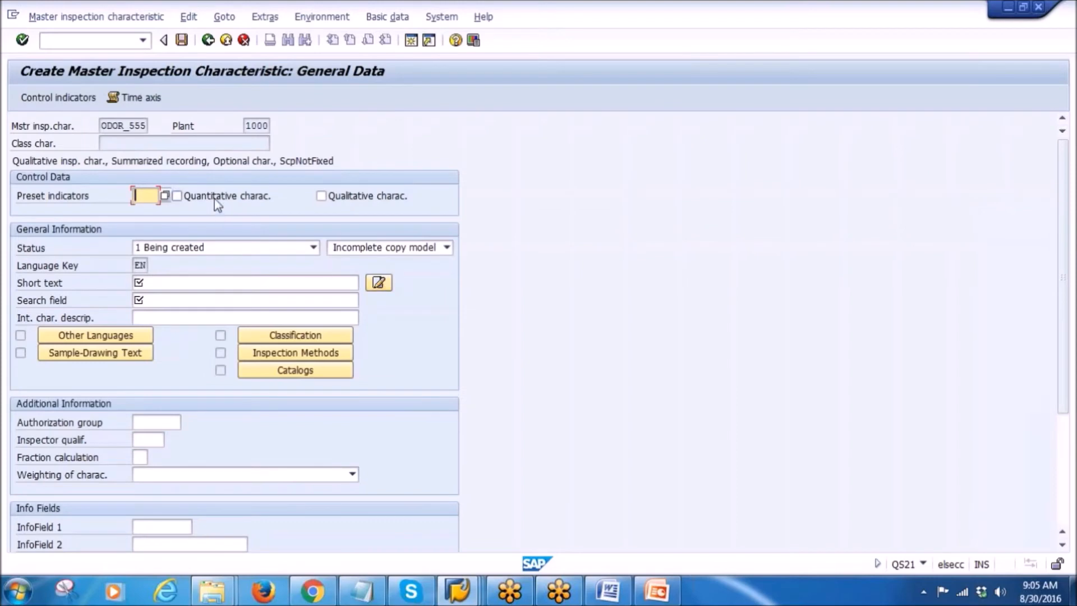
- Mark characteristic ODOR_555 as qualitative, with status Released and type Complete copy model
click(349, 195)
click(207, 252)
click(161, 272)
click(377, 247)
click(359, 262)
- Enter ODOR as both the short text and the search field of the characteristic
click(159, 283)
click(156, 297)
double_click(134, 283)
text(ODOR)
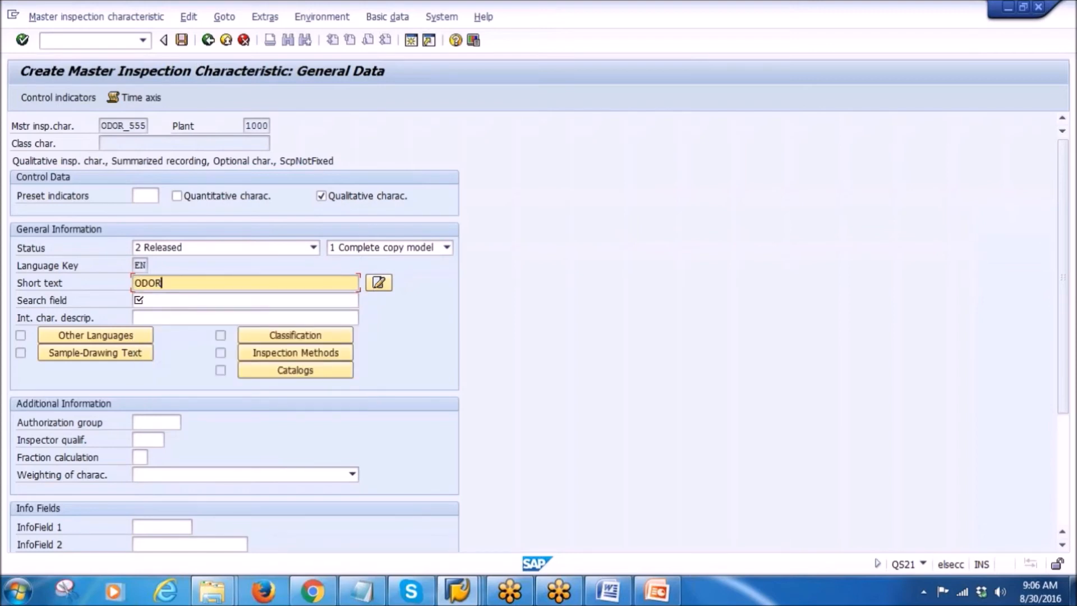
click(158, 301)
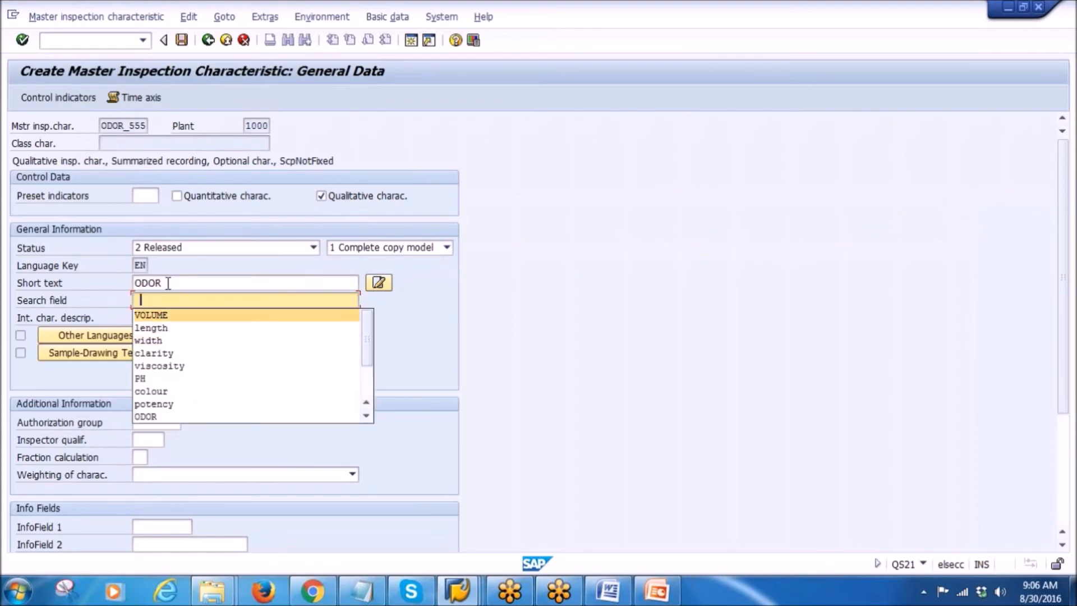
double_click(136, 283)
click(164, 301)
key(ctrl+v)
- Set the control indicators to characteristic attribute, sampling procedure and After rejection, and accept the remaining indicators with fixed scope
click(35, 105)
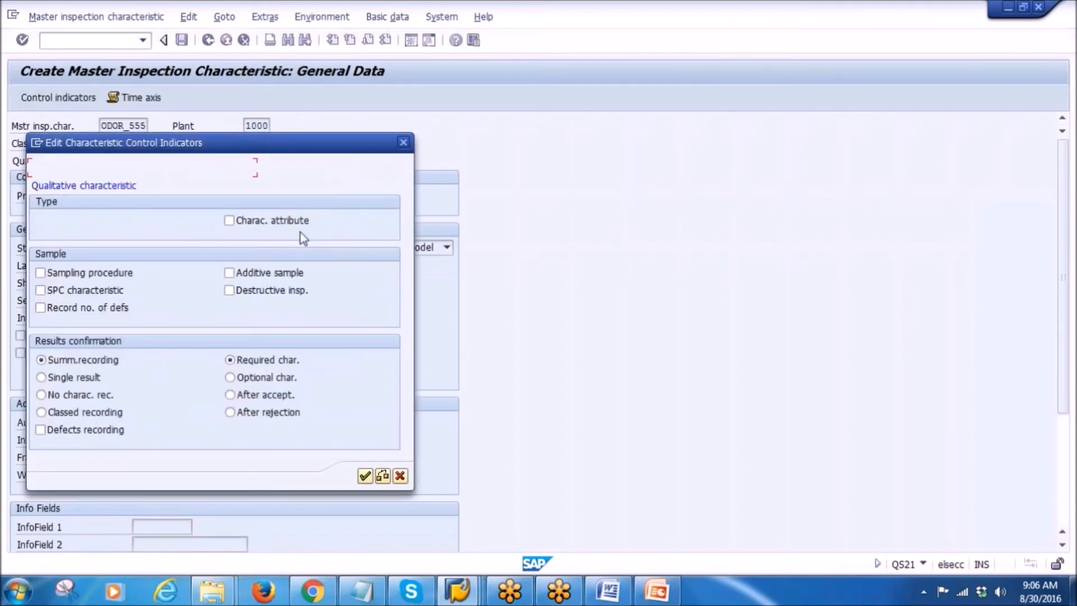
click(251, 223)
click(69, 275)
drag(297, 147, 421, 150)
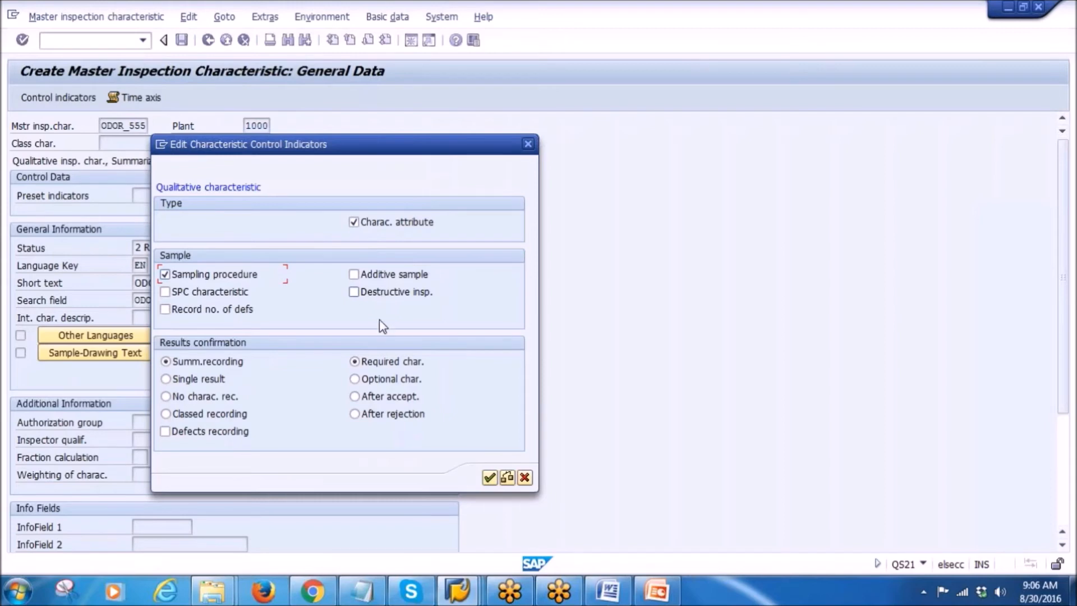
click(363, 415)
click(489, 478)
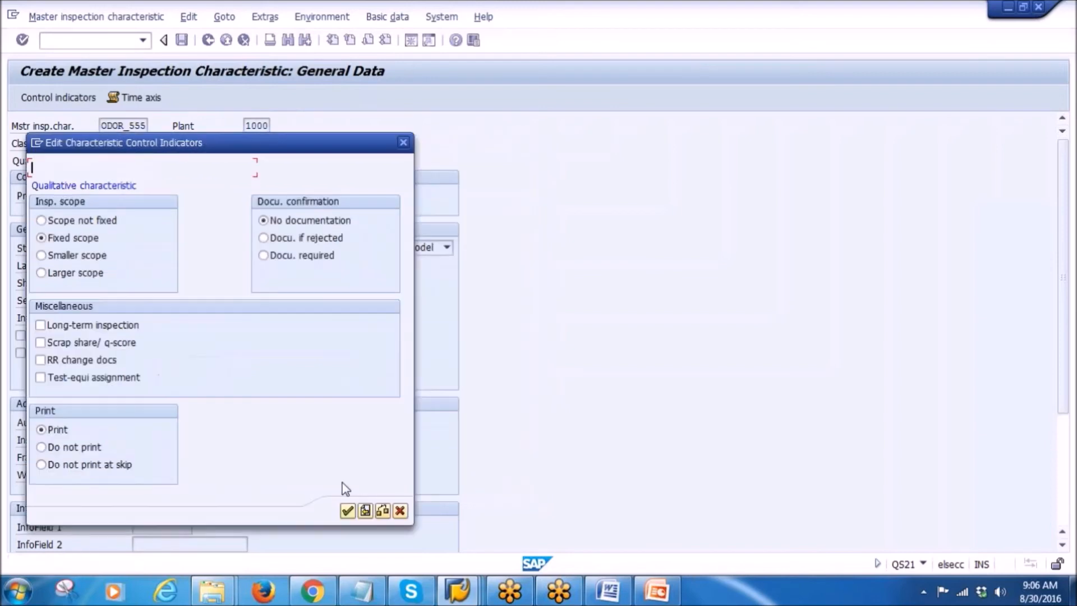
click(341, 510)
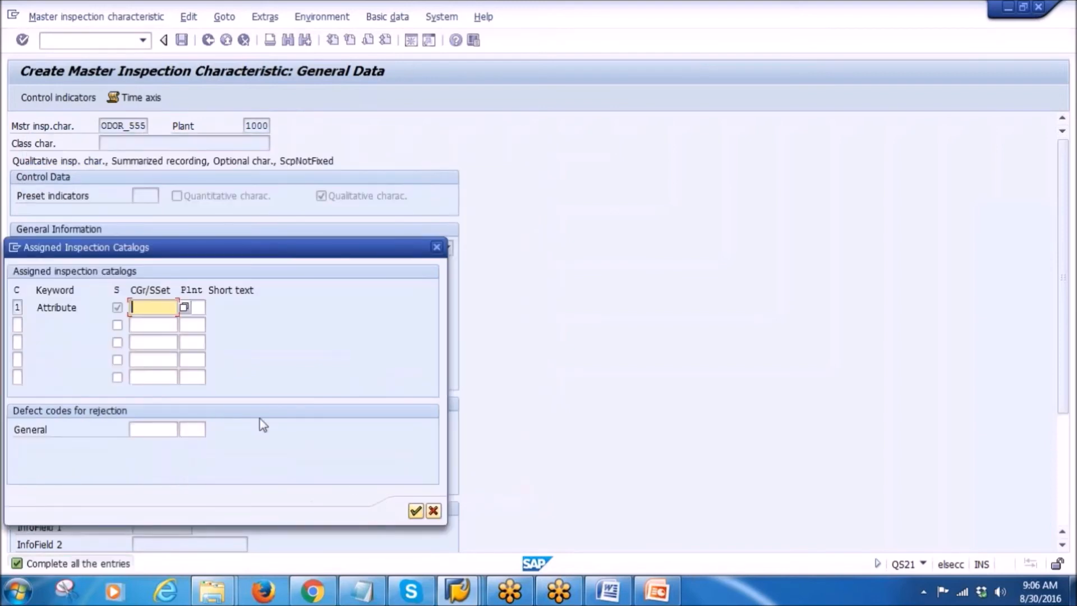
- Assign the selected set FILLING1 of plant 1000 as the attribute catalog, and save the master inspection characteristic
click(184, 308)
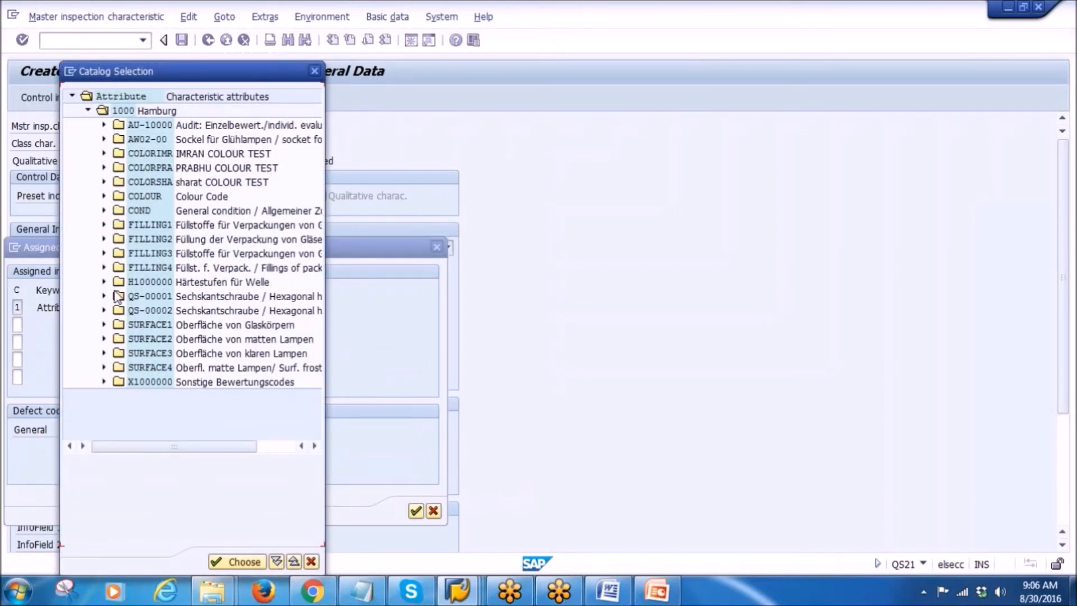
click(103, 225)
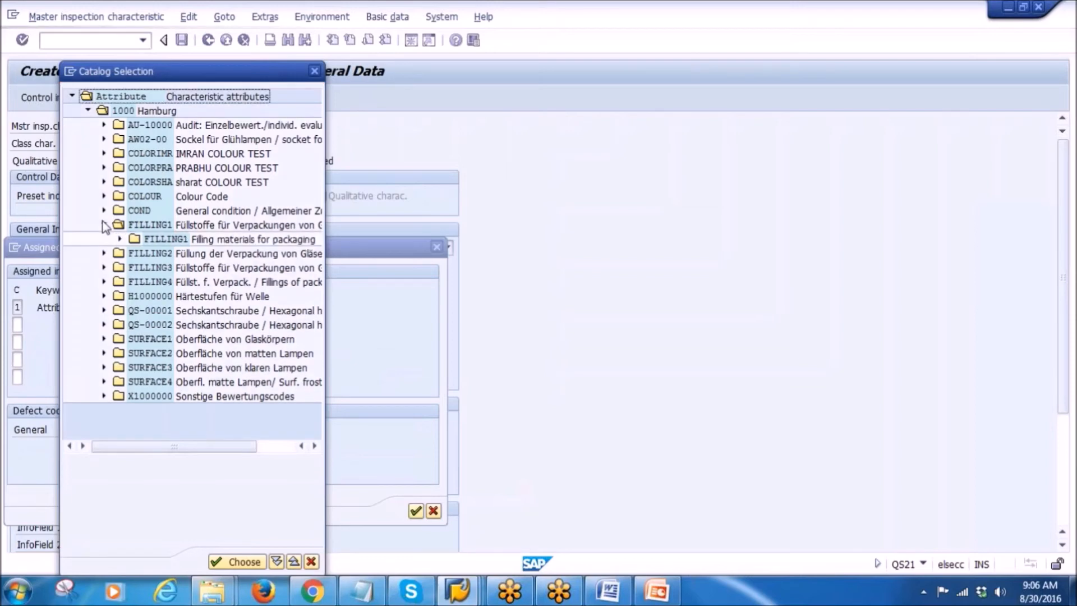
double_click(158, 227)
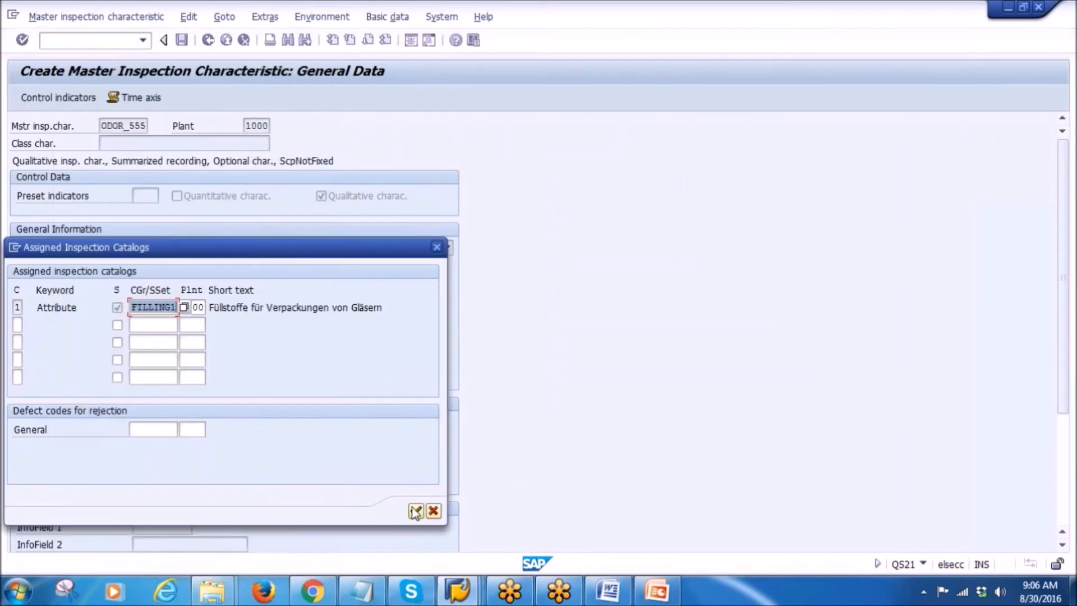
click(416, 511)
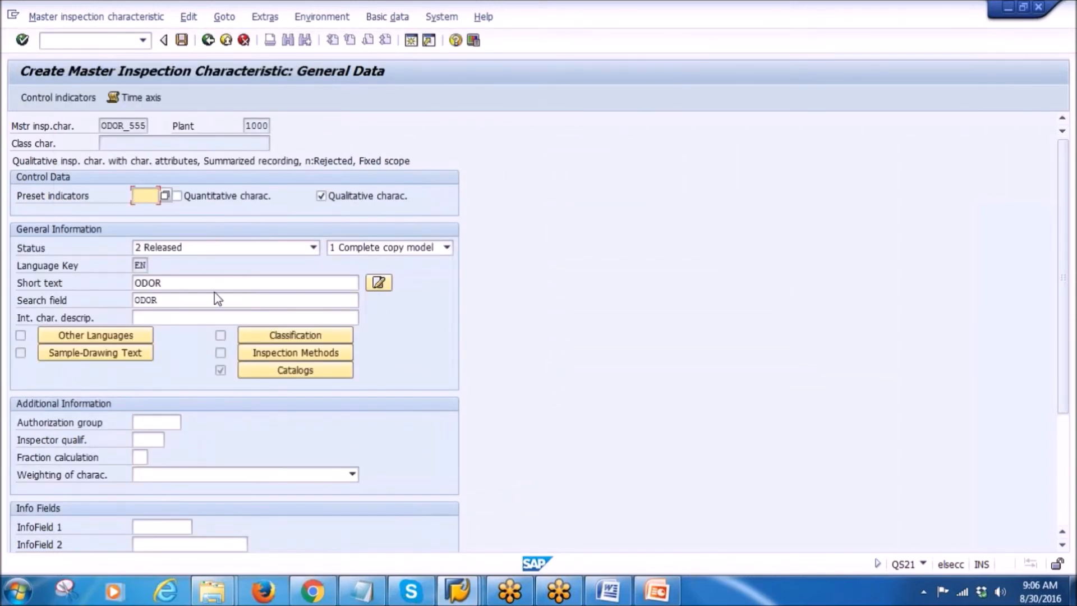
click(181, 40)
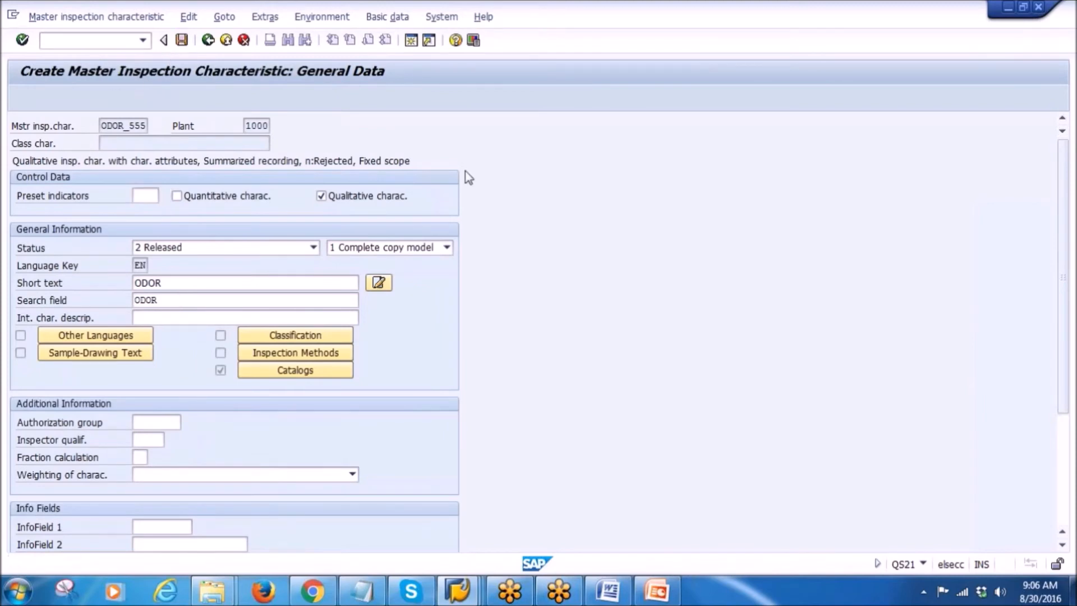
- Enter odor_555 as the master inspection characteristic on the initial screen and select the name for reuse
click(157, 177)
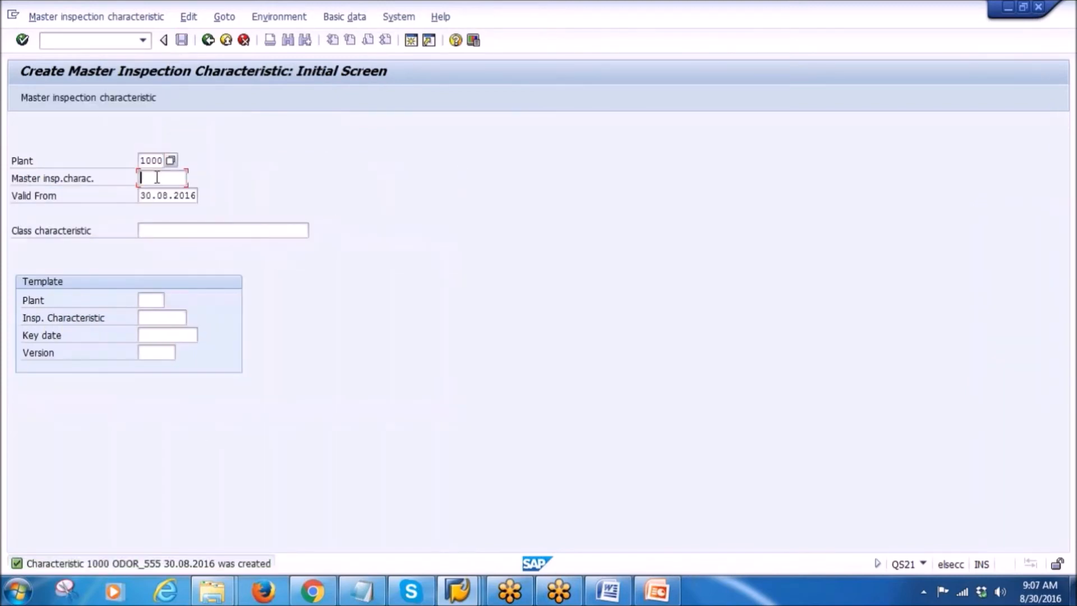
click(162, 194)
double_click(143, 180)
- Go from the Create Master Inspection Characteristic session to changing inspection plans with transaction QP02
click(457, 590)
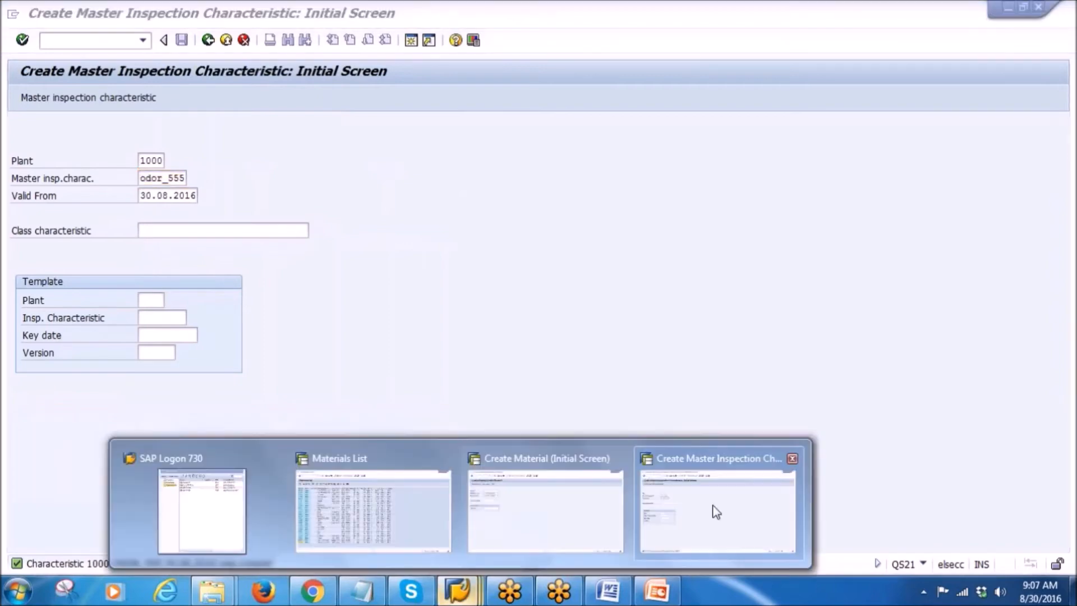
click(675, 477)
click(81, 37)
text(/n)
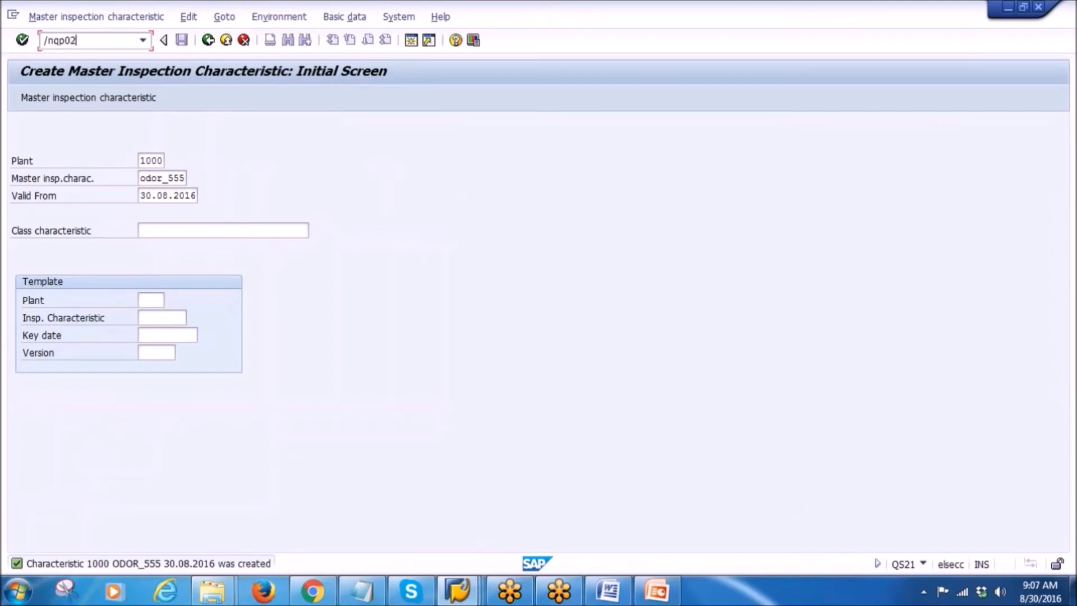
text(qp02)
key(Return)
- Open the plan of material 10448 with the group cleared, and show the inspection characteristics of operation 0010, physical inspection
click(150, 178)
double_click(151, 178)
key(Delete)
key(Return)
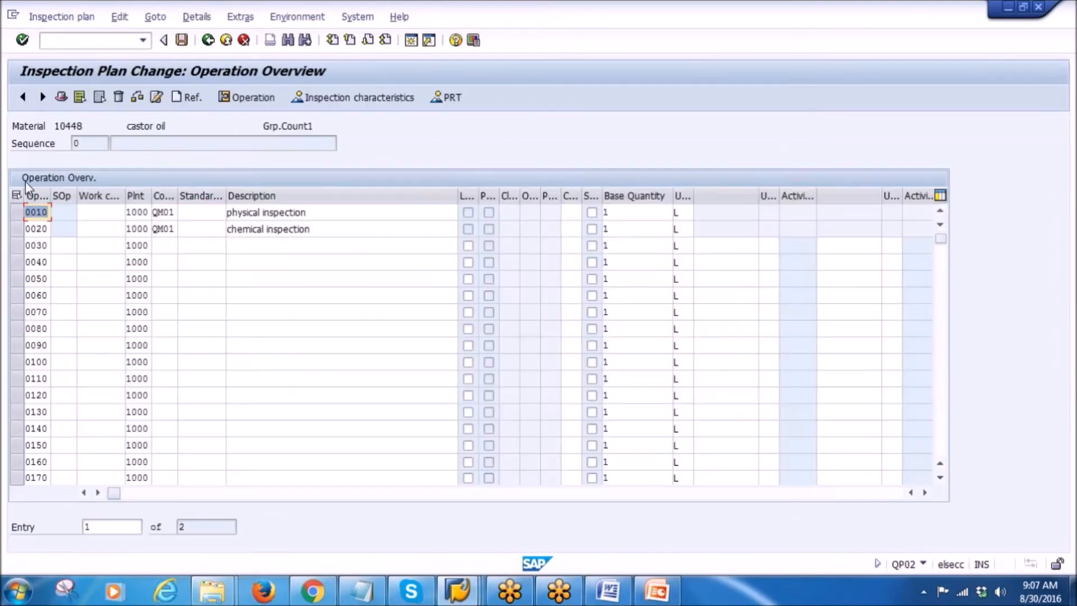
click(17, 212)
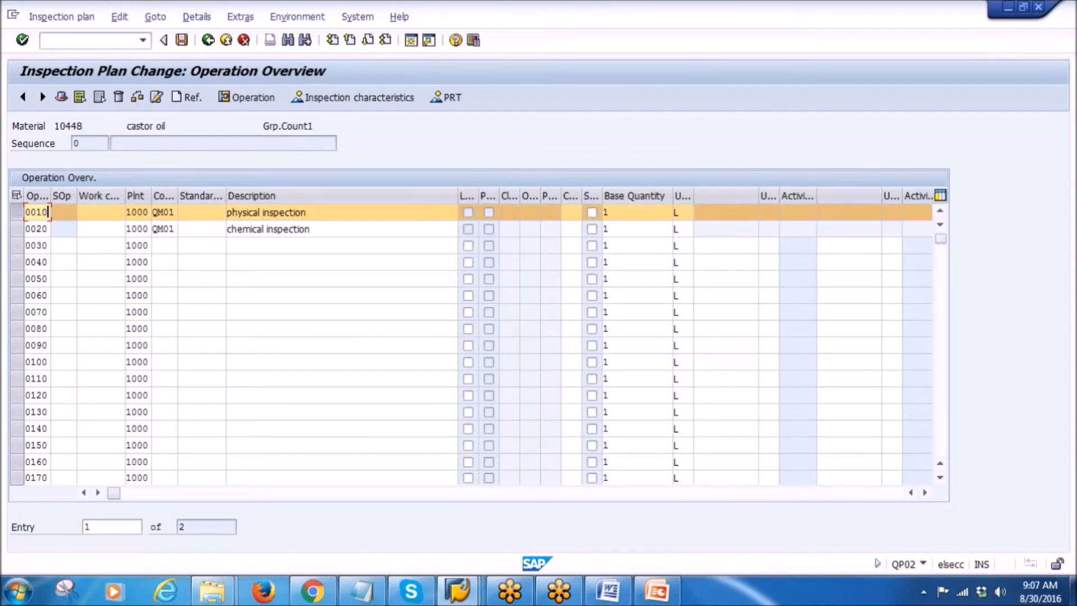
click(339, 98)
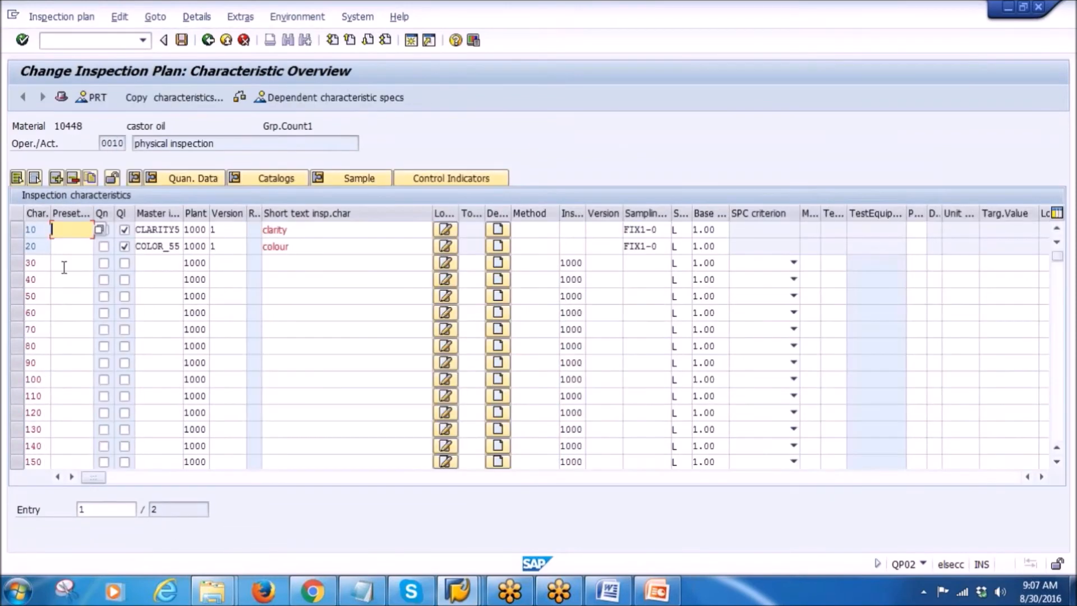
- Delete the colour characteristic 20 (COLOR_55) from the physical inspection operation and confirm the deletion
click(17, 247)
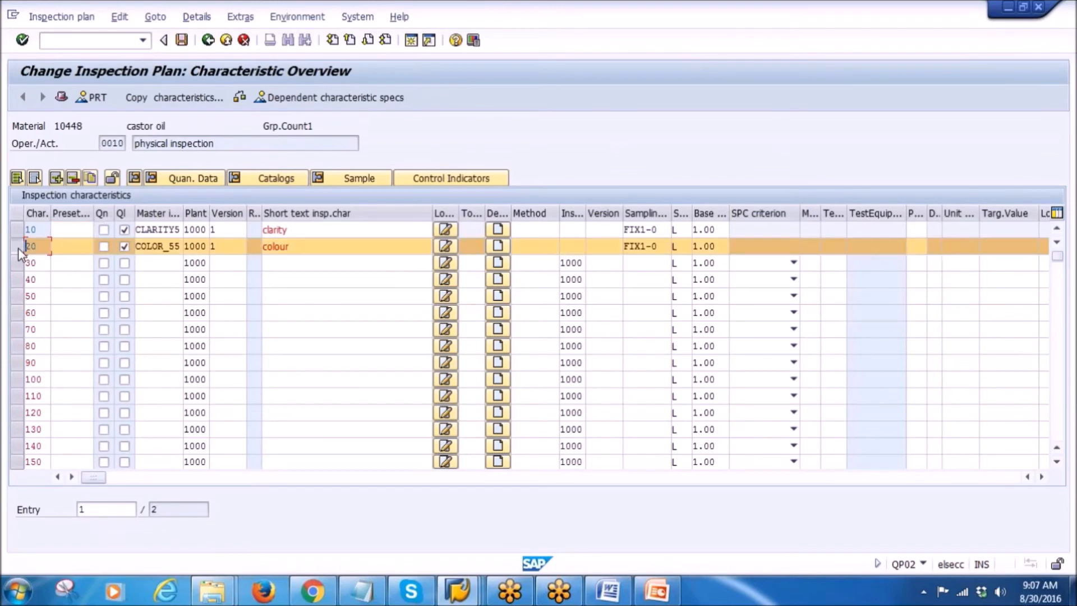
click(72, 178)
click(192, 295)
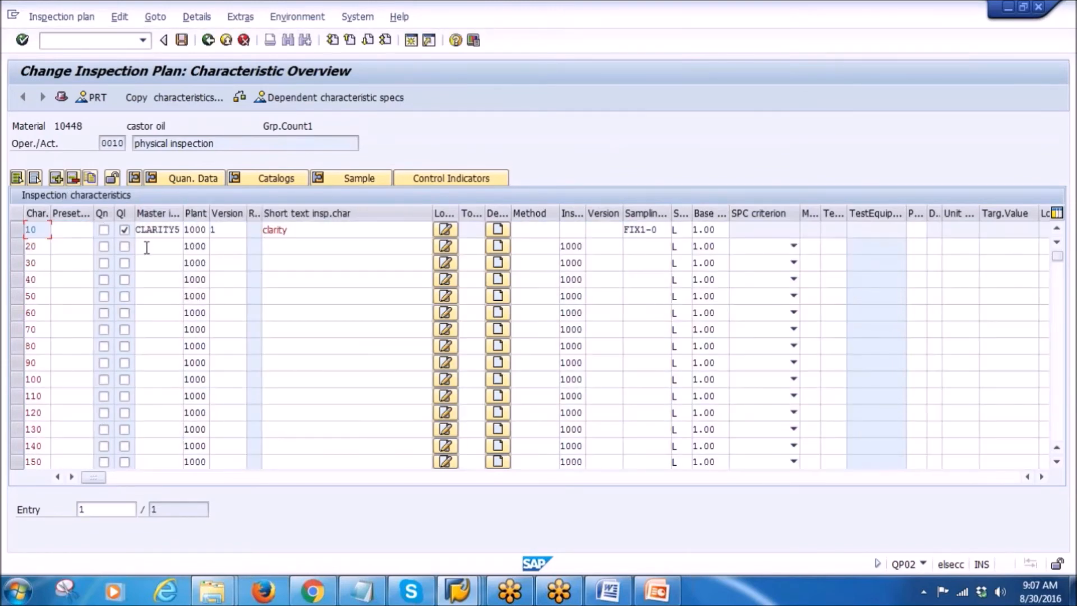
- Add master inspection characteristic ODOR_555 as characteristic 20 and save the inspection plan
click(147, 245)
key(ctrl+v)
key(Return)
click(174, 263)
key(Return)
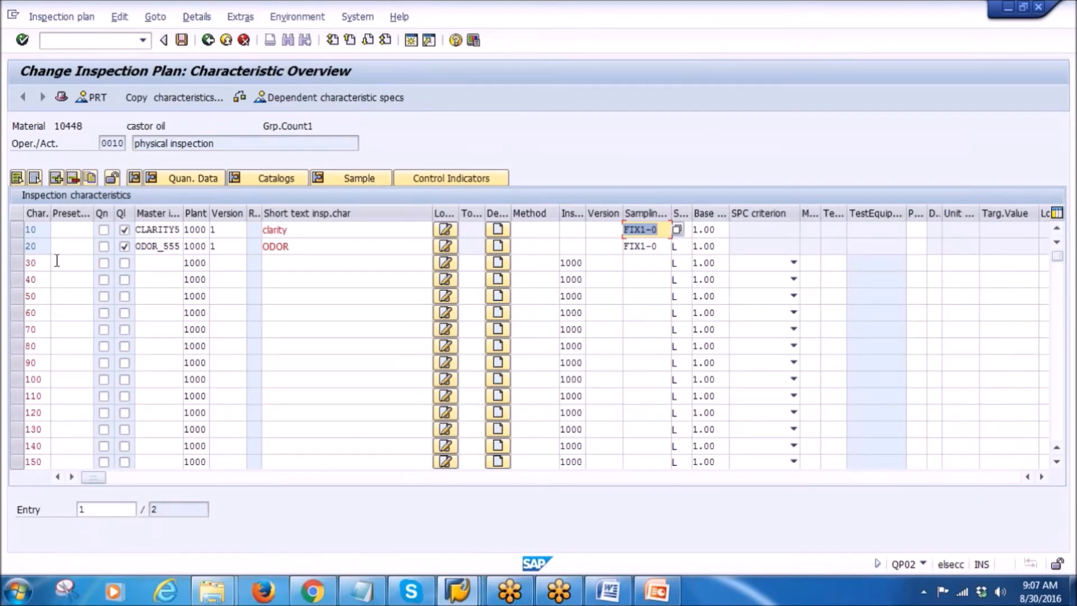
click(153, 247)
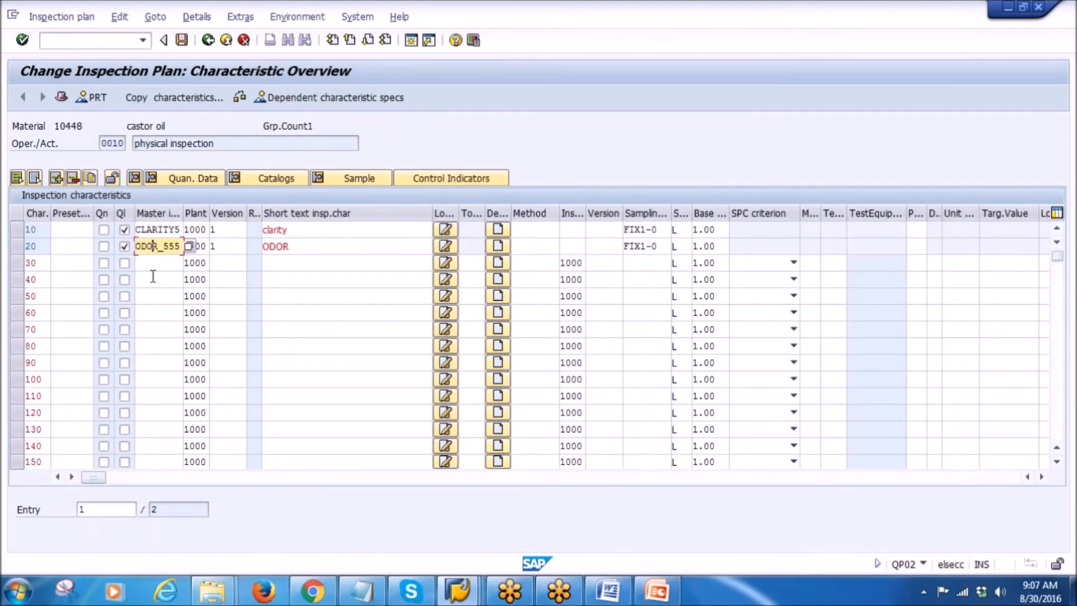
drag(136, 230, 192, 233)
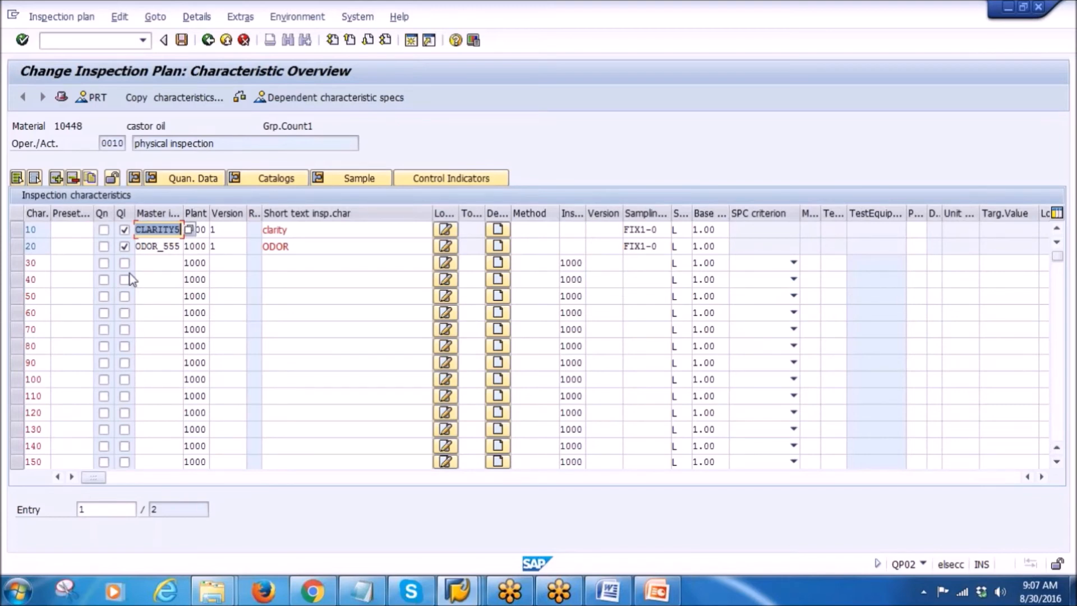
click(181, 41)
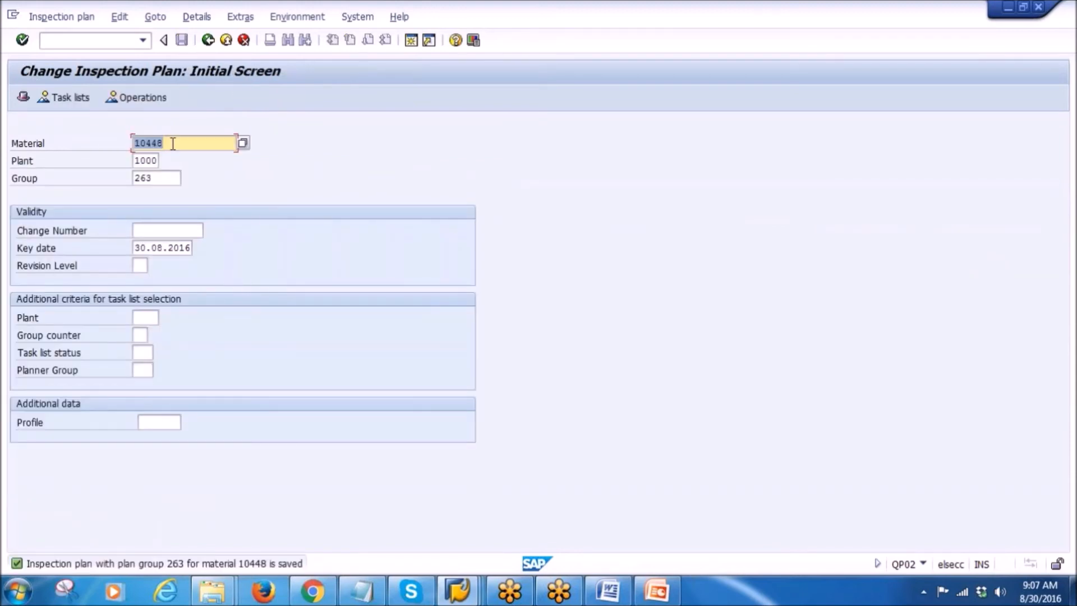
- Open the Quality Management view of material 10448 in plant 1000 with transaction MM02, without MRP 4, and show its inspection setup
click(107, 40)
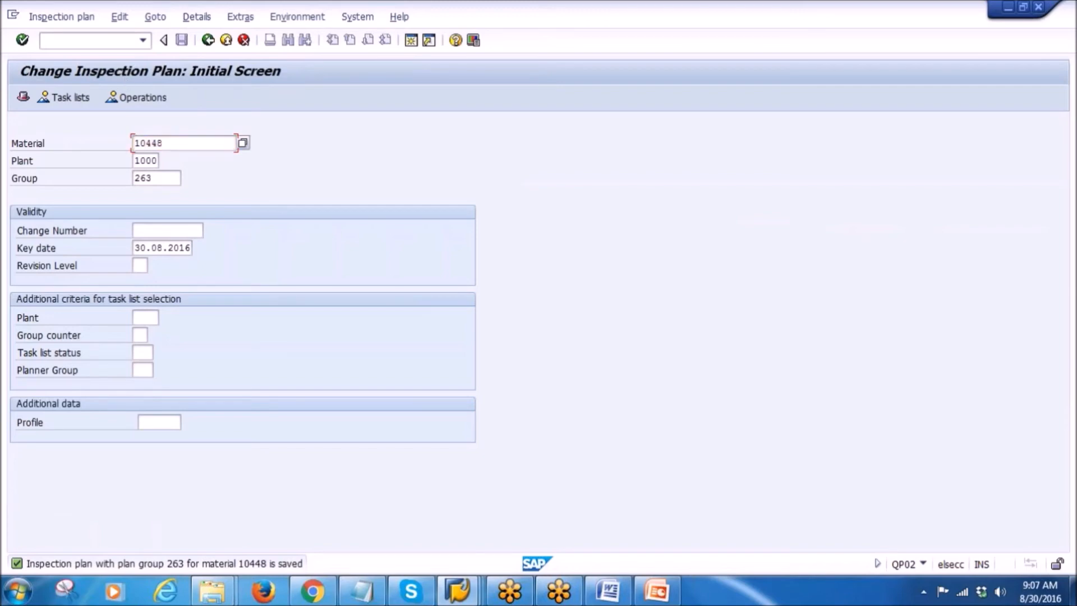
text(/nmm02)
key(Return)
key(Return)
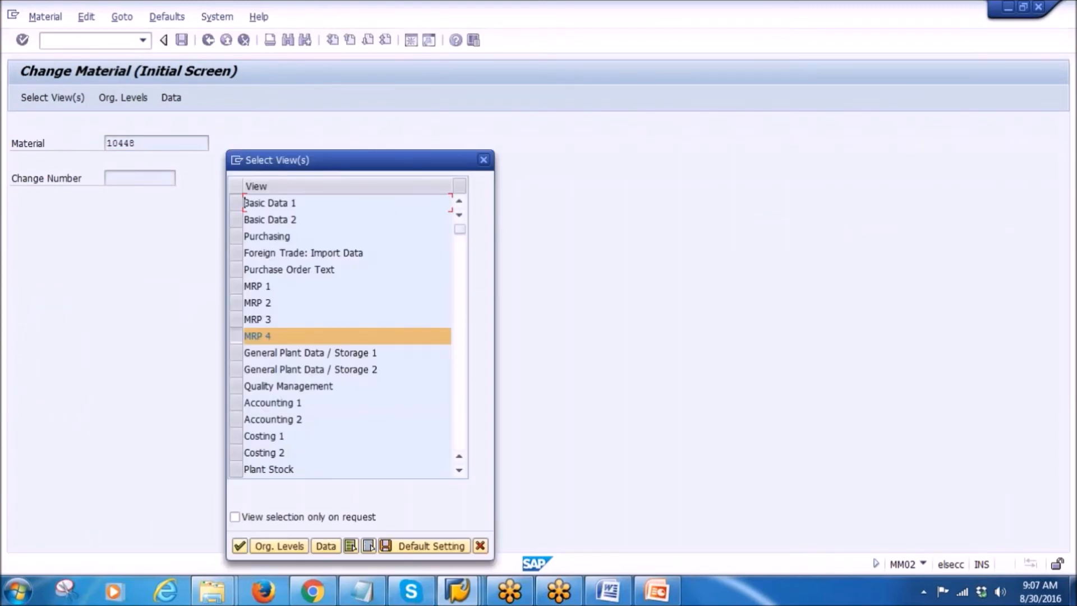
click(237, 335)
click(236, 386)
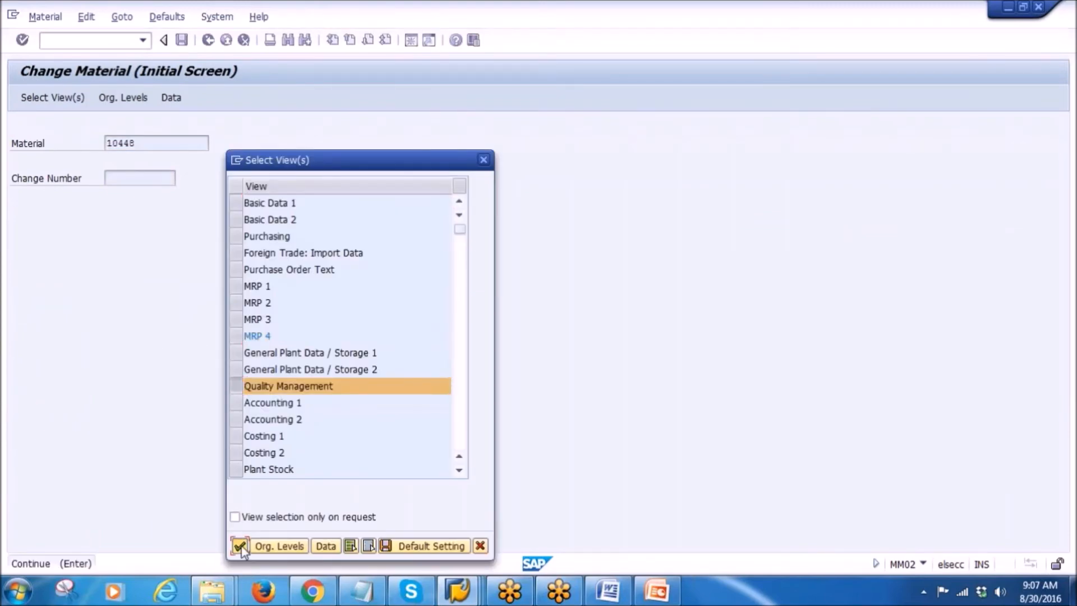
click(240, 546)
click(339, 250)
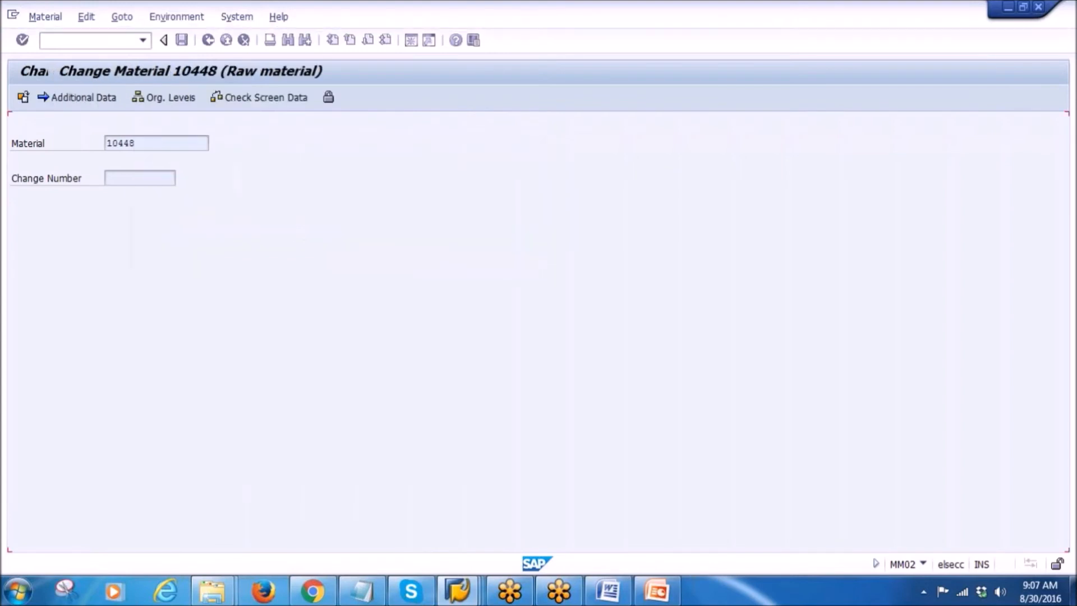
click(431, 248)
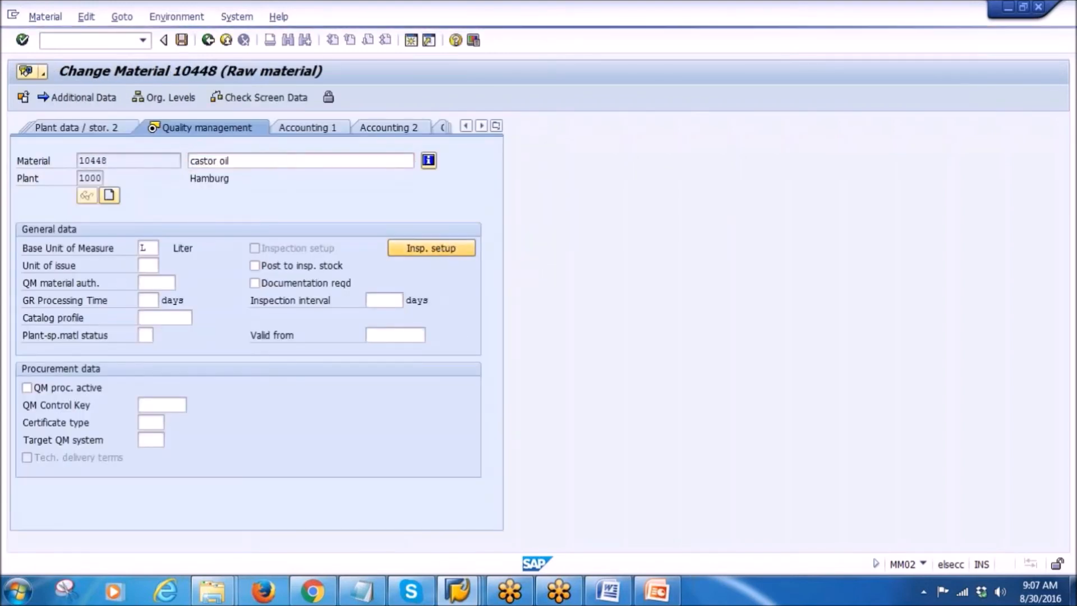
- Add inspection type 89 to the inspection setup, activate it, and save the material
click(453, 510)
text(89)
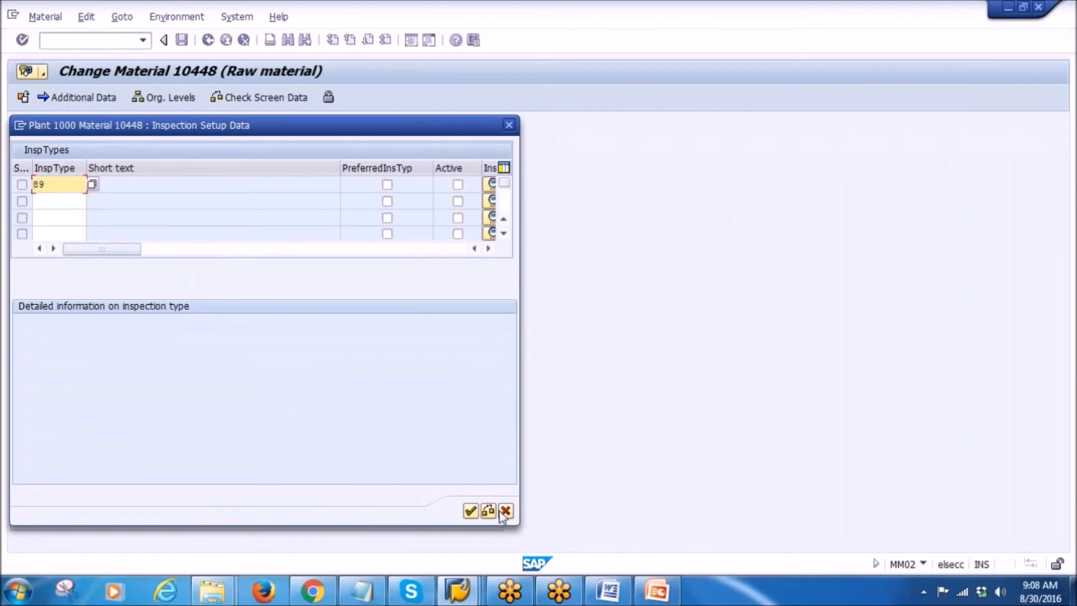
key(Return)
click(458, 185)
click(268, 510)
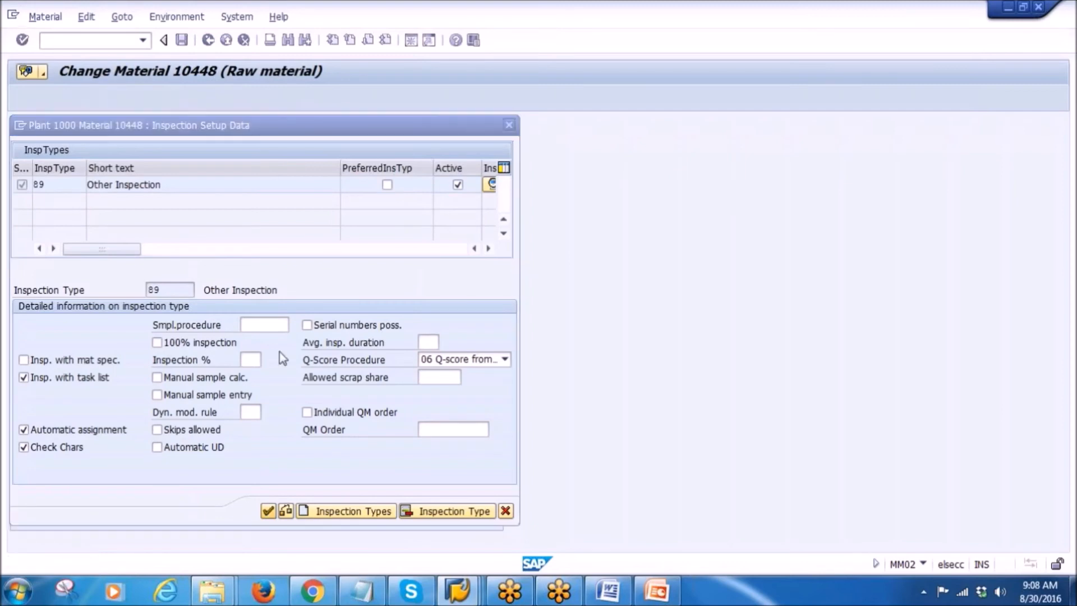
click(181, 40)
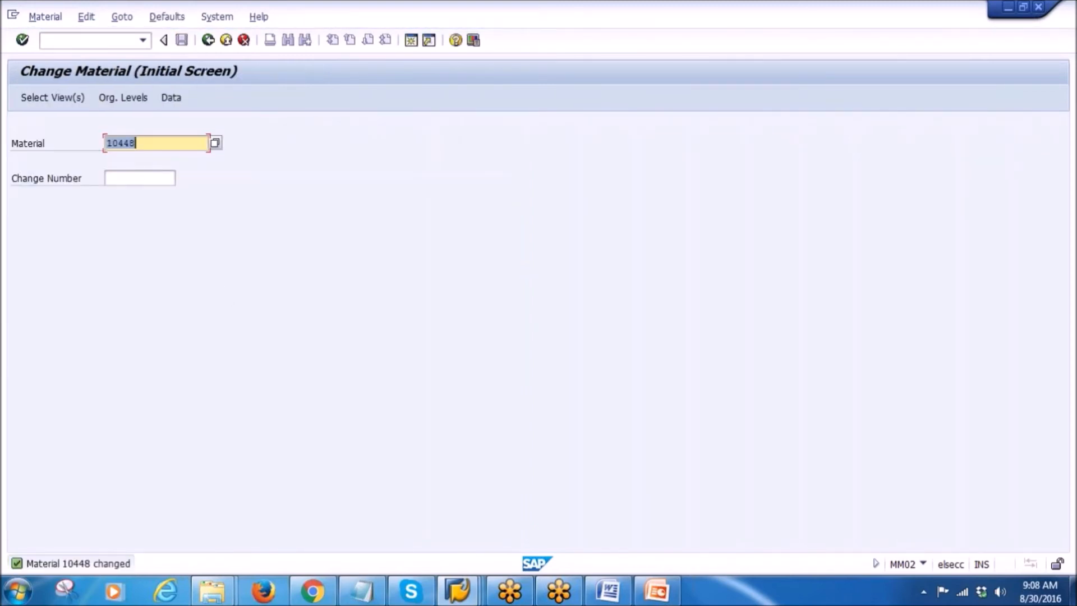
- Start a manual inspection lot with transaction QA01 for material 10448, plant 1000, with inspection lot origin 89
click(107, 143)
click(90, 40)
text(/nqa01)
key(Return)
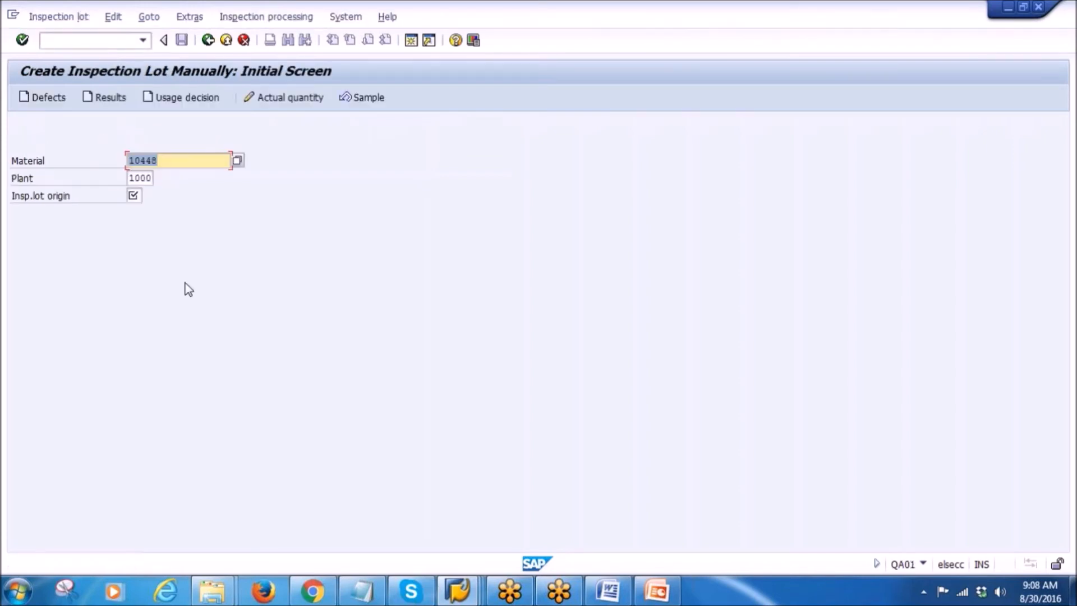
click(133, 196)
text(89)
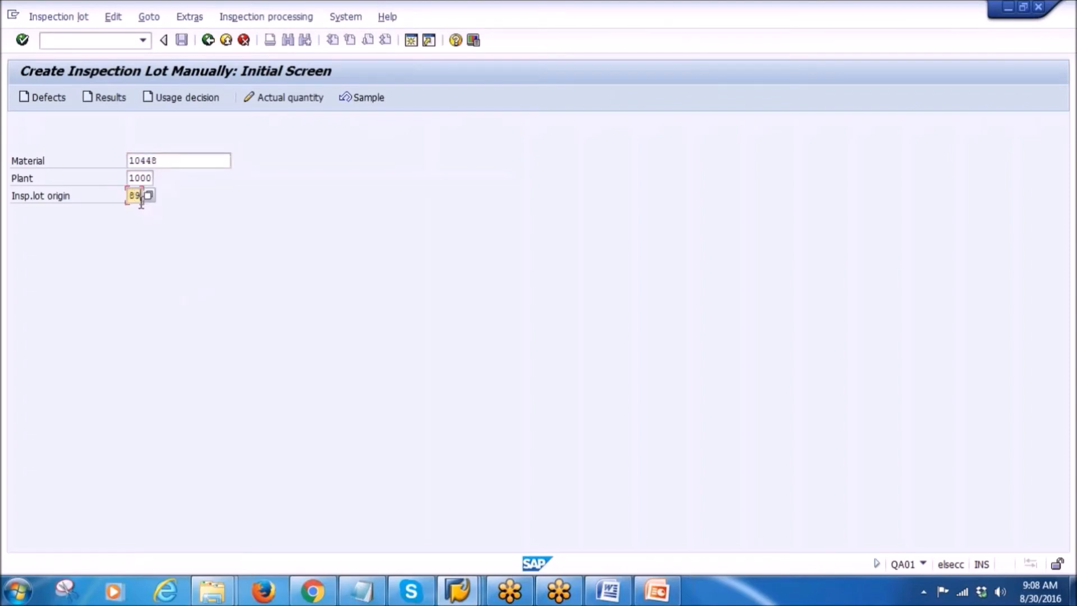
key(Return)
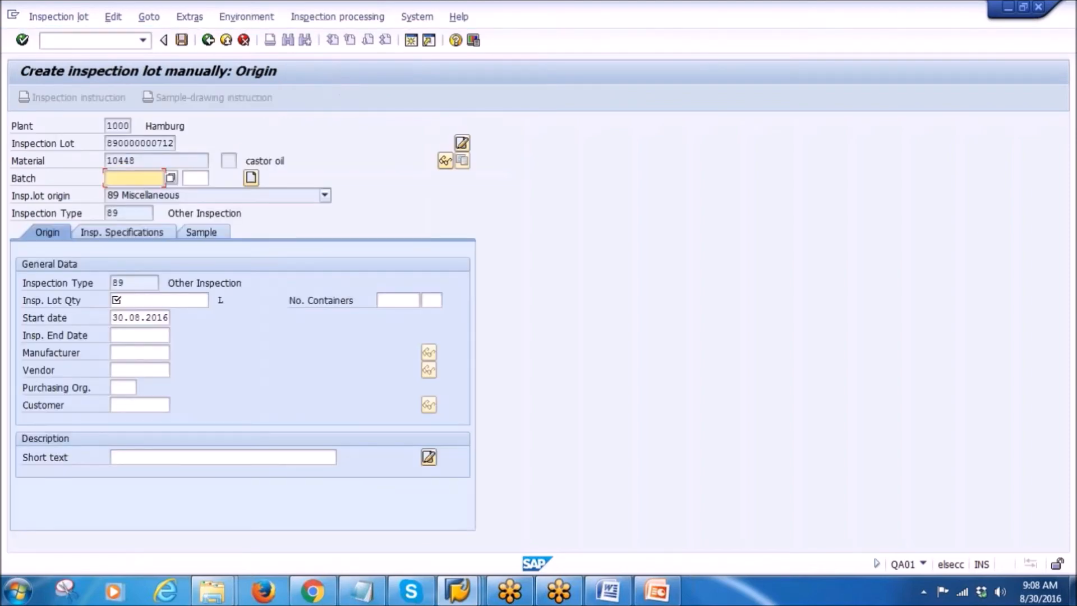
key(Return)
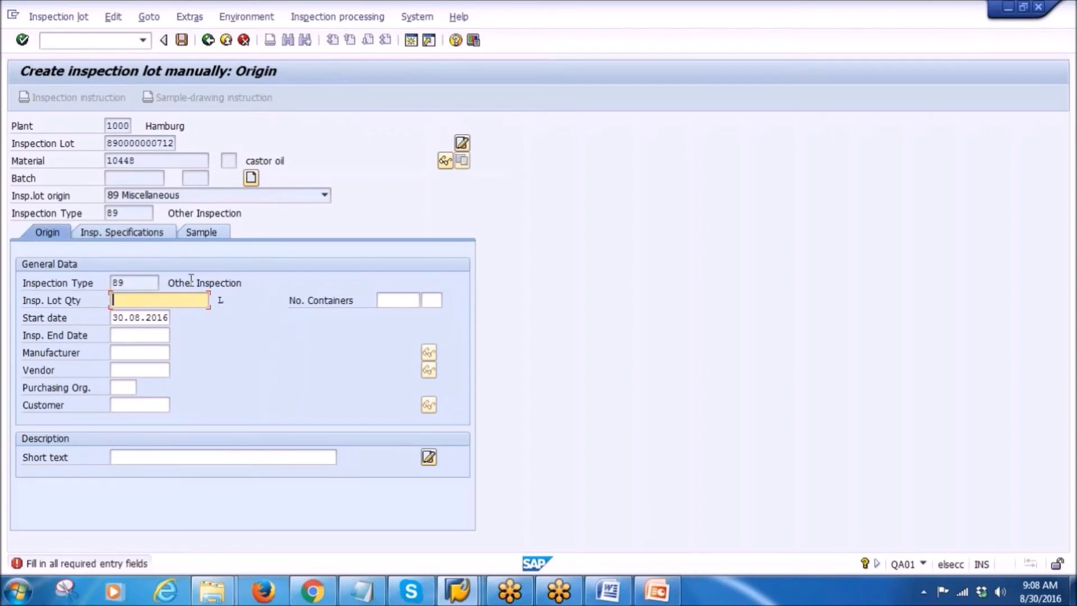
- Check the batch management setting in the plant data / storage 1 view of material 10448 with transaction MM02
click(44, 40)
text(/nmm02)
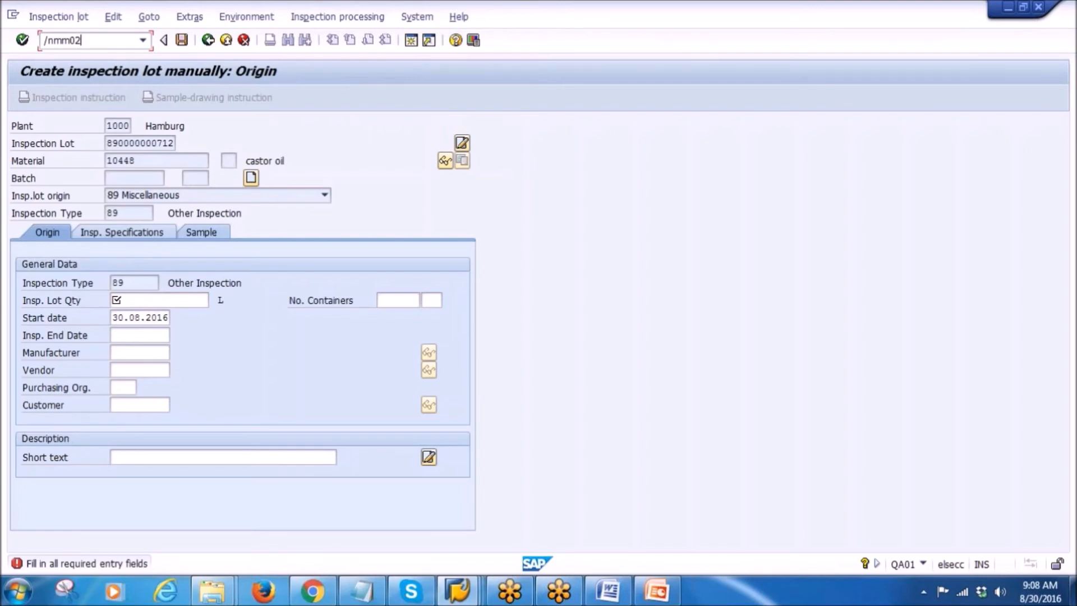
key(Return)
key(Return)
key(Return)
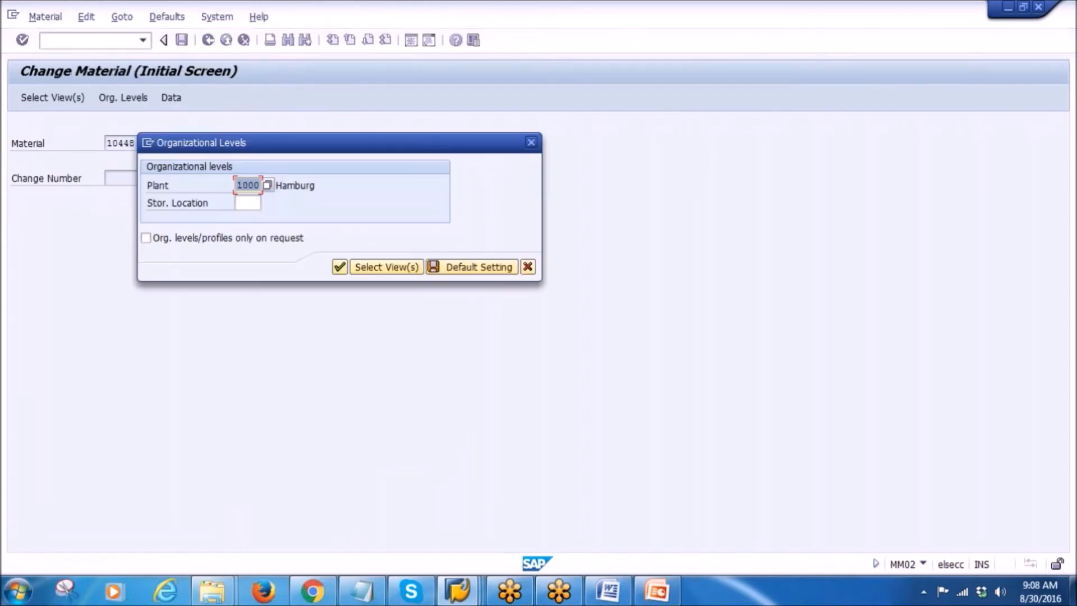
key(Return)
click(331, 125)
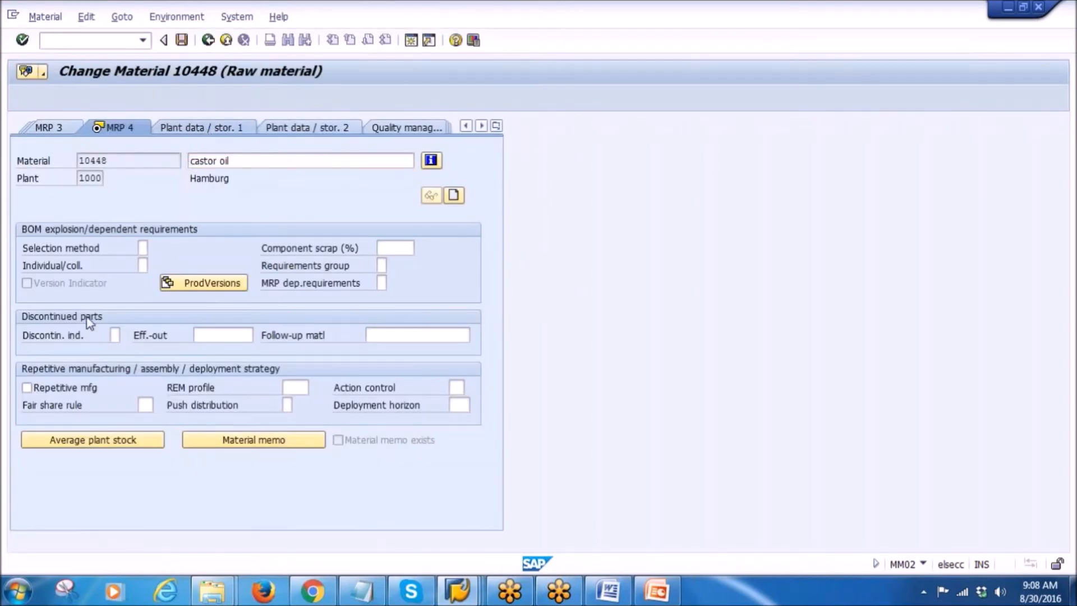
key(Return)
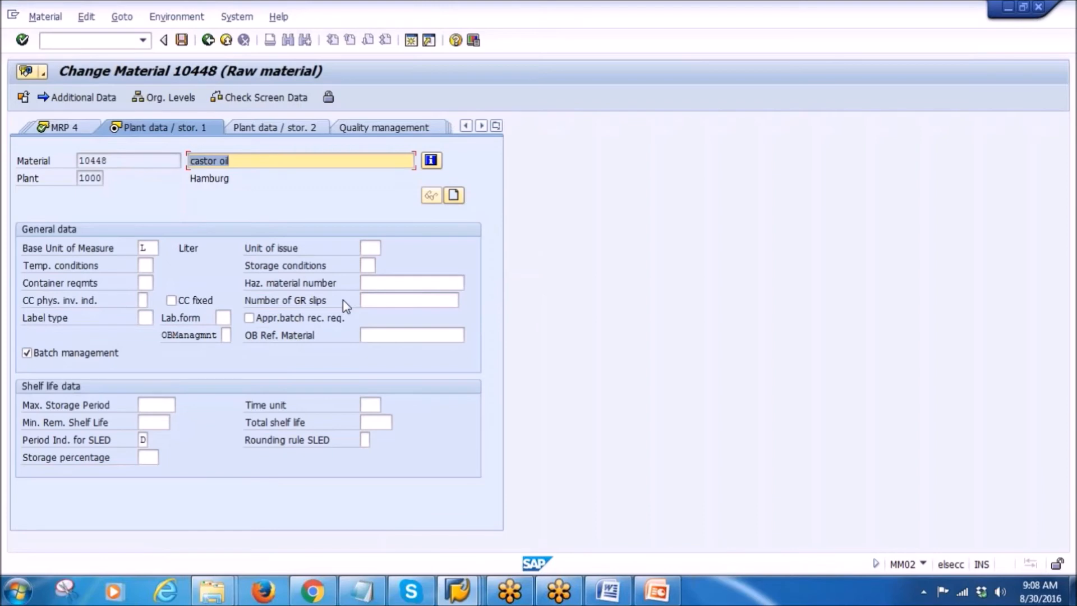
click(182, 40)
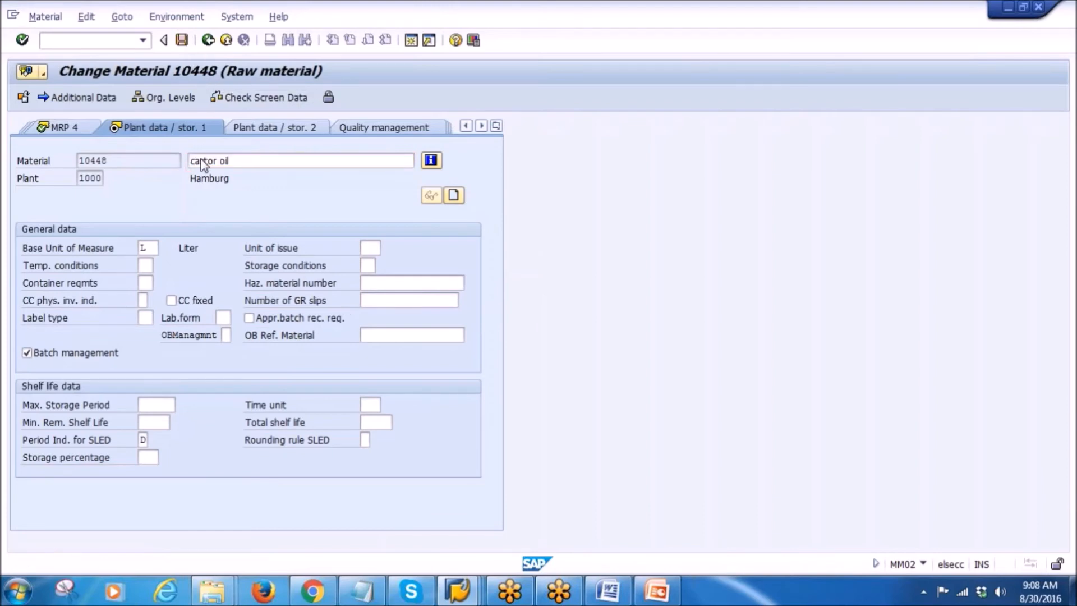
- Restart the manual inspection lot with transaction QA01, enter a lot quantity of 100 L, and create a batch for it
click(102, 41)
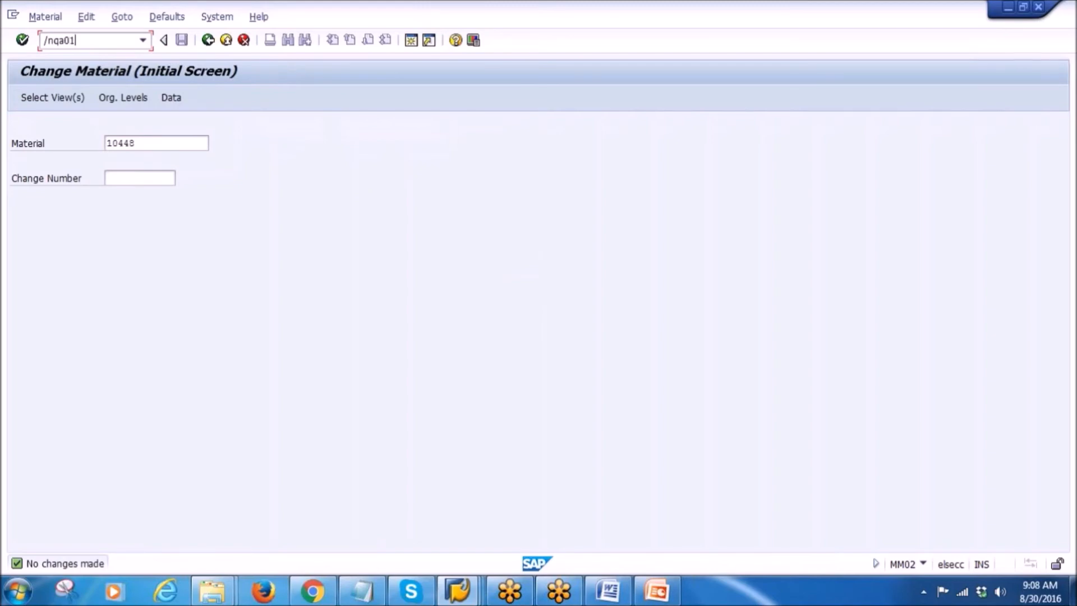
key(Return)
key(Return)
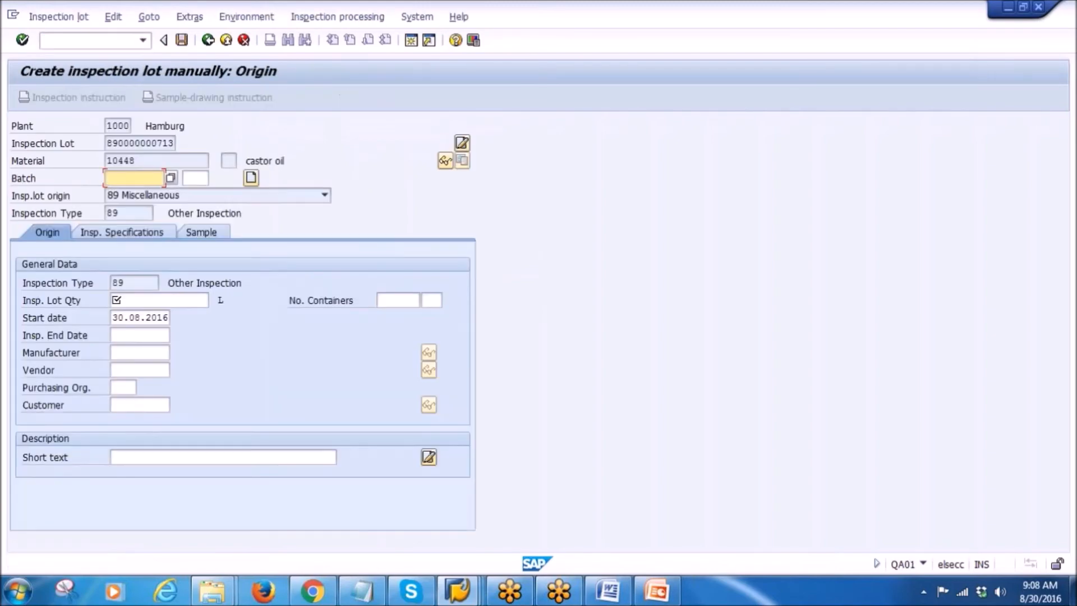
key(Return)
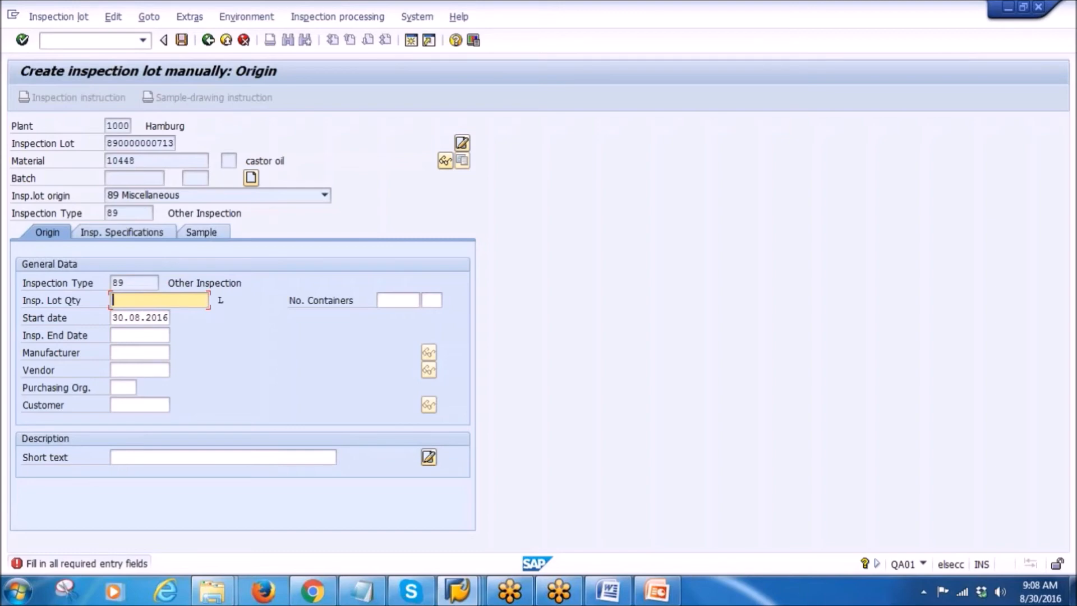
text(100)
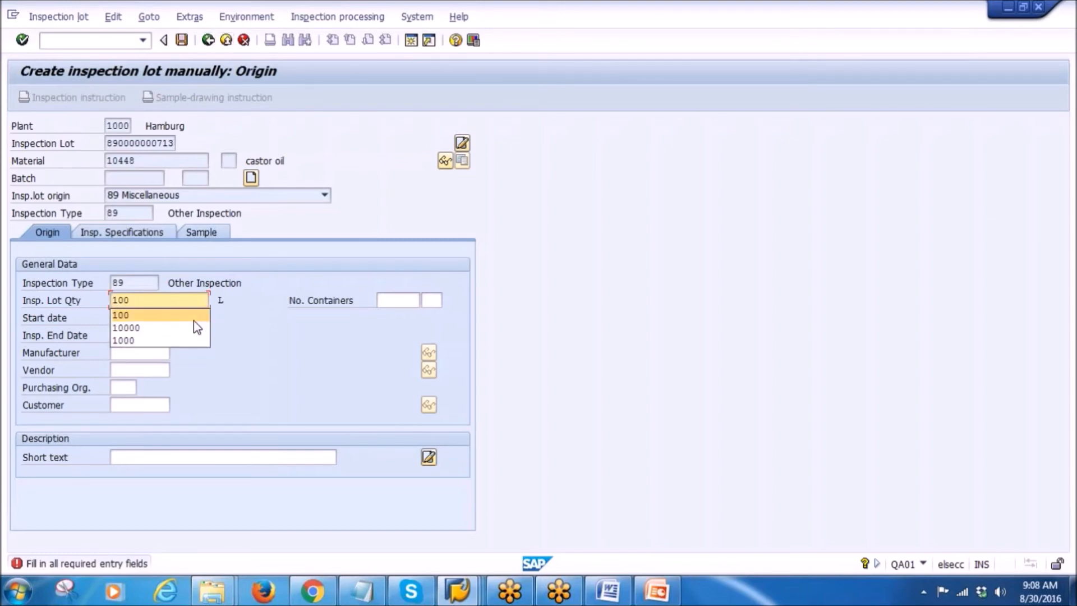
key(Return)
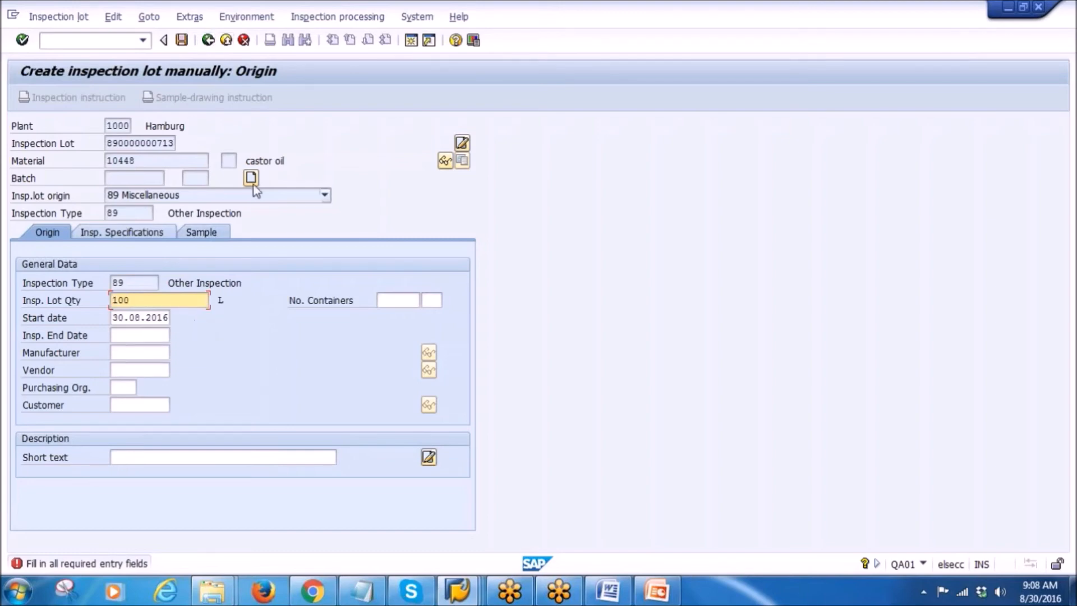
click(216, 289)
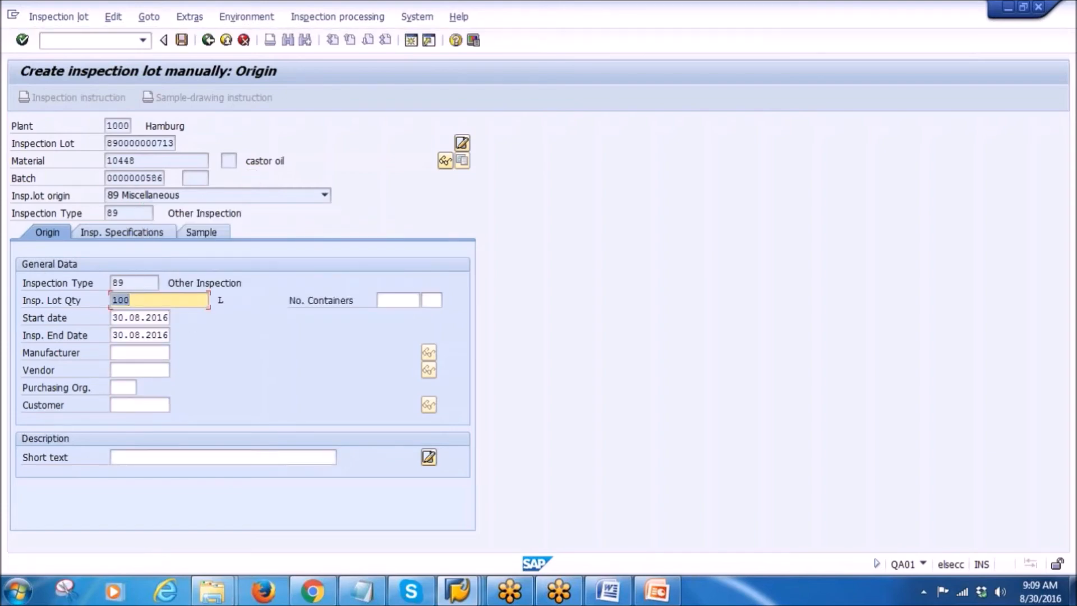
- Set the usage in the lot's inspection specifications to 5 and assign the matching task list
click(117, 233)
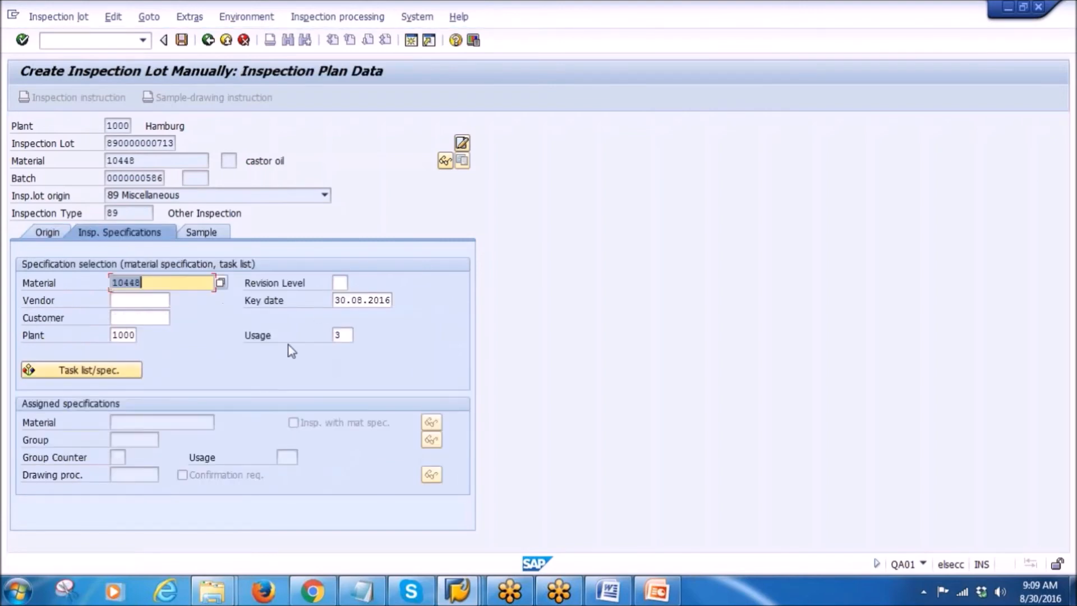
click(343, 335)
text(5)
click(49, 372)
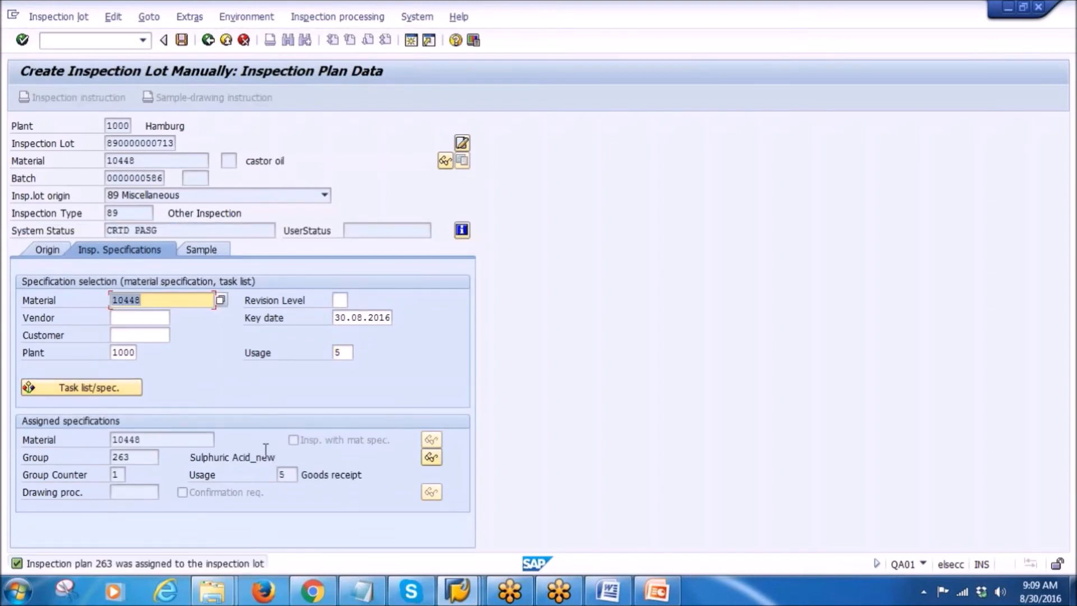
- Calculate the sample size of the inspection lot and save the lot
click(202, 250)
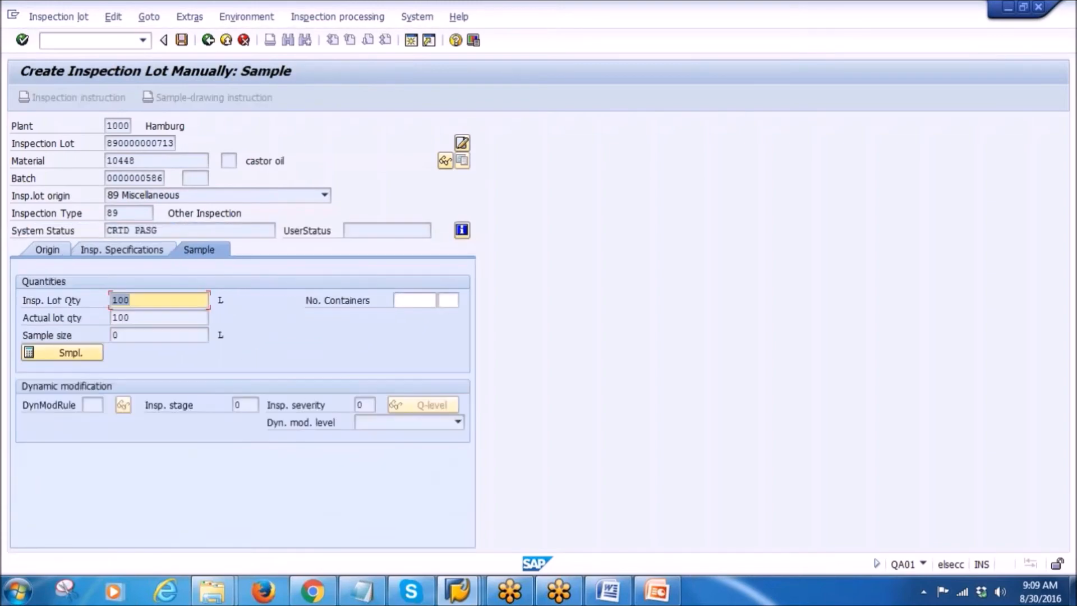
click(72, 354)
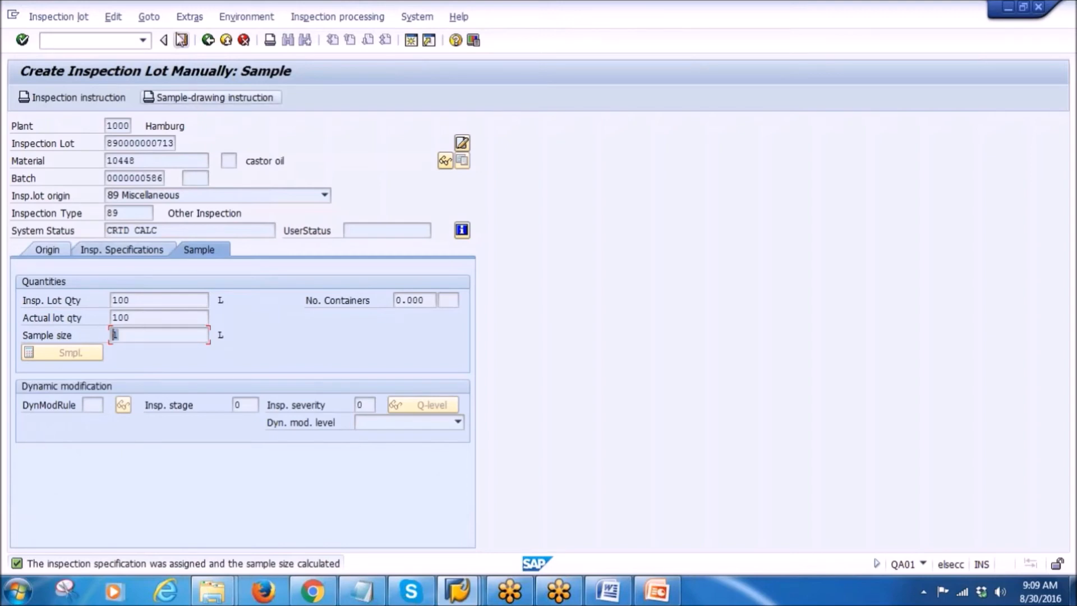
click(181, 39)
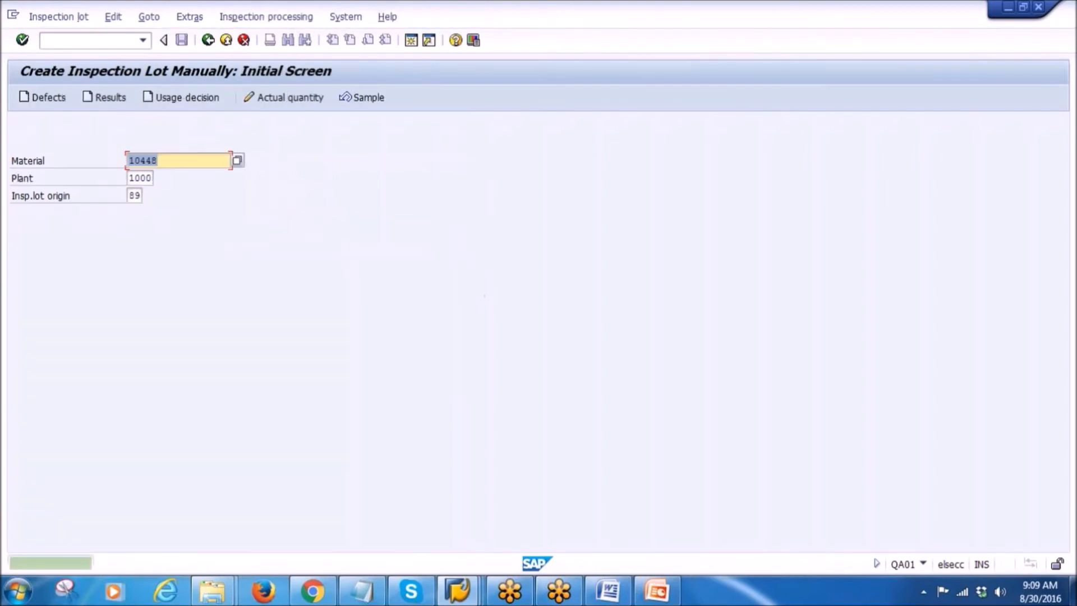
- Open the saved inspection lot for change and start results recording for its operation 0010
click(59, 17)
click(82, 73)
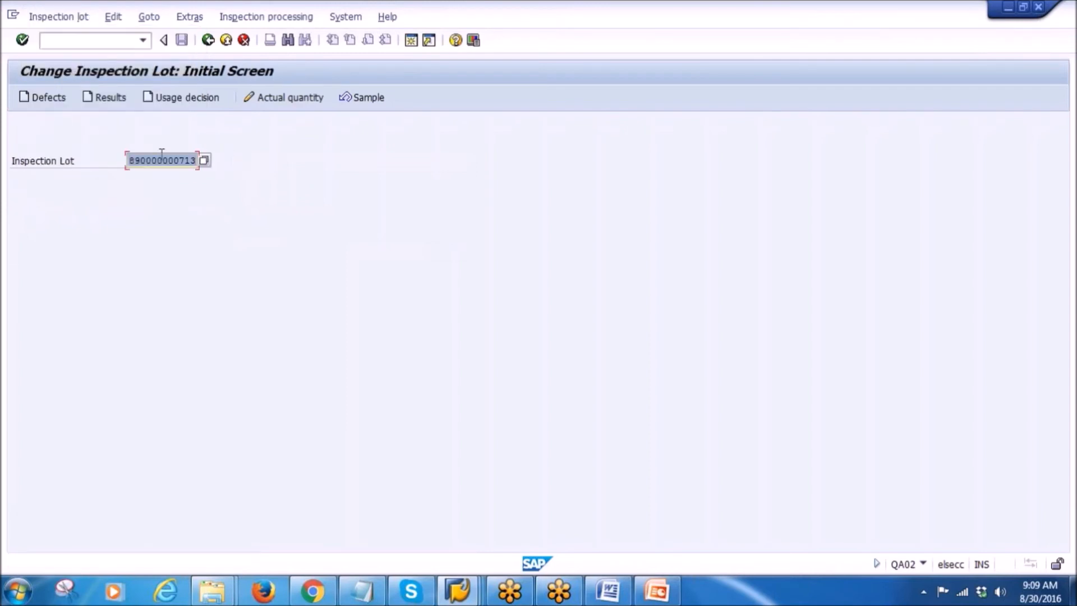
click(107, 98)
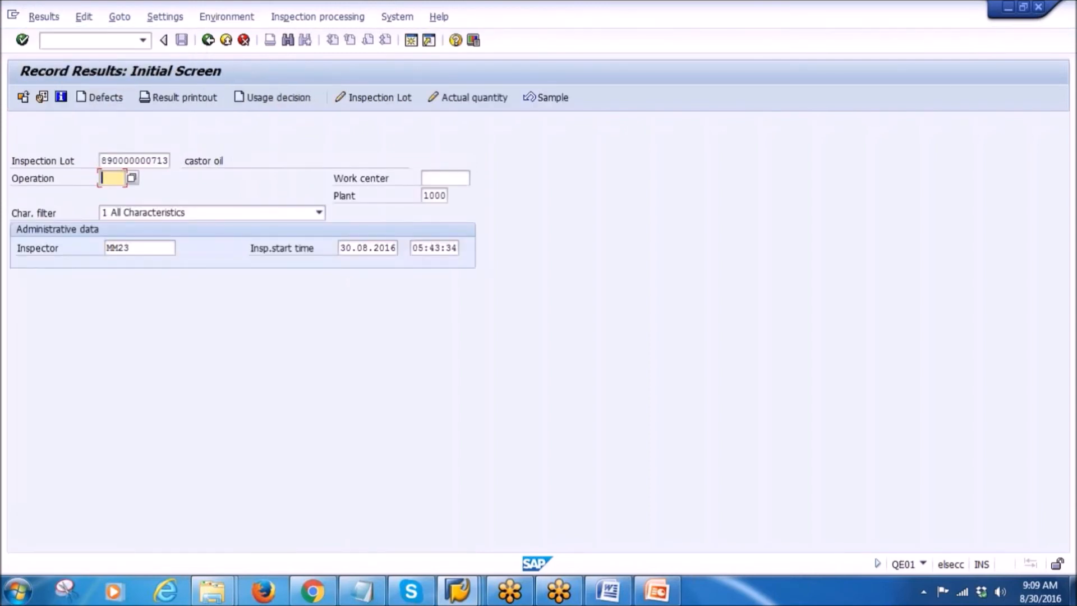
text(0010)
key(Return)
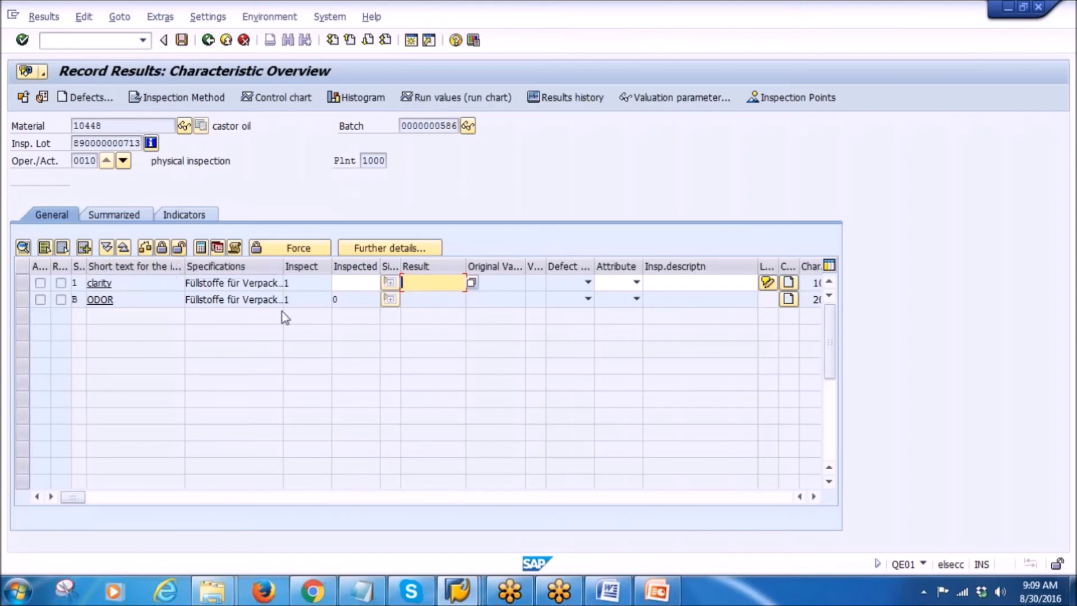
- Enter 1 as the inspected quantity for clarity and try to select the ODOR characteristic
click(353, 283)
text(1)
key(Down)
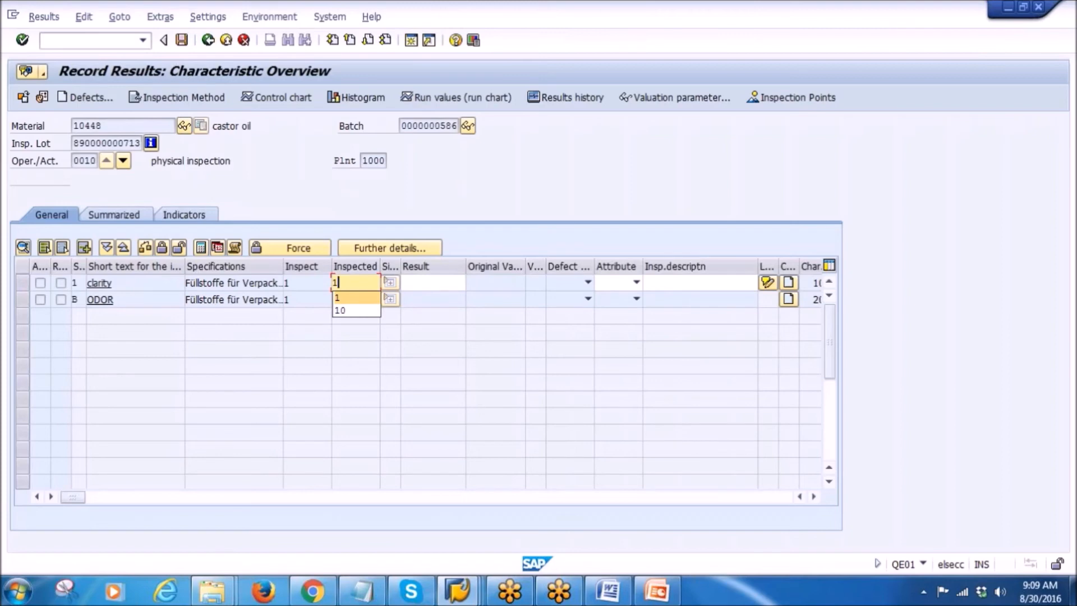
key(Return)
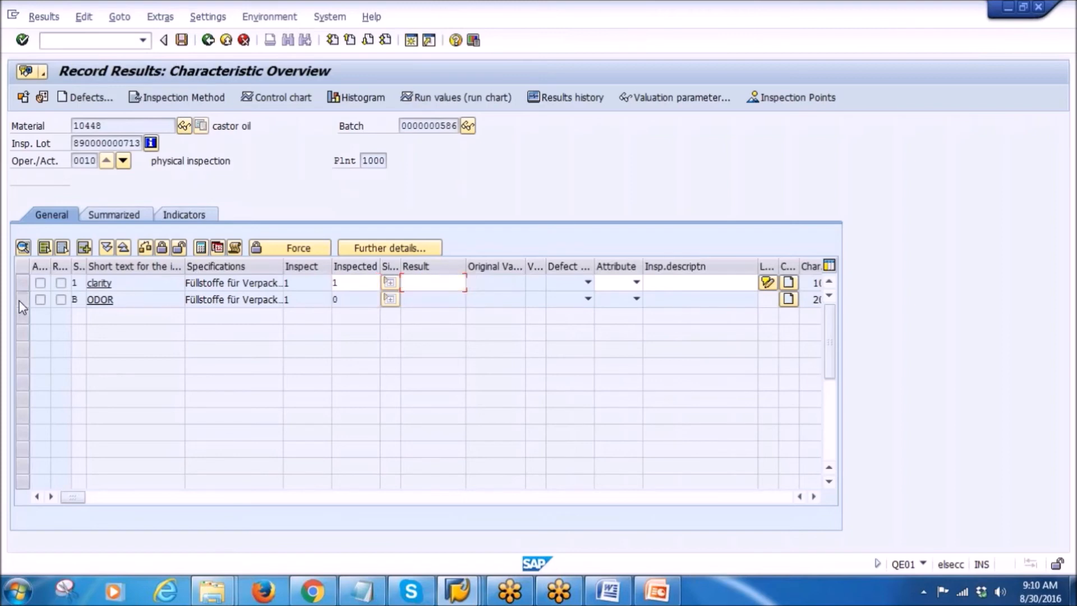
click(19, 300)
click(23, 301)
click(426, 299)
click(21, 302)
click(22, 302)
click(343, 283)
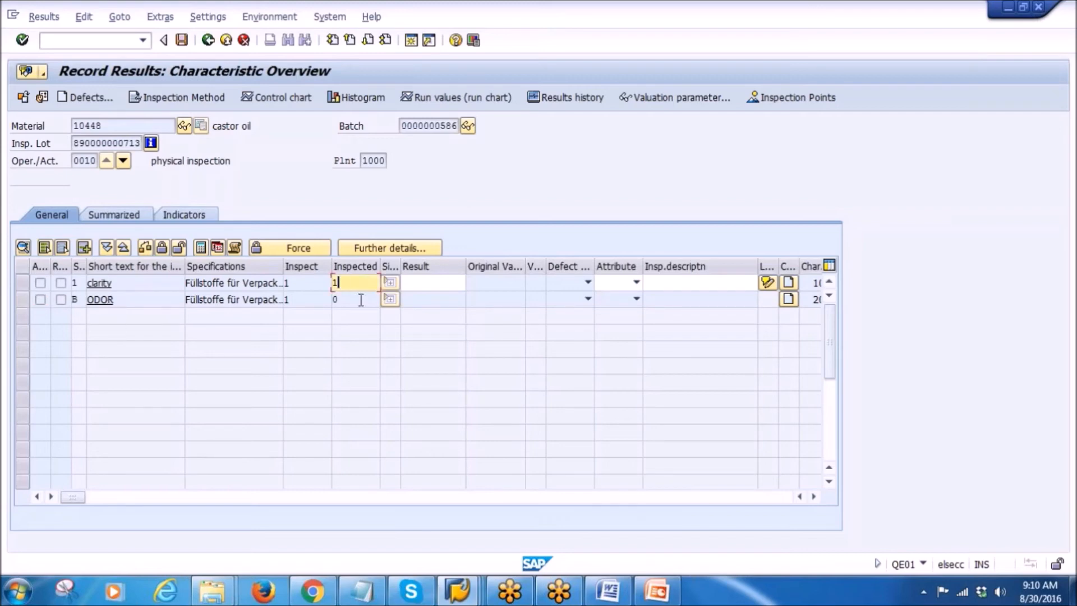
- Valuate the clarity characteristic with result 4 Foam, and leave operation 0010 without saving the data
click(418, 283)
click(471, 283)
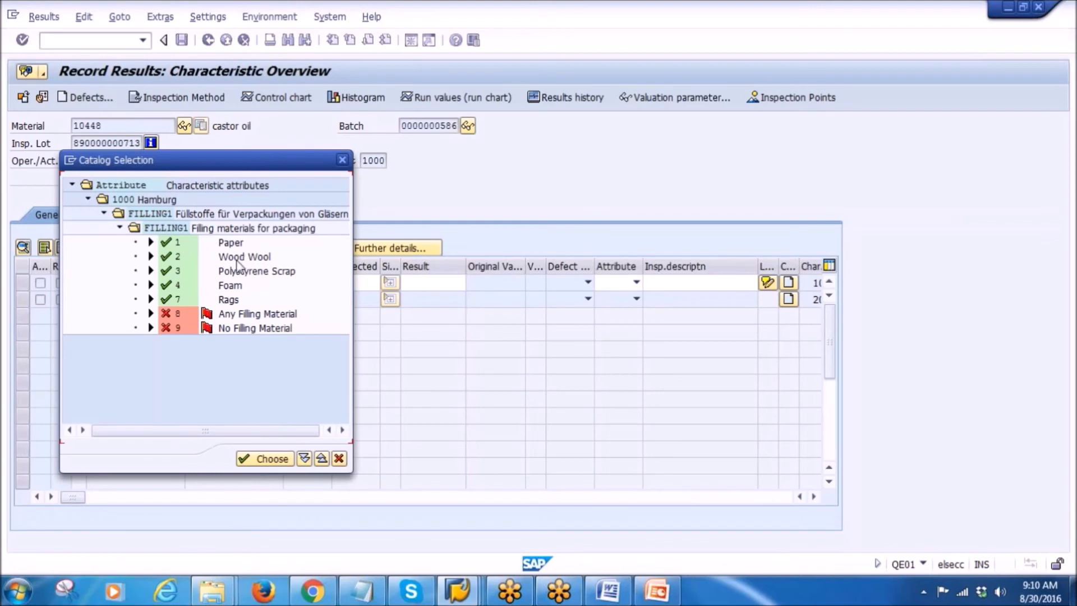
double_click(224, 285)
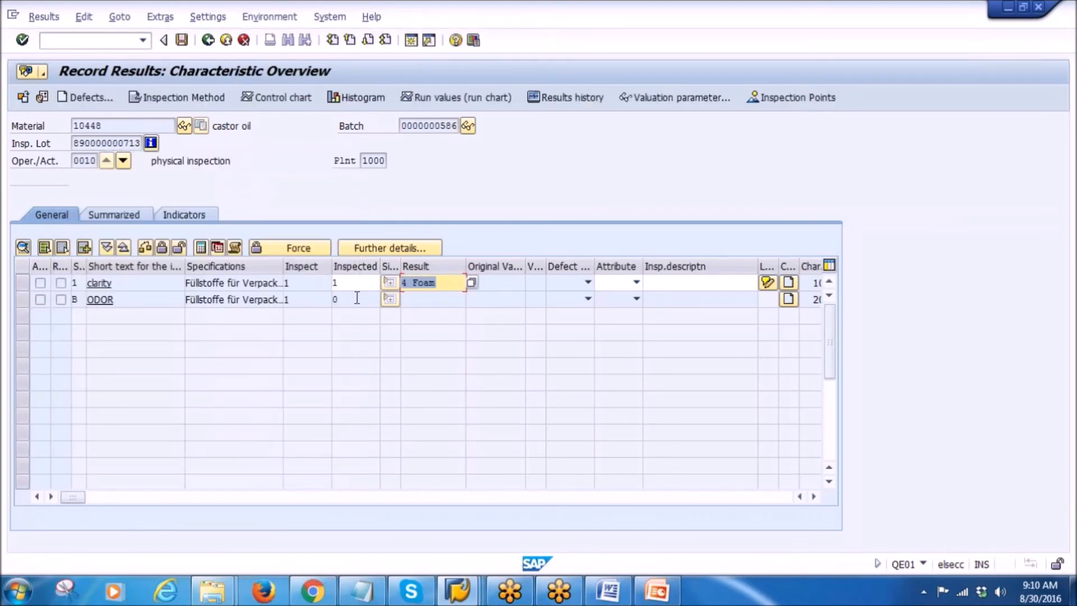
key(Return)
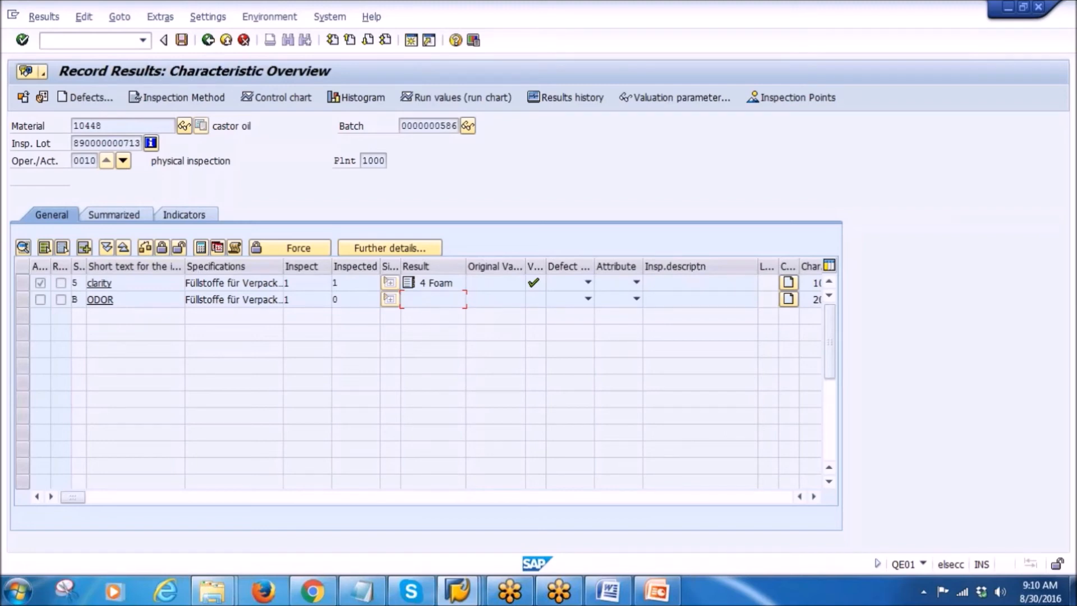
click(208, 40)
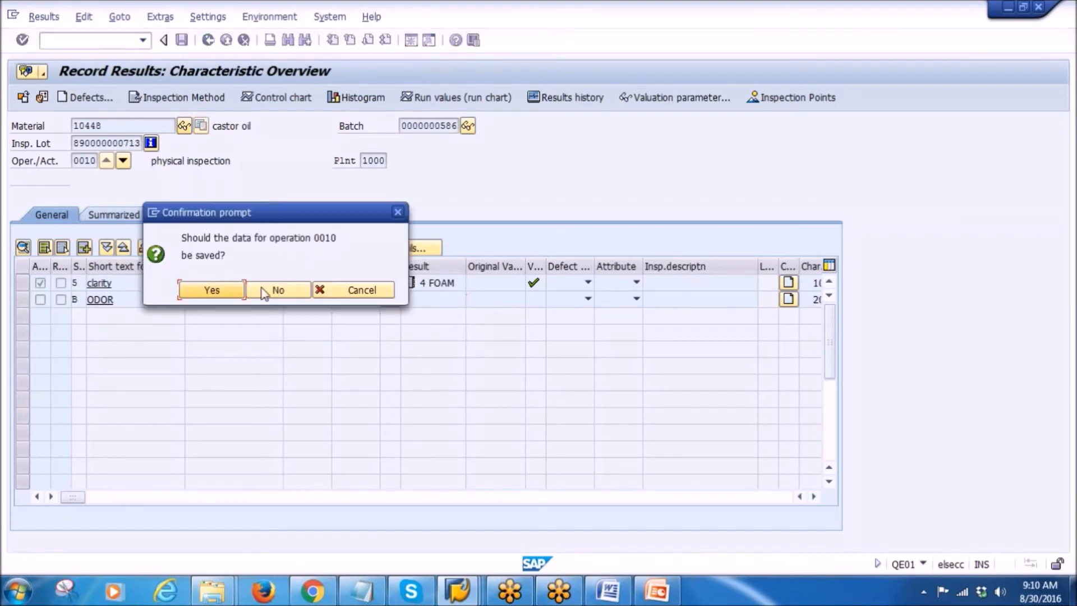
click(273, 293)
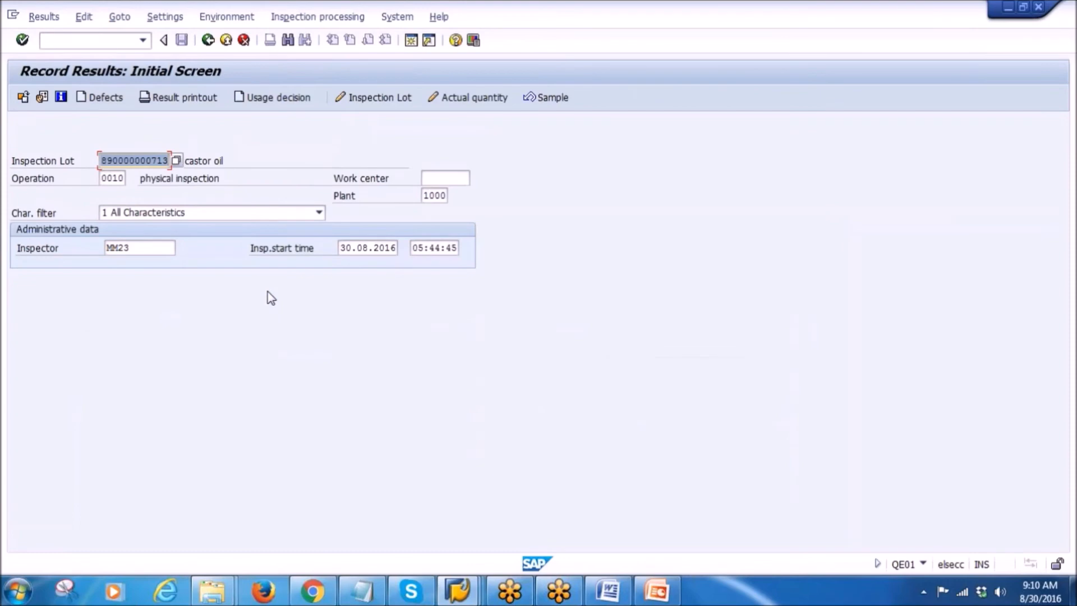
- Reopen results recording for operation 0010 and enter 1 inspected unit with result 8 Any Filling Material for clarity
key(Return)
click(357, 285)
text(1)
click(429, 286)
click(471, 283)
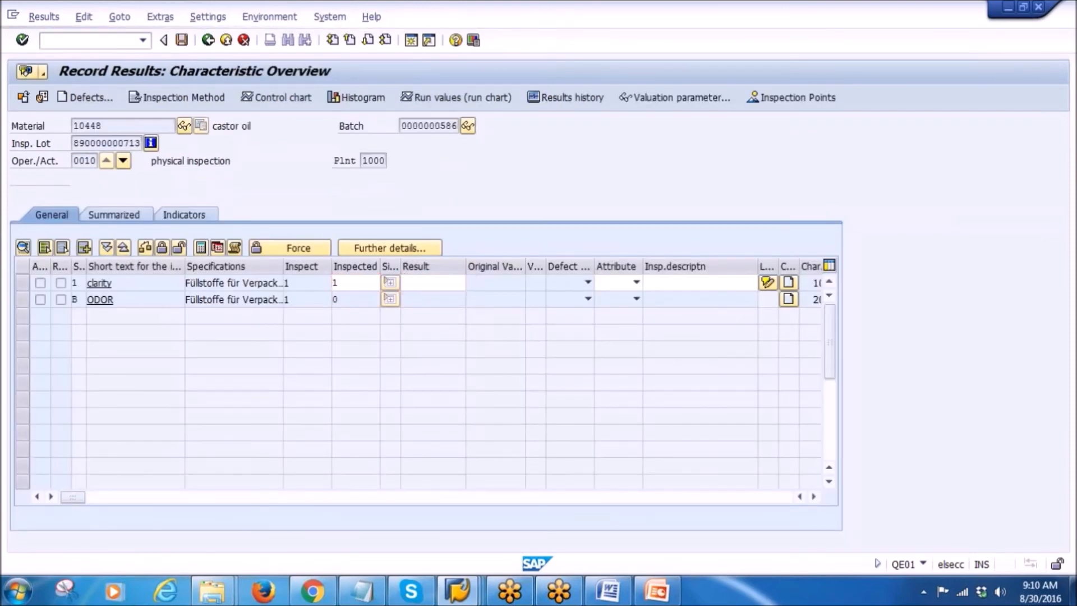
double_click(243, 314)
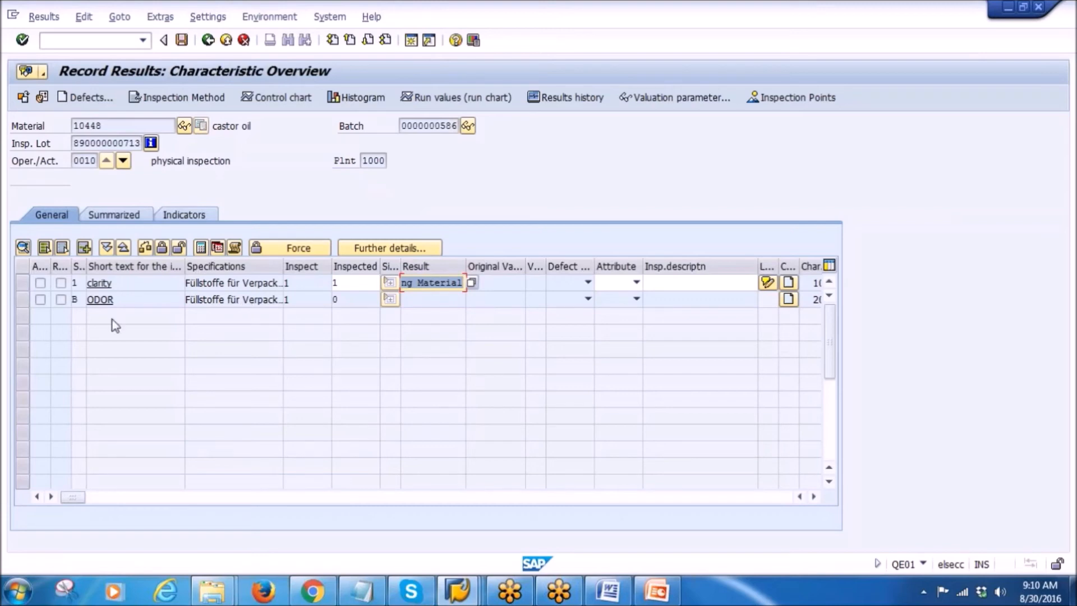
- Valuate the clarity result and confirm ODOR as the conditional characteristic to inspect
click(22, 300)
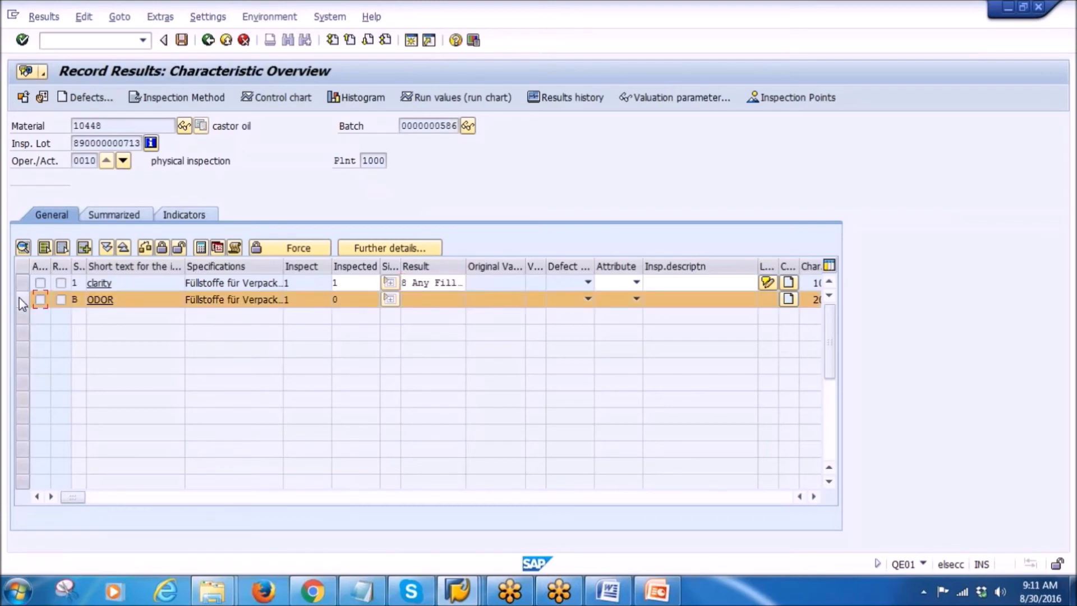
click(20, 299)
key(Return)
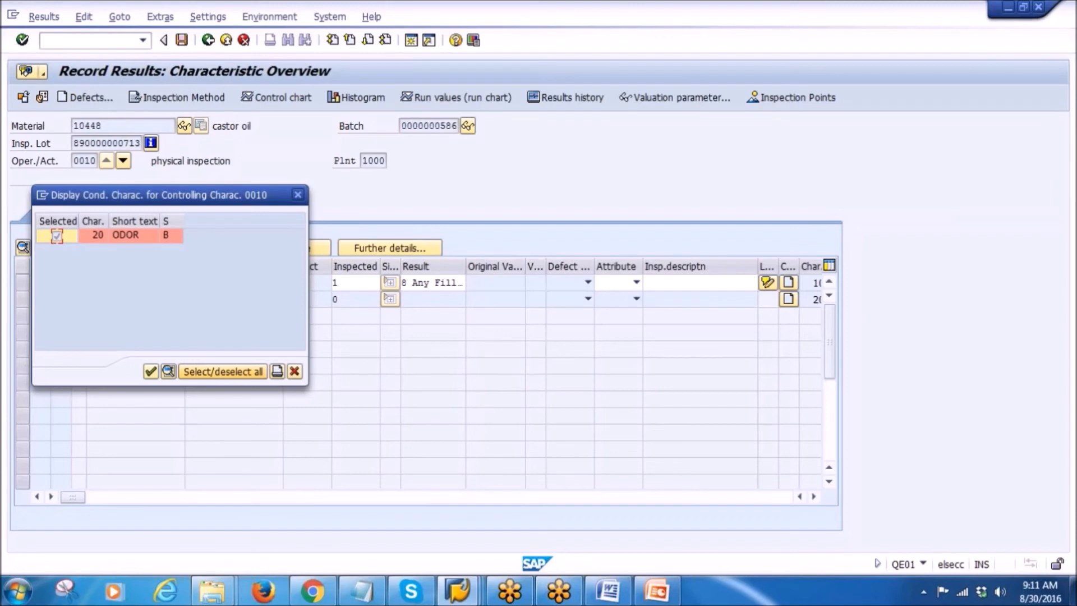
click(149, 373)
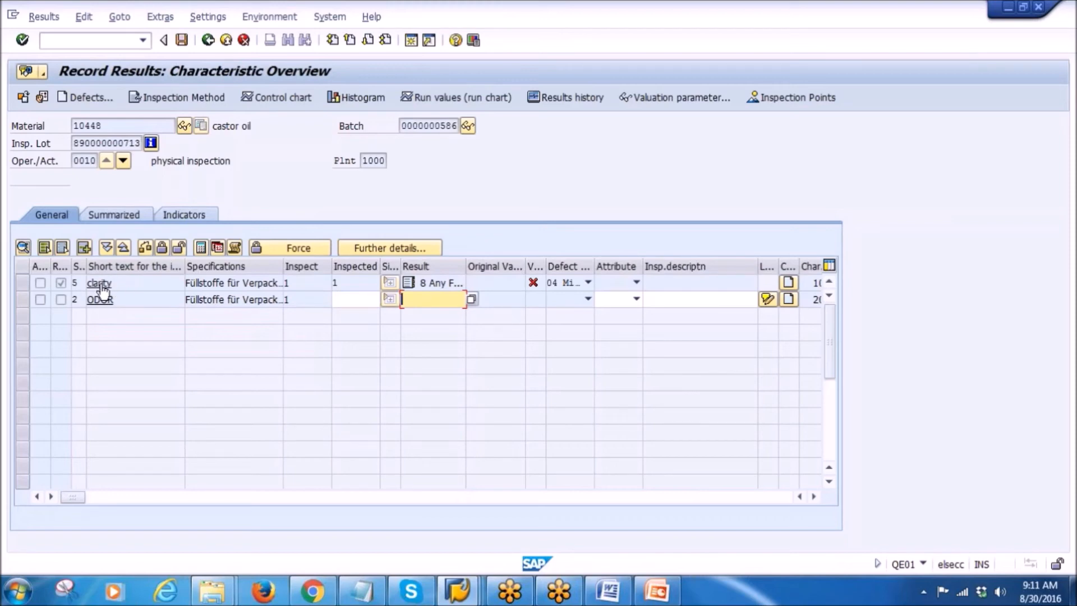
- Select the clarity characteristic row and switch to PowerPoint to review the Conditional Characteristics slide
click(19, 284)
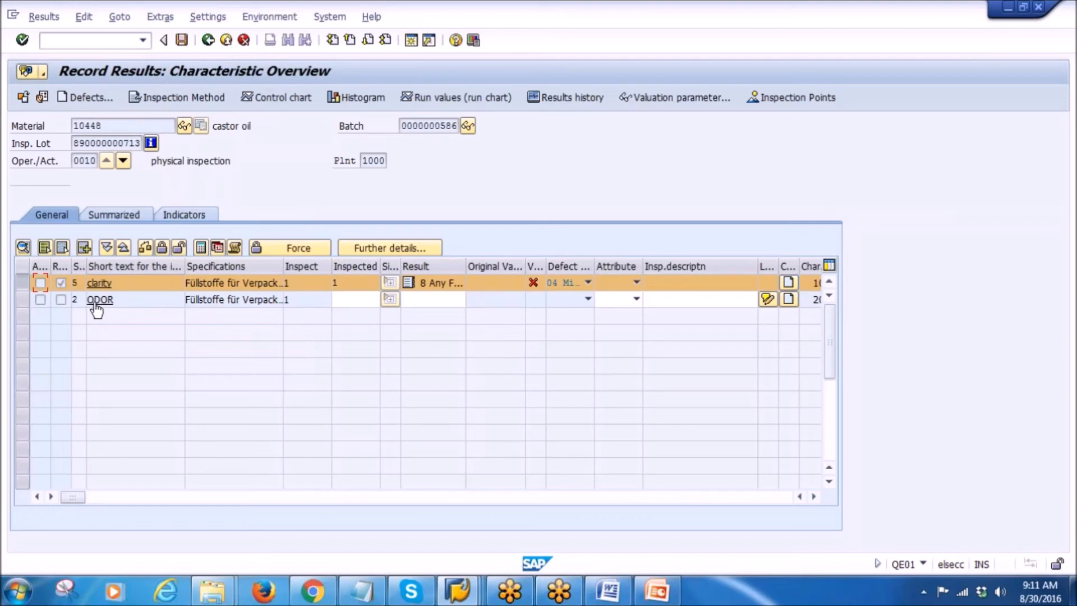
click(656, 593)
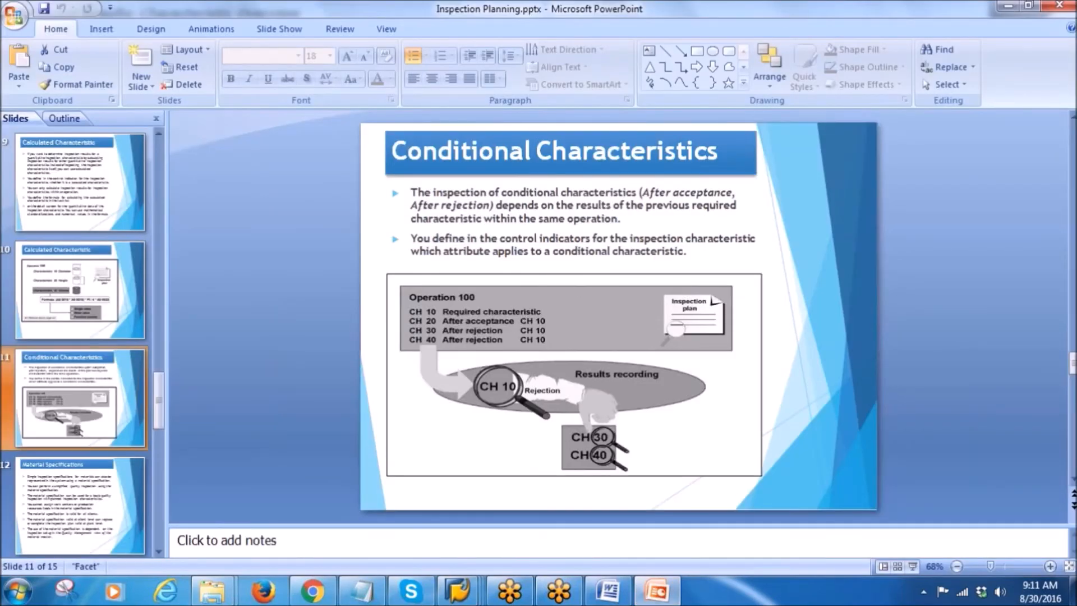
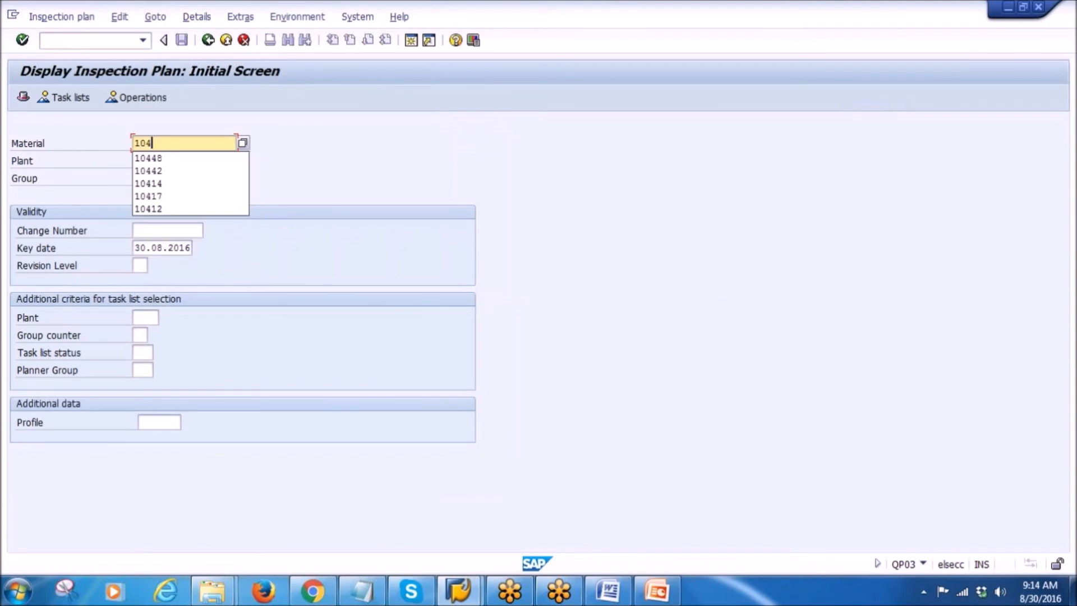
- Display the inspection plan of material 10448 in plant 1000 with QP03 and check the usage and status in its header
key(Tab)
text(1000)
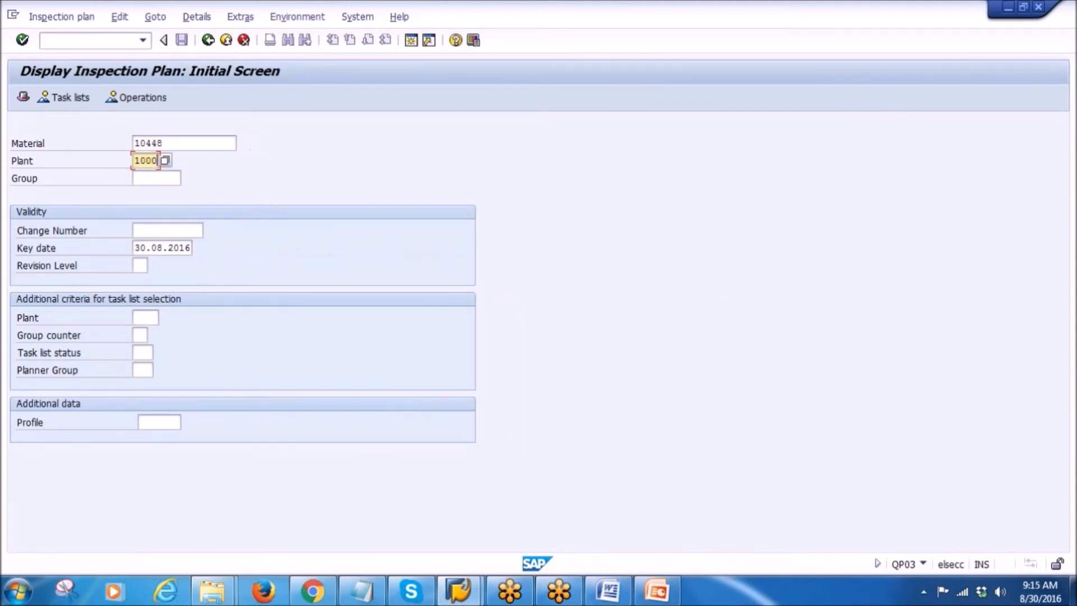
key(Return)
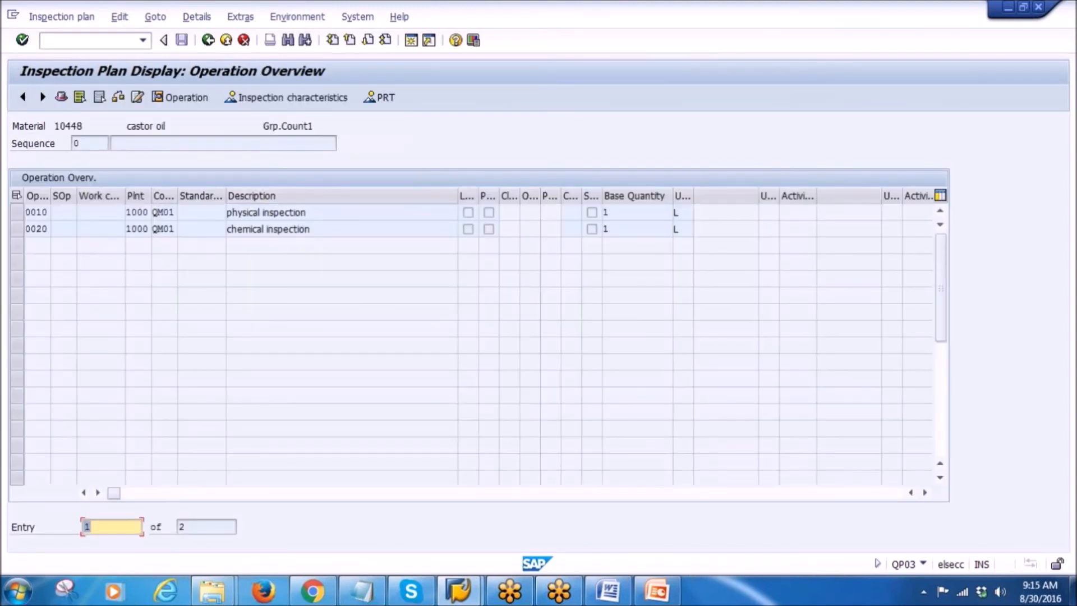
click(61, 98)
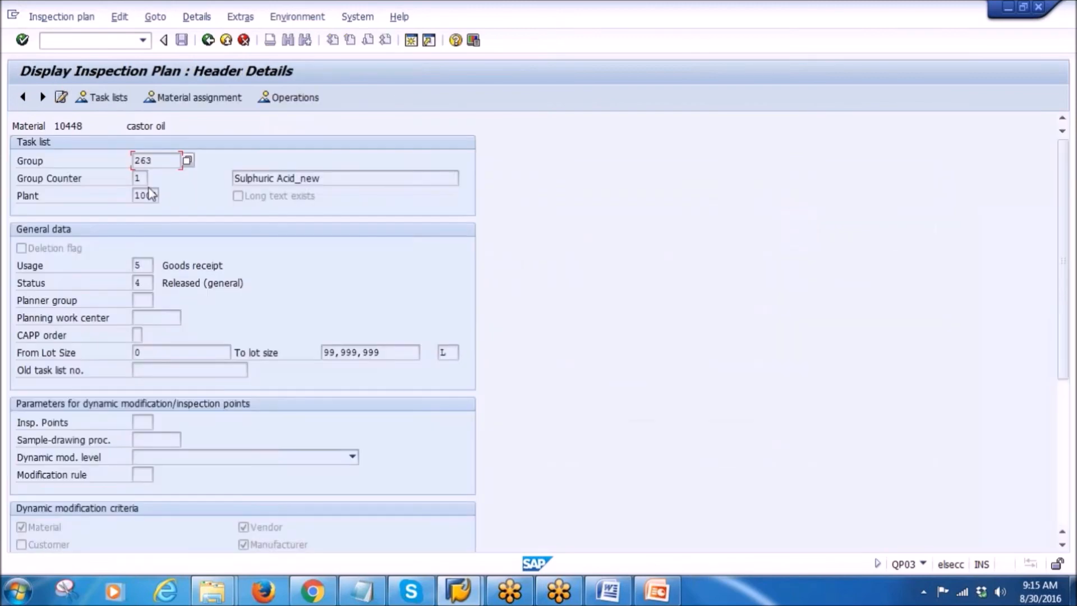
click(151, 266)
click(147, 282)
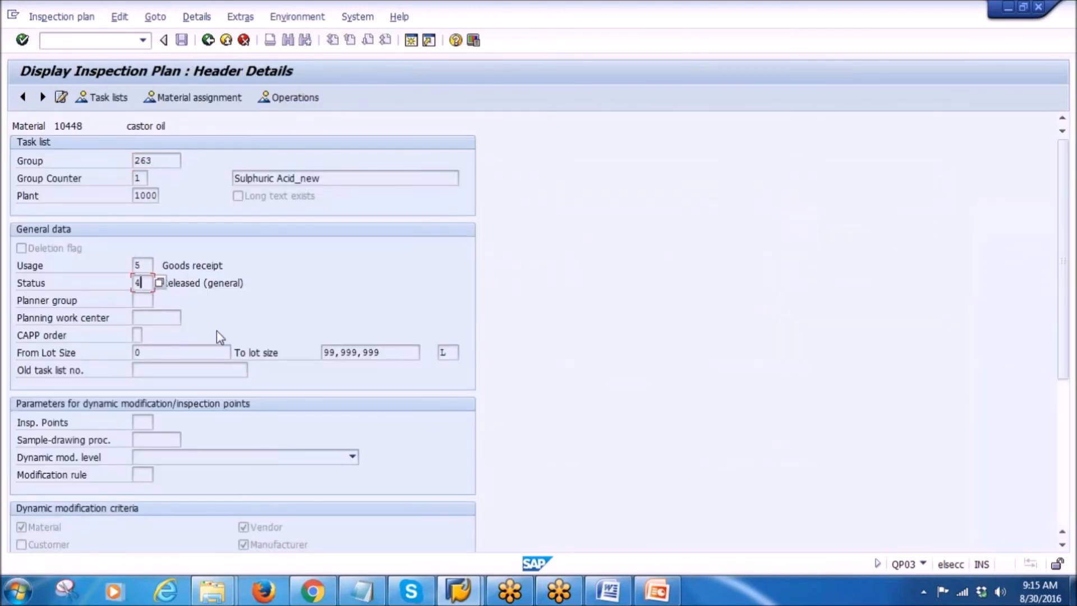
- Examine the control keys and descriptions of the plan's operations, and display the inspection characteristics of operation 0010
click(294, 100)
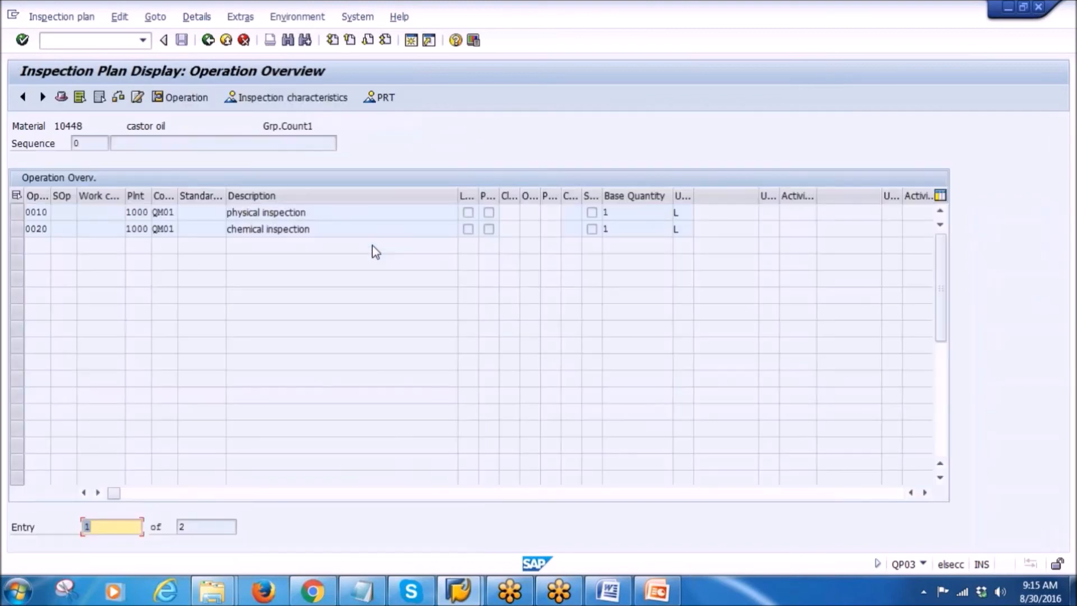
click(167, 212)
click(170, 229)
click(308, 213)
click(306, 227)
click(22, 217)
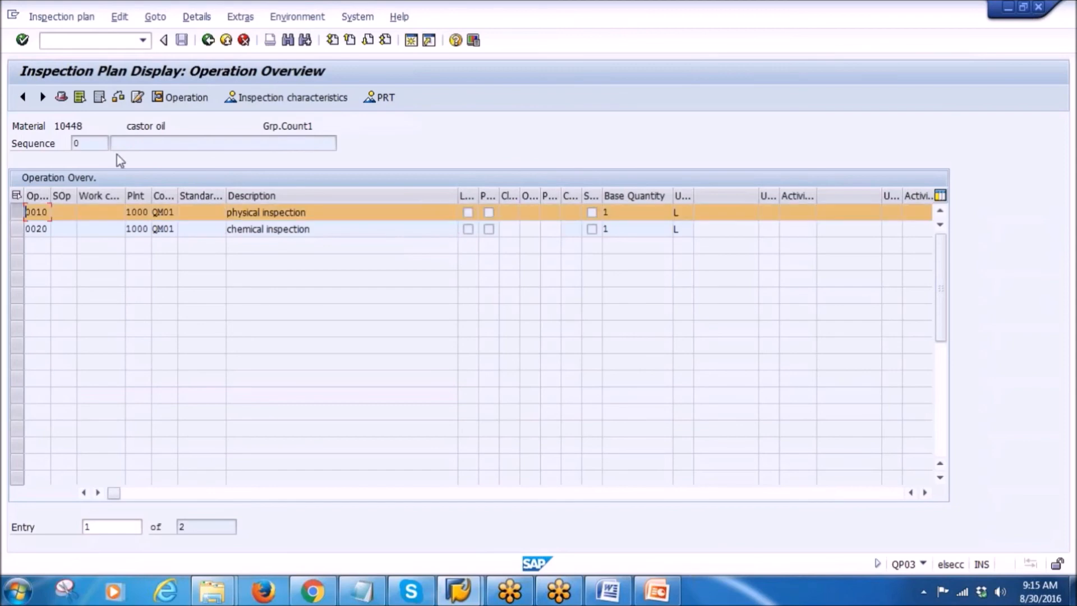
click(309, 97)
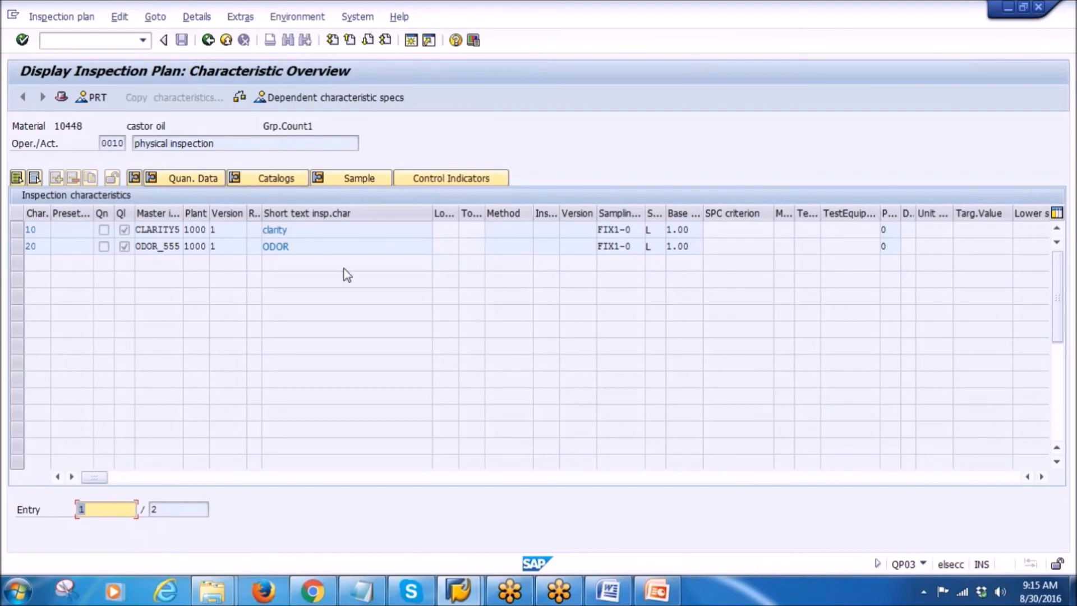
- Switch to PowerPoint, highlight the all-clients validity statement on the Material Specifications slide, and switch back to SAP
click(660, 599)
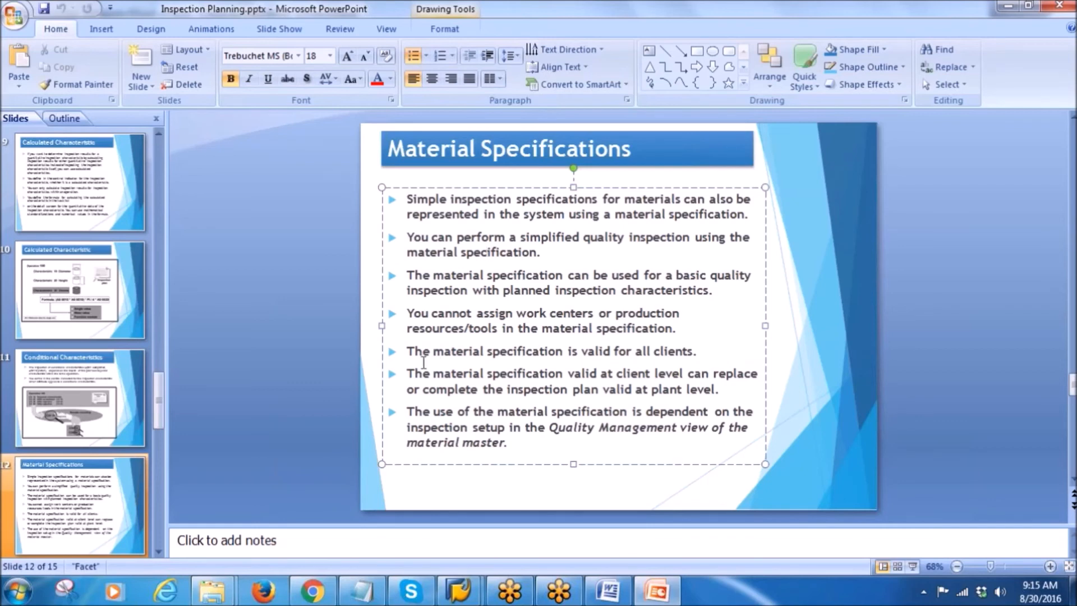
drag(409, 352, 691, 352)
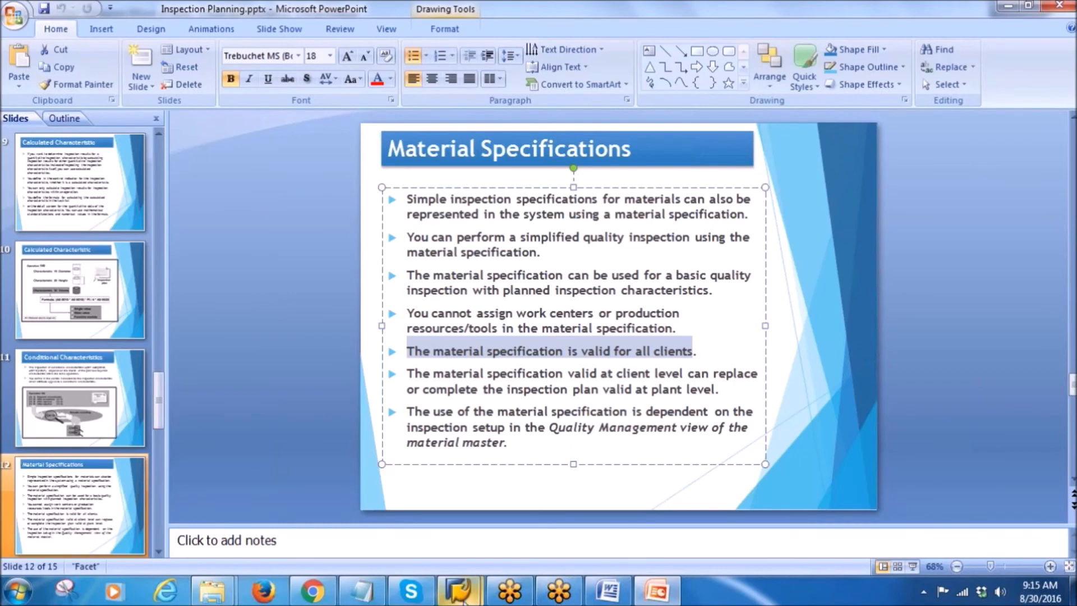
mouse_move(459, 590)
click(503, 541)
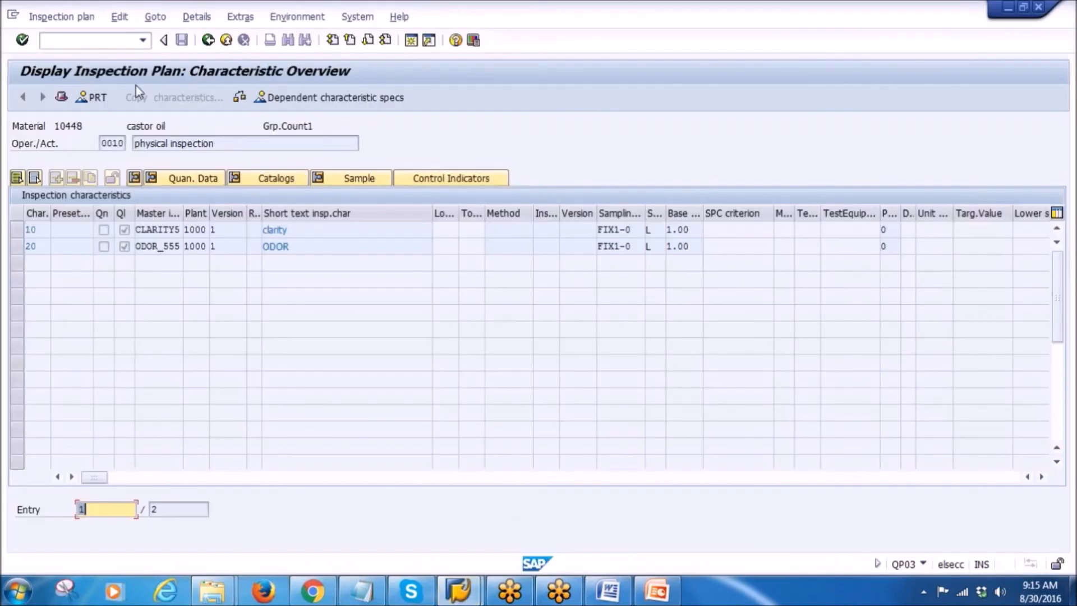
- Return to the initial screen of the inspection plan display, clear the group, and highlight the plant value
click(209, 41)
click(47, 15)
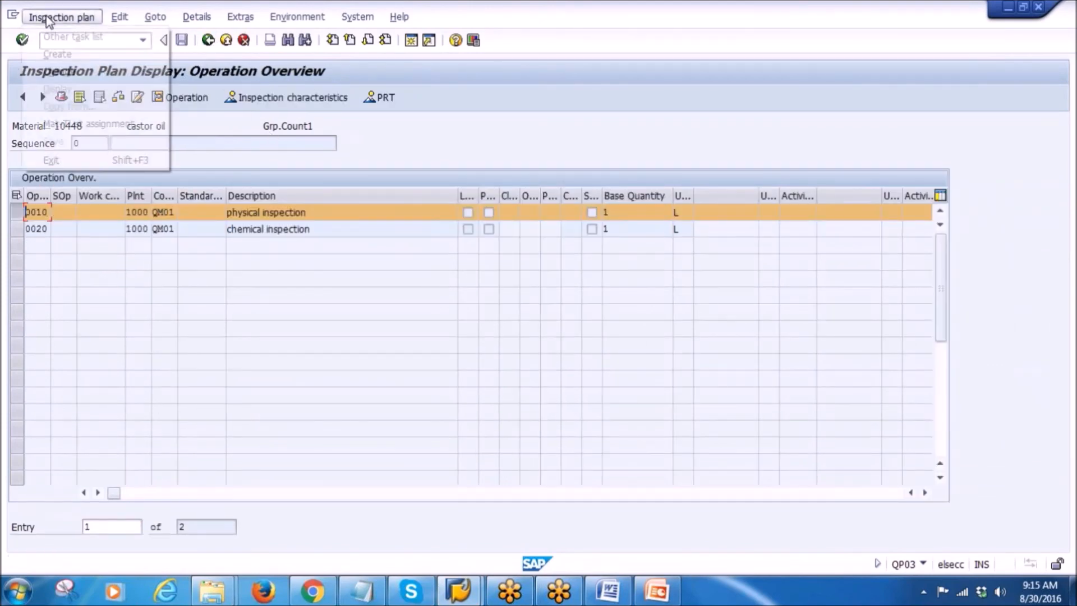
click(208, 39)
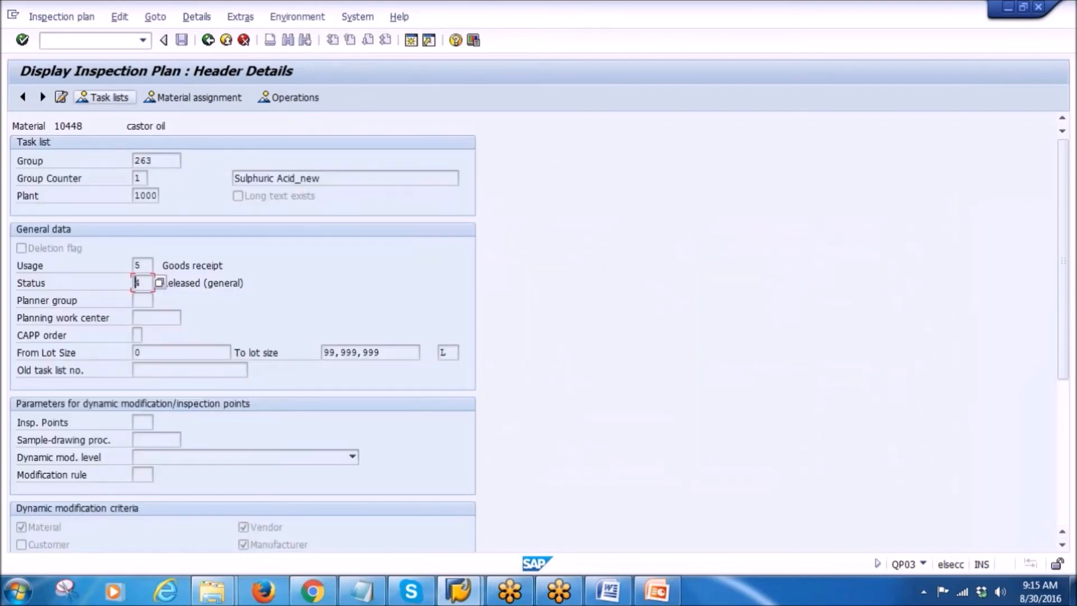
click(208, 40)
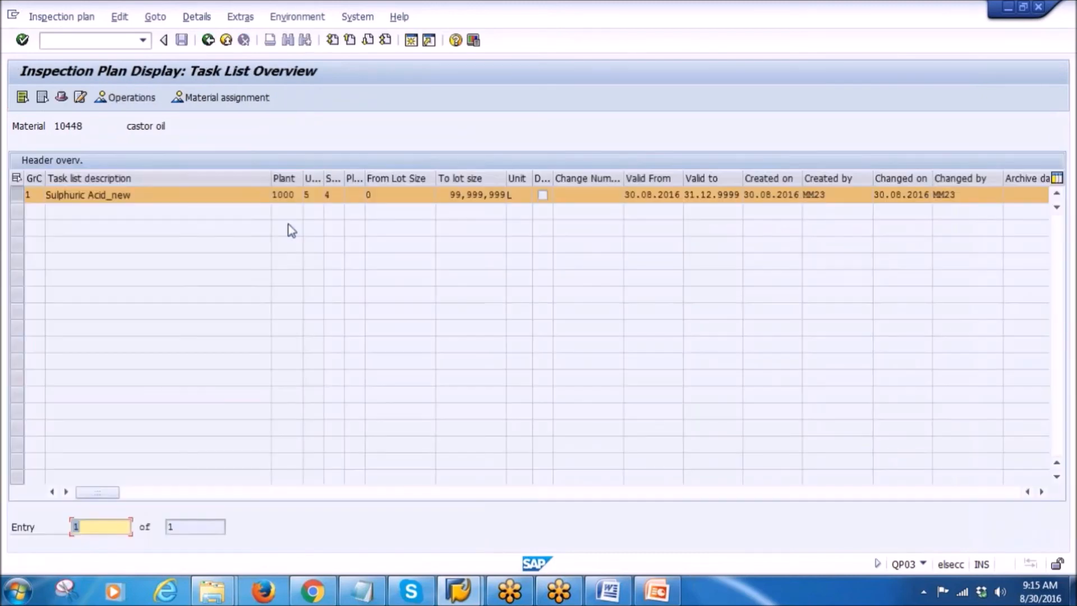
click(209, 41)
key(Tab)
key(Tab)
key(Delete)
double_click(142, 161)
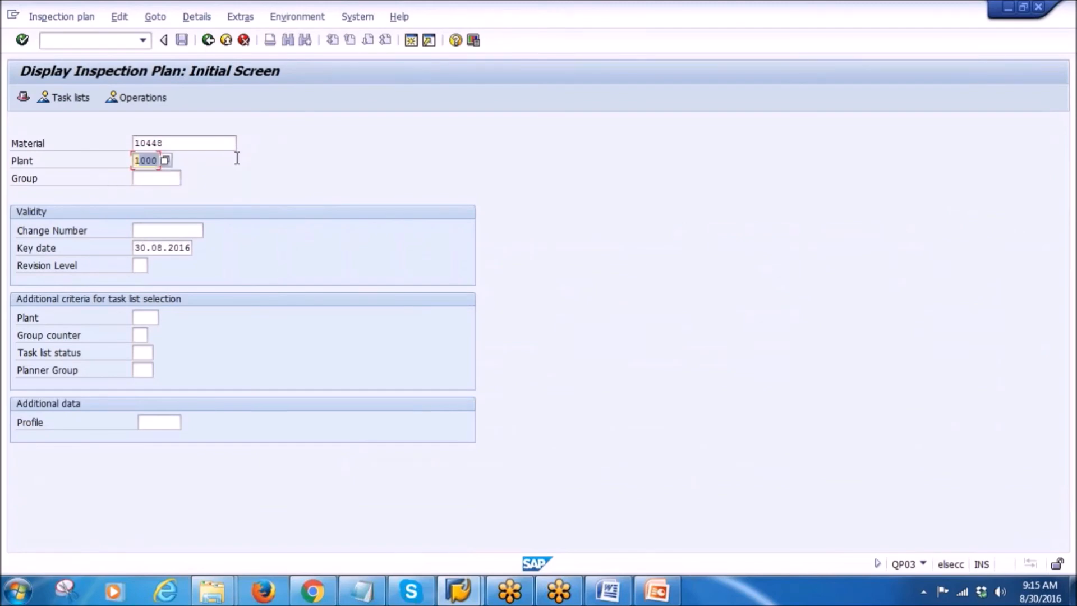
- Switch to PowerPoint and go from the Material Specifications slide to the Creating a Material Specification slide
click(656, 591)
click(622, 352)
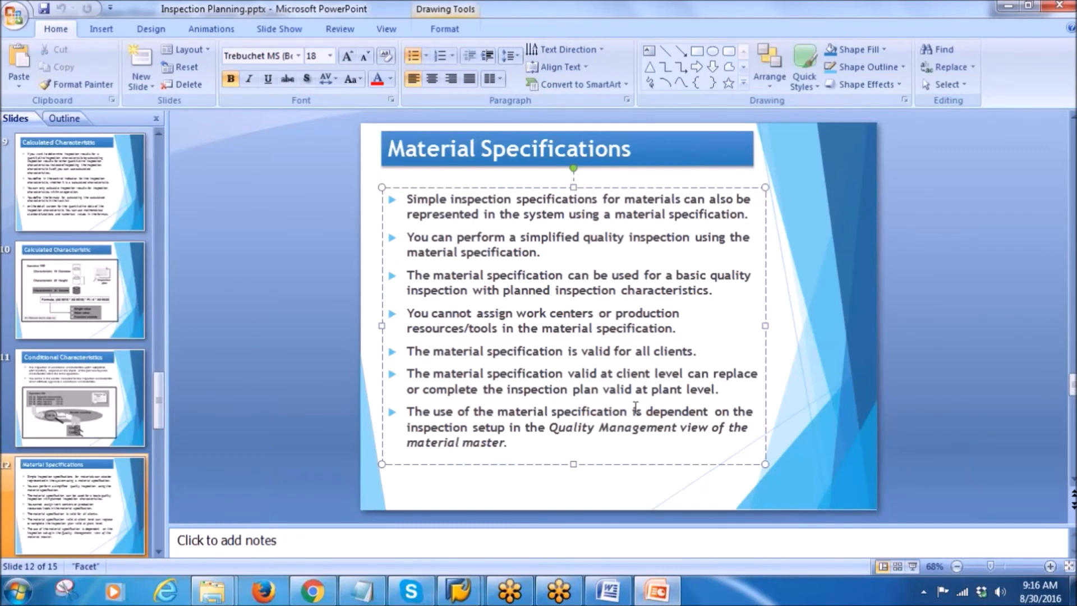
click(70, 492)
scroll(62, 449, down, 2)
click(60, 413)
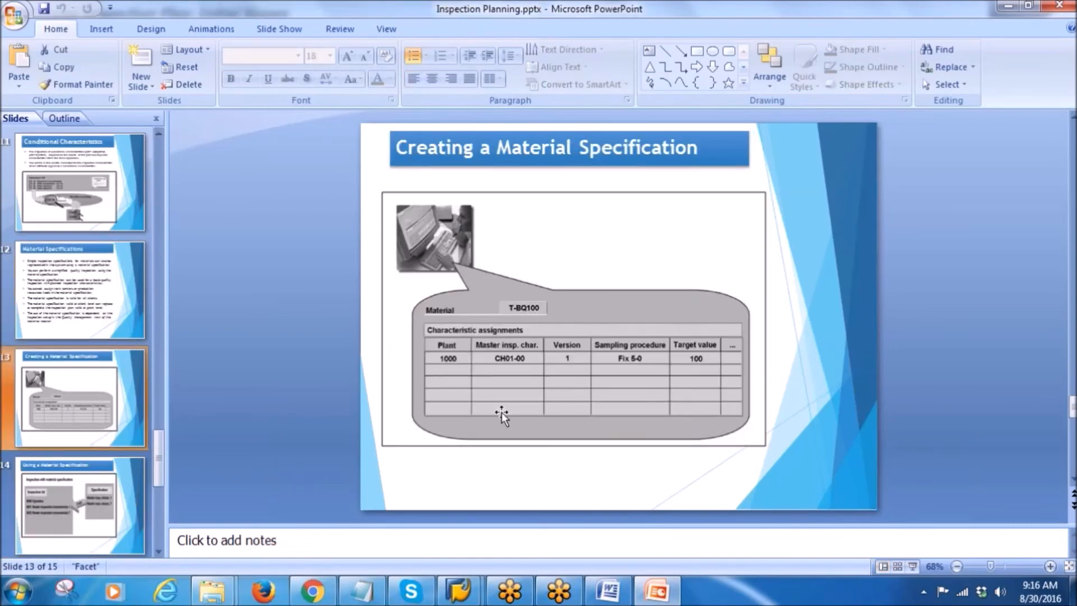
- Present the Creating a Material Specification slide full screen, circle material T-BQ100, tick the master inspection characteristic rows, erase the ink and exit
click(912, 566)
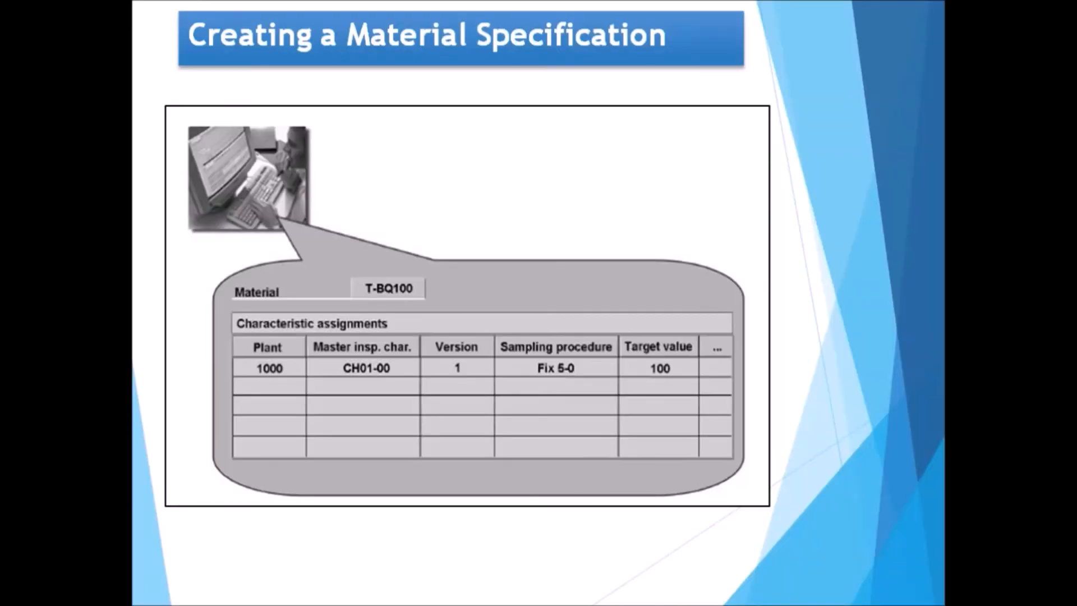
mouse_move(359, 253)
mouse_down()
mouse_move(401, 320)
mouse_move(453, 285)
mouse_move(359, 262)
mouse_up()
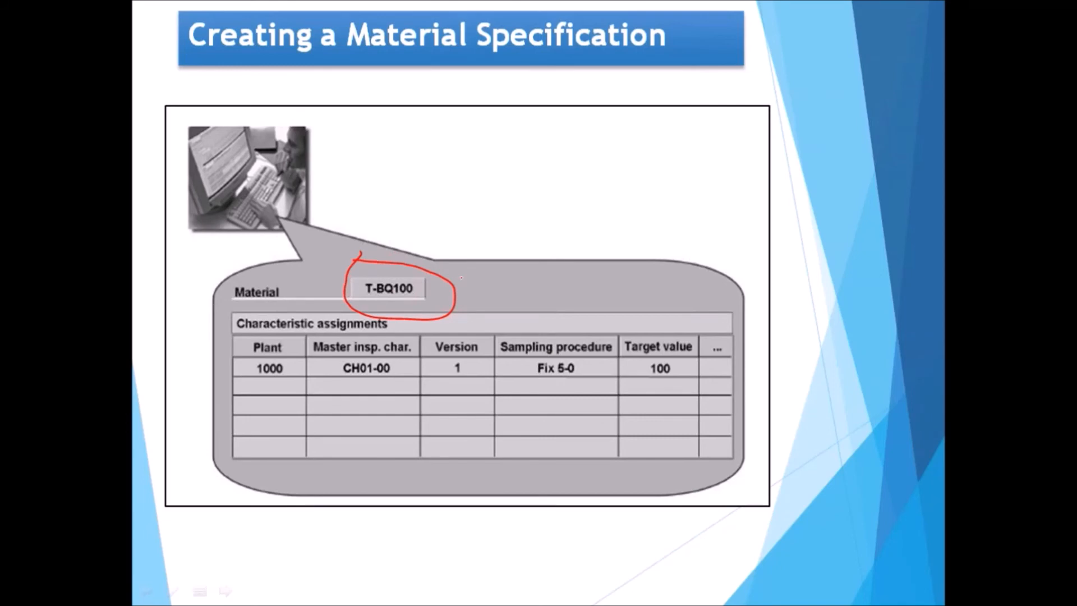
drag(323, 368, 357, 349)
drag(319, 394, 353, 370)
drag(333, 411, 352, 403)
drag(325, 447, 380, 408)
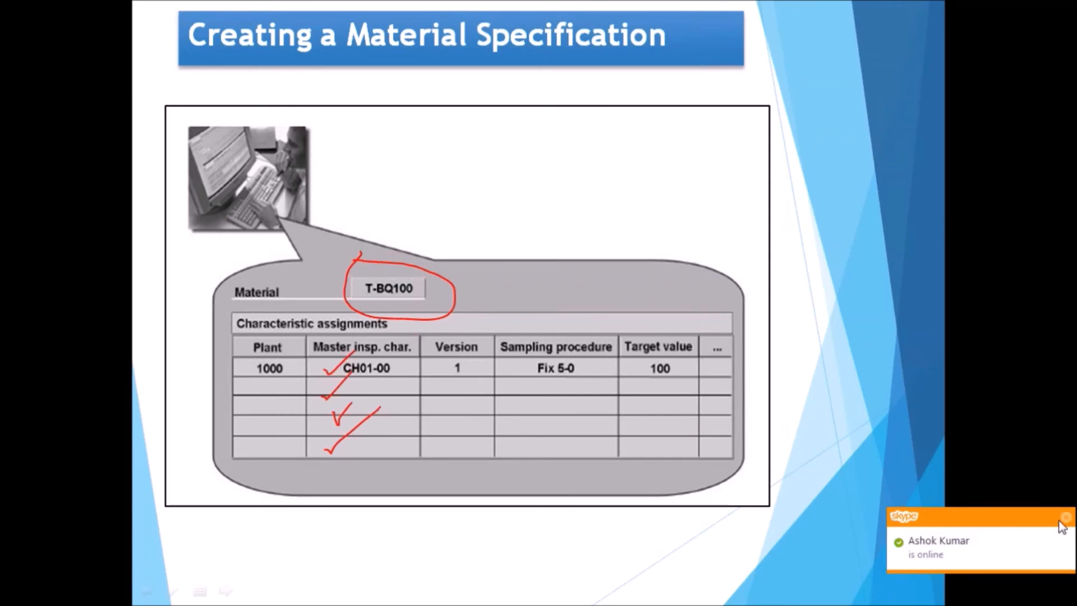
click(1066, 518)
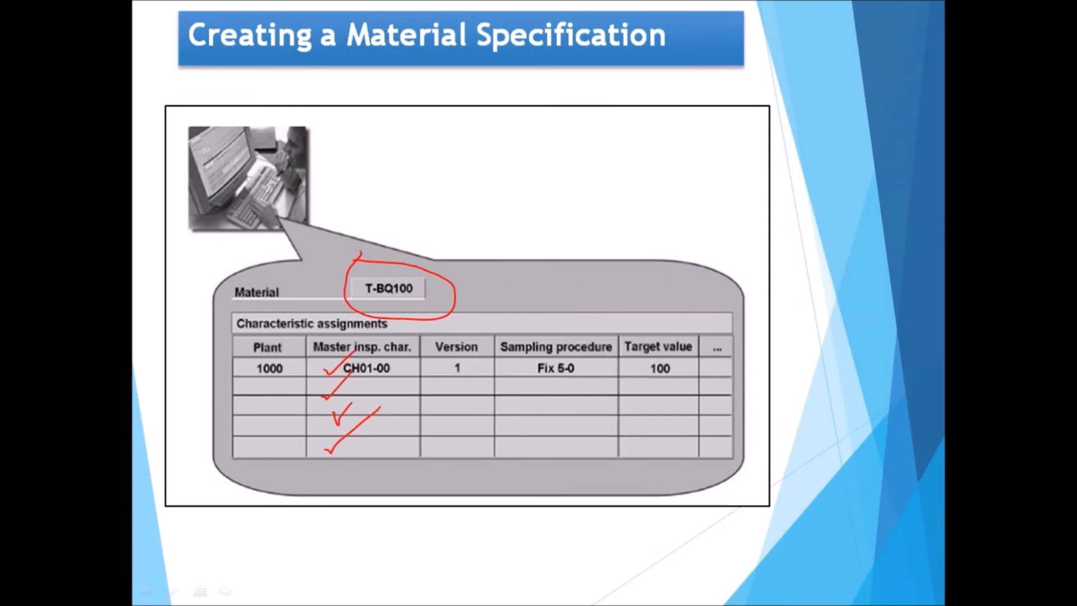
key(e)
key(Escape)
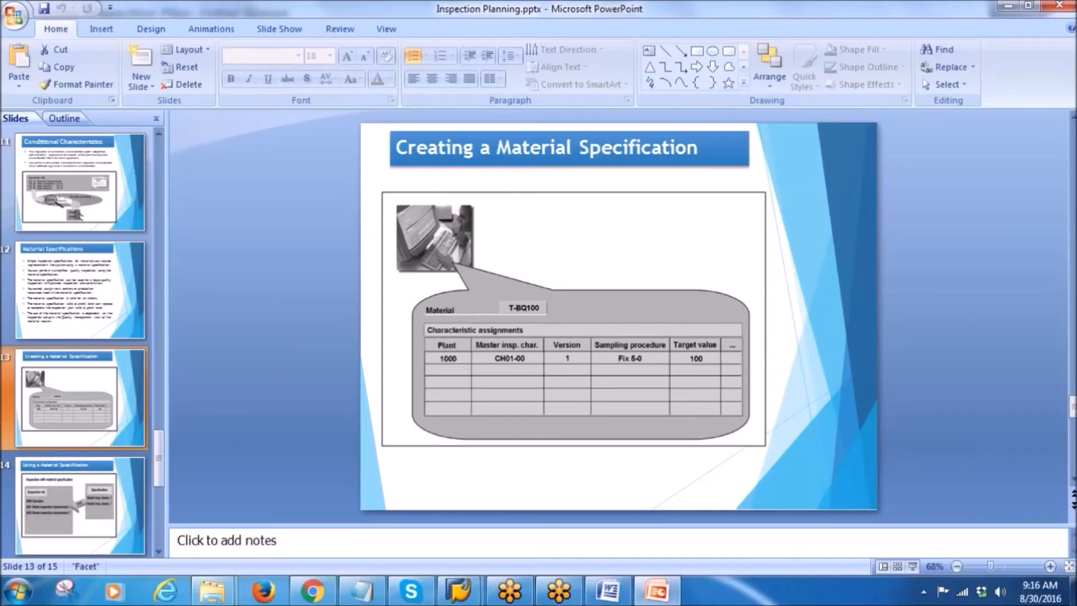
- Switch to SAP, leave the inspection plan display, and open QS61 - Edit under Quality Planning's Inspection Planning, Material Specification
click(459, 590)
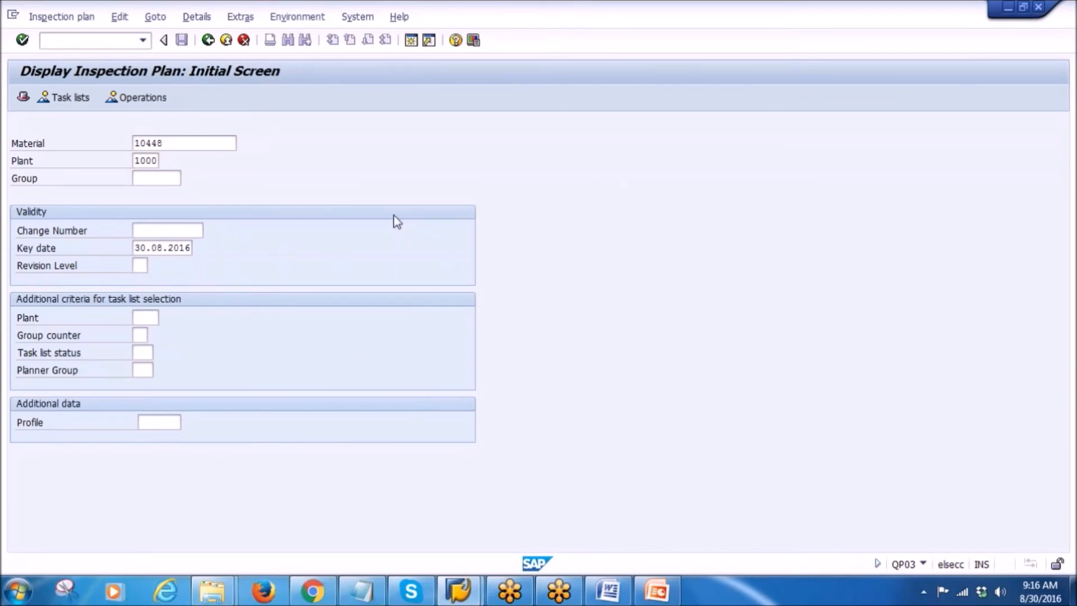
key(F3)
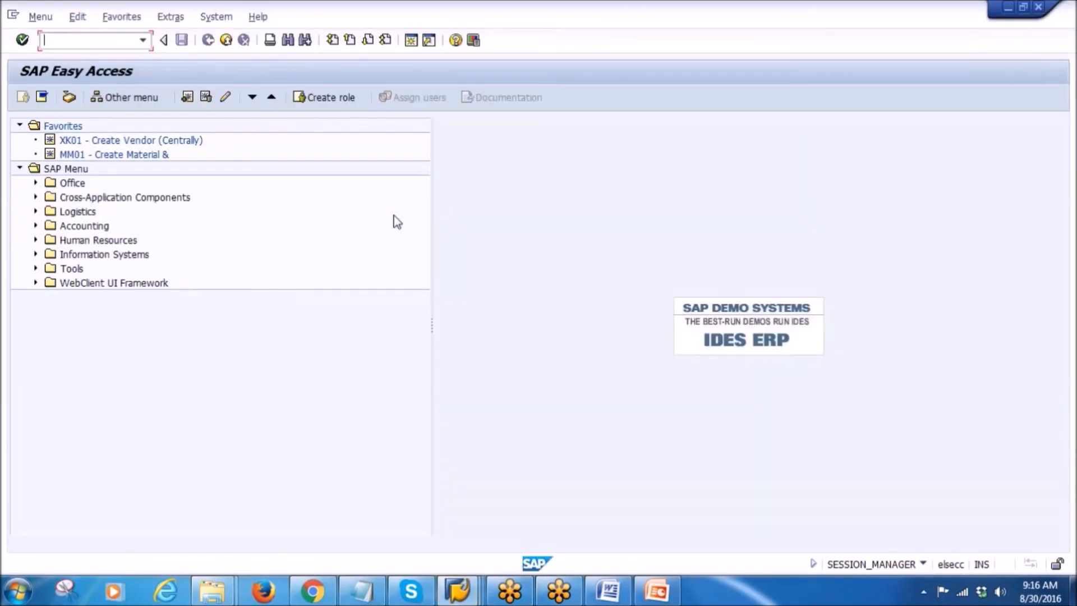
click(36, 211)
click(51, 325)
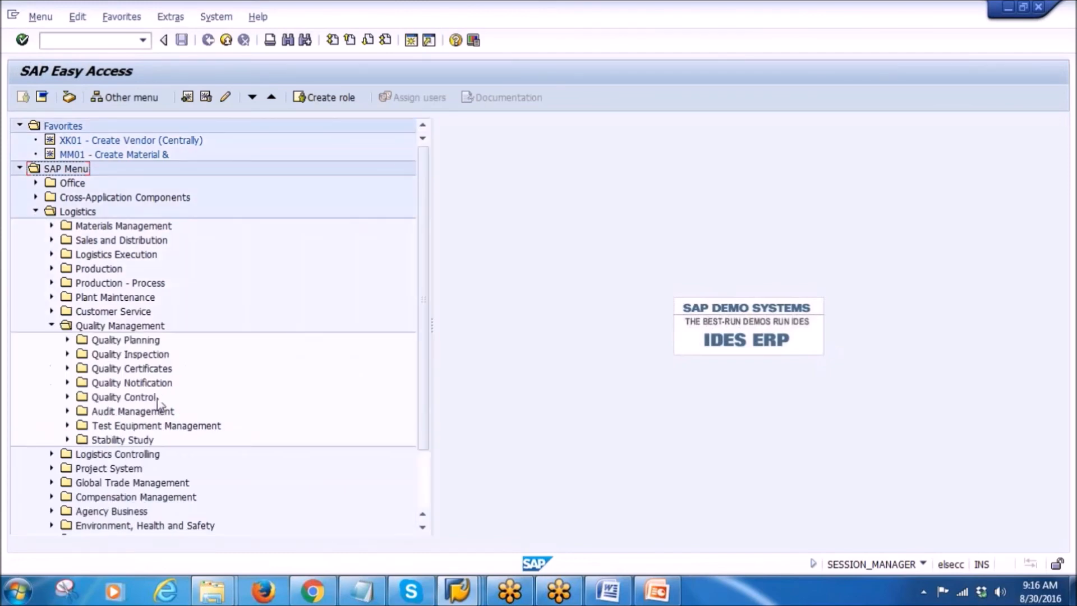
click(68, 340)
click(83, 369)
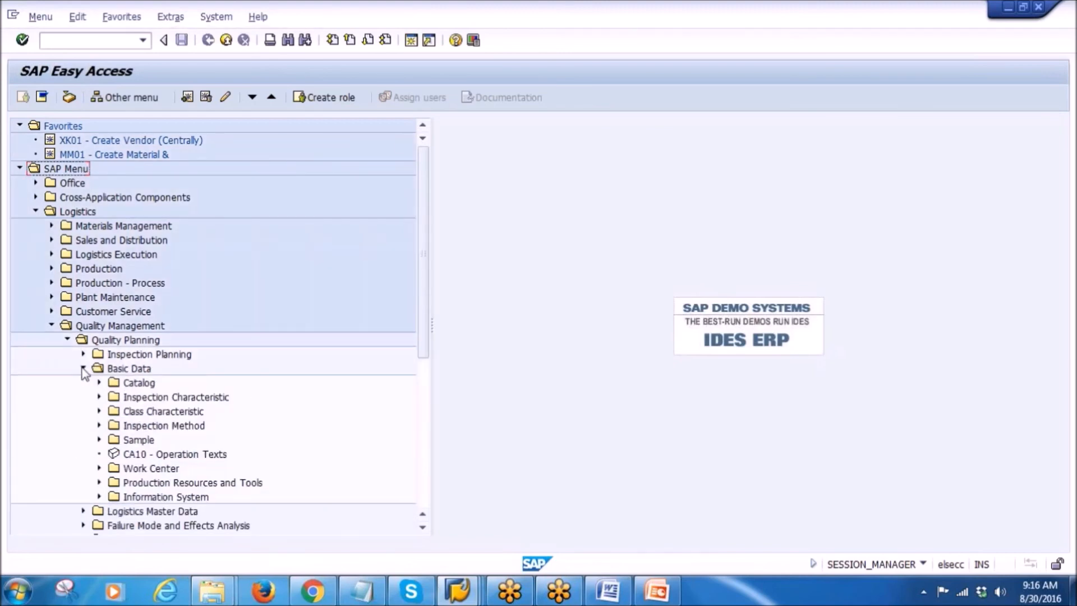
scroll(346, 425, down, 2)
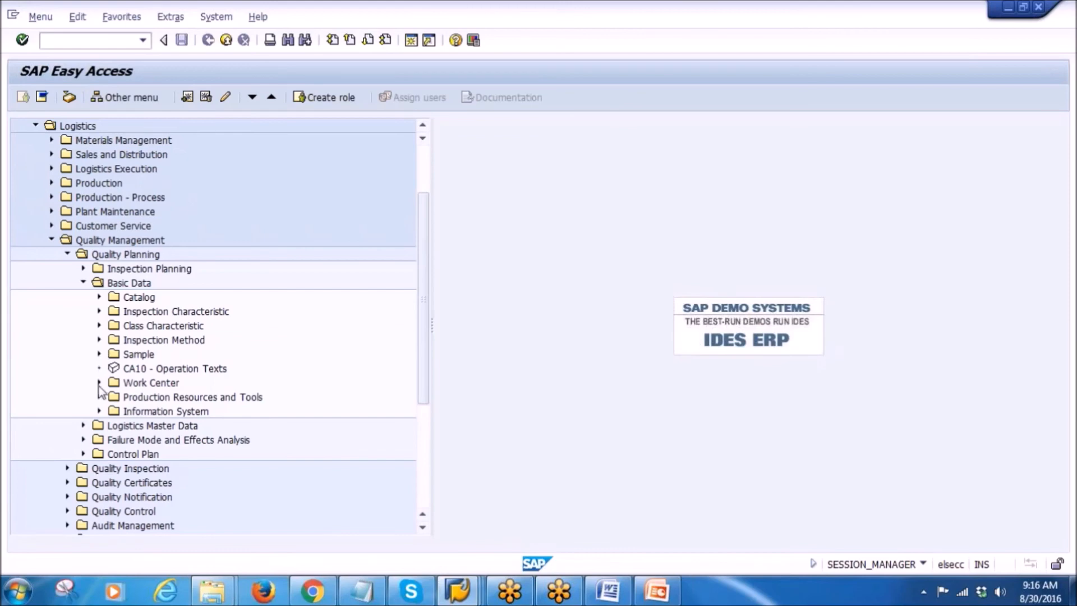
click(84, 283)
click(83, 268)
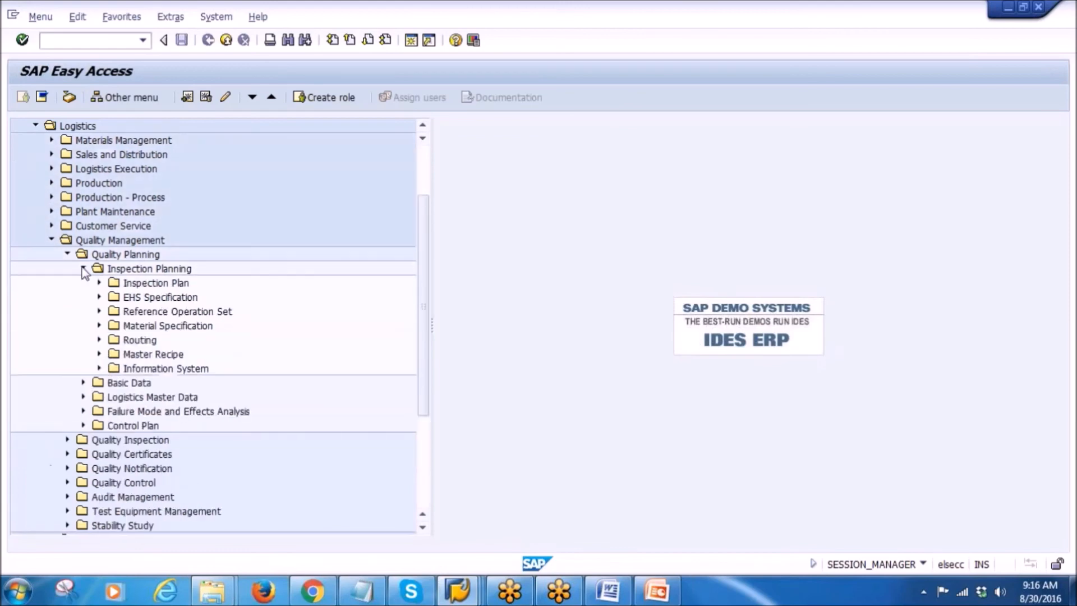
click(99, 325)
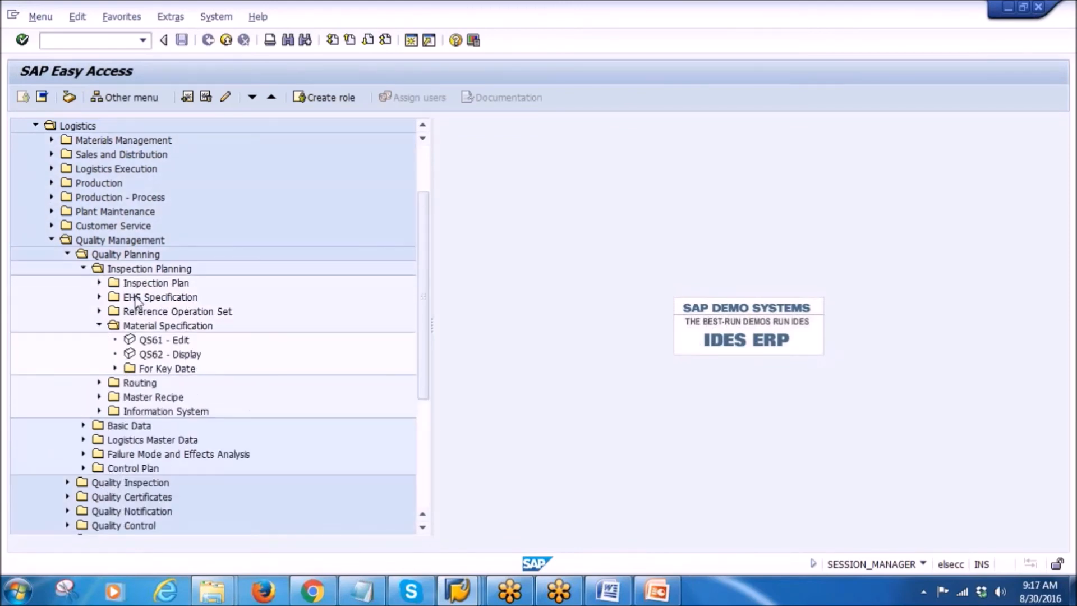
double_click(158, 341)
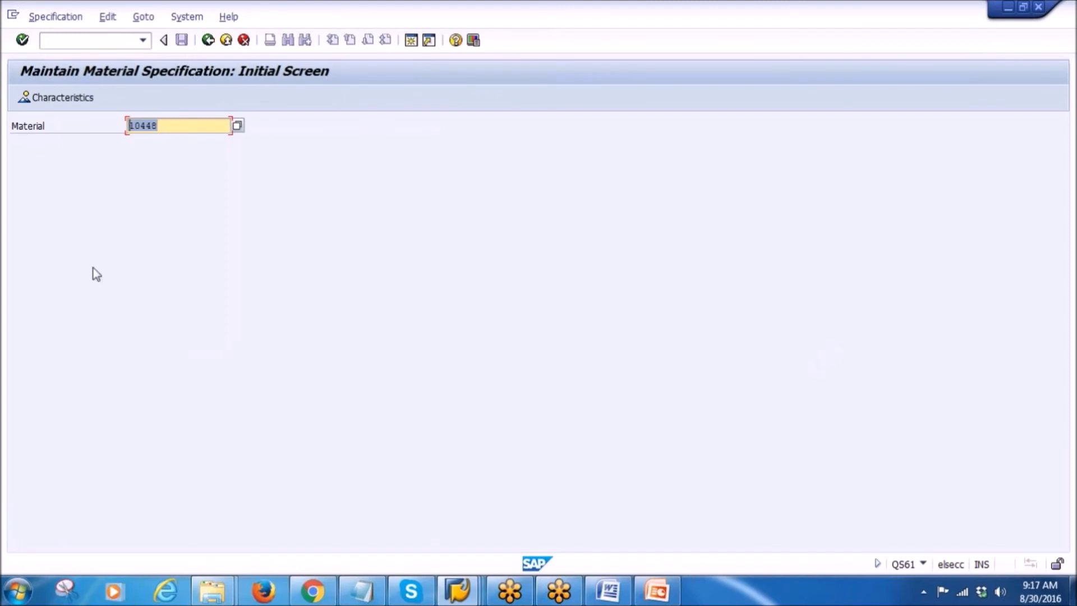
- Open the characteristic assignments for material 10448 and enter plant 1000 in the first row
click(50, 98)
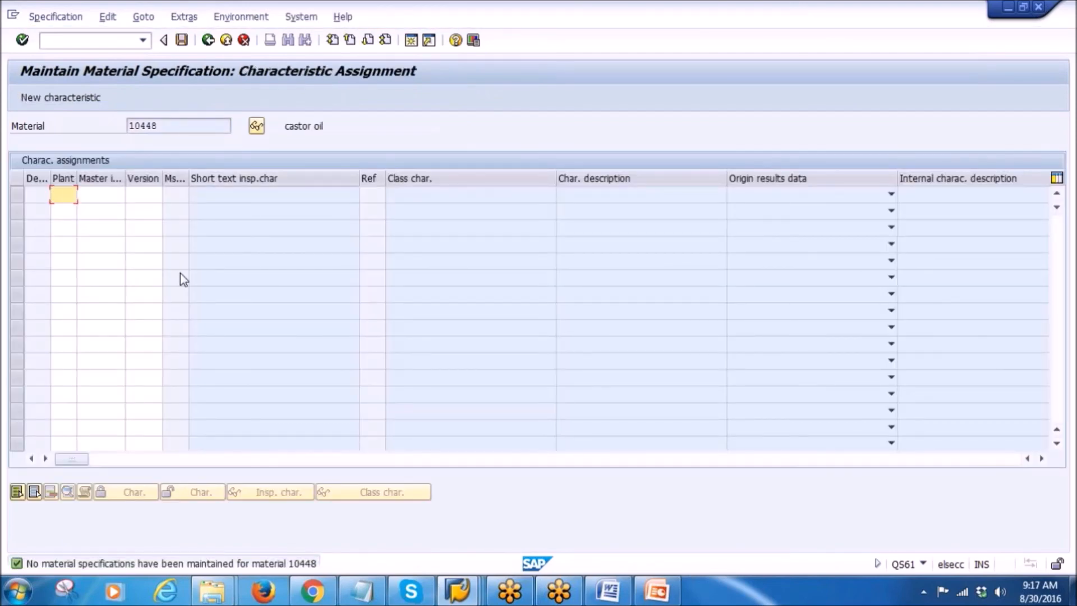
text(1000)
key(Tab)
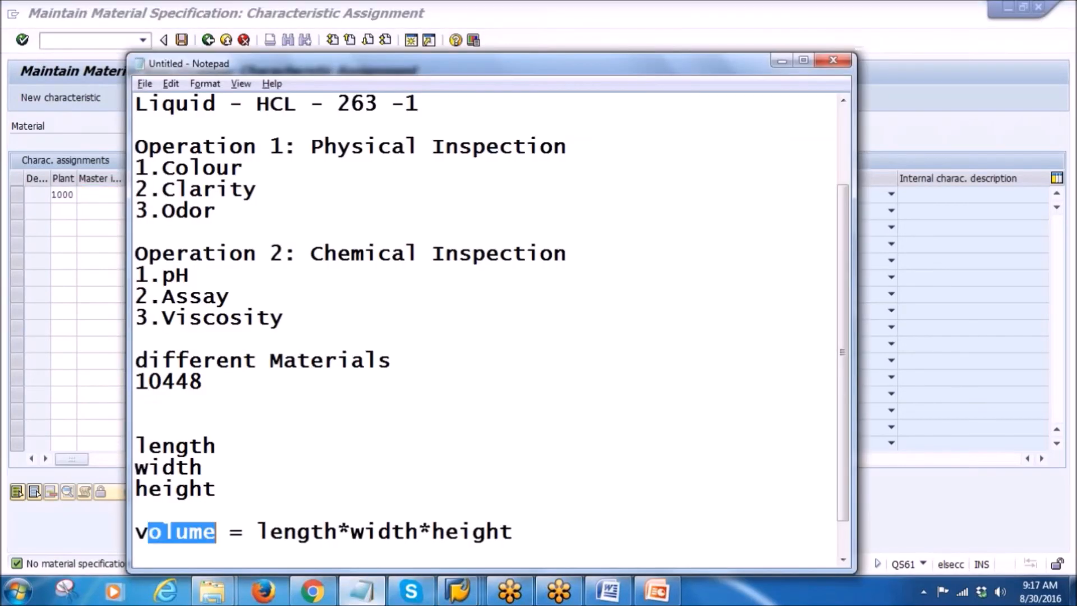
- Open MIC's for daily class.txt from the desktop and copy the characteristic name COLOR_55
click(362, 591)
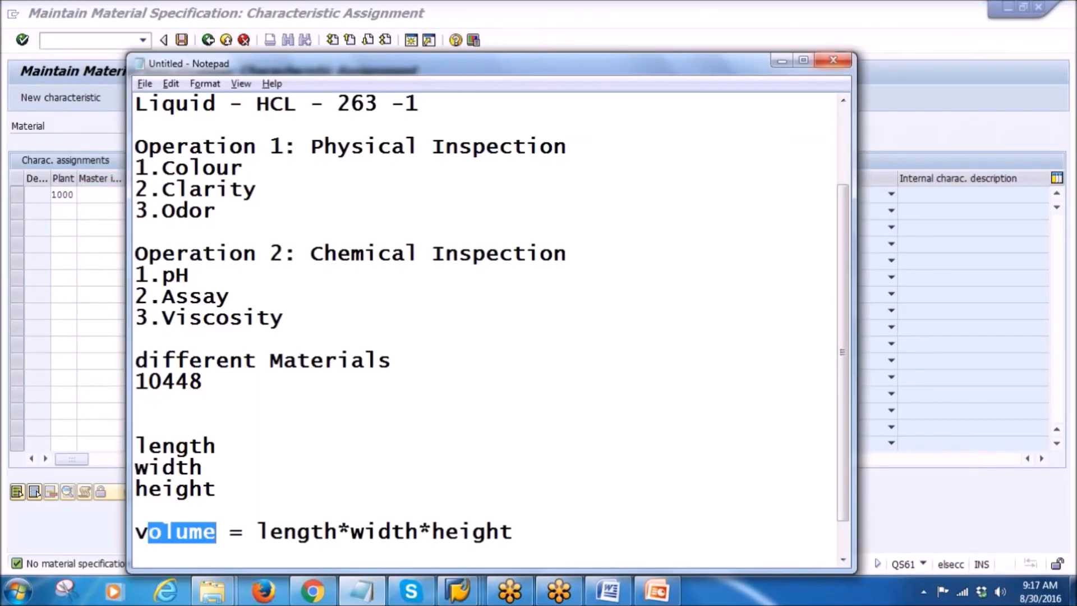
click(781, 60)
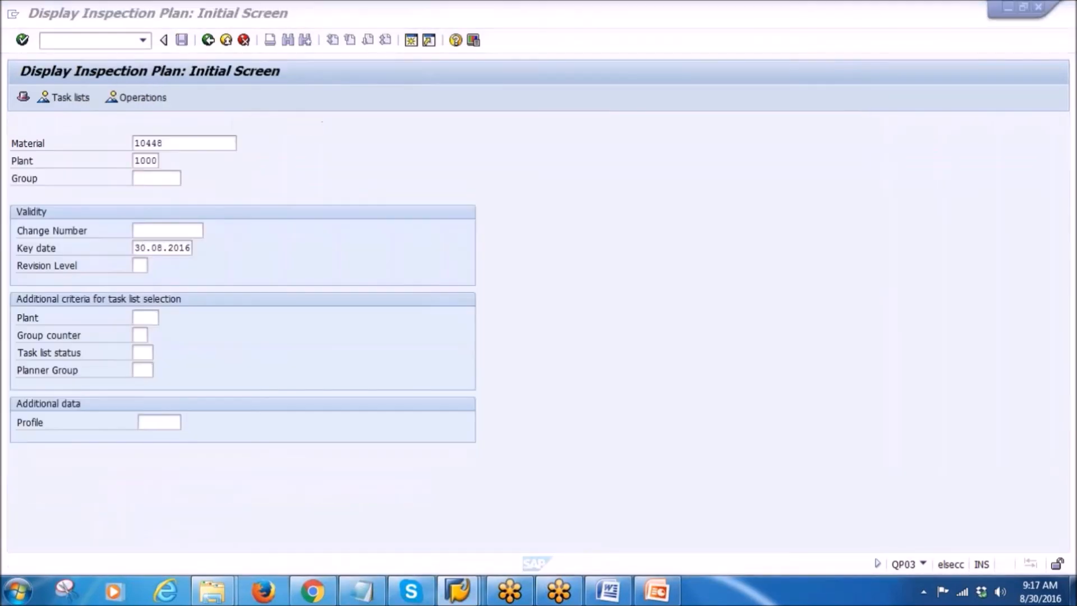
key(super+d)
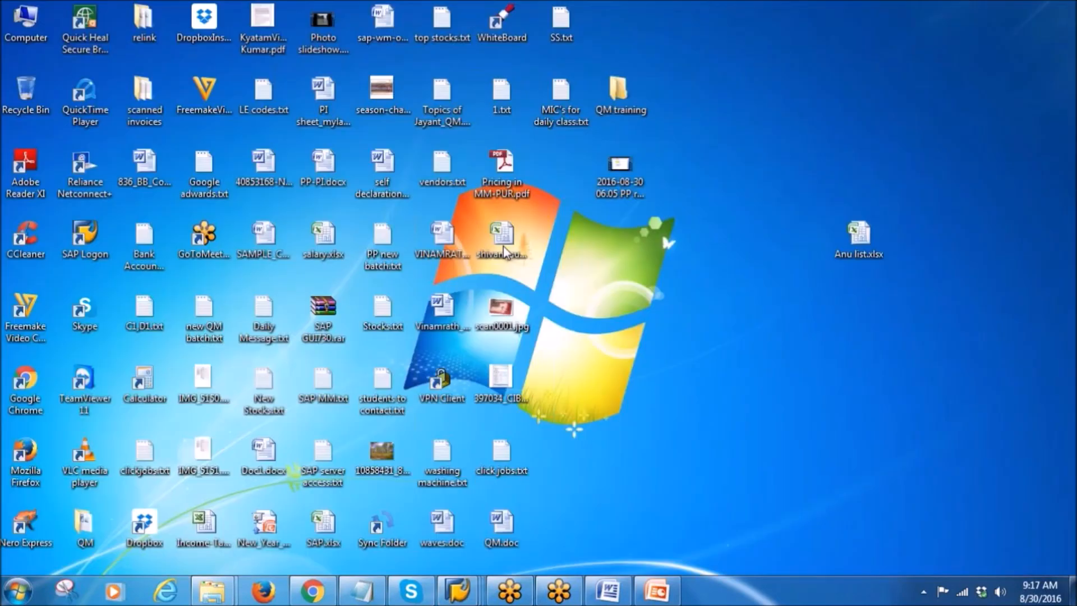
double_click(556, 107)
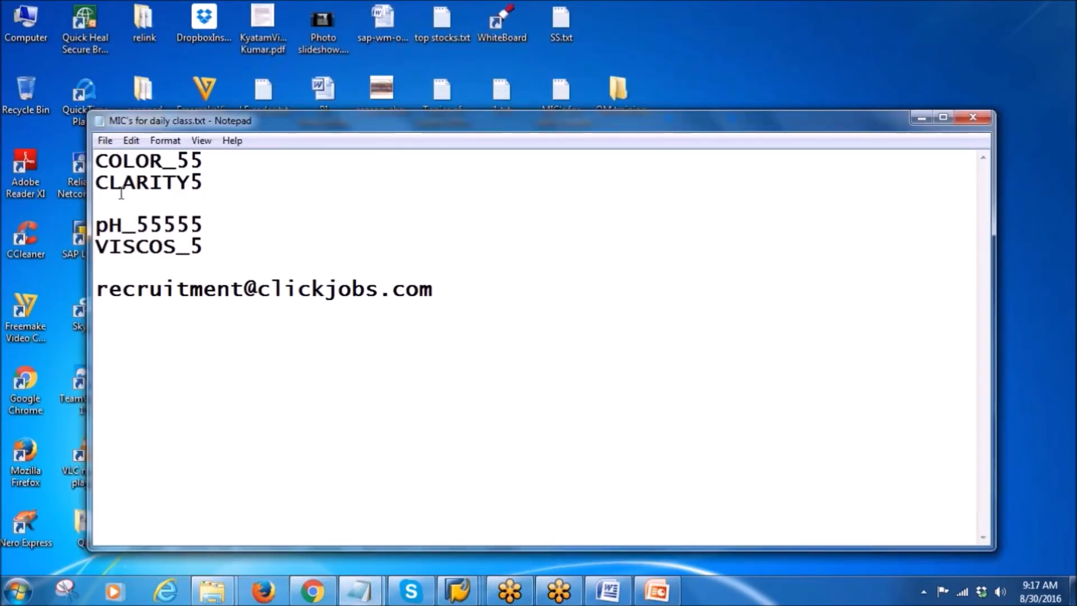
drag(97, 160, 216, 162)
key(ctrl+c)
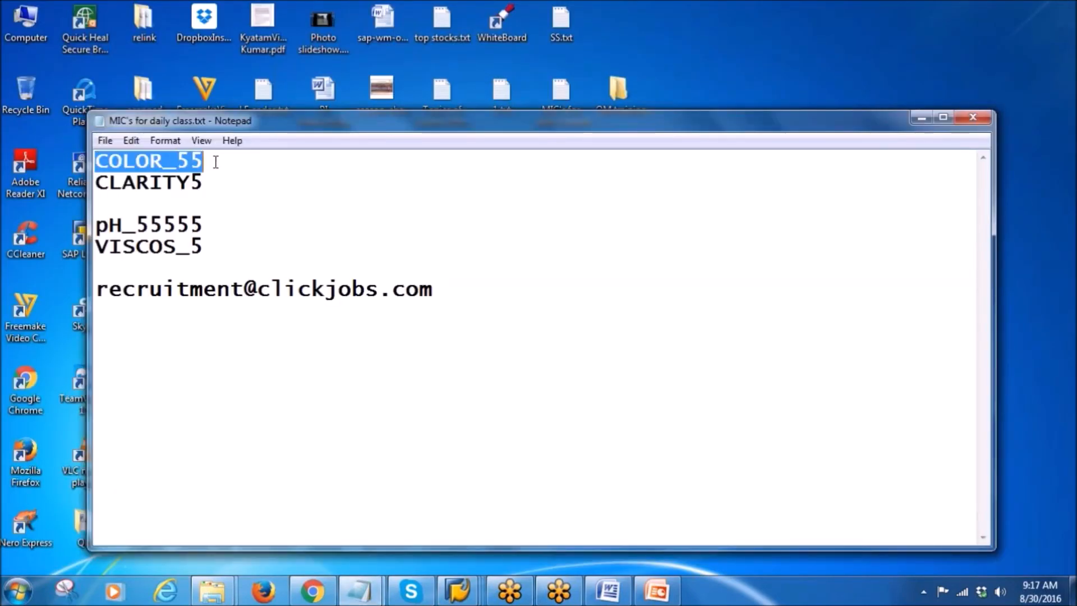
key(alt+Tab)
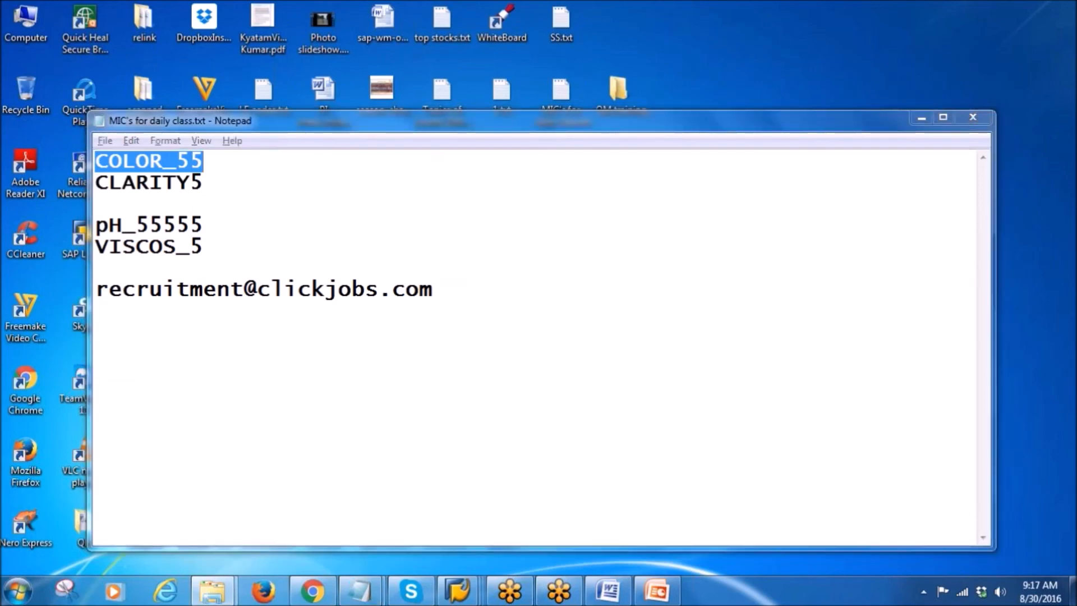
- Return to the SAP characteristic assignments and enter COLOR_55 as the first row's master inspection characteristic
click(361, 592)
click(460, 591)
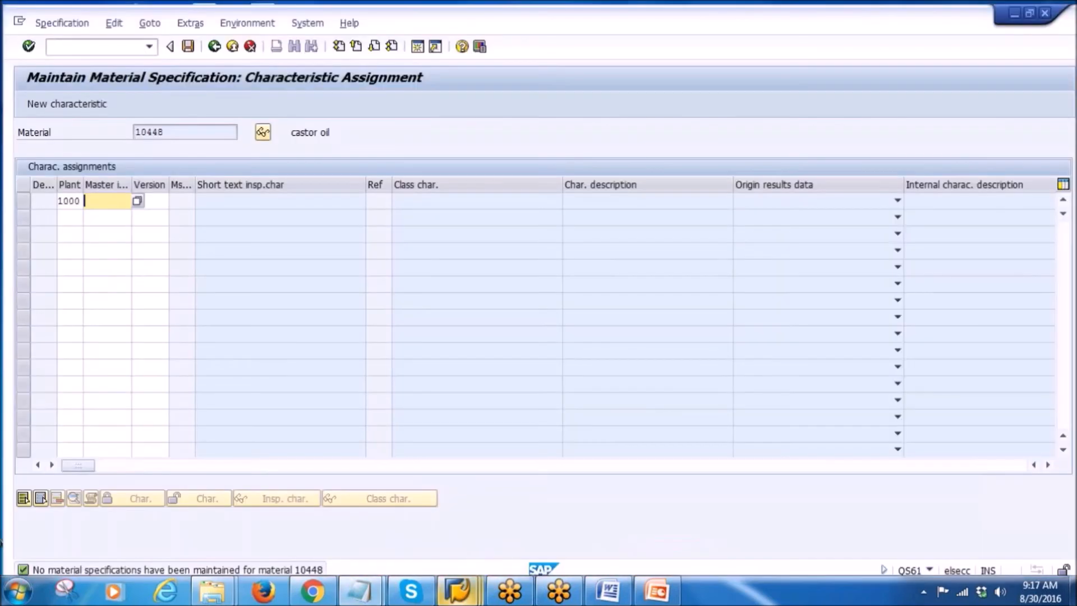
key(ctrl+v)
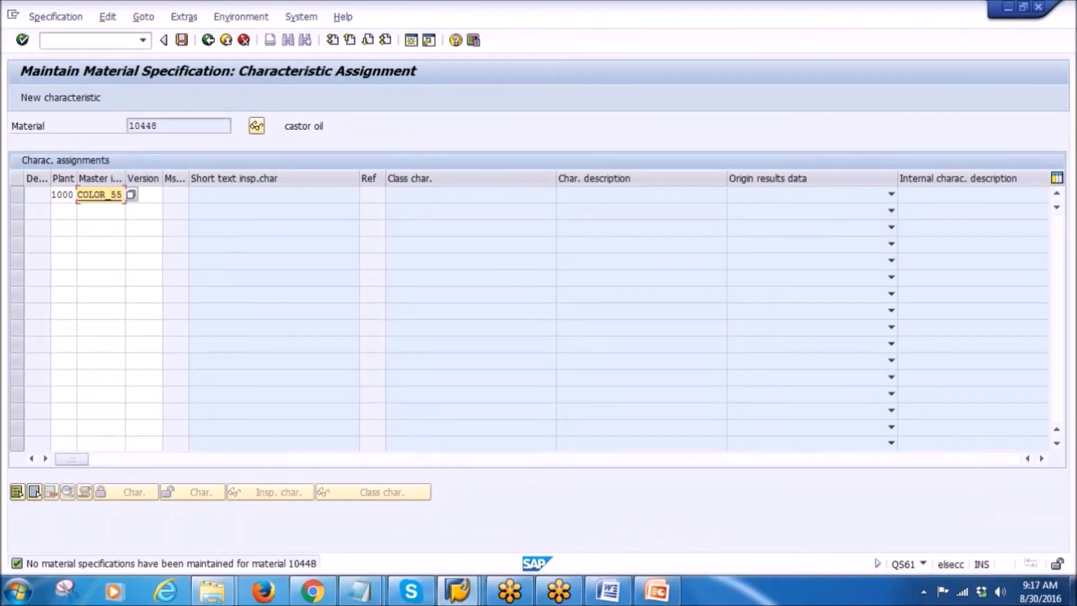
key(Return)
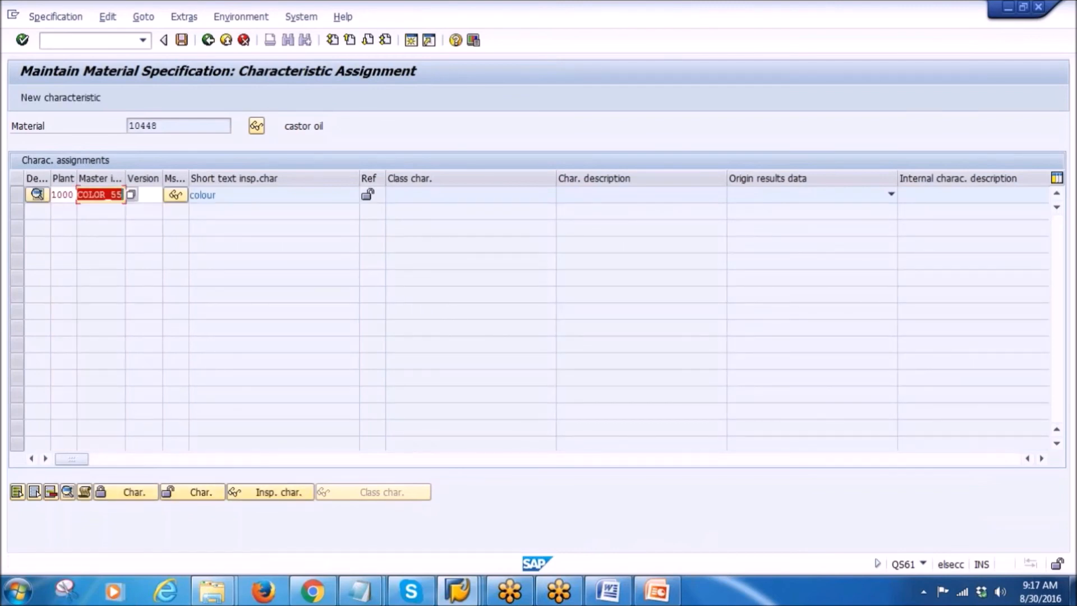
- Add a new characteristic row to the specification and copy pH_55555 from the Notepad list of characteristics
click(33, 96)
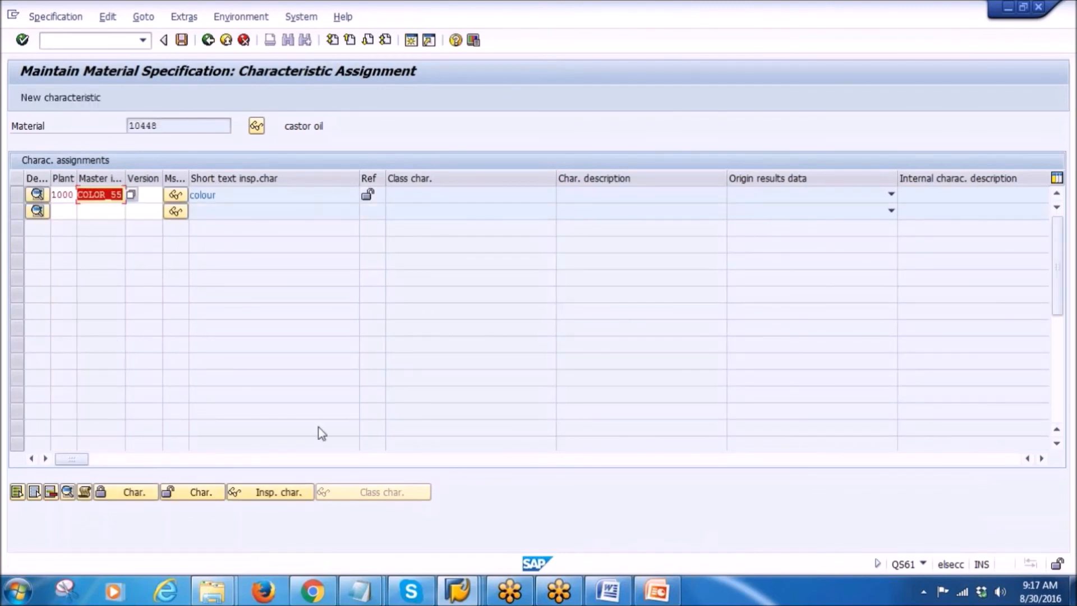
click(370, 598)
click(412, 533)
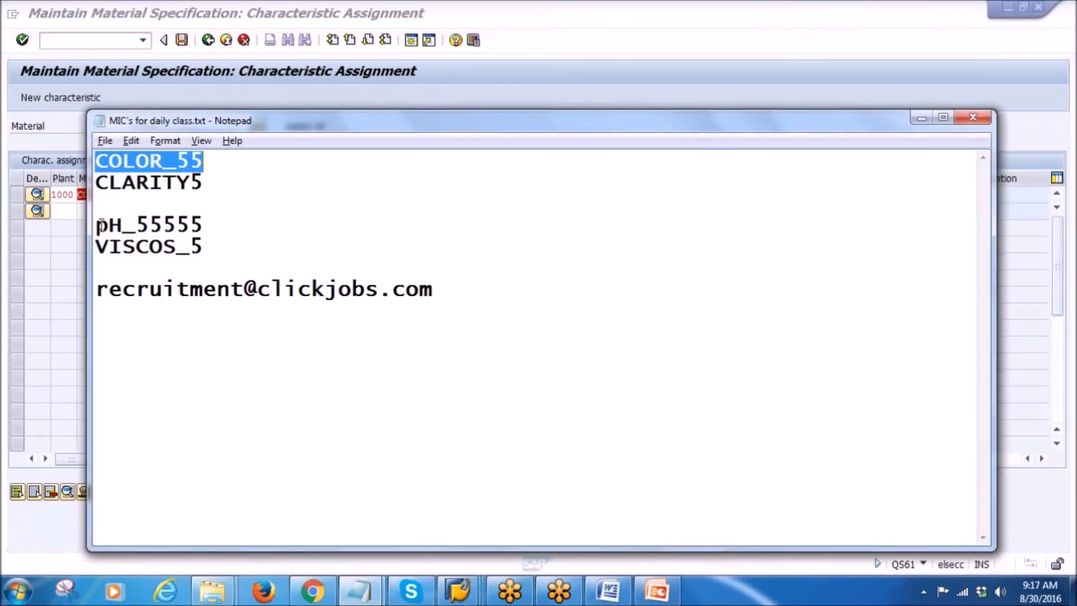
drag(99, 225, 216, 223)
key(ctrl+c)
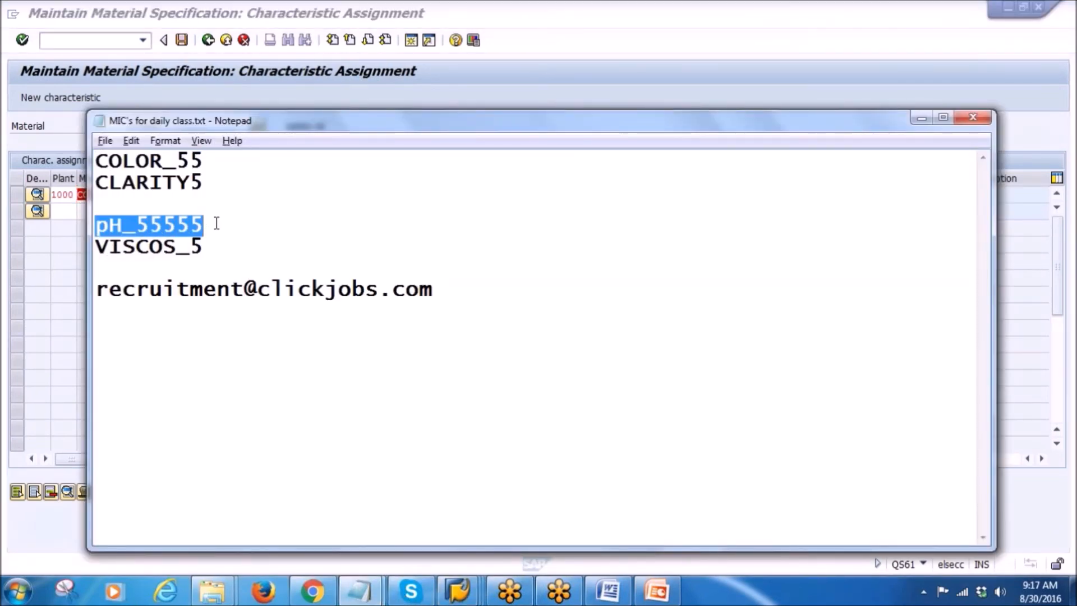
- Set the first row's version to 1, assign PH_55555 for plant 1000 in the second row, and save the material specification
click(73, 230)
key(Return)
text(1000)
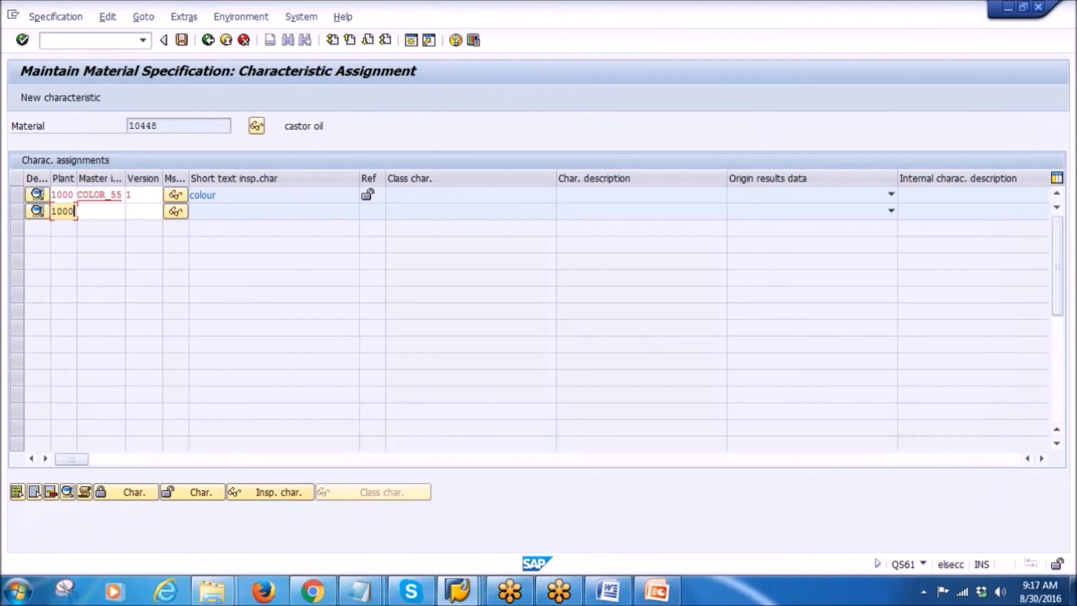
key(Tab)
key(ctrl+v)
key(Return)
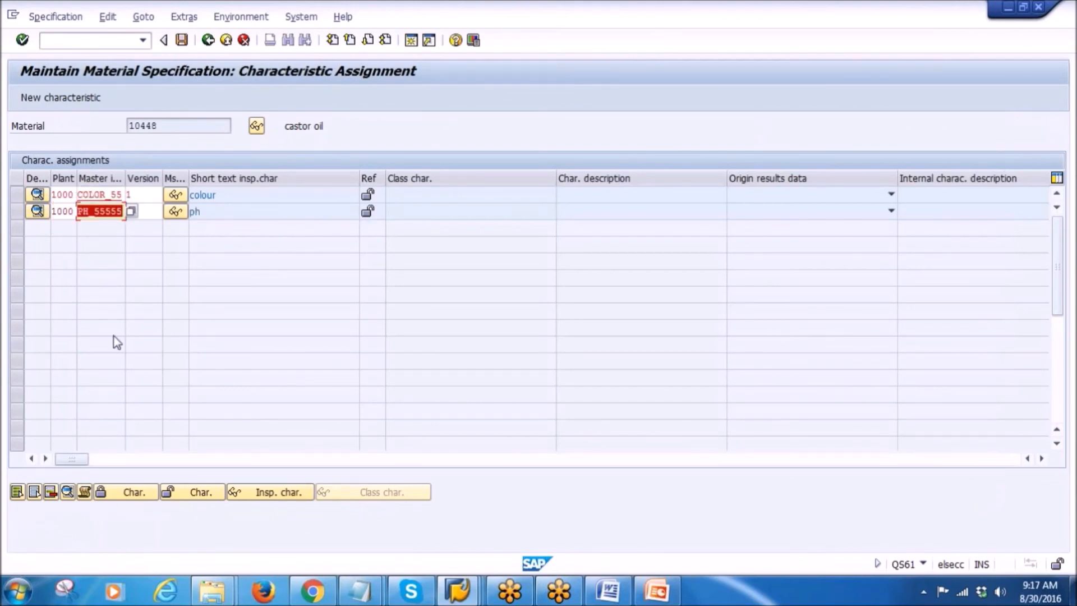
click(181, 40)
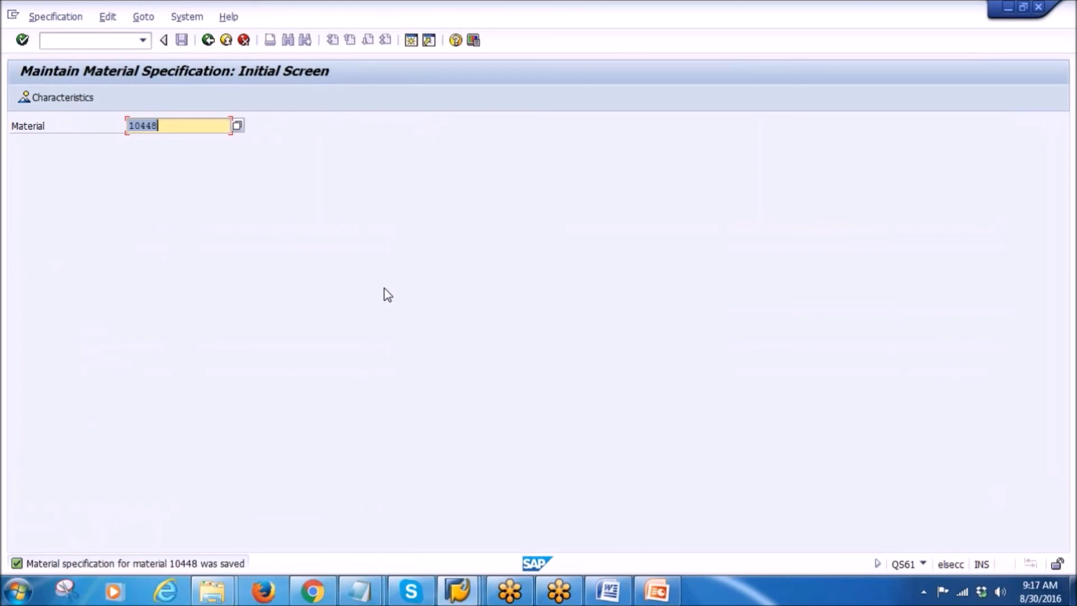
- Reopen the characteristic assignments of material 10448 and review the specification's characteristics
click(129, 85)
key(Return)
drag(84, 460, 55, 464)
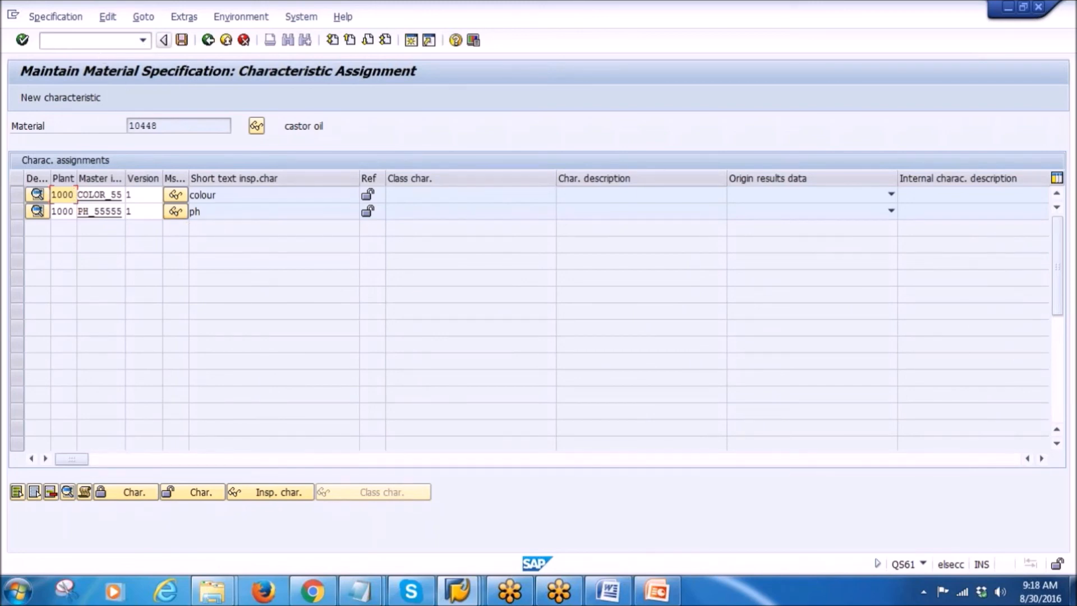
click(359, 591)
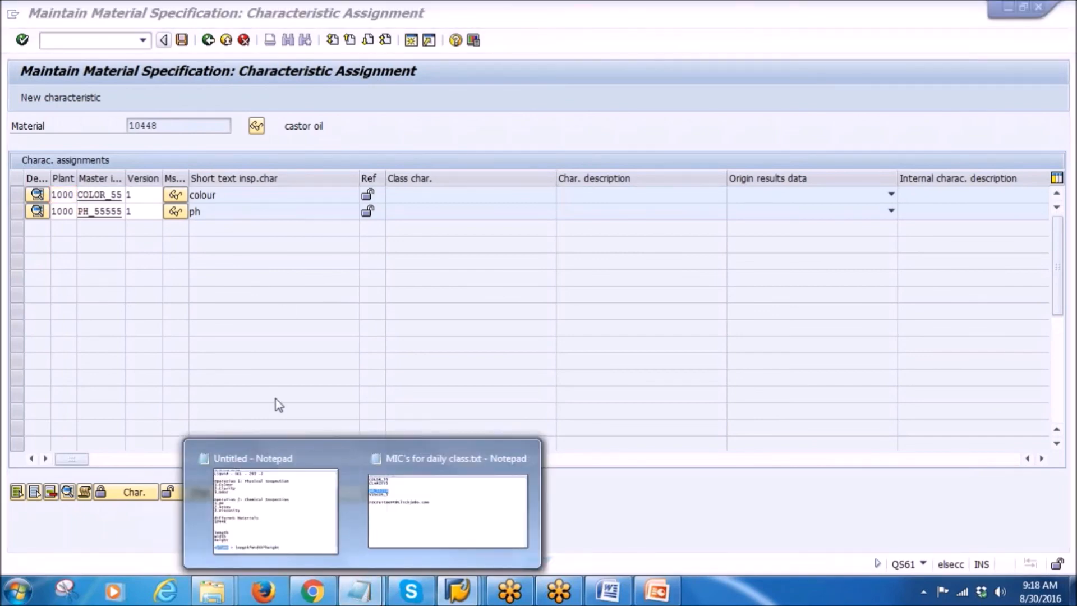
click(419, 126)
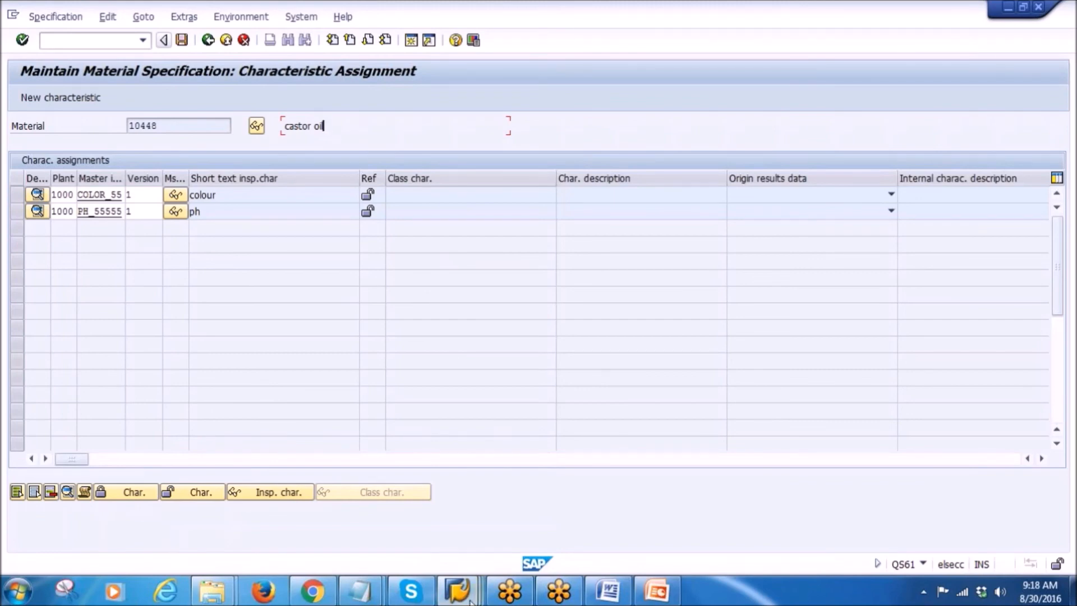
- Start the material change transaction with /nmm02 and open the view selection for material 10448
click(458, 591)
click(635, 509)
key(shift+Tab)
click(79, 41)
text(/nmm02)
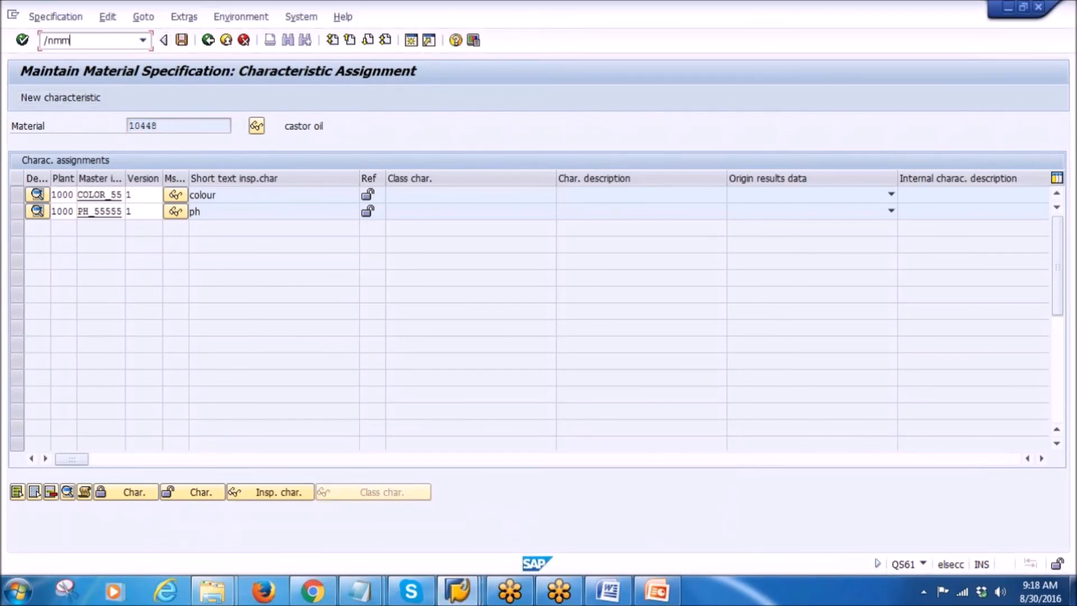
key(Return)
key(Return)
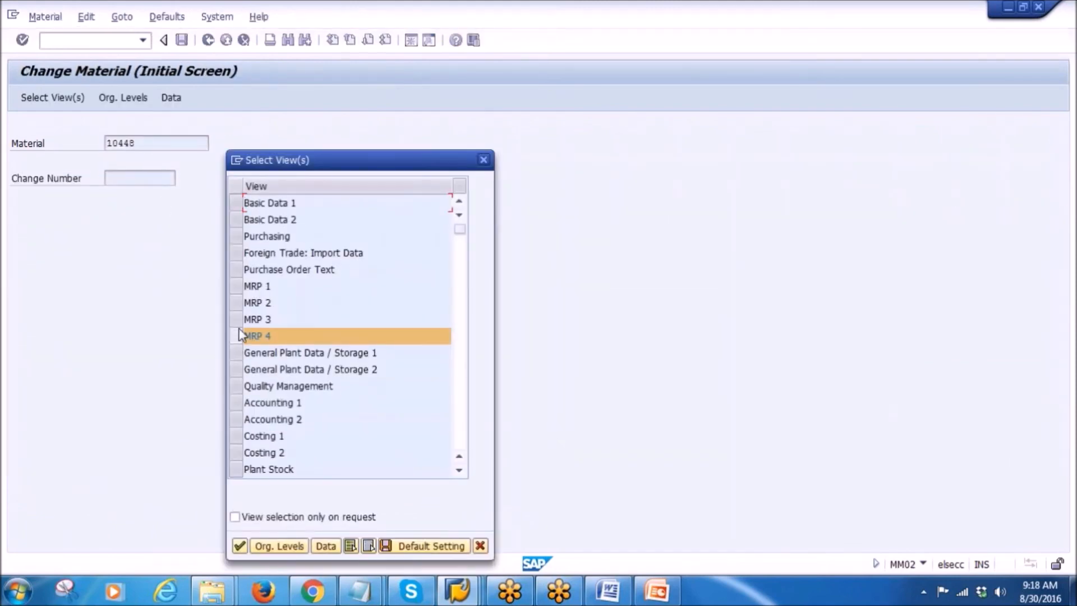
- Open the Quality Management view of material 10448 for plant 1000 and bring up its inspection setup data
click(235, 336)
click(236, 386)
click(240, 547)
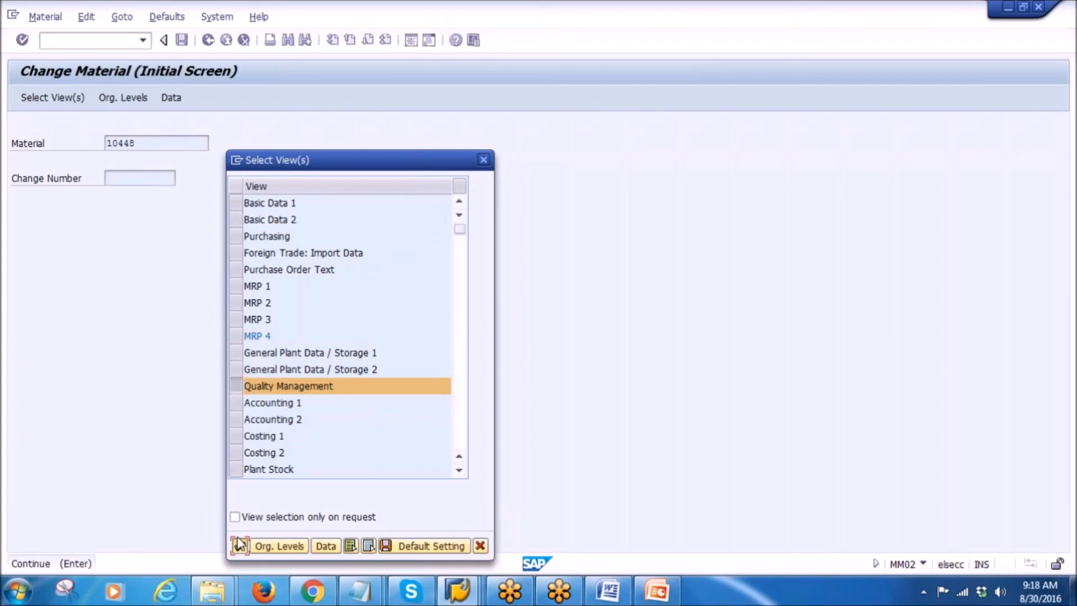
key(Return)
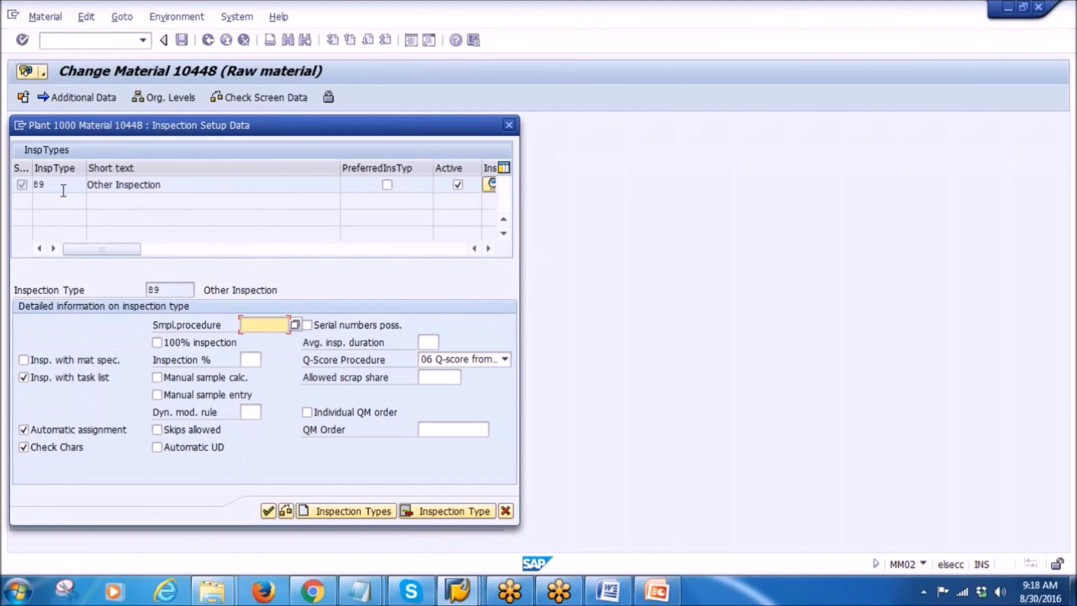
- Add inspection type 01, Goods Receipt Inspection for Order, to the material's inspection setup and load its detailed settings
click(359, 512)
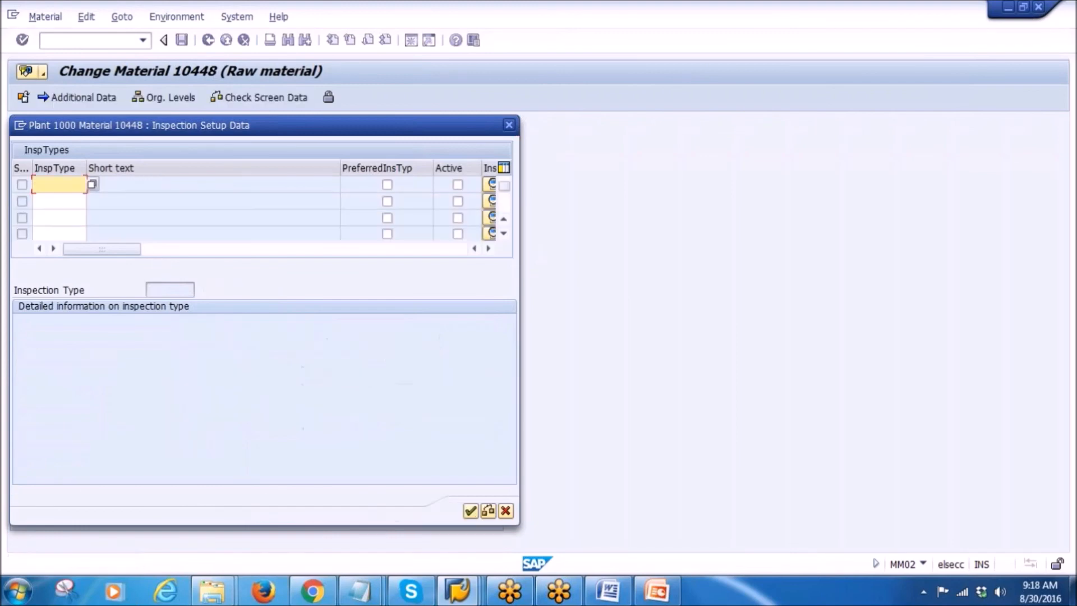
click(92, 185)
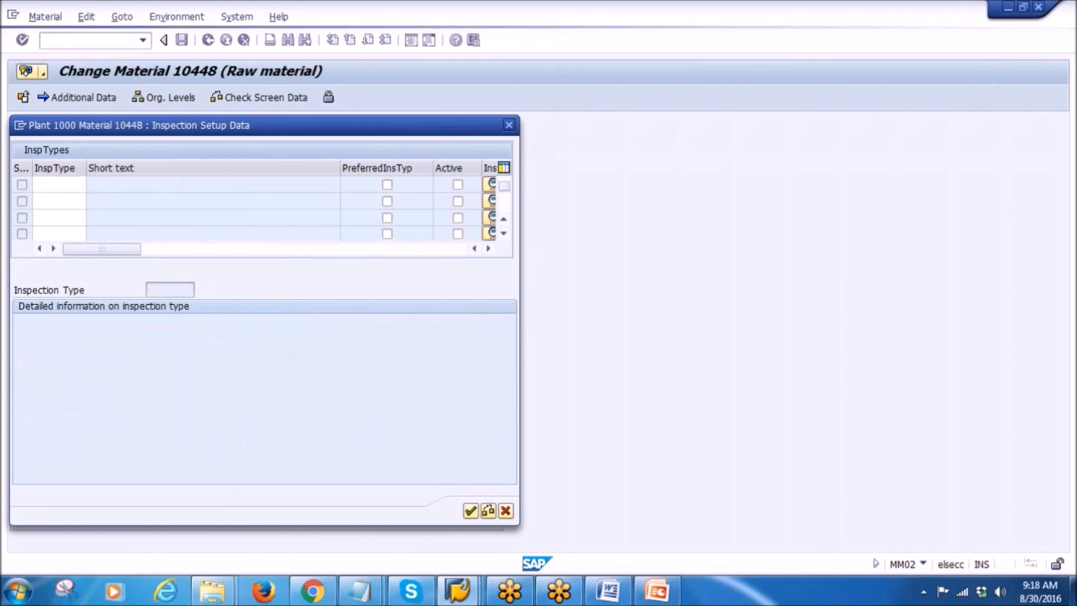
key(Return)
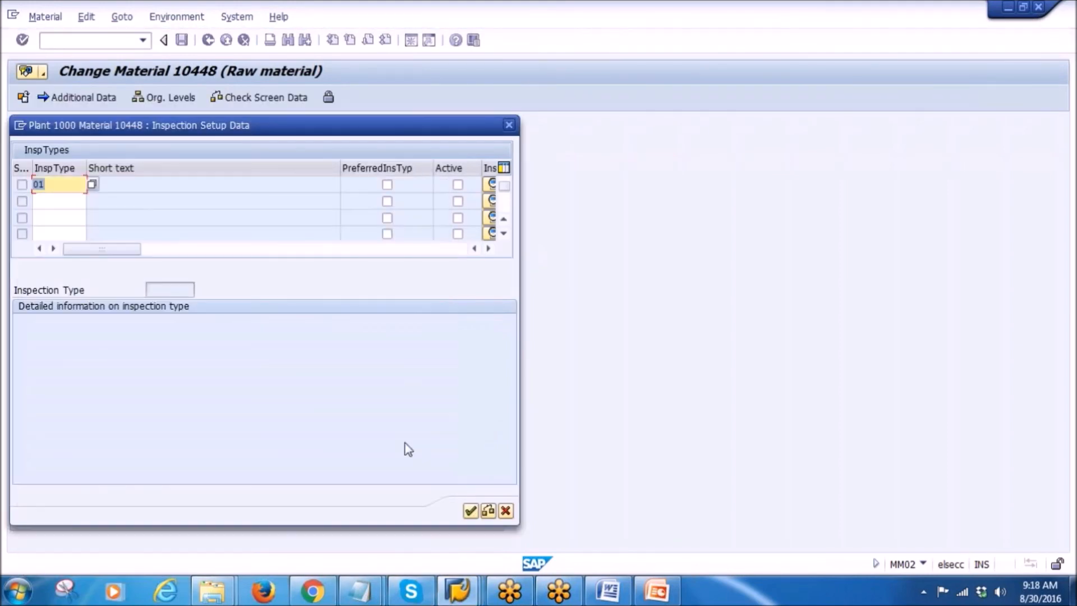
click(488, 511)
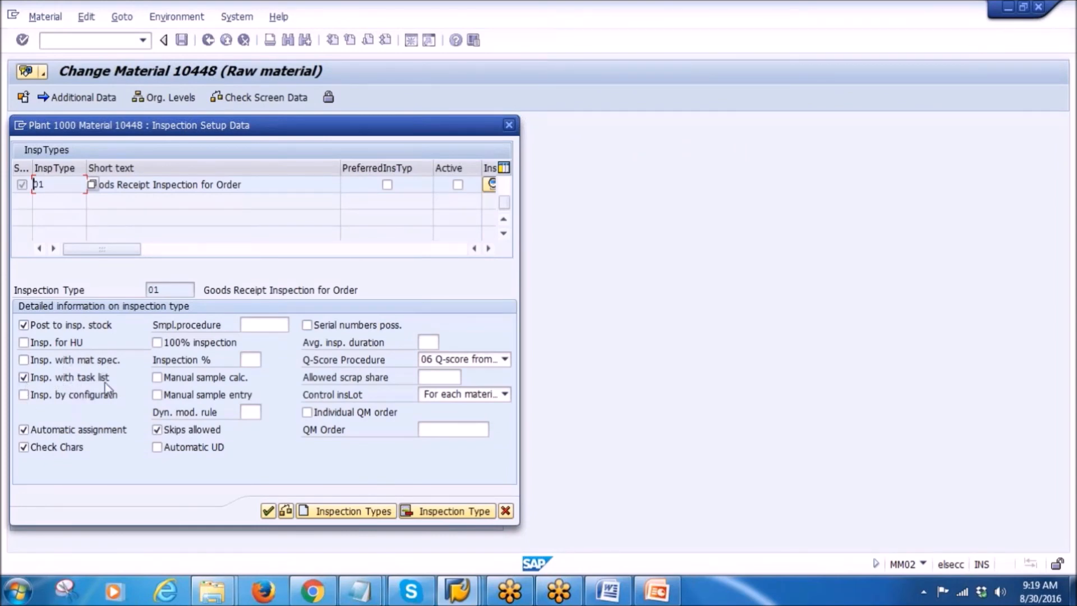
click(75, 381)
click(24, 361)
click(23, 378)
click(23, 378)
click(23, 359)
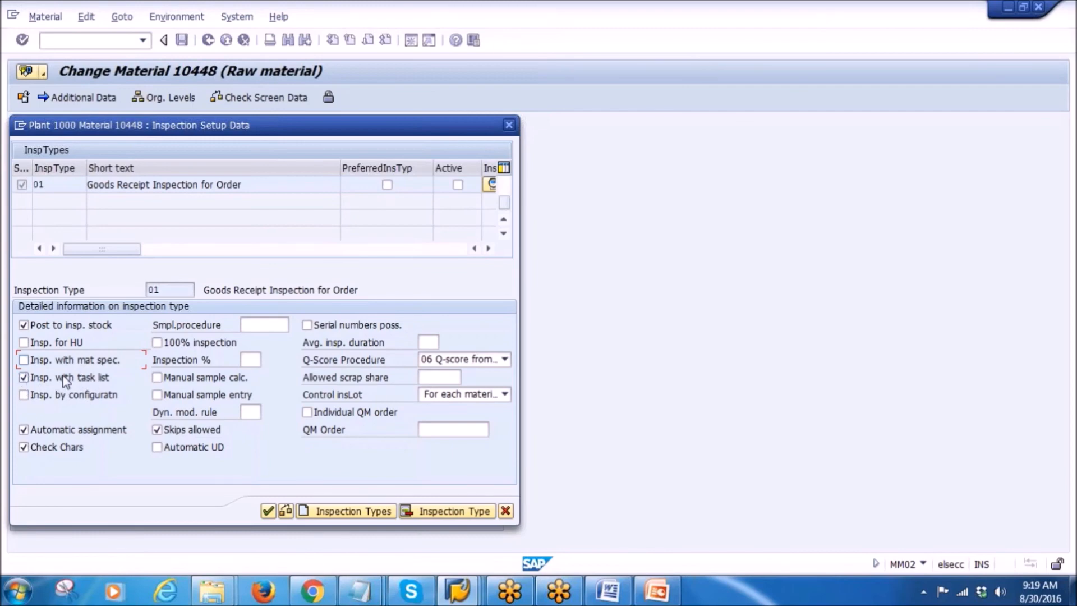
- Turn off inspection with task list for inspection type 01, activate the inspection type, and accept the inspection setup
click(22, 378)
click(458, 185)
click(268, 511)
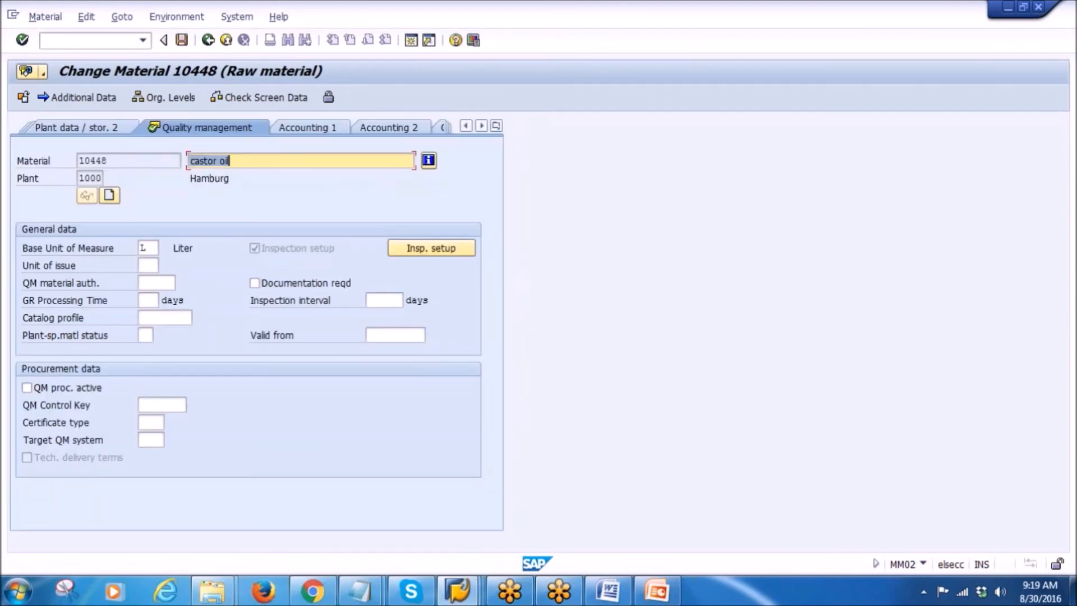
- Switch to the Inspection Planning presentation in PowerPoint and show the "Comparison: Inspection Plan - Material Specification" slide as a full-screen slide show
click(657, 590)
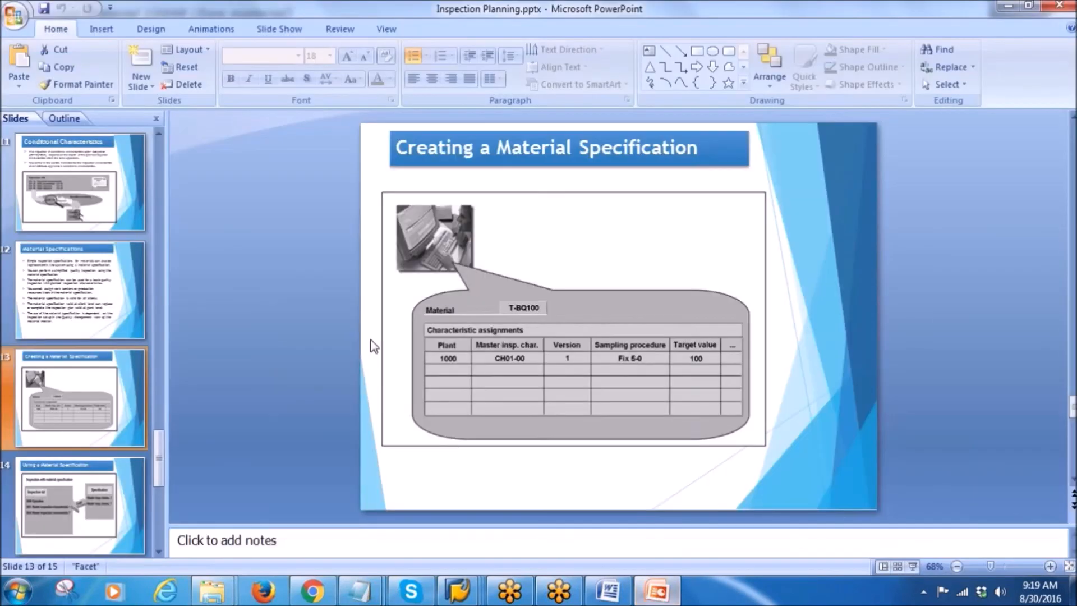
click(61, 389)
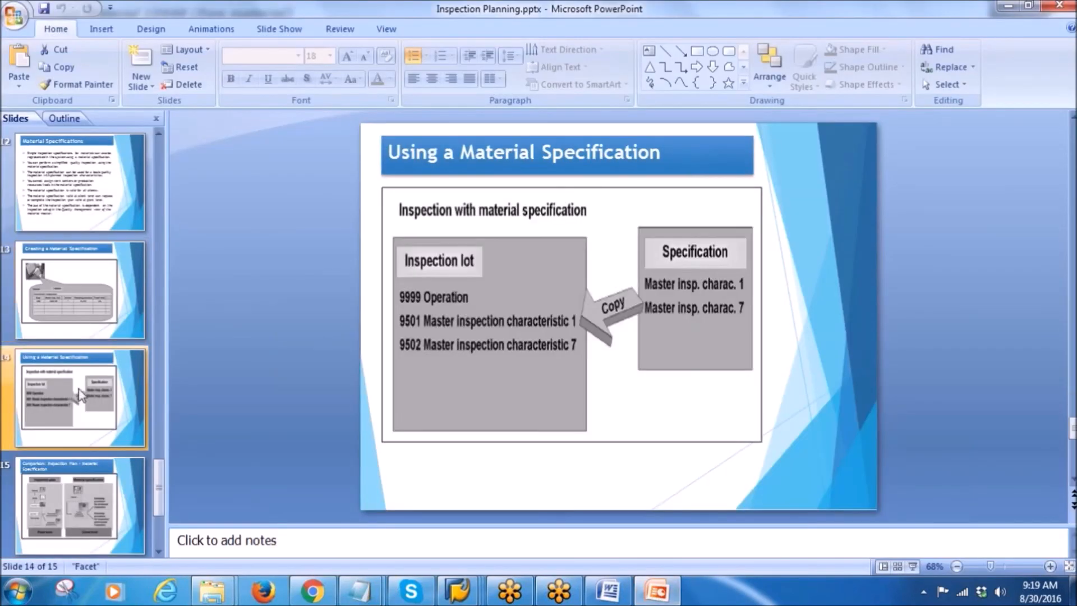
click(72, 517)
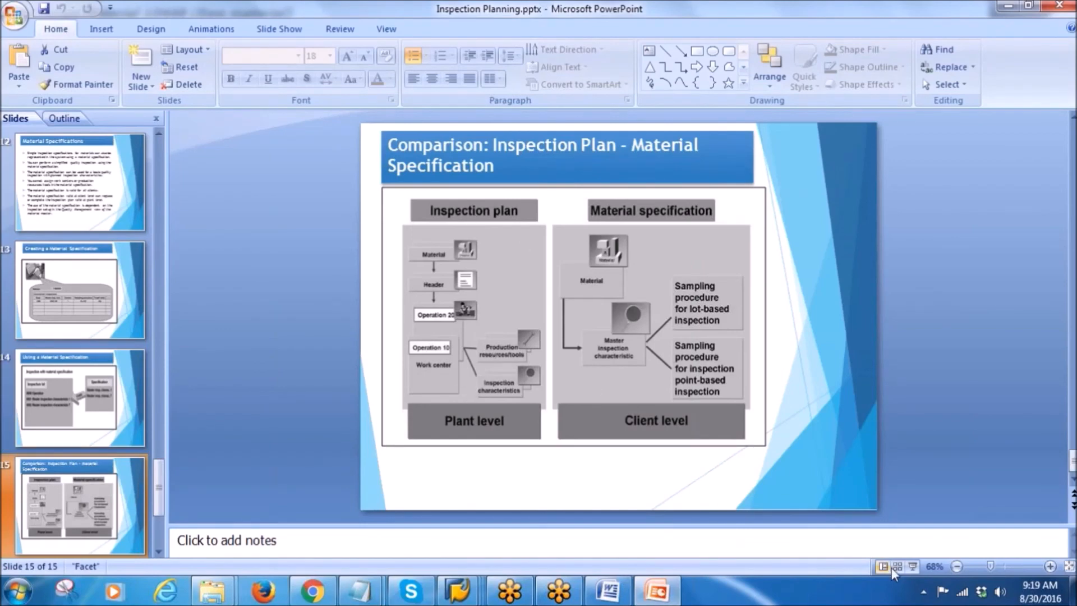
click(912, 566)
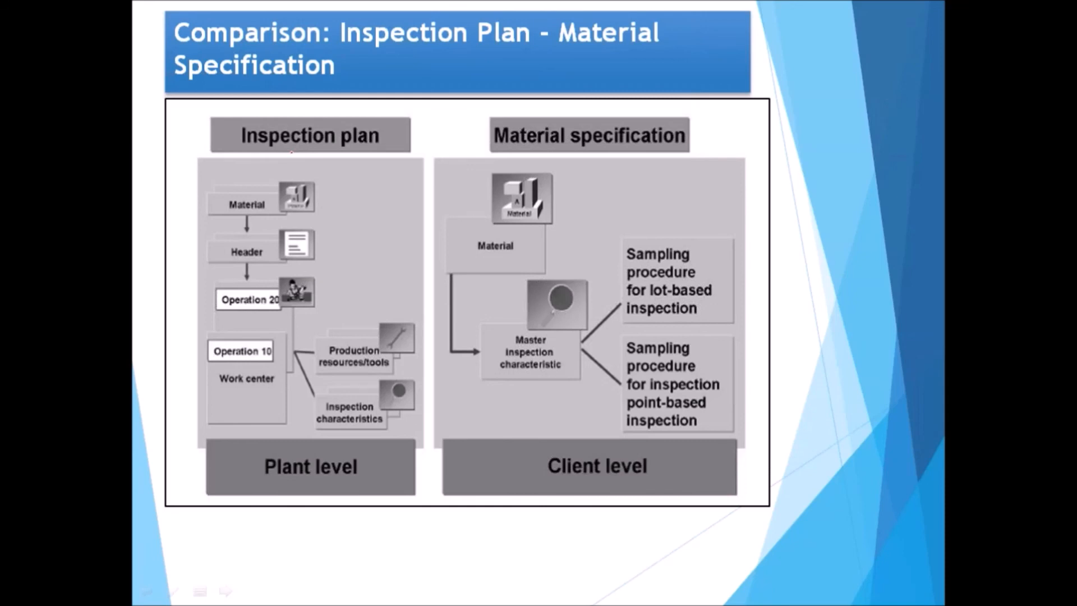
- Draw red check marks over Header, Operation 20 and Operation 10 in the slide's inspection plan diagram
mouse_move(208, 248)
mouse_down()
mouse_move(213, 259)
mouse_move(313, 227)
mouse_up()
mouse_move(210, 310)
mouse_down()
mouse_move(213, 330)
mouse_move(286, 285)
mouse_up()
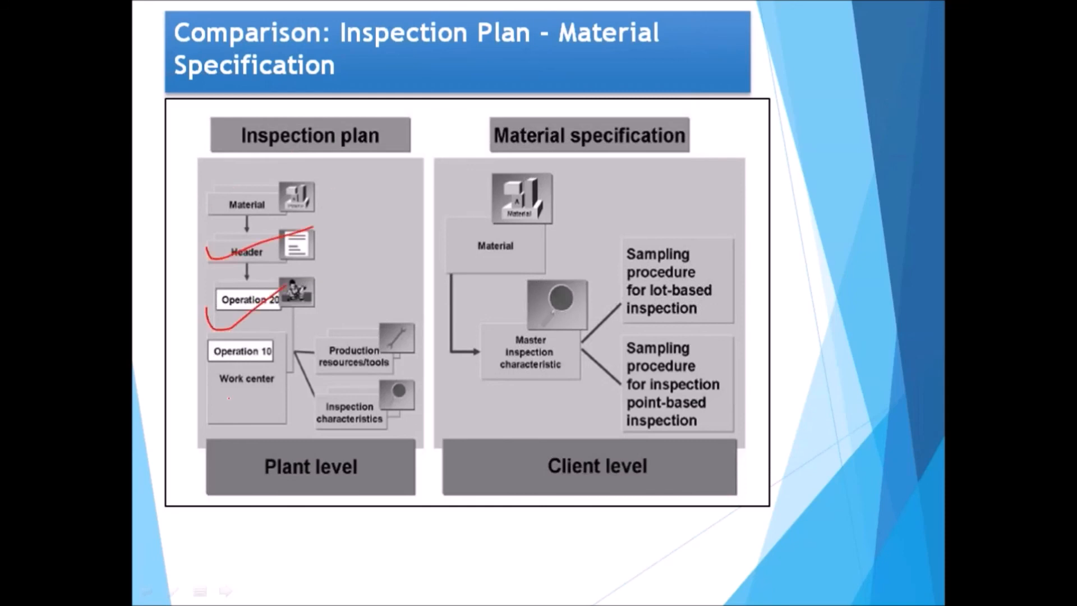
drag(197, 356, 238, 343)
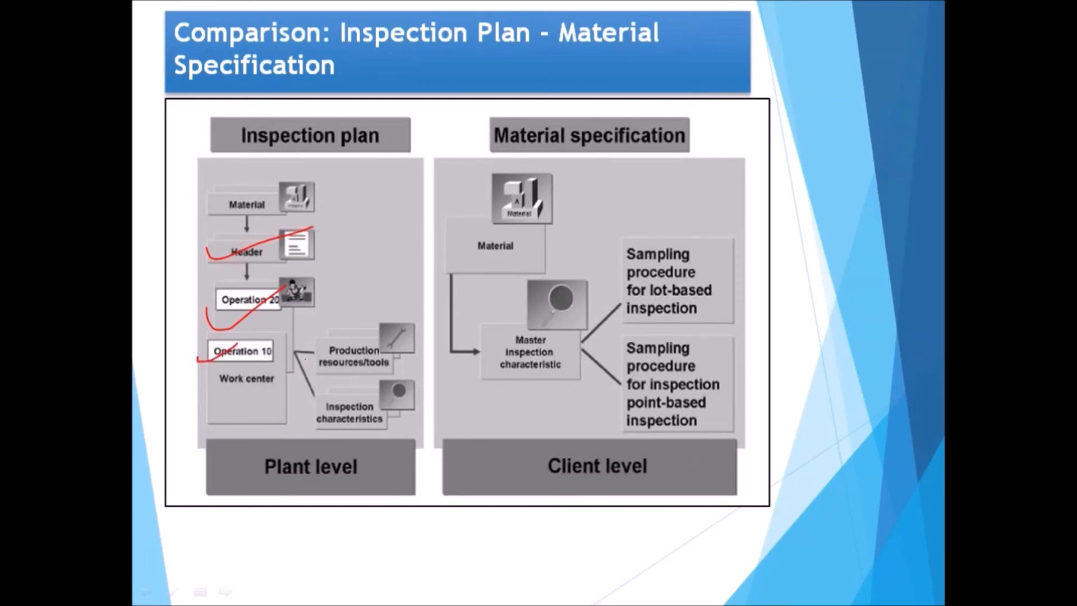